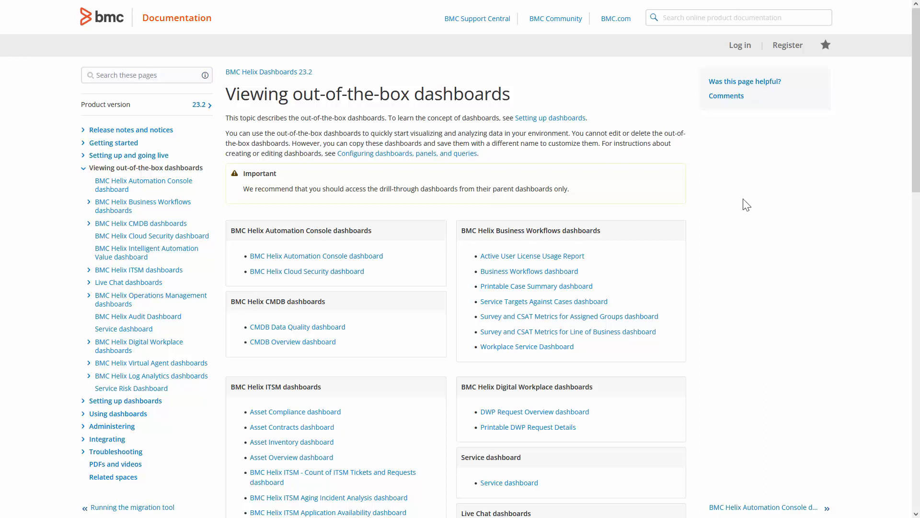
Step: Look through the list of out-of-the-box dashboards in the BMC Helix documentation
scroll(750, 213, down, 1)
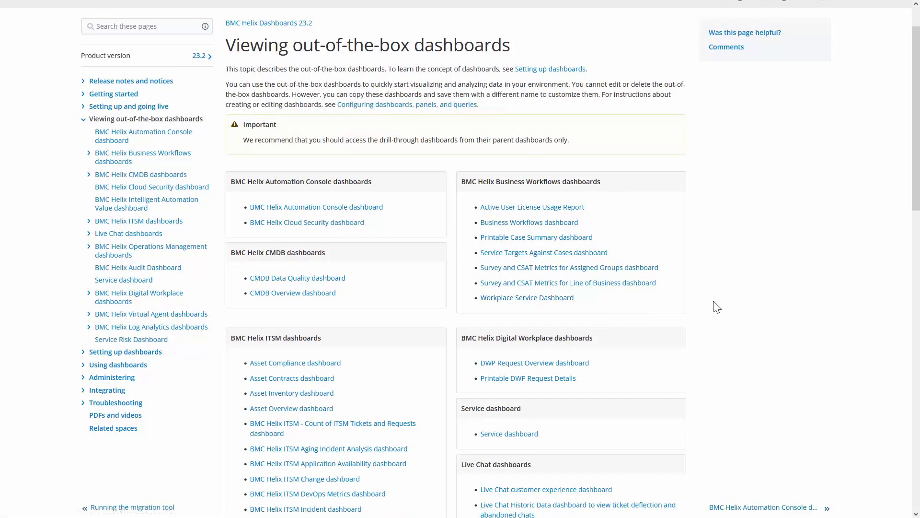
scroll(714, 301, down, 1)
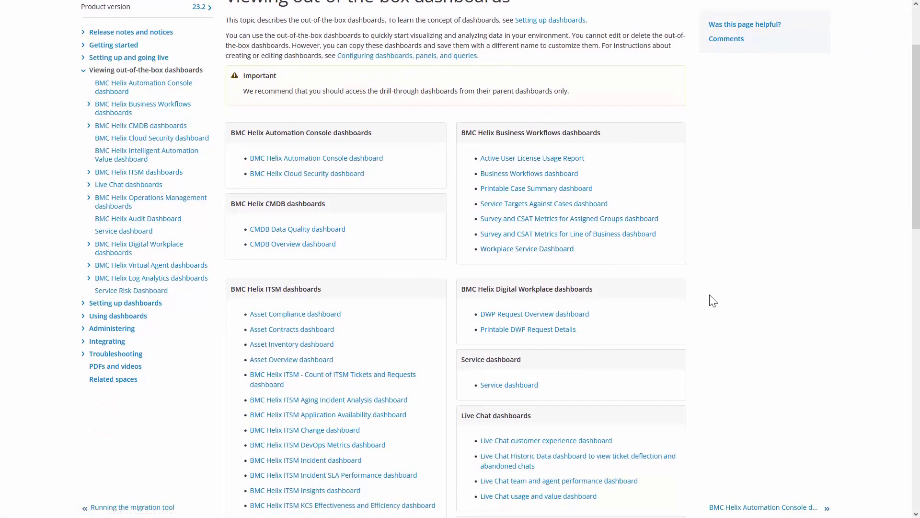
scroll(714, 301, down, 1)
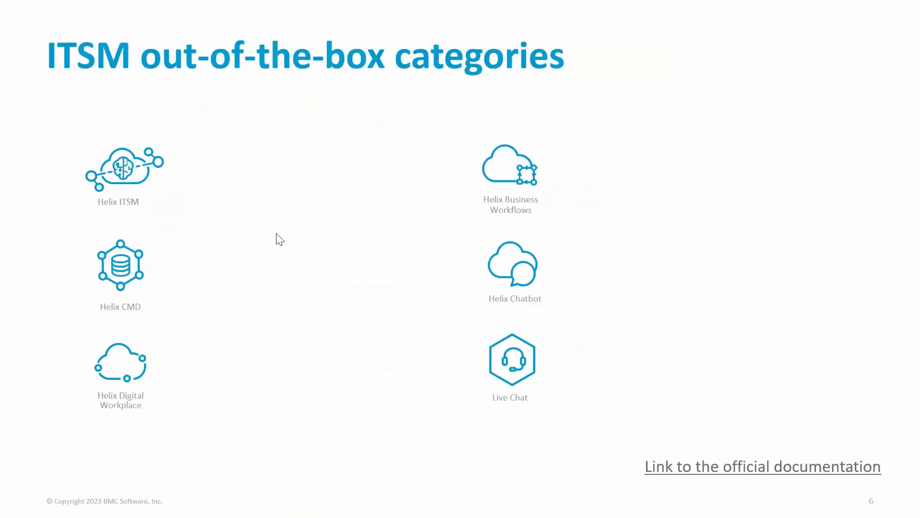
Step: Switch to BMC Helix Dashboards and open the Incident Dashboard from the Helix ITSM folder
click(356, 238)
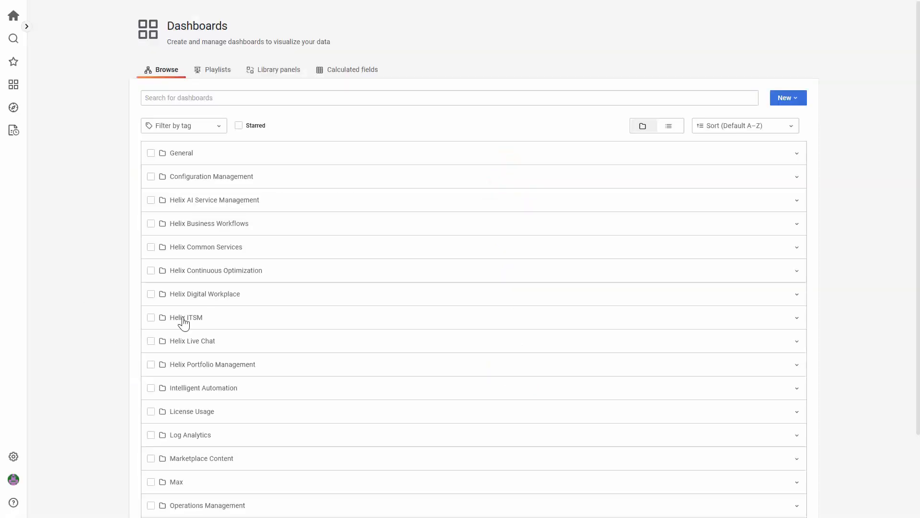
mouse_move(191, 318)
scroll(273, 374, down, 8)
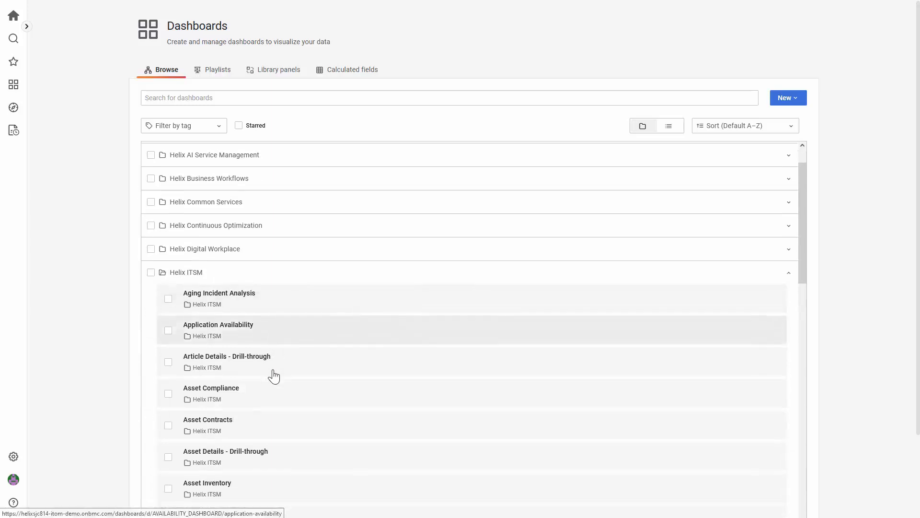
scroll(275, 376, down, 1)
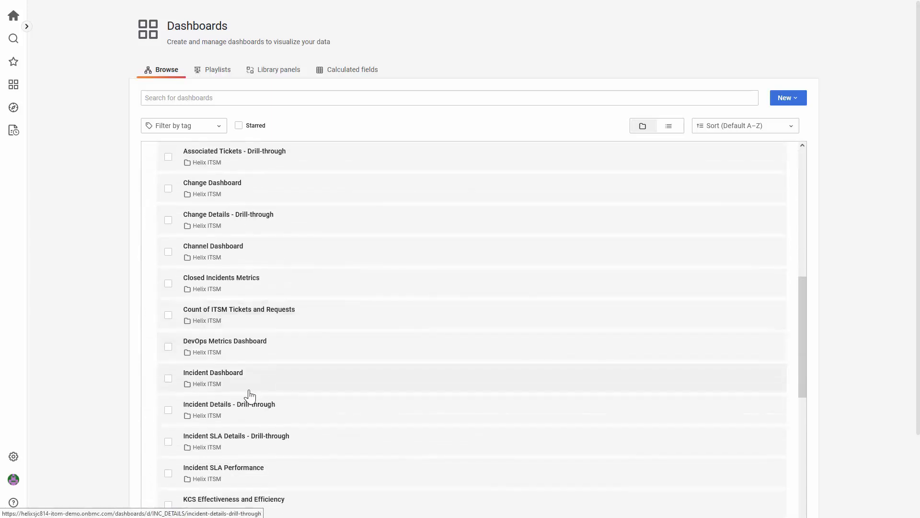
click(214, 374)
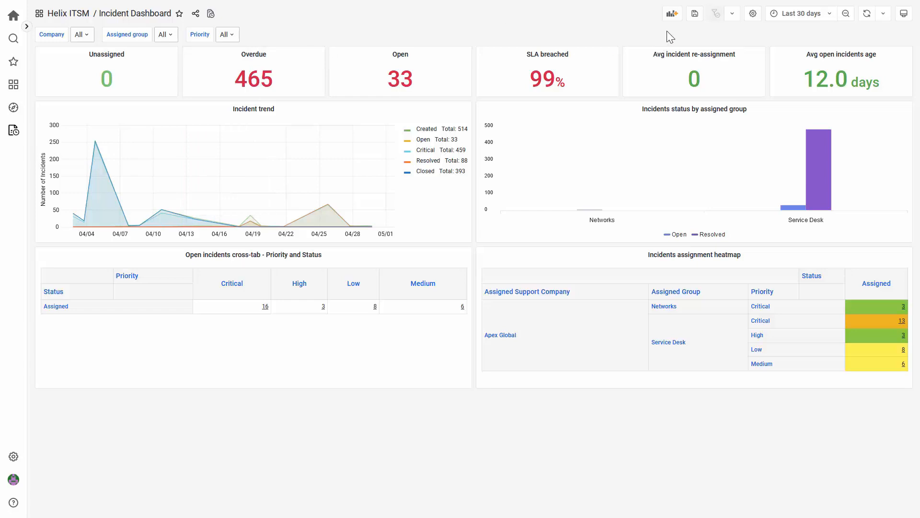
Step: Try to save the out-of-the-box Incident Dashboard directly, read the notice about provisioned dashboards, and close it
click(694, 15)
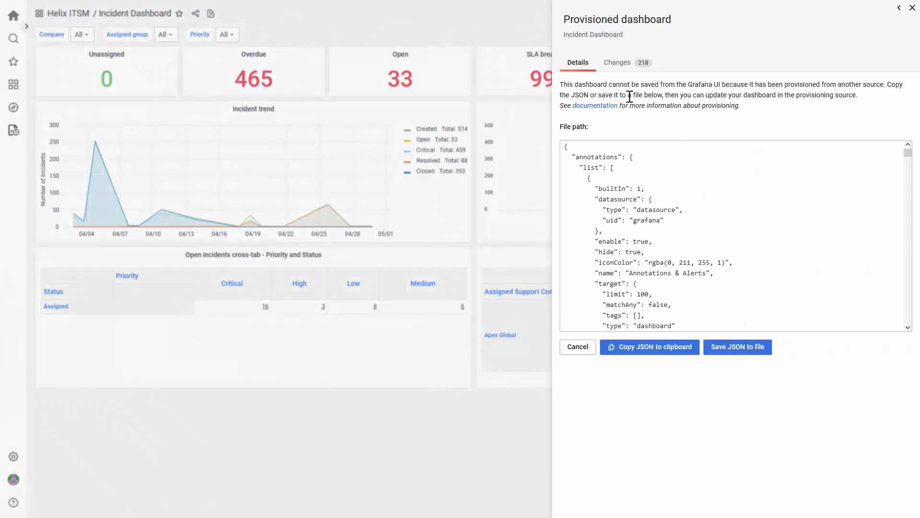
drag(742, 106, 561, 90)
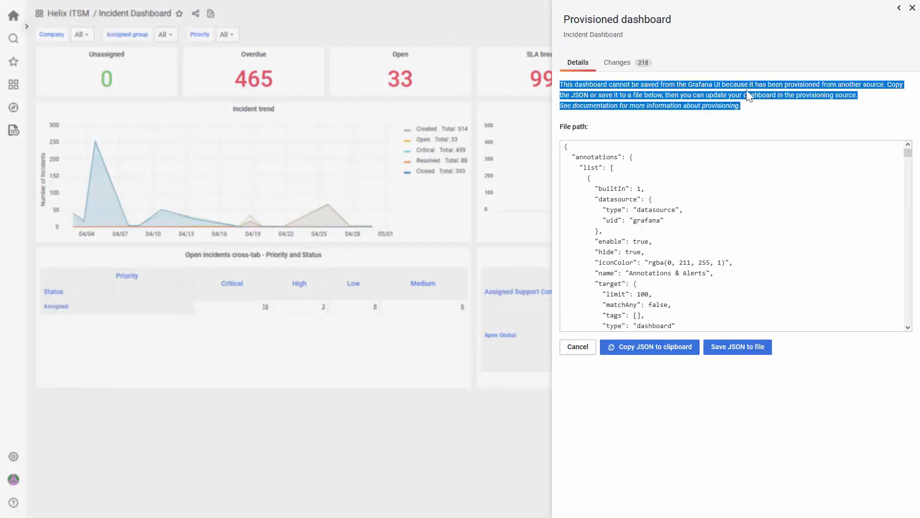
click(912, 8)
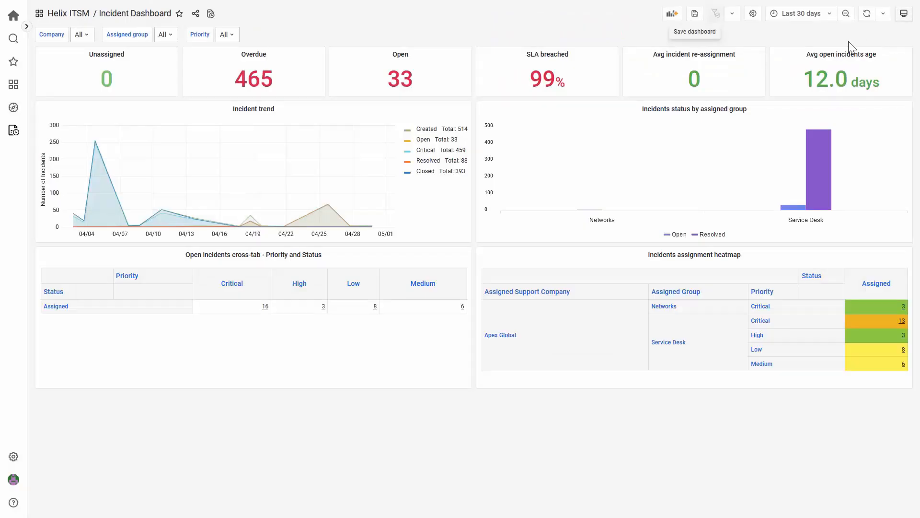
Step: Save a copy of the Incident Dashboard as "Incident Dashboard Webinar" in the Helix ITSM folder
click(753, 14)
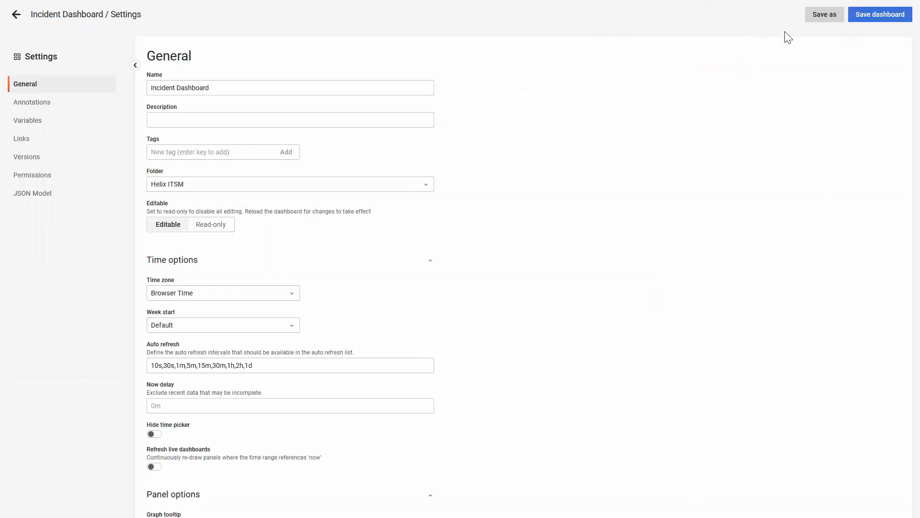
click(822, 15)
click(655, 95)
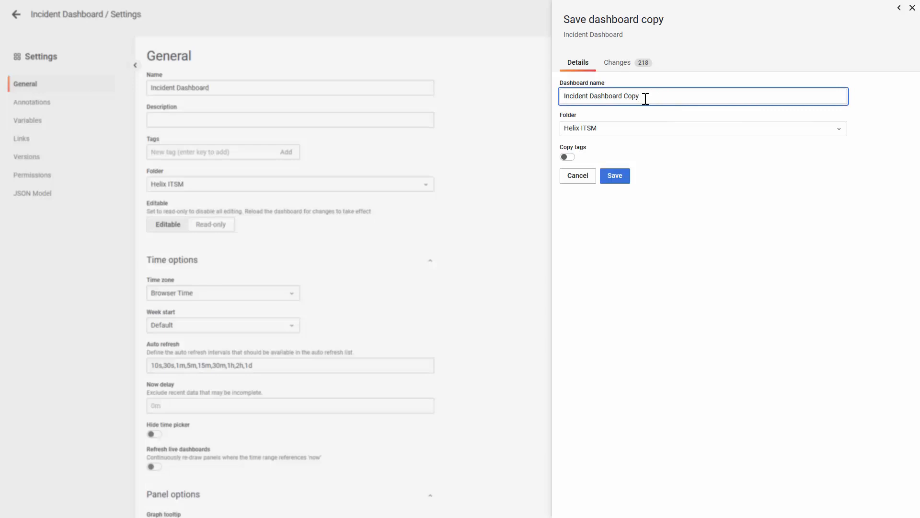
drag(663, 96, 629, 101)
text(Webinar)
click(614, 178)
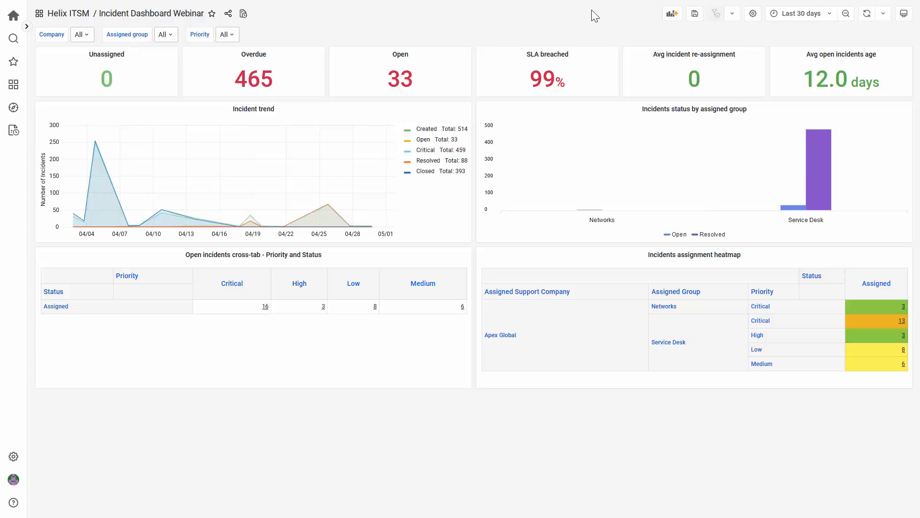
Step: Open the company variable in the dashboard copy's settings and review its name and general options
click(753, 14)
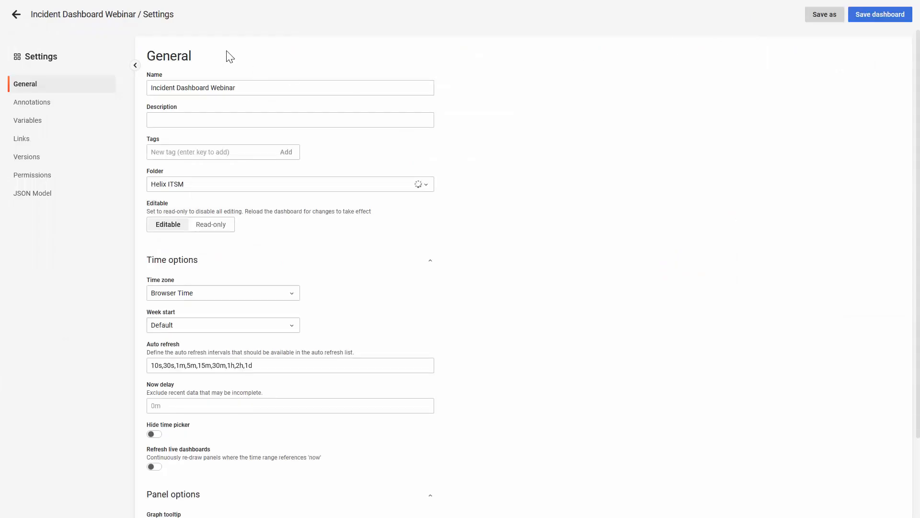
click(32, 125)
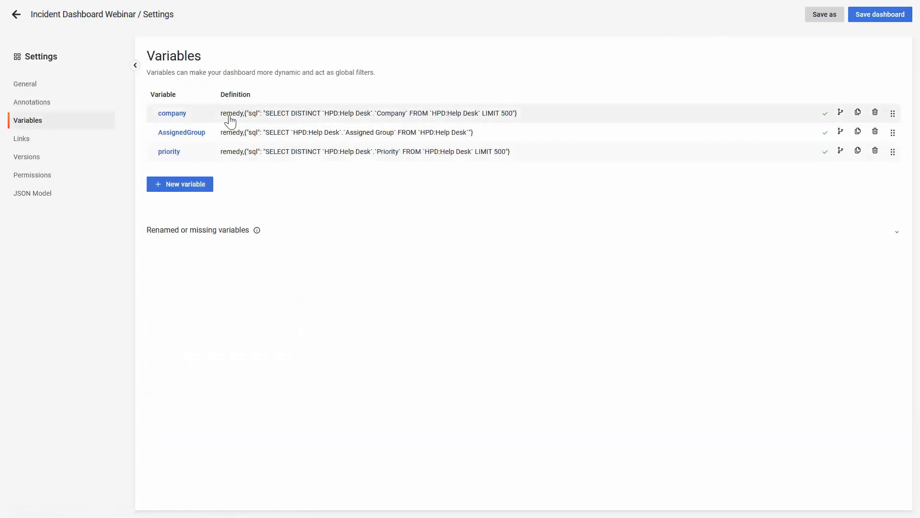
click(264, 115)
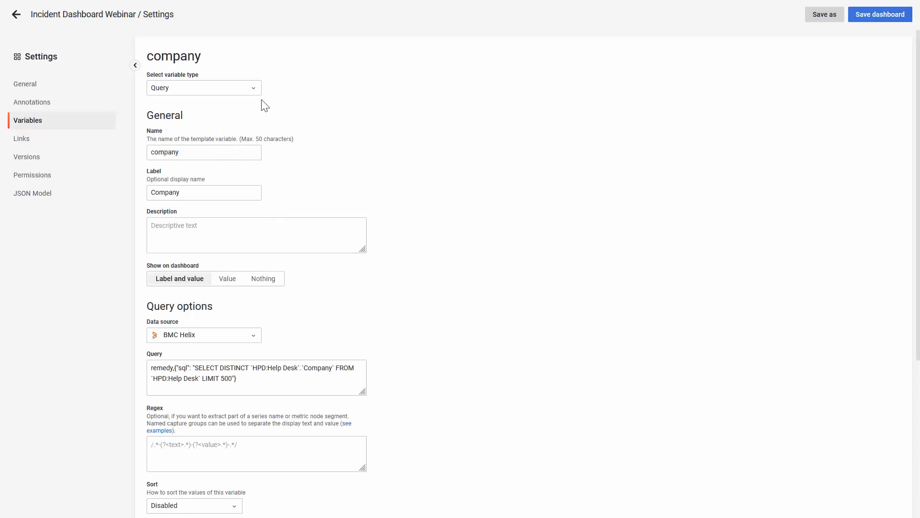
drag(140, 152, 171, 168)
click(189, 153)
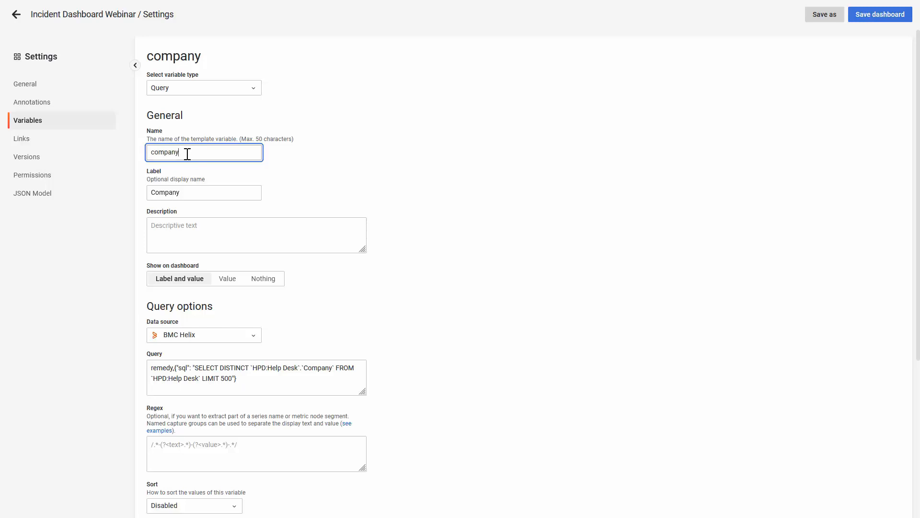
scroll(415, 273, down, 2)
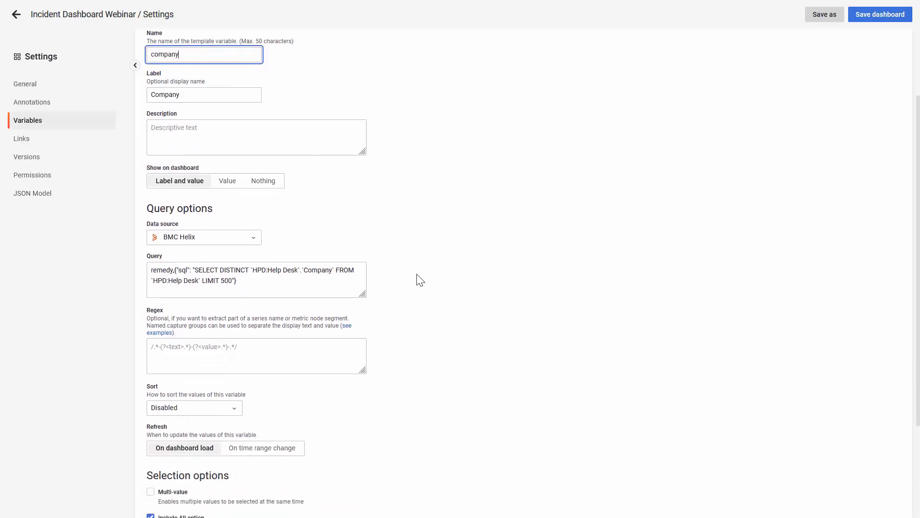
Step: Examine the company variable's query: the remedy prefix, the SELECT DISTINCT part, the HPD:Help Desk form and the row limit
click(174, 270)
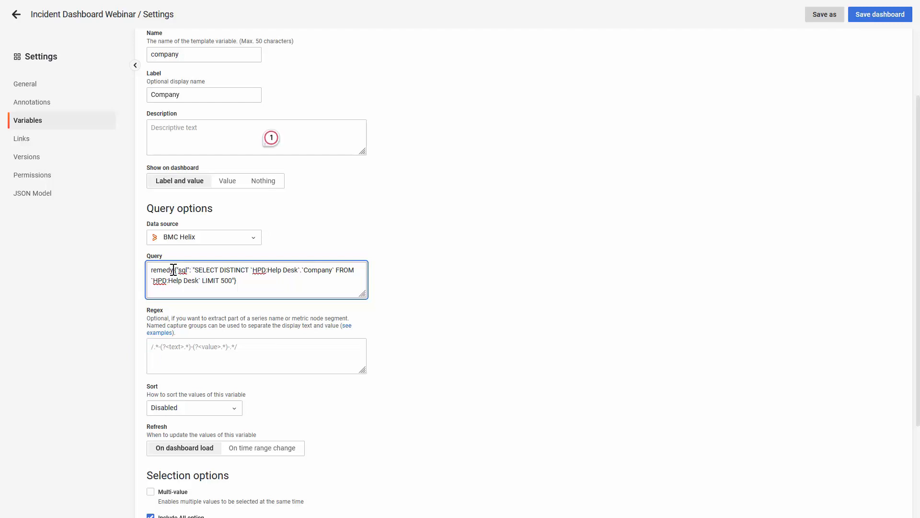
drag(174, 270, 143, 269)
click(191, 276)
drag(196, 271, 249, 273)
click(281, 270)
drag(254, 271, 299, 271)
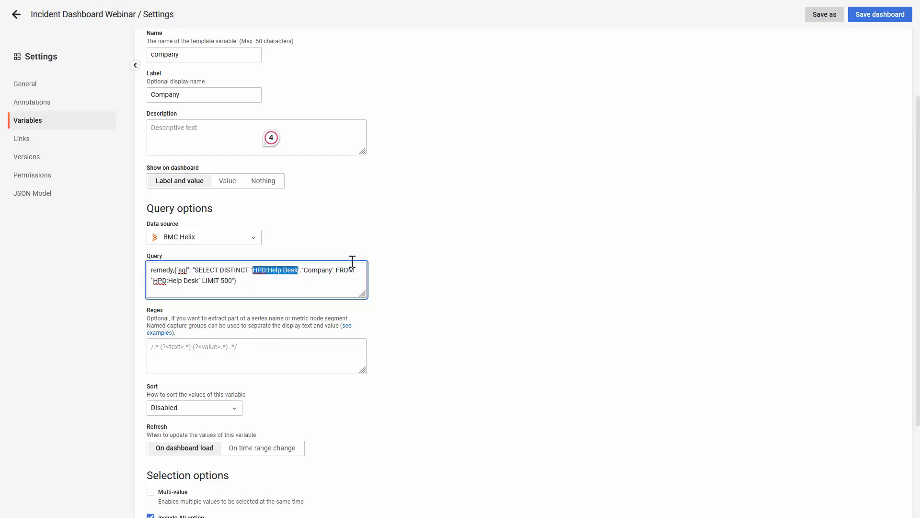
drag(233, 280, 200, 279)
click(240, 279)
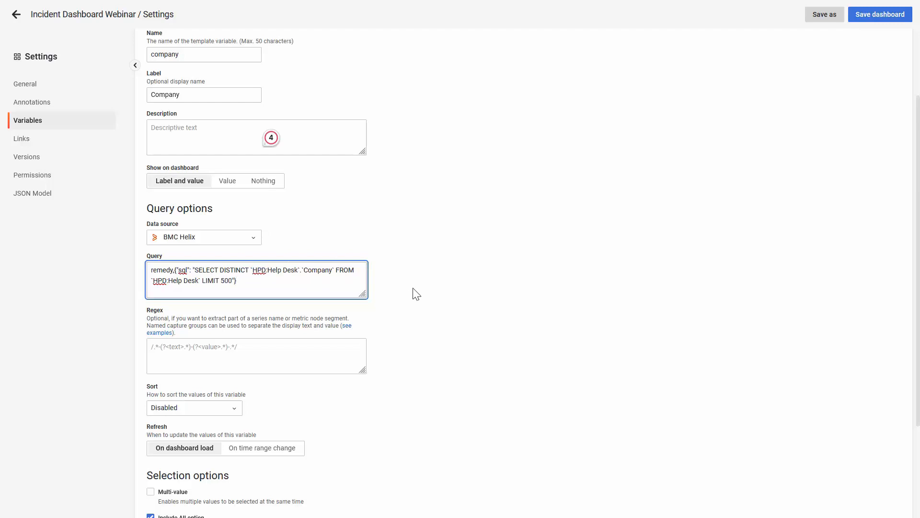
scroll(413, 292, down, 1)
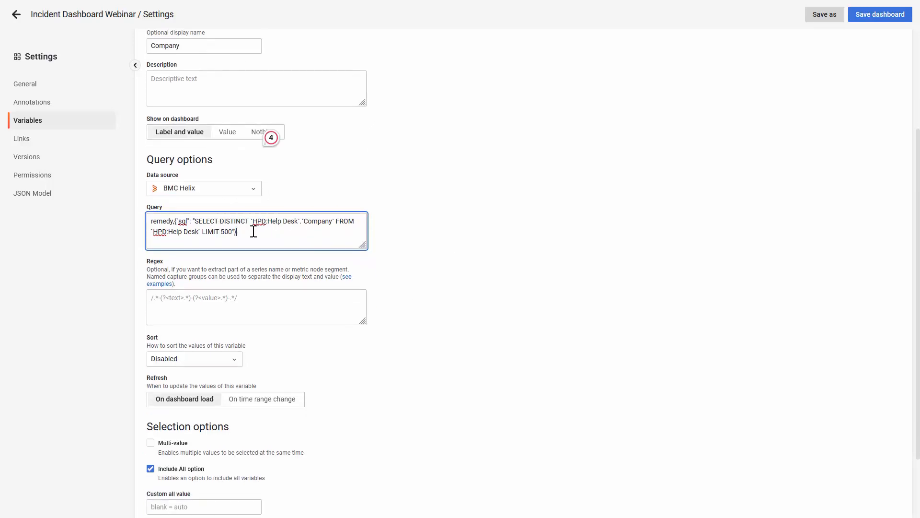
drag(214, 232, 239, 231)
click(449, 233)
Step: Run the company variable's query to preview its values and apply the variable
scroll(452, 245, down, 2)
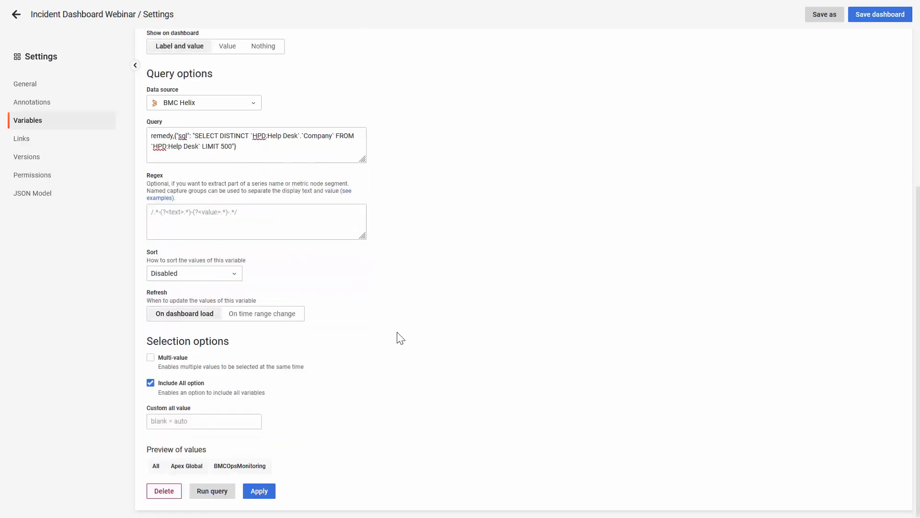
click(214, 491)
drag(197, 136, 235, 147)
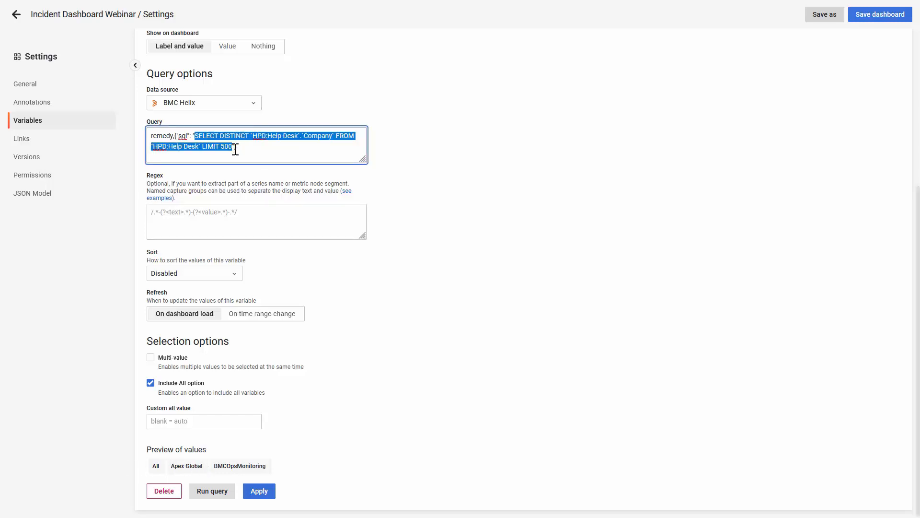
click(260, 492)
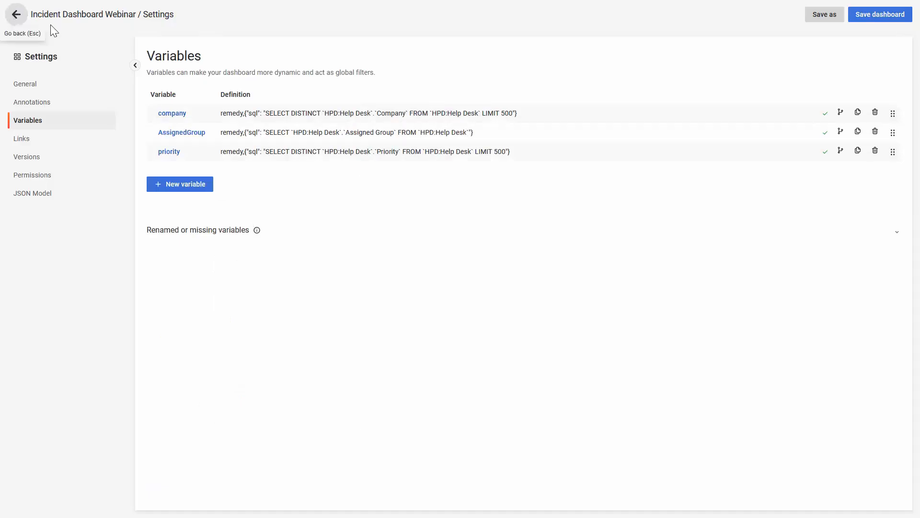
Step: Return to the dashboard and check the values offered by the Company filter
click(17, 14)
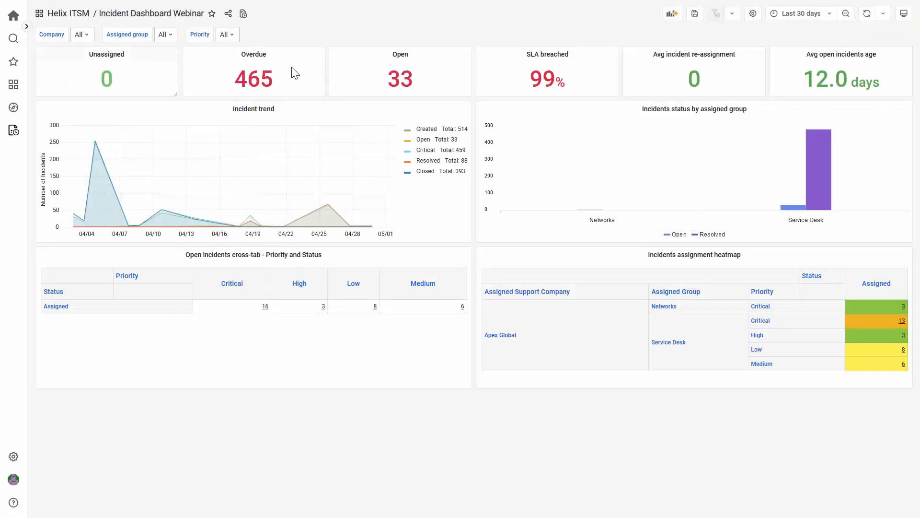
click(84, 35)
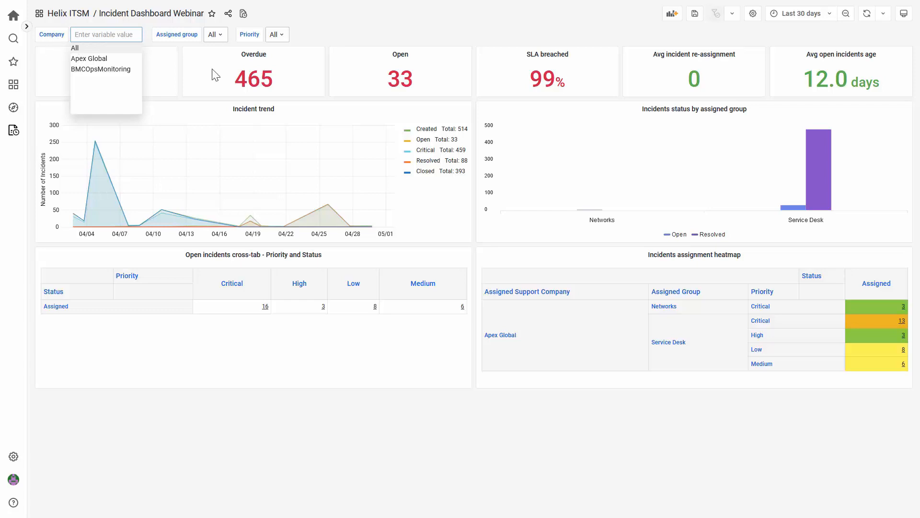
click(444, 31)
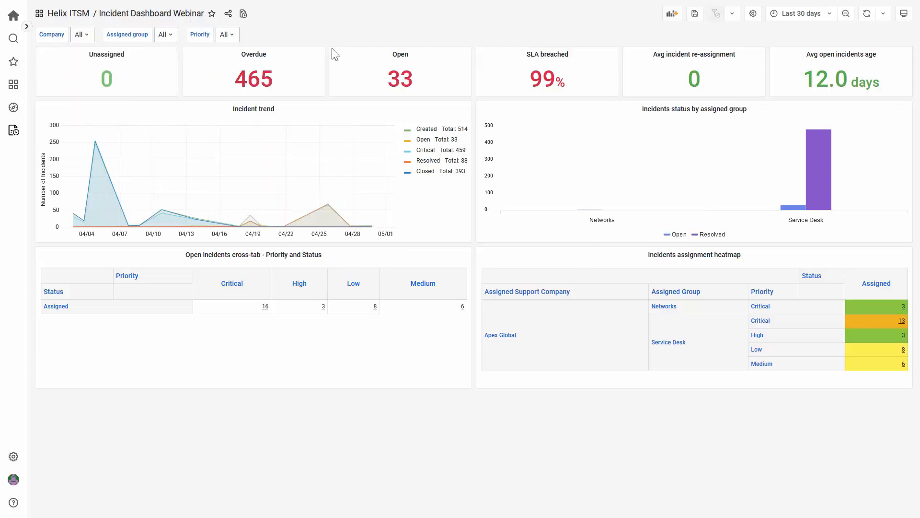
Step: Open the AssignedGroup variable in the dashboard settings and examine the form and field used in its query
click(753, 14)
click(28, 120)
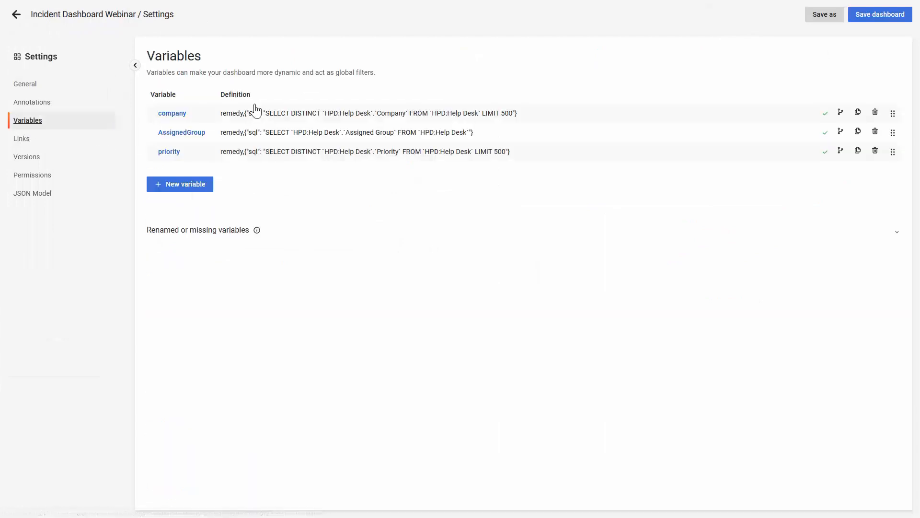
click(257, 139)
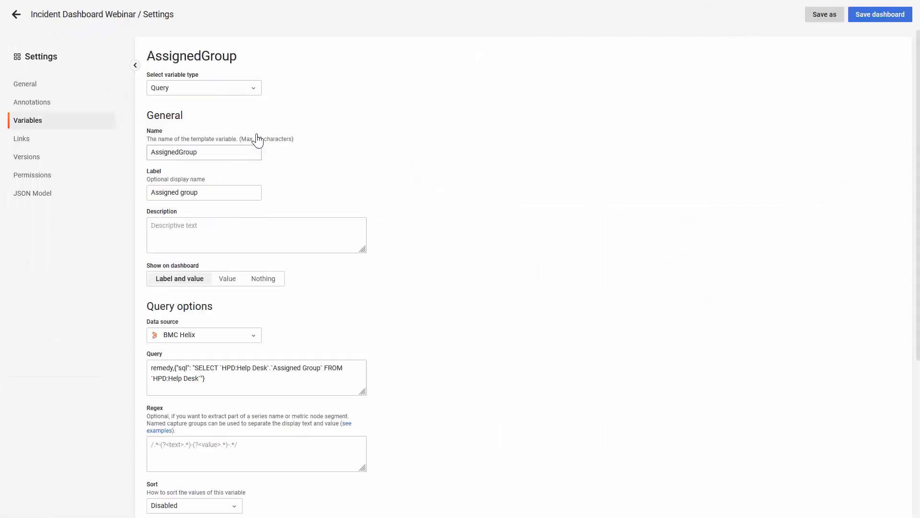
scroll(452, 312, down, 2)
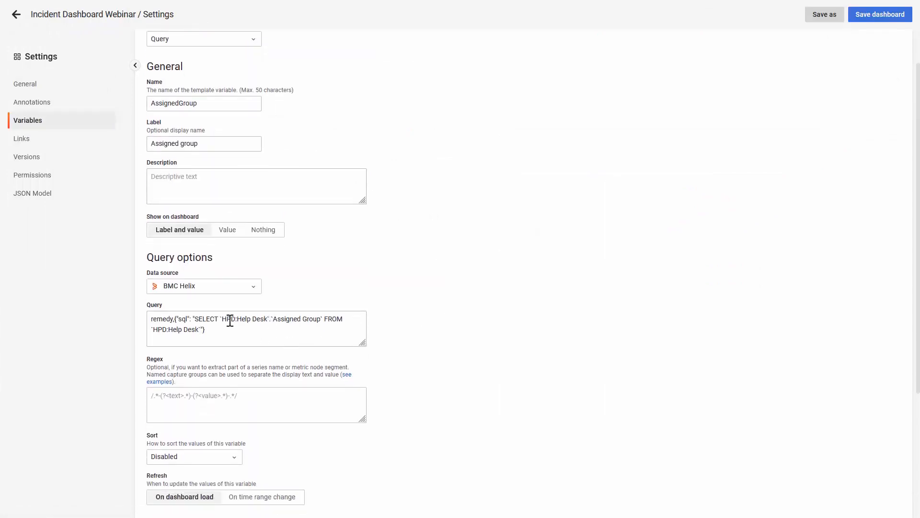
drag(221, 319, 269, 321)
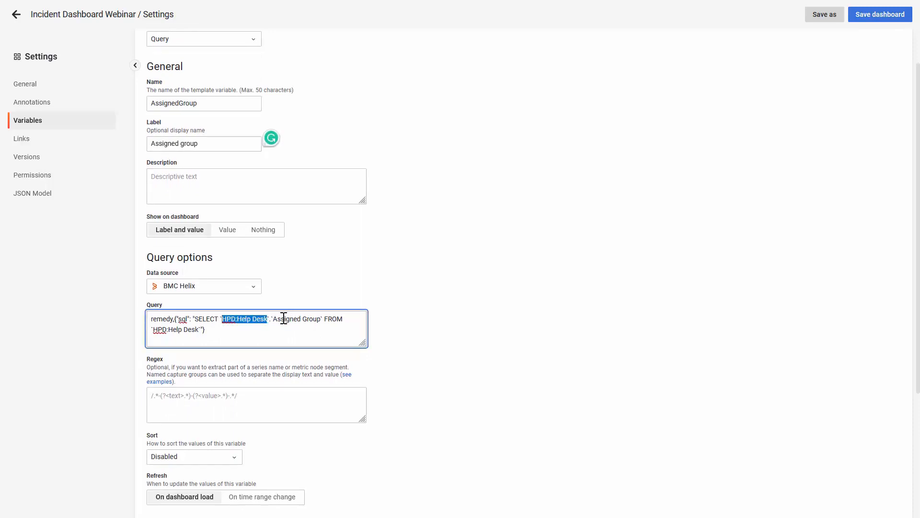
click(281, 319)
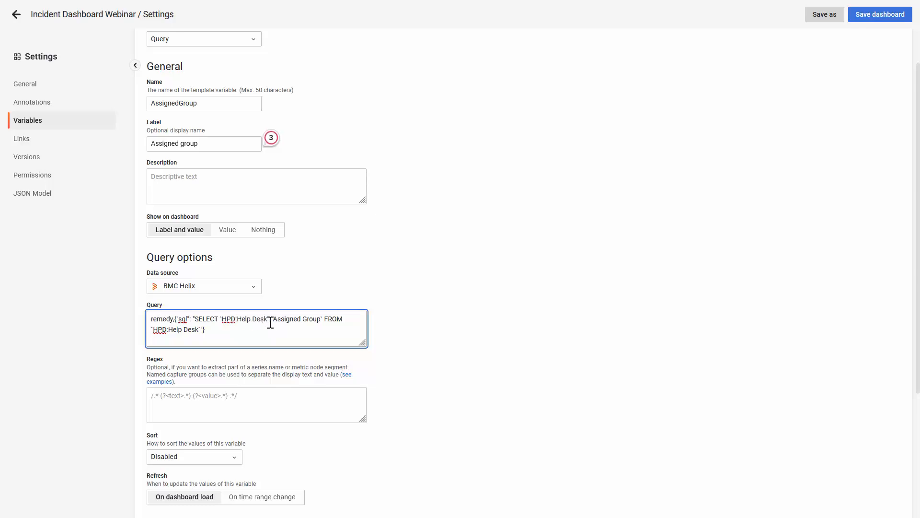
drag(271, 319, 324, 321)
click(317, 320)
scroll(436, 335, down, 4)
scroll(432, 331, up, 4)
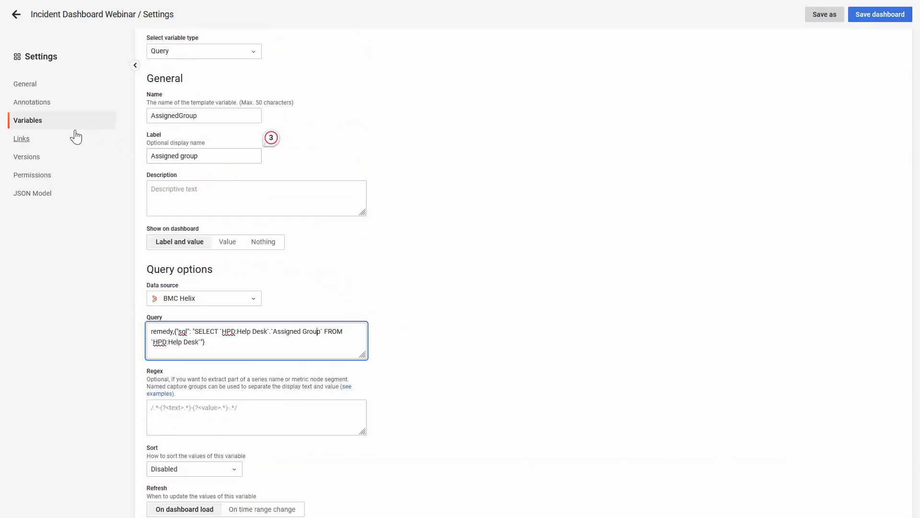
Step: Open the priority variable in the dashboard settings and examine the form and field used in its query
click(61, 121)
click(267, 154)
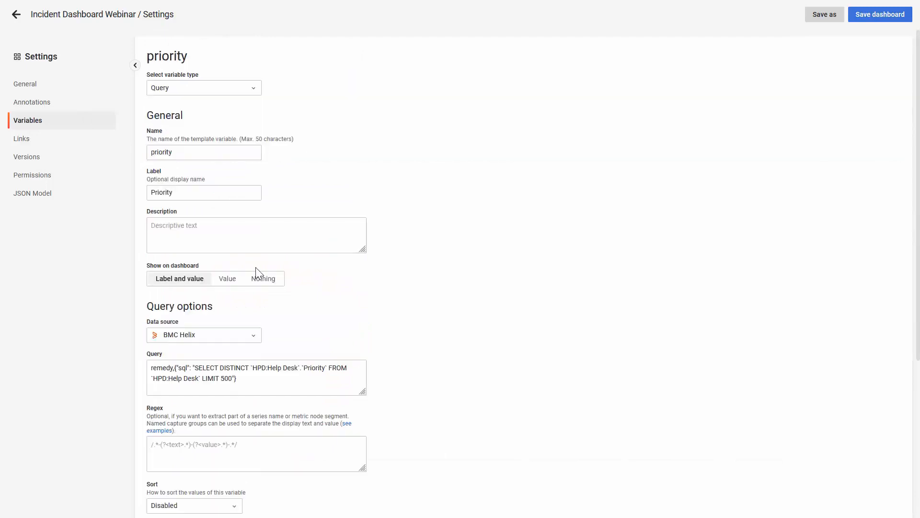
drag(195, 368, 325, 368)
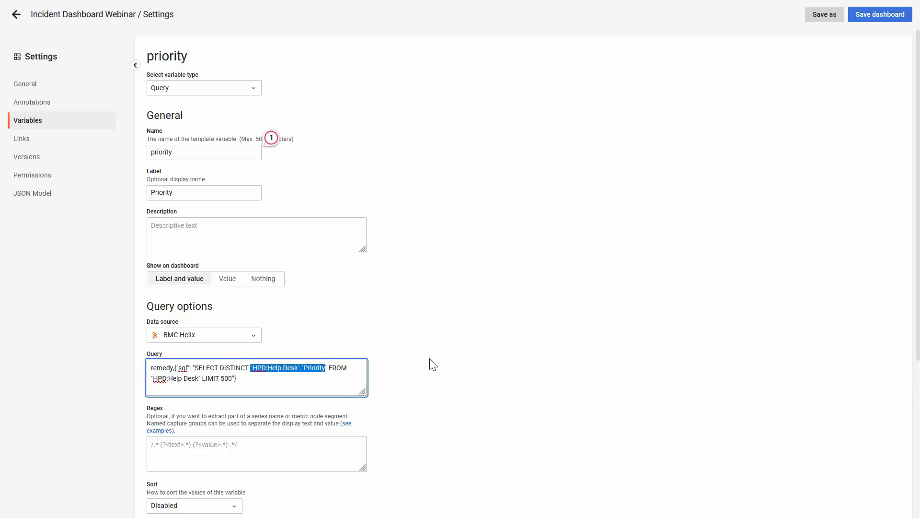
scroll(431, 365, down, 1)
scroll(426, 361, down, 1)
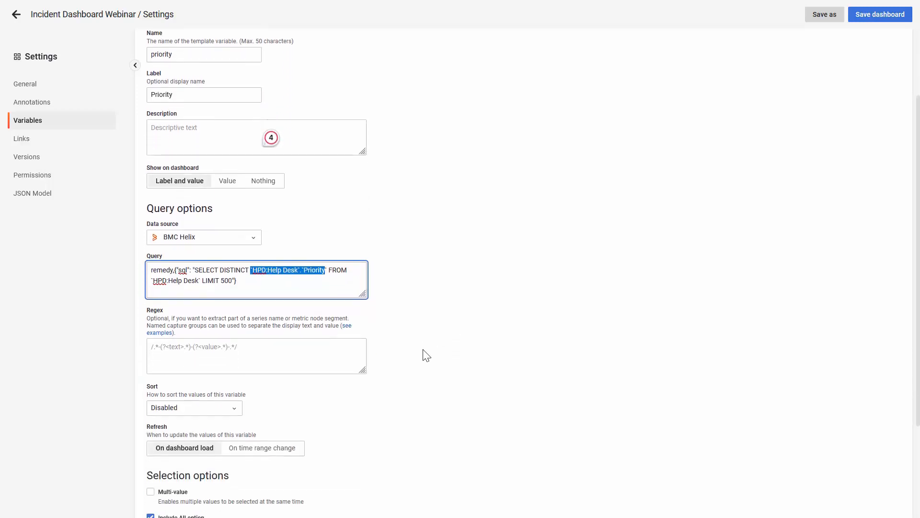
drag(249, 270, 302, 270)
scroll(412, 275, down, 3)
scroll(415, 274, down, 5)
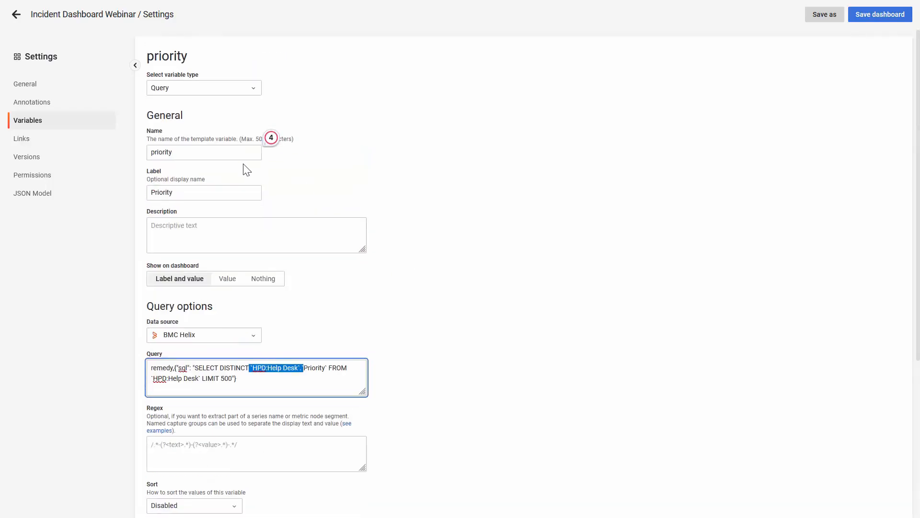
Step: Return to the dashboard and open the Unassigned panel for editing
click(16, 15)
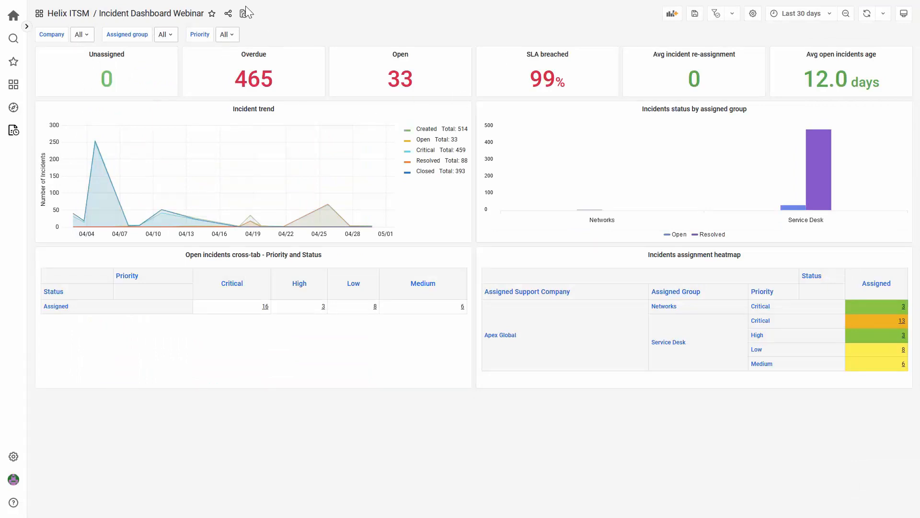
click(128, 56)
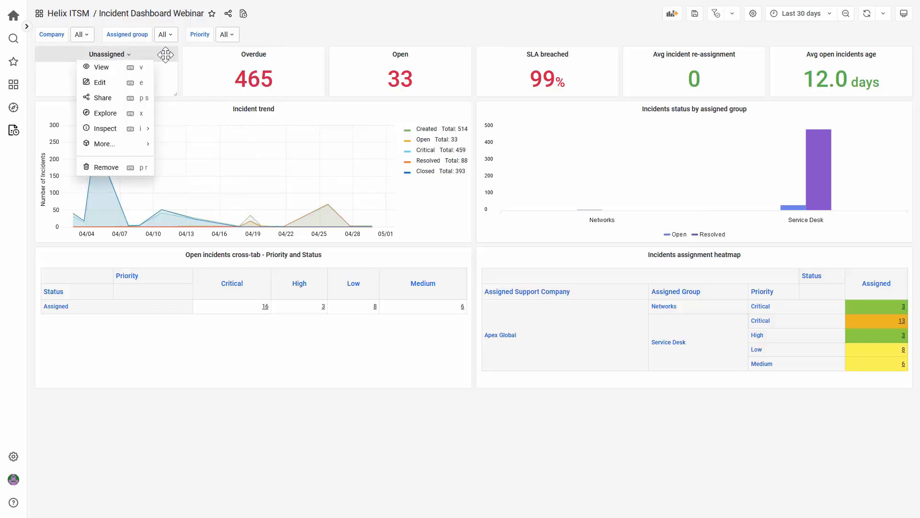
click(112, 85)
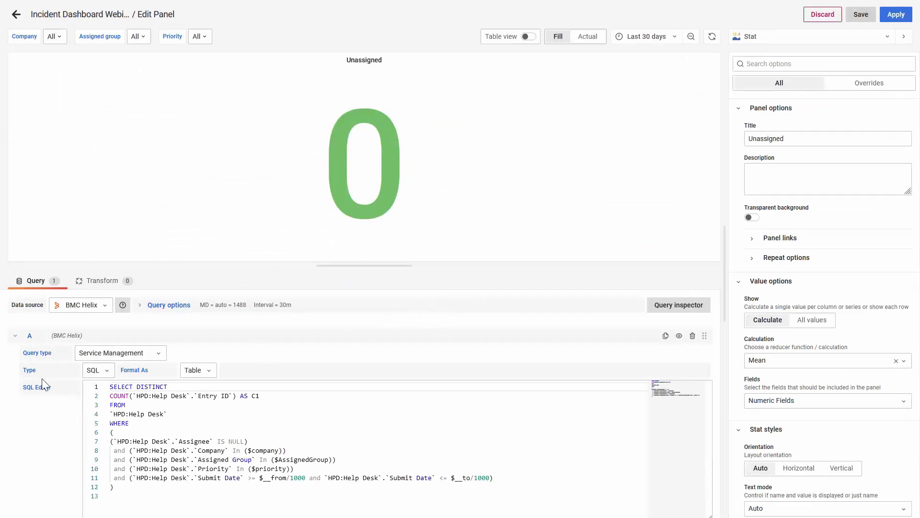
Step: Set the Unassigned panel's query type to Form
click(107, 373)
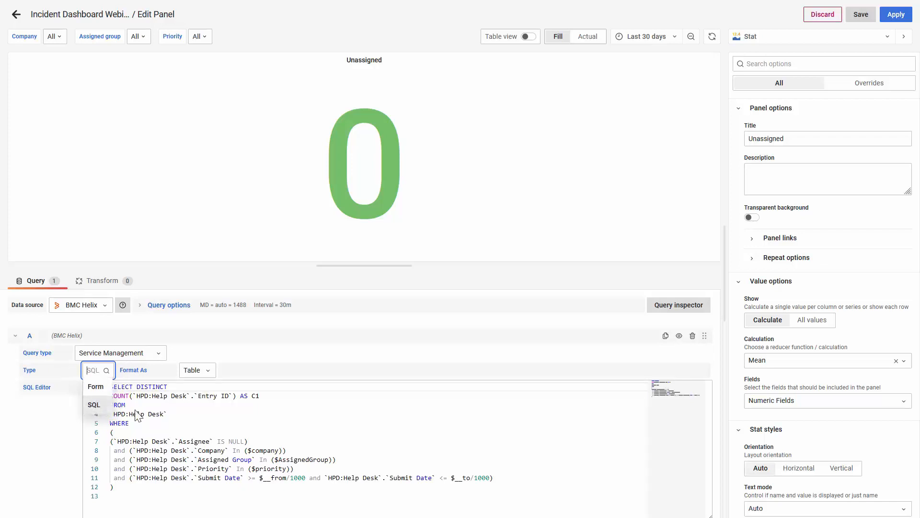
click(183, 416)
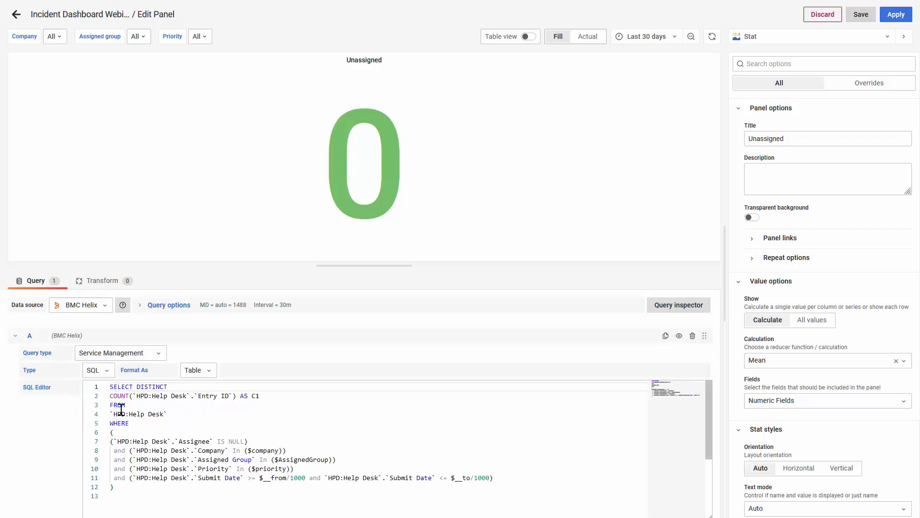
click(104, 372)
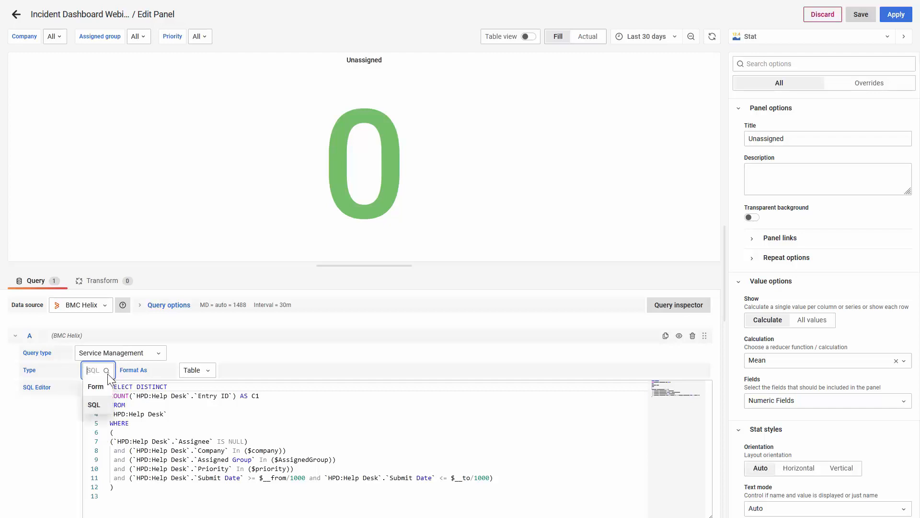
click(94, 386)
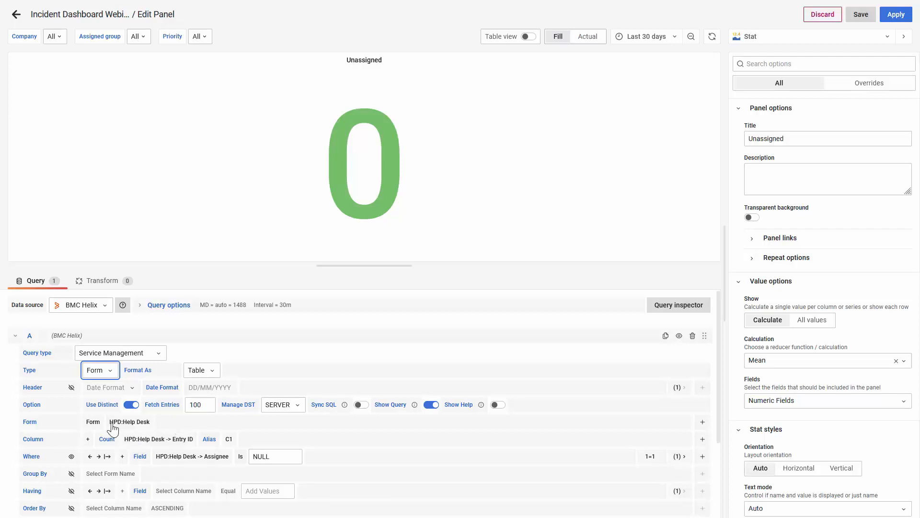
Step: Examine the query's form settings, Sync SQL option and generated SQL, and set the type back to SQL
scroll(224, 414, down, 3)
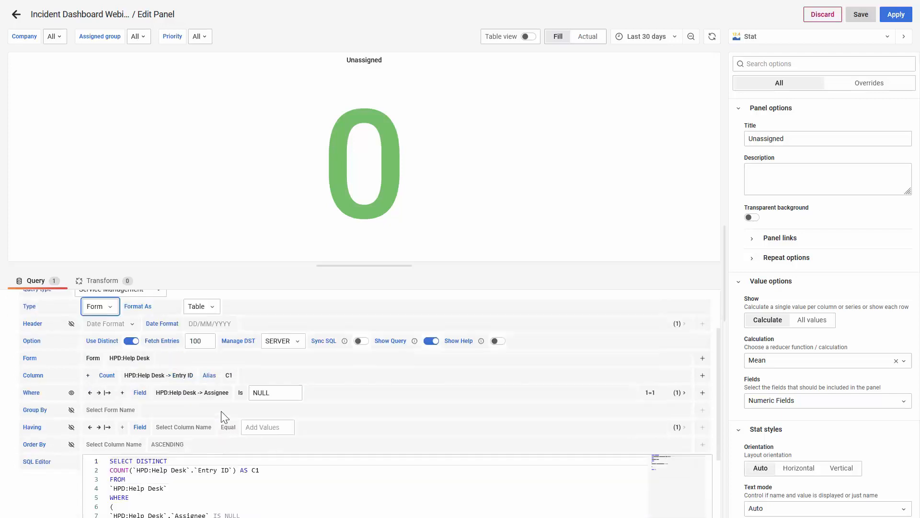
scroll(201, 373, up, 1)
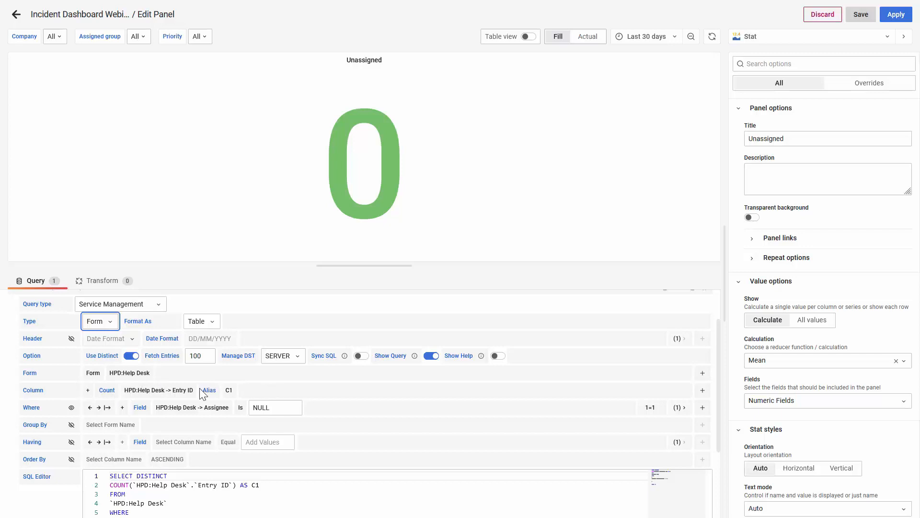
scroll(225, 407, down, 1)
scroll(229, 408, down, 2)
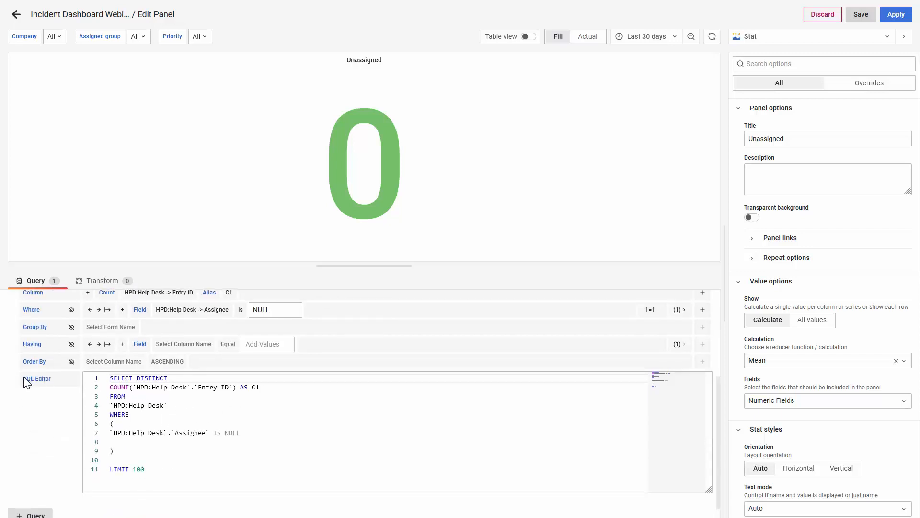
scroll(271, 423, up, 3)
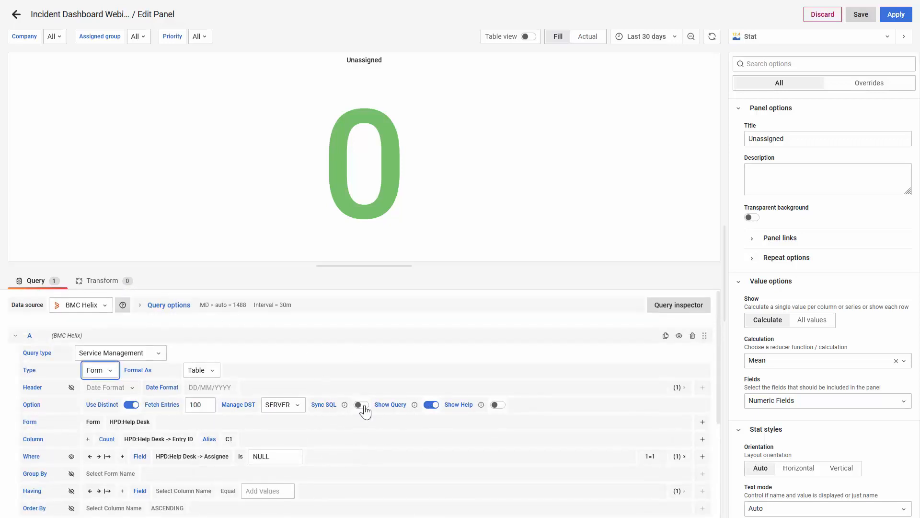
scroll(139, 424, down, 1)
scroll(140, 424, down, 3)
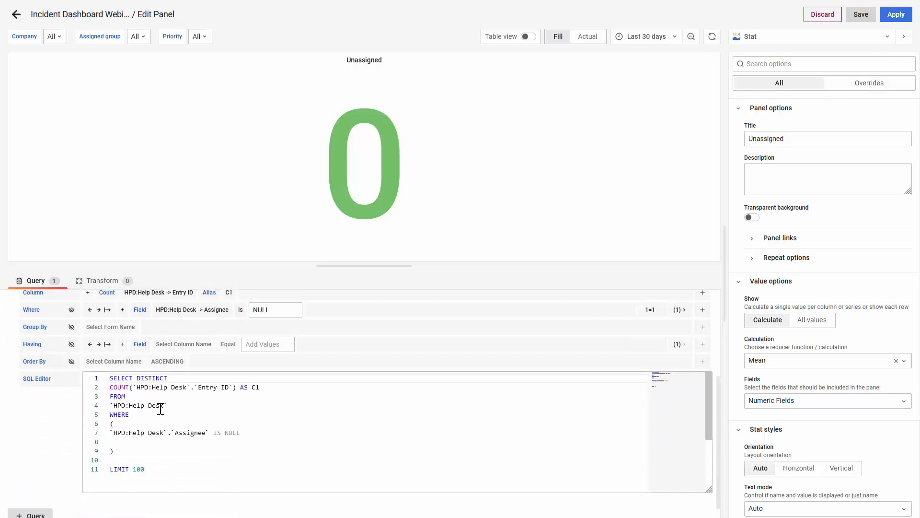
scroll(137, 343, up, 4)
click(101, 370)
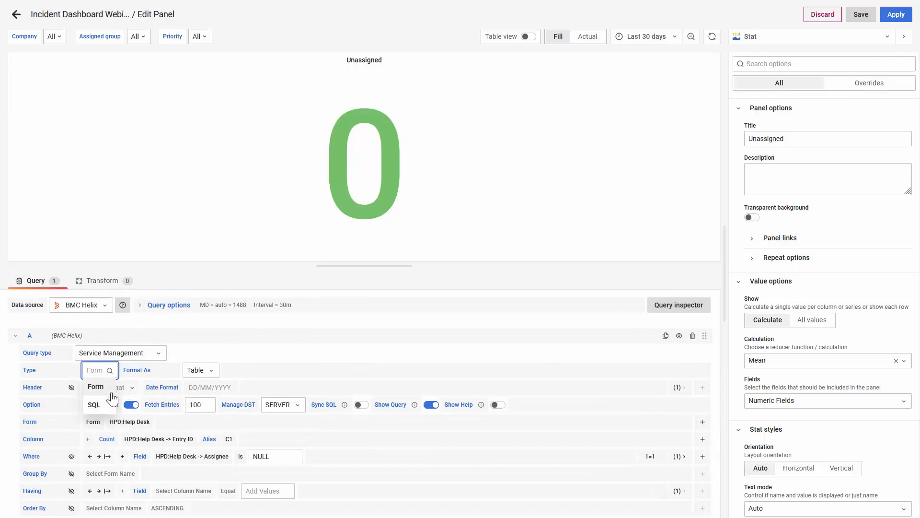
click(94, 405)
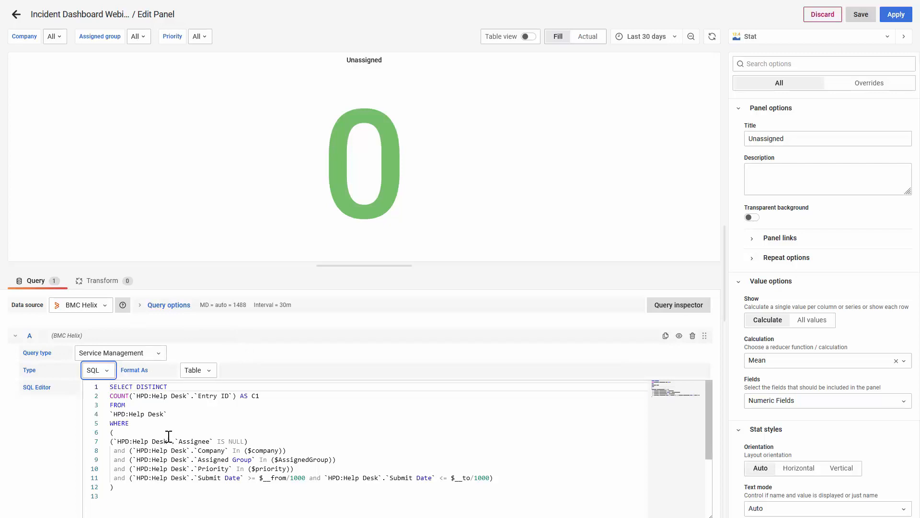
Step: Examine the SELECT DISTINCT part of the SQL query and its COUNT of the HPD:Help Desk Entry ID
click(183, 387)
drag(195, 388, 135, 398)
click(143, 405)
click(228, 396)
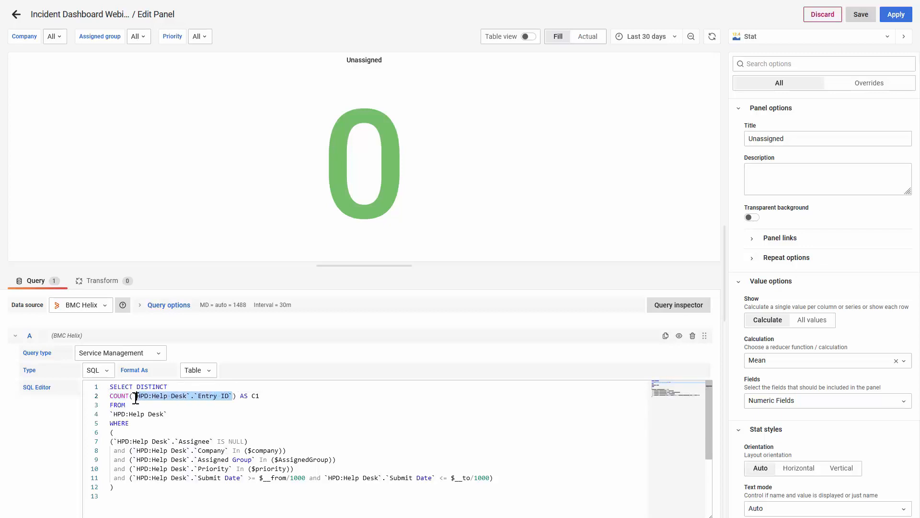
click(272, 396)
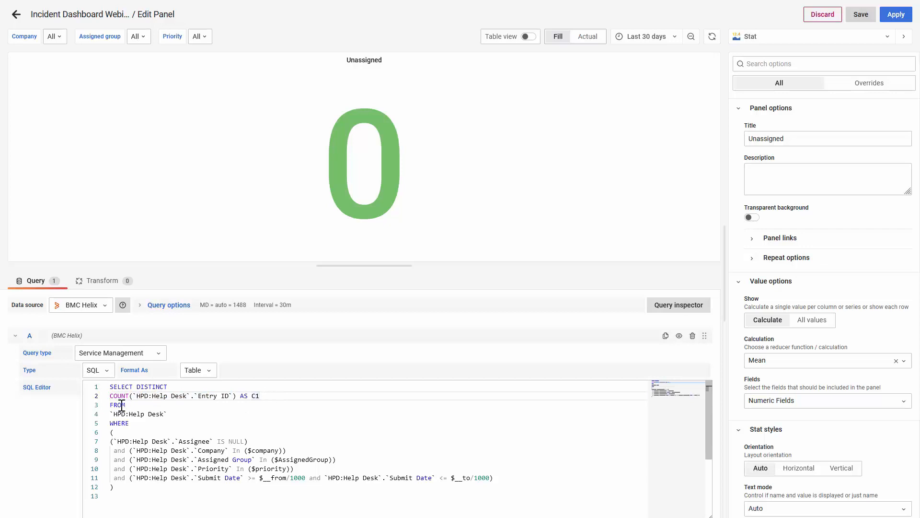
Step: Examine how the query's WHERE clause limits the count by empty assignee and by the company, assigned group and priority variables
click(112, 432)
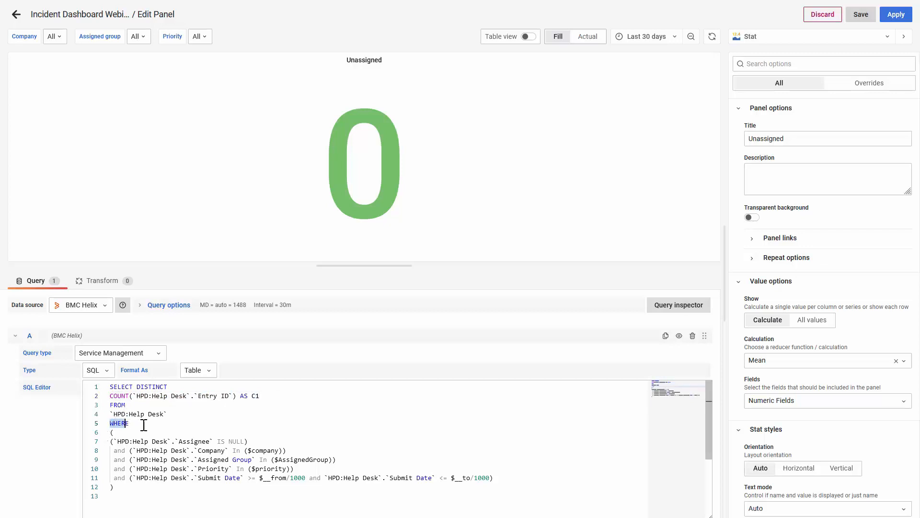
text(()
click(168, 441)
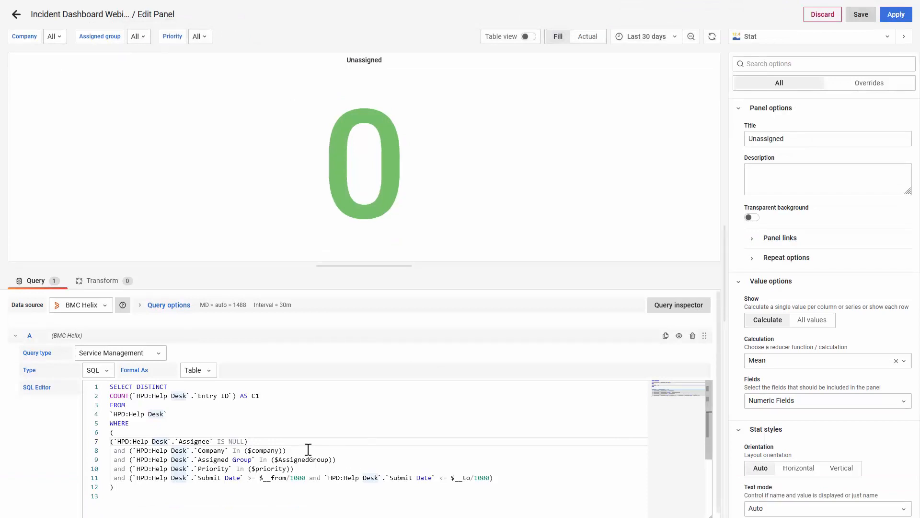
click(298, 459)
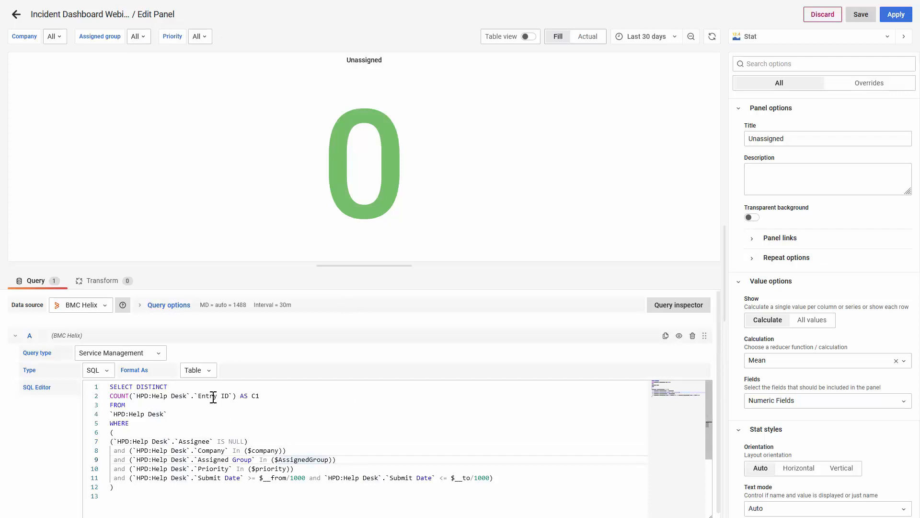
drag(236, 398, 111, 399)
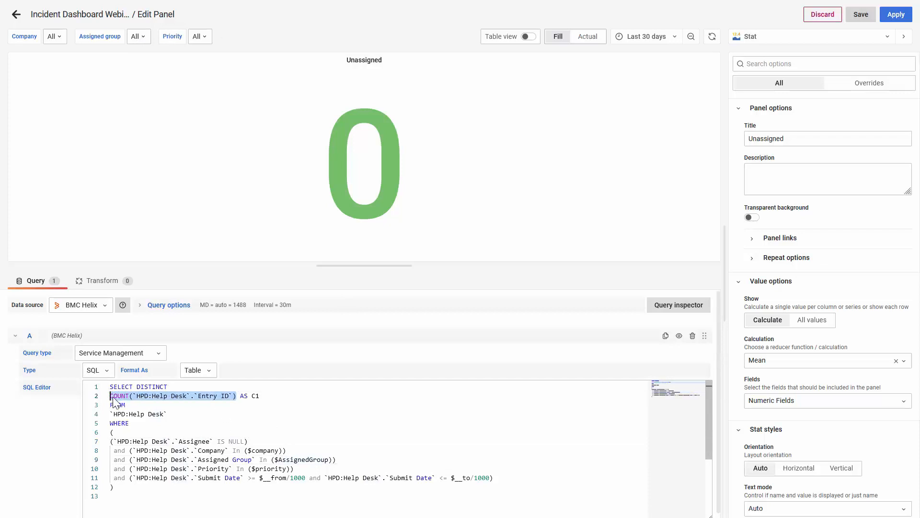
click(267, 439)
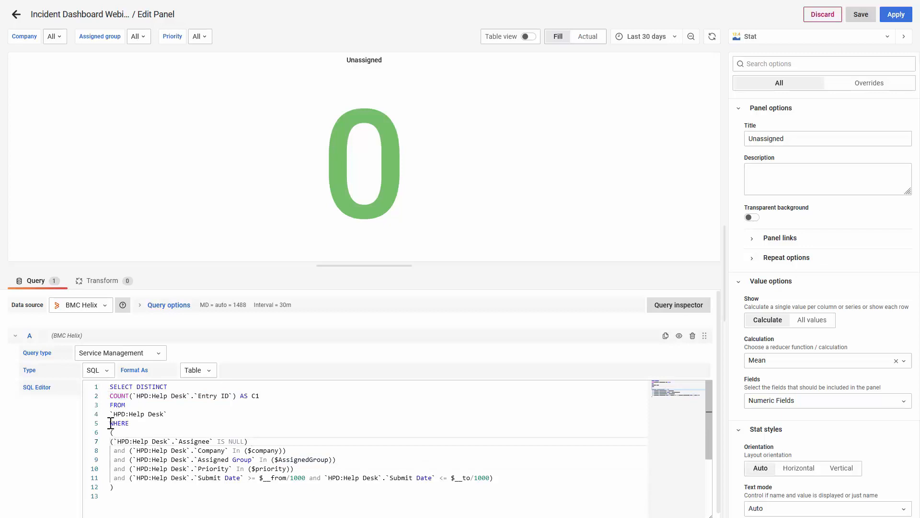
drag(113, 441, 213, 444)
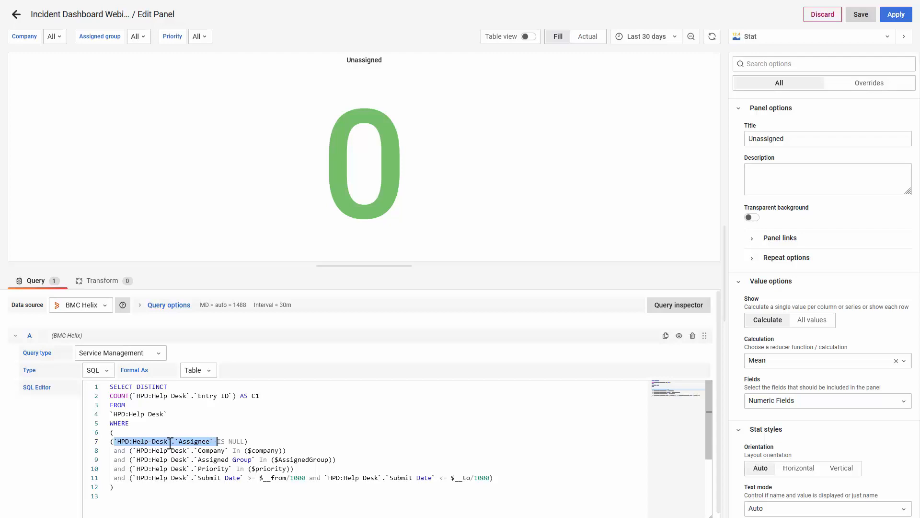
click(251, 441)
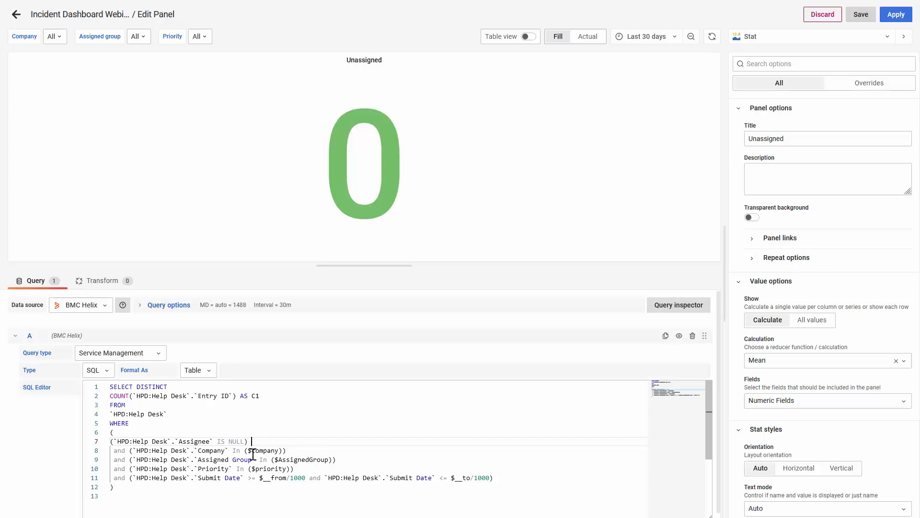
click(206, 451)
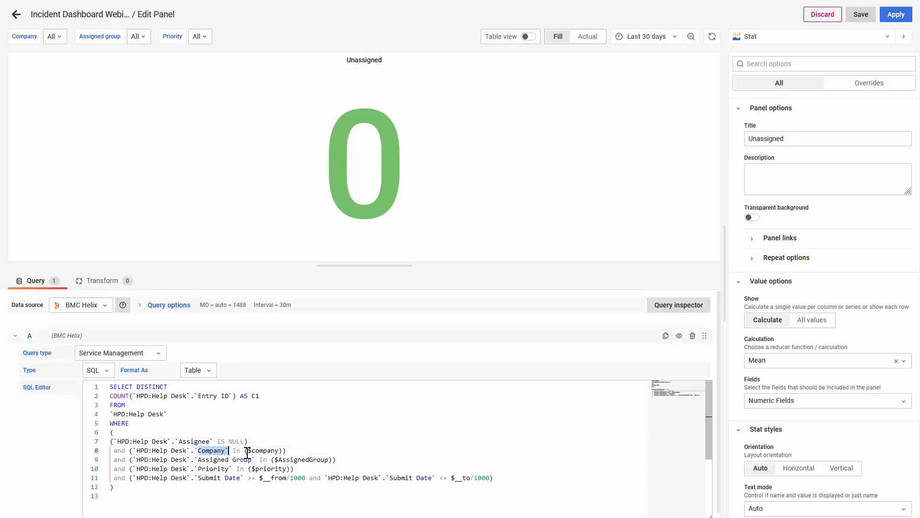
Step: Set the Company filter to Apex Global and refresh the panel
click(57, 37)
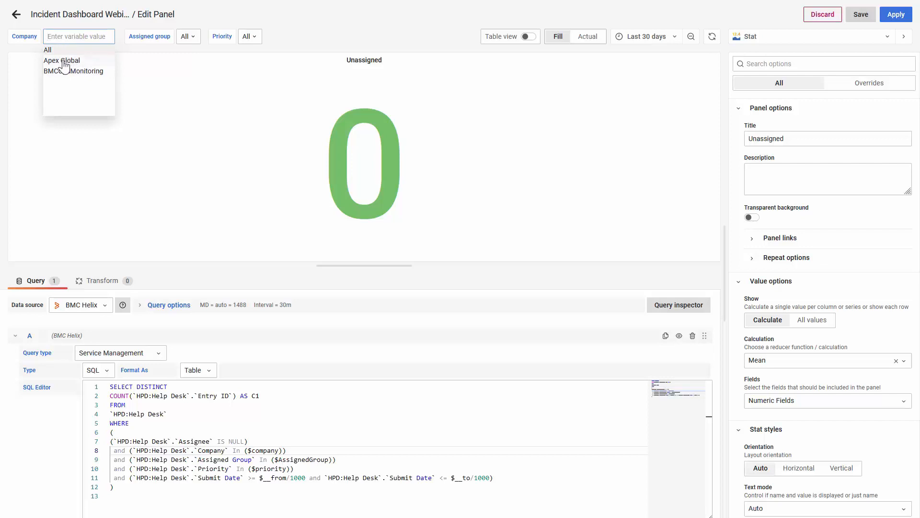
click(62, 61)
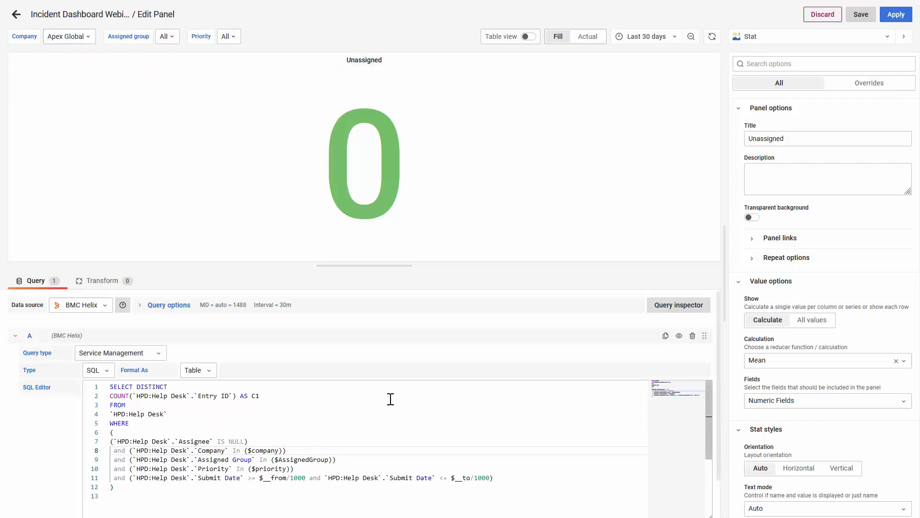
click(712, 37)
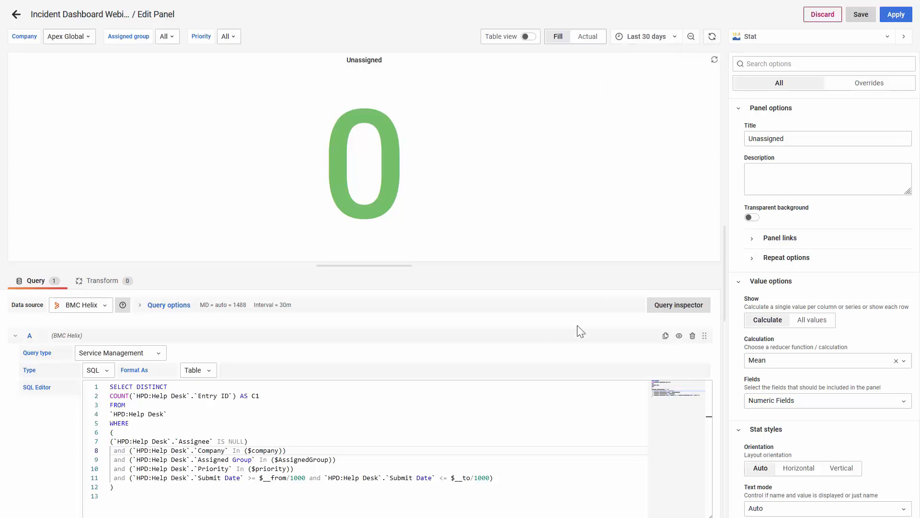
Step: Run the query in the query inspector and examine the company value passed in the request
click(677, 305)
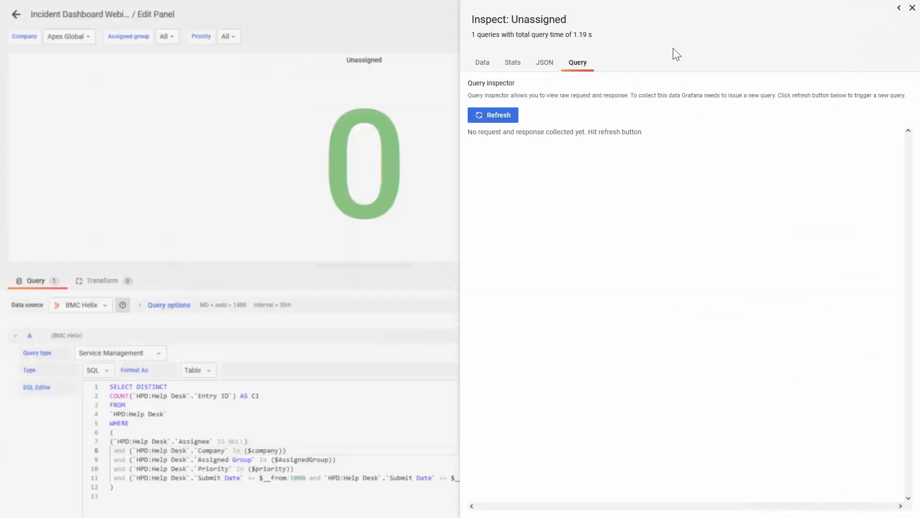
click(508, 118)
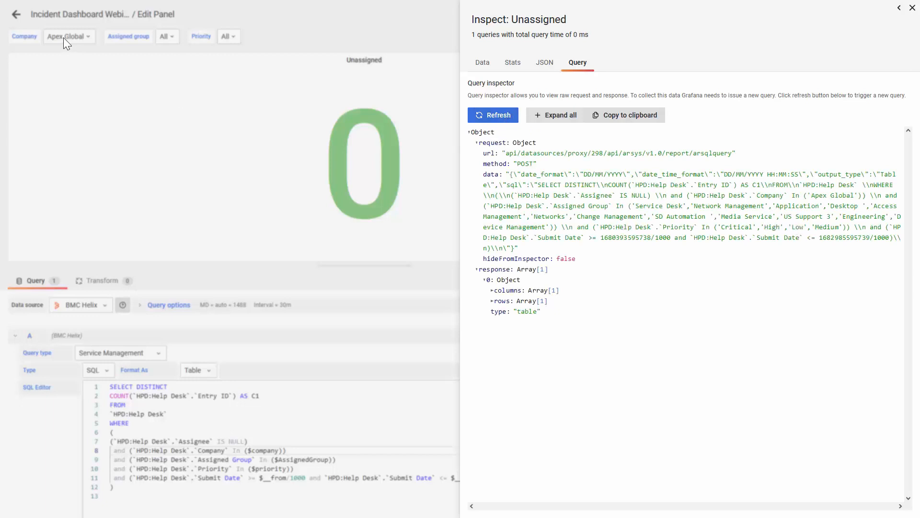
drag(810, 197, 858, 197)
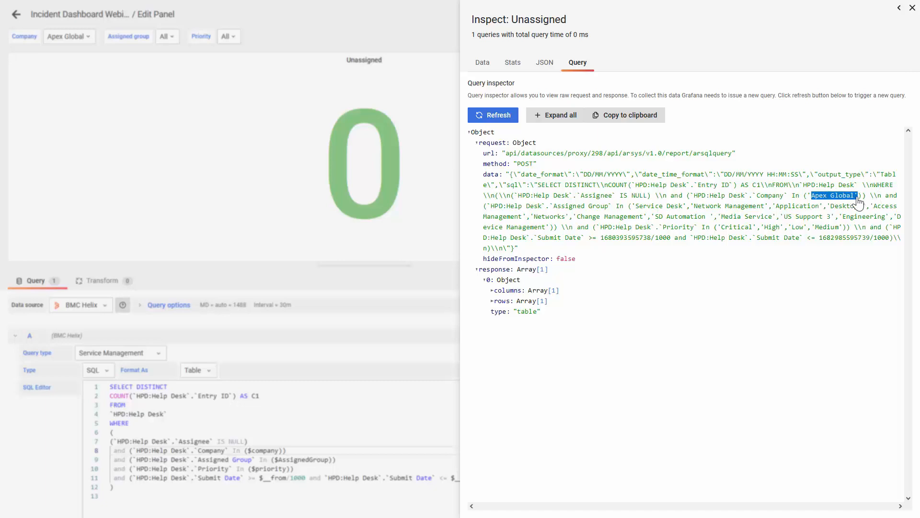
Step: Close the query inspector and set the Company filter to All
click(108, 59)
click(104, 37)
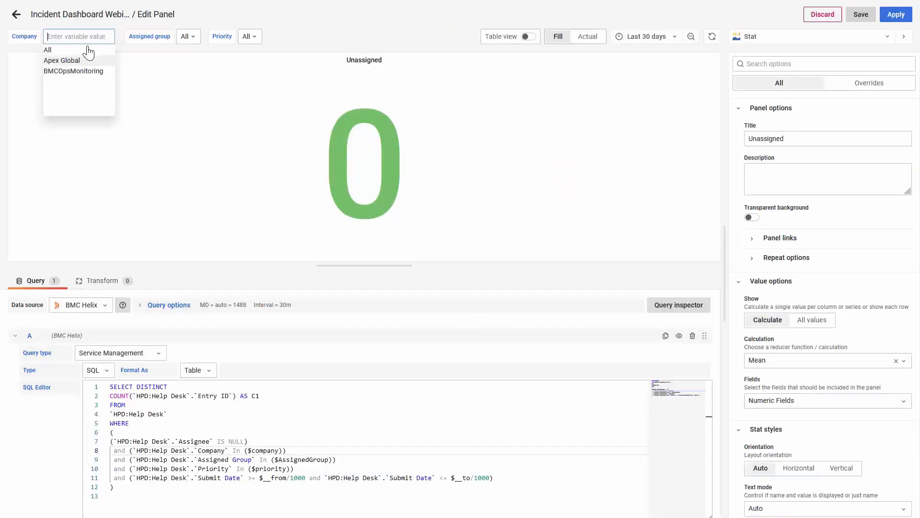
click(57, 51)
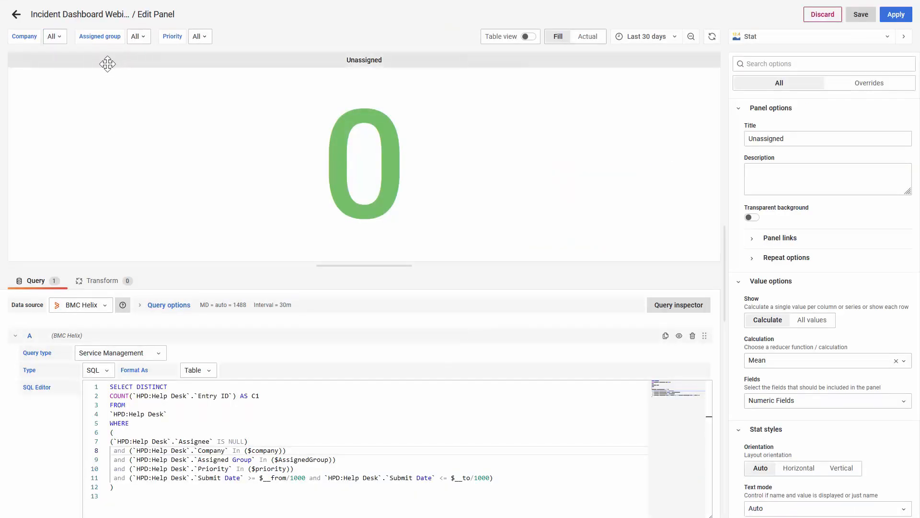
Step: Rerun the query in the query inspector and examine the company values passed in the request
click(679, 306)
click(496, 117)
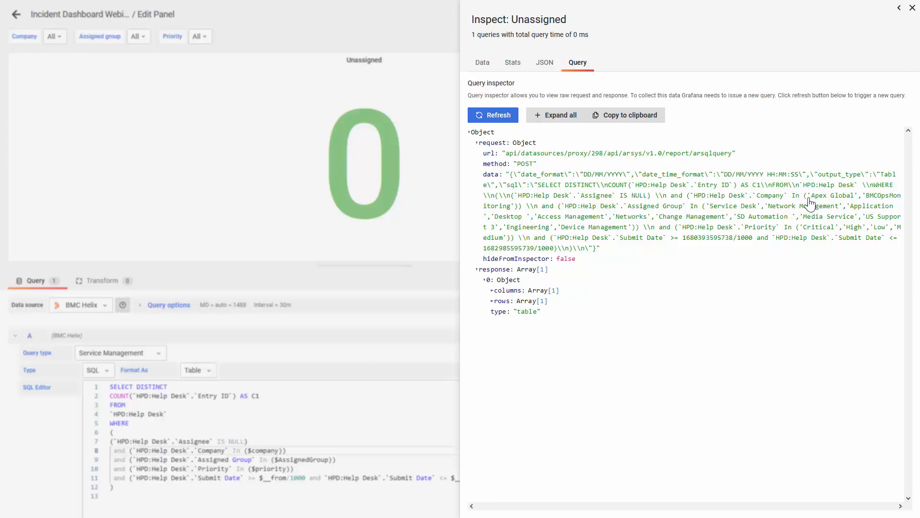
drag(808, 197, 515, 211)
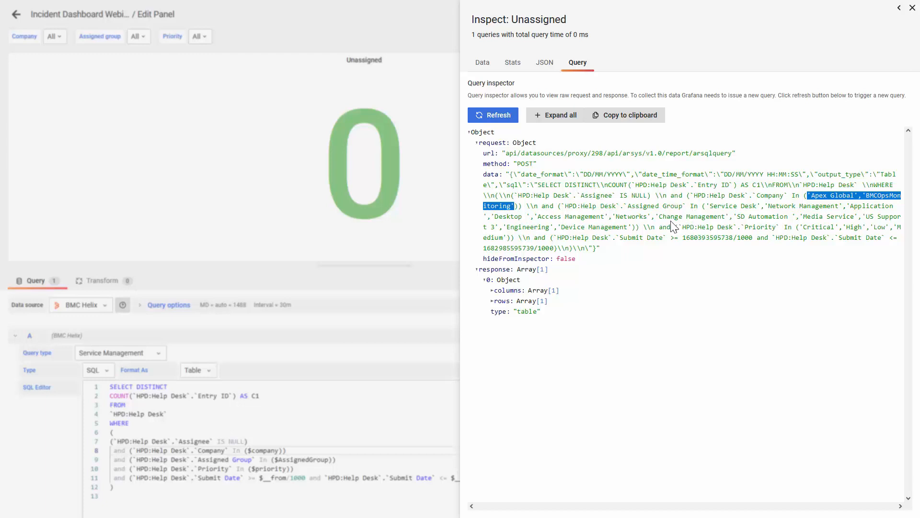
click(911, 8)
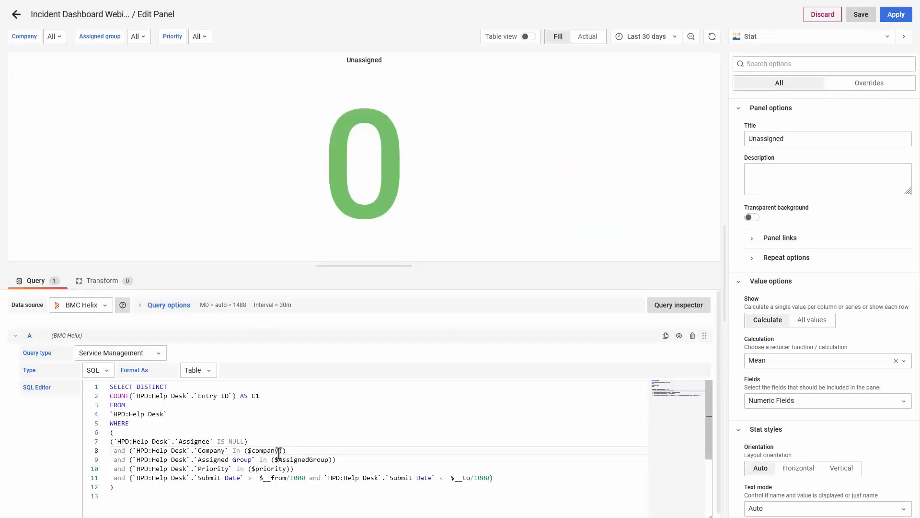
Step: Examine the WHERE conditions that apply the AssignedGroup and priority variables
drag(126, 459, 340, 457)
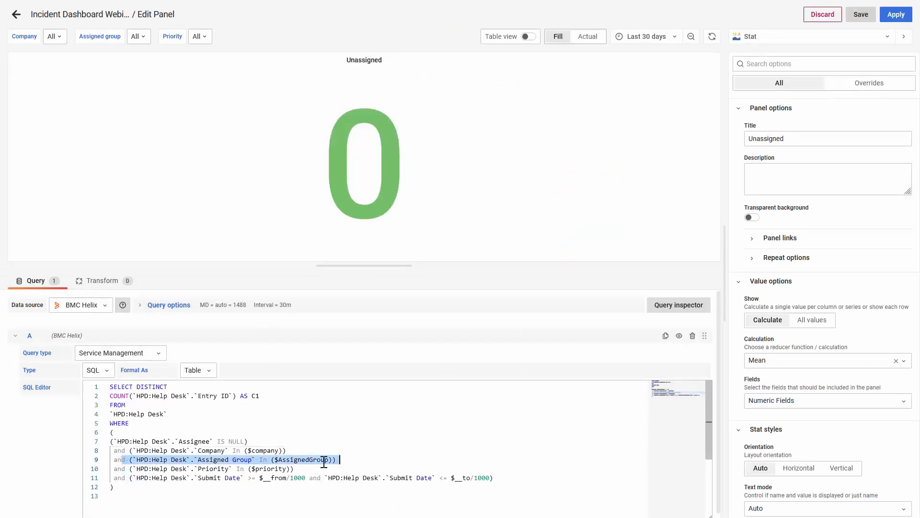
click(168, 470)
drag(116, 468, 307, 468)
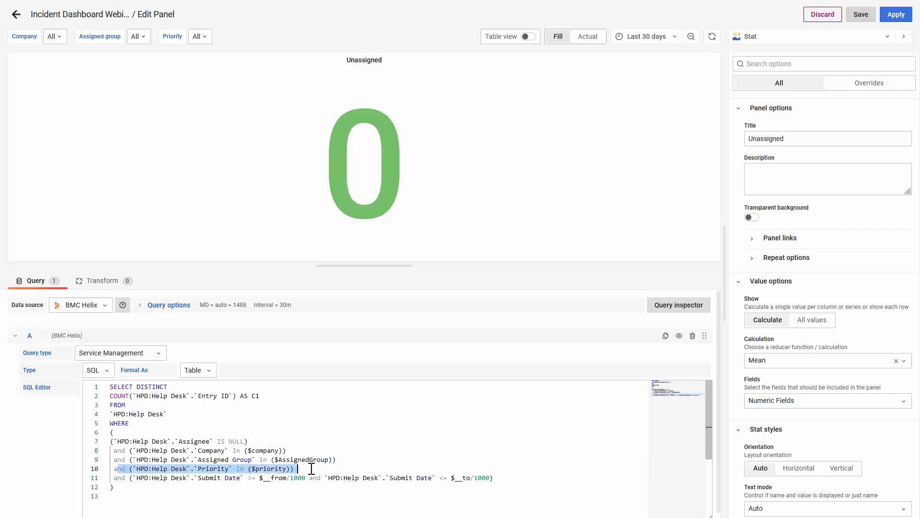
click(301, 463)
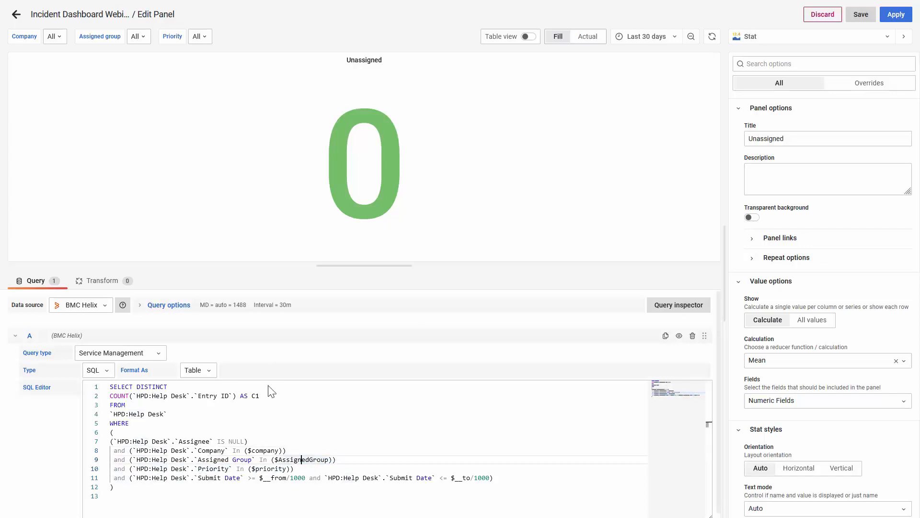
Step: Examine the Submit Date condition on line 11 of the Unassigned panel's SQL query
drag(149, 478, 310, 478)
click(308, 478)
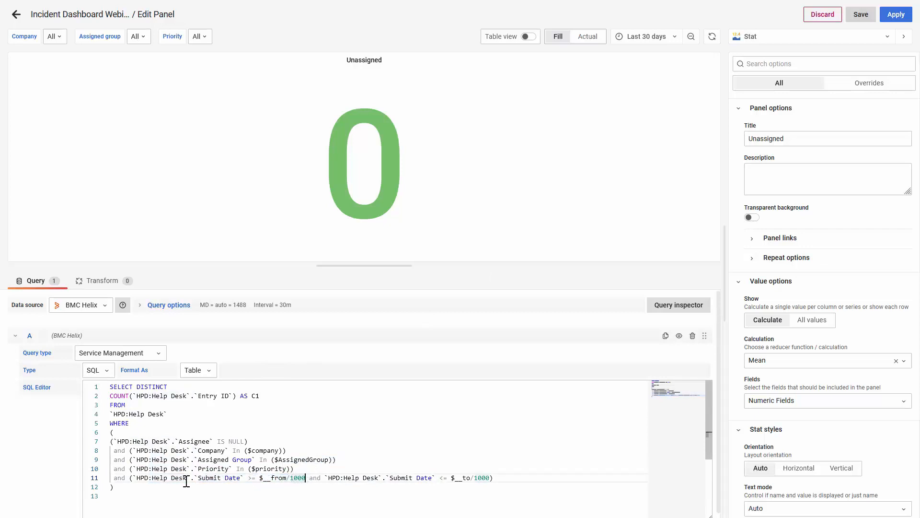
click(171, 477)
click(199, 479)
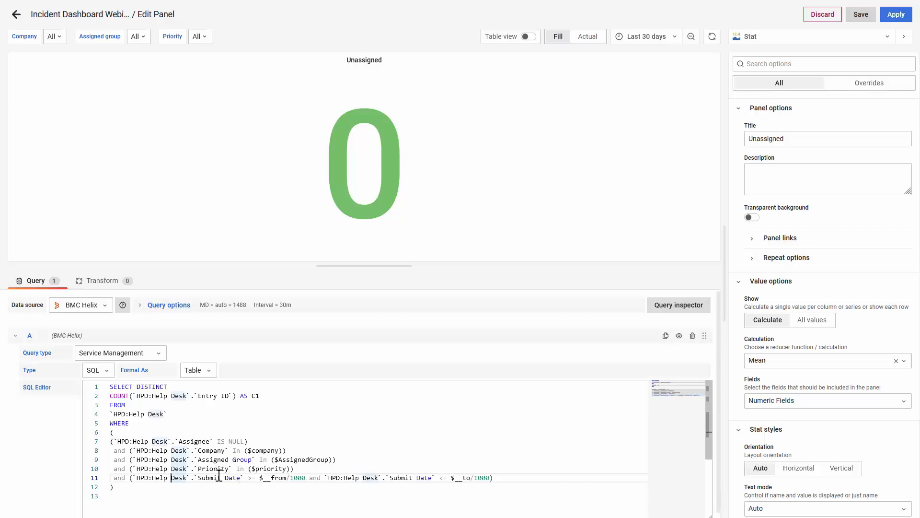
click(245, 477)
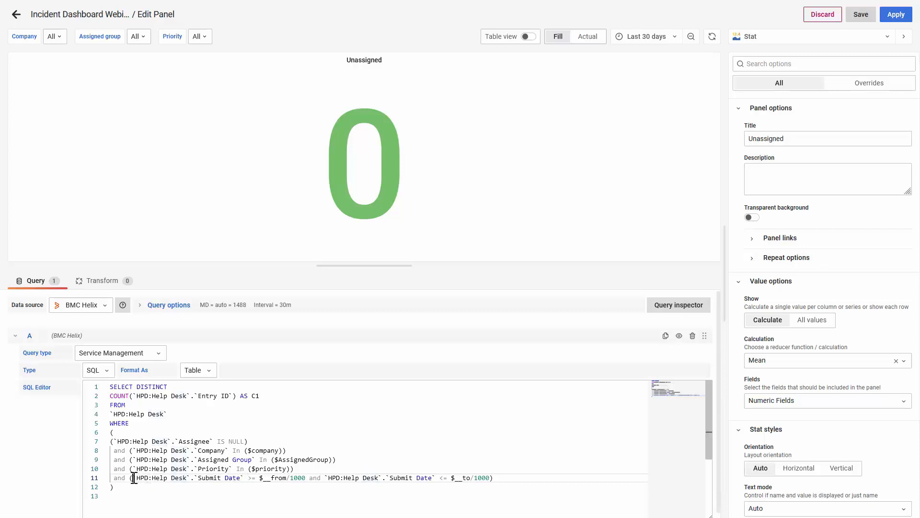
drag(134, 477, 514, 476)
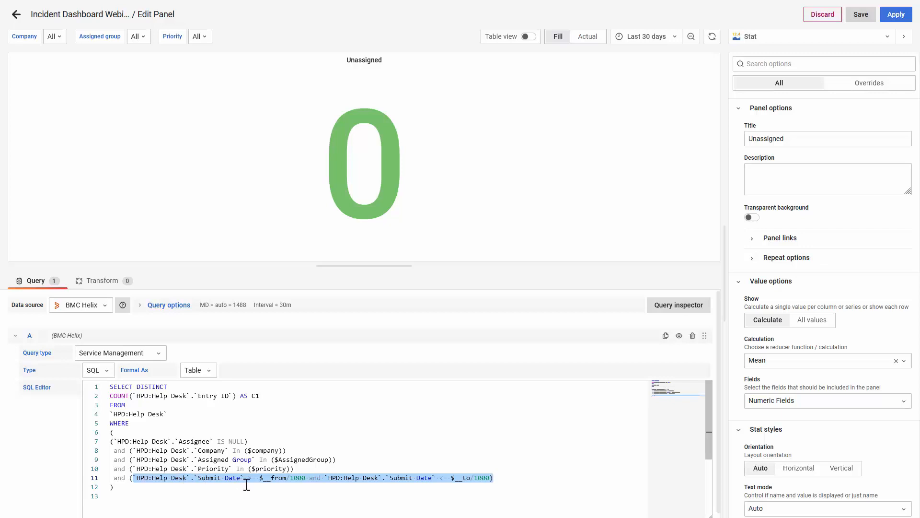
click(291, 477)
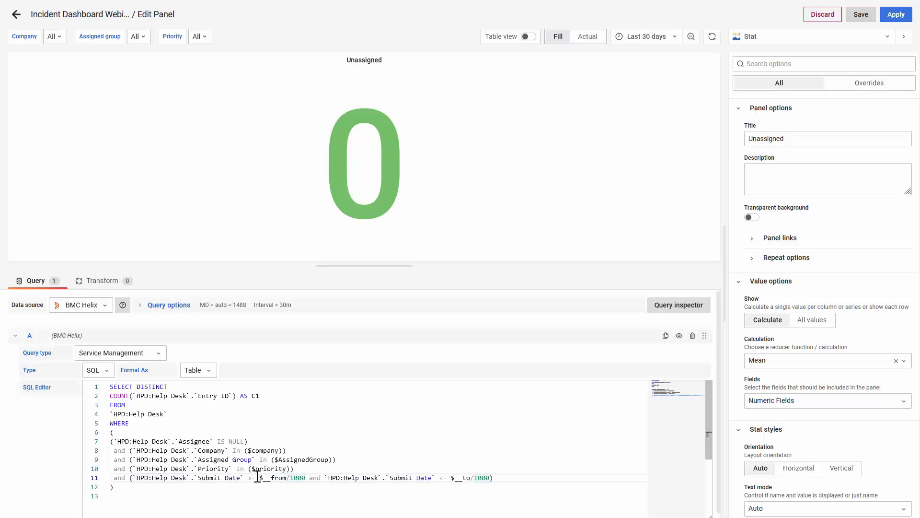
Step: Examine how the $__from and $__to variables bound the Submit Date in the query
drag(258, 477, 308, 477)
click(343, 478)
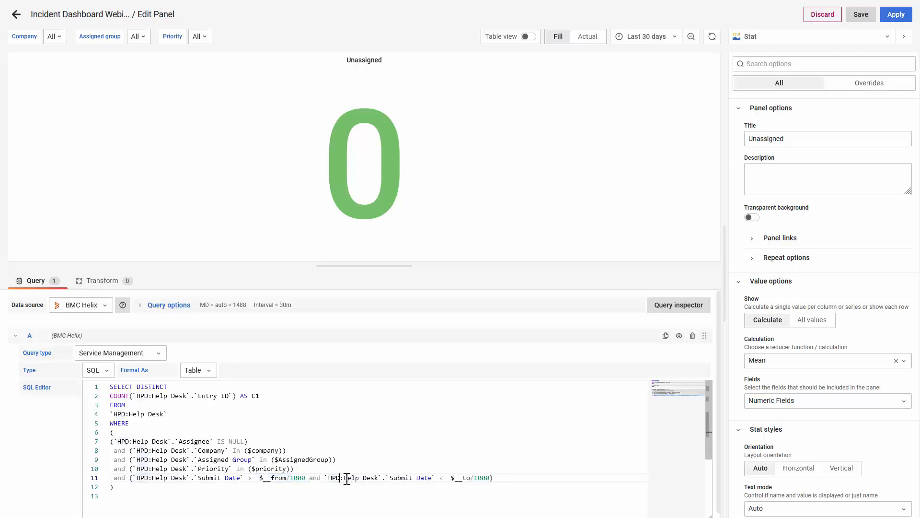
drag(436, 477, 455, 478)
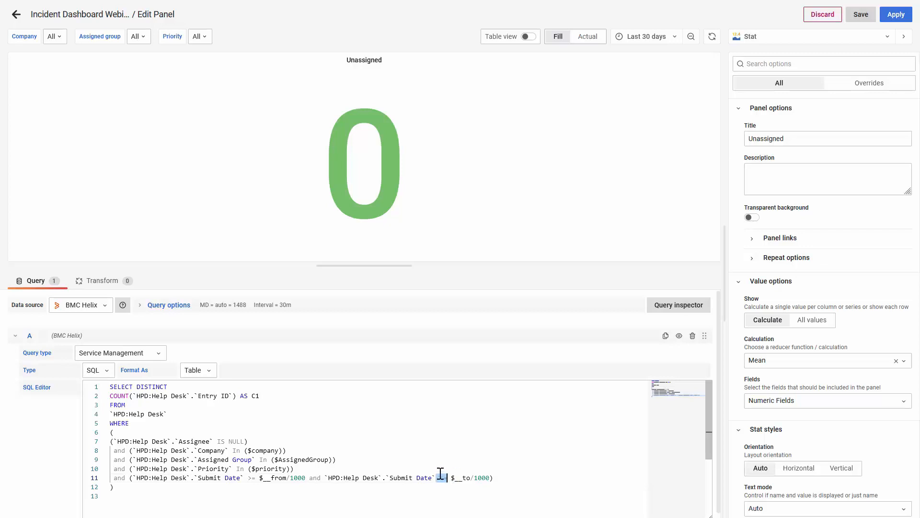
drag(448, 478, 477, 475)
drag(259, 477, 299, 478)
click(452, 477)
drag(452, 477, 470, 477)
Step: Set the dashboard time range to Last 2 years
click(653, 42)
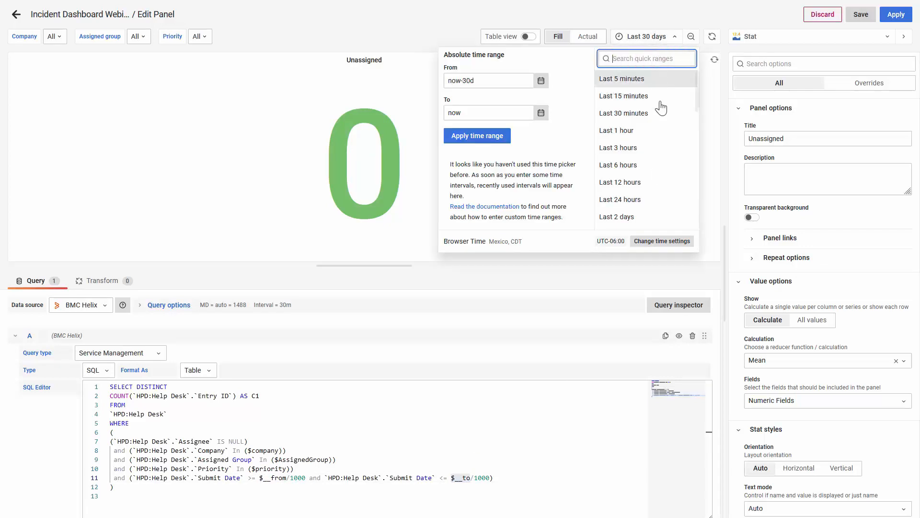
scroll(644, 175, down, 3)
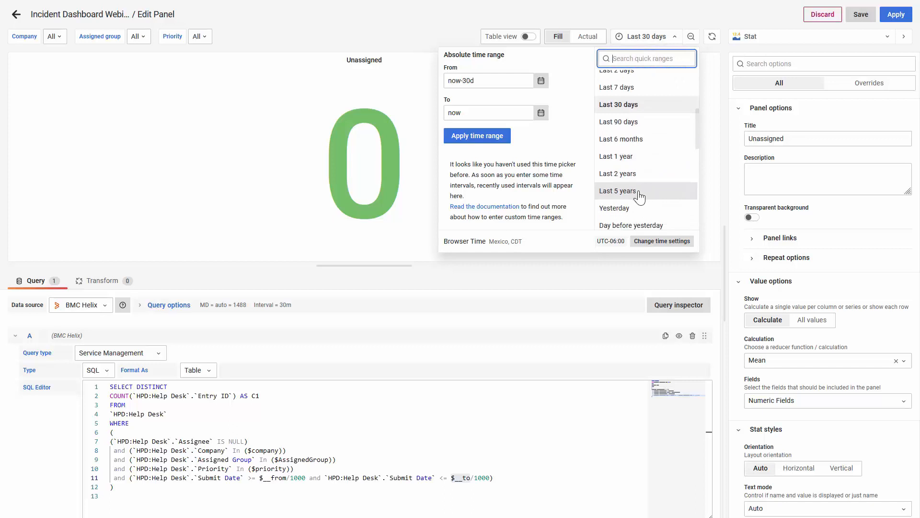
click(632, 173)
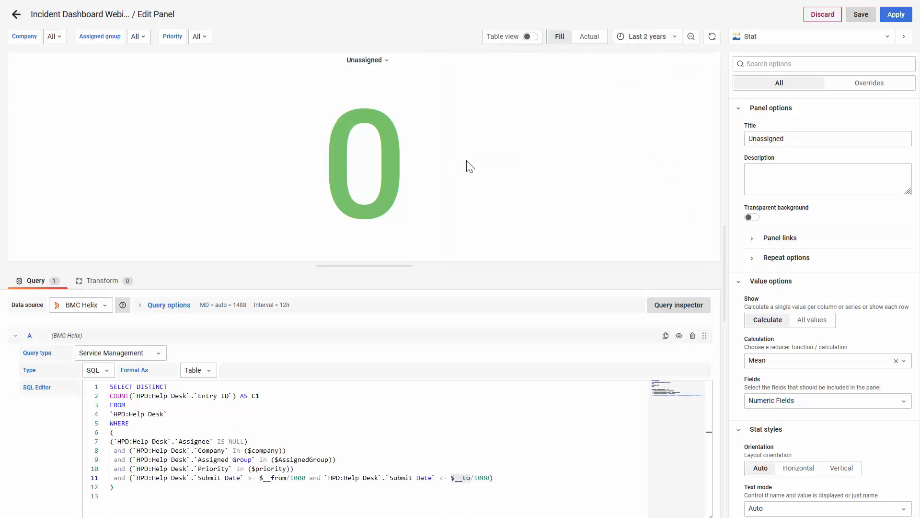
click(343, 467)
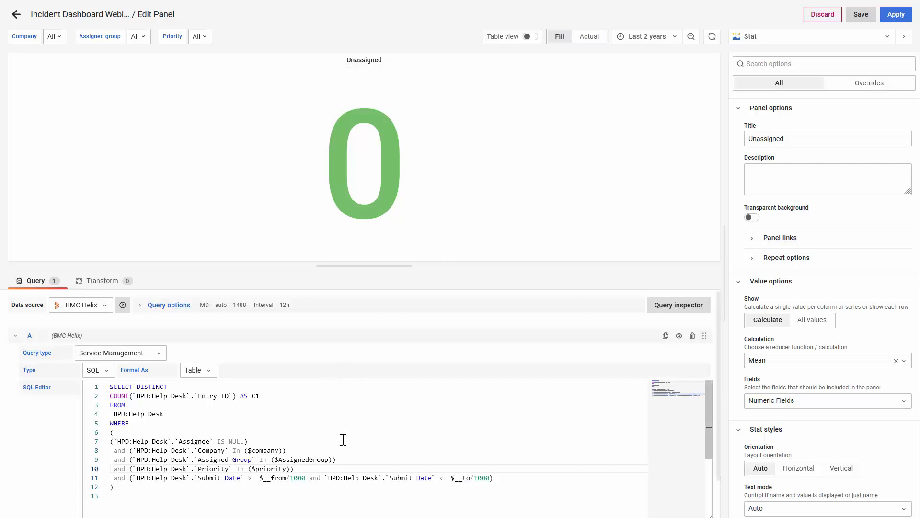
click(344, 459)
scroll(348, 456, down, 1)
scroll(346, 434, up, 1)
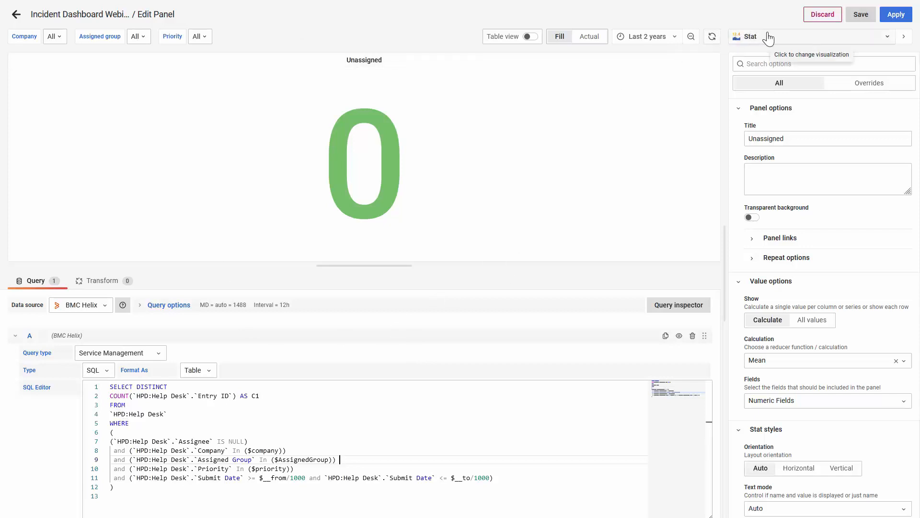
Step: Try the Table visualization on the Unassigned panel and return it to Stat
click(812, 43)
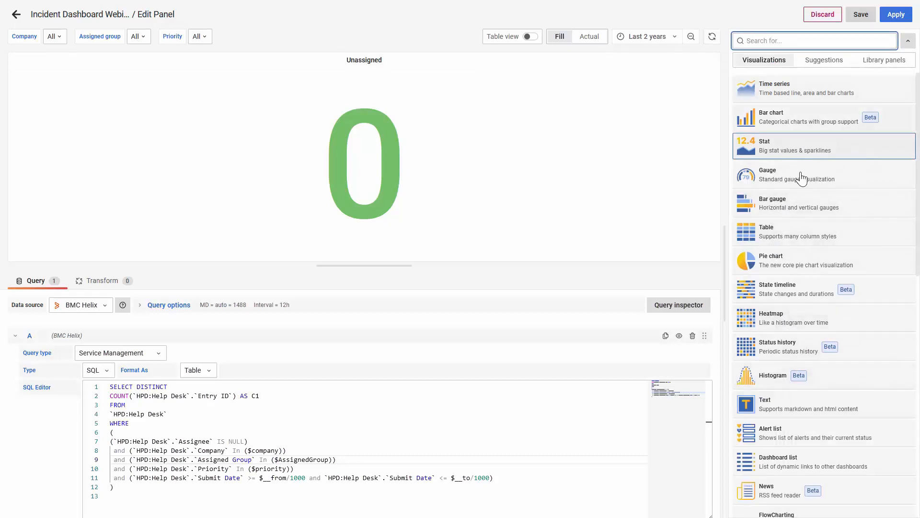
click(776, 238)
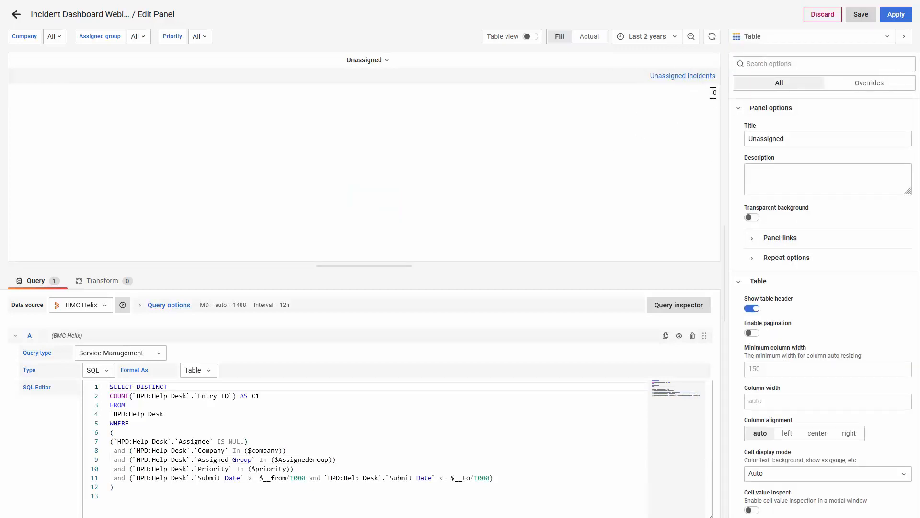
click(781, 36)
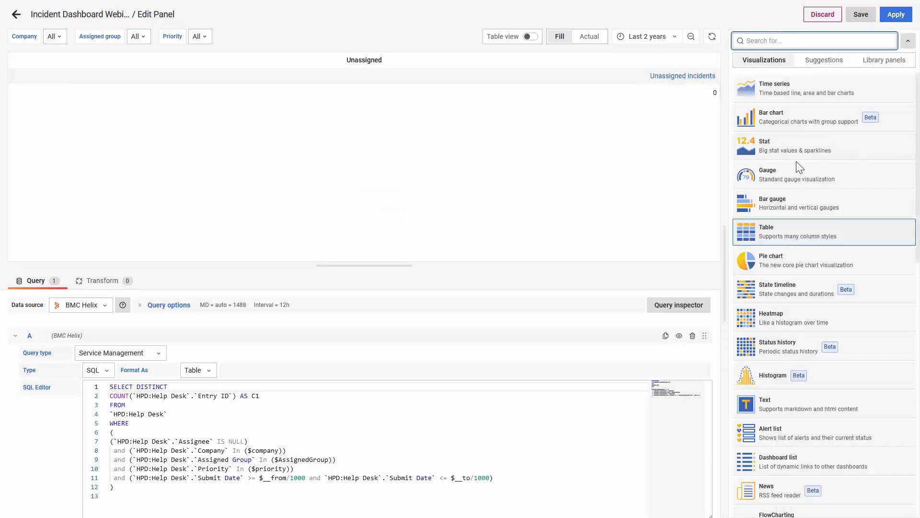
click(837, 138)
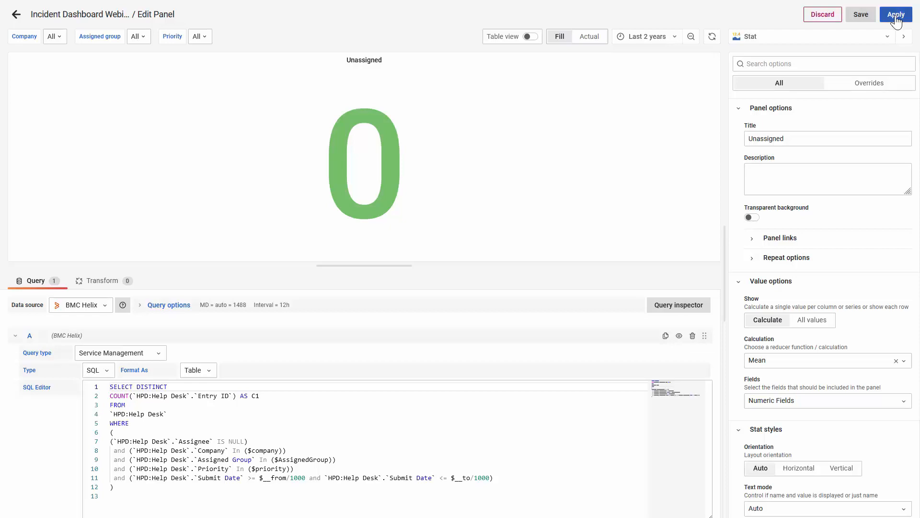
Step: Discard the Unassigned panel's edits and open the Overdue panel for editing
click(822, 14)
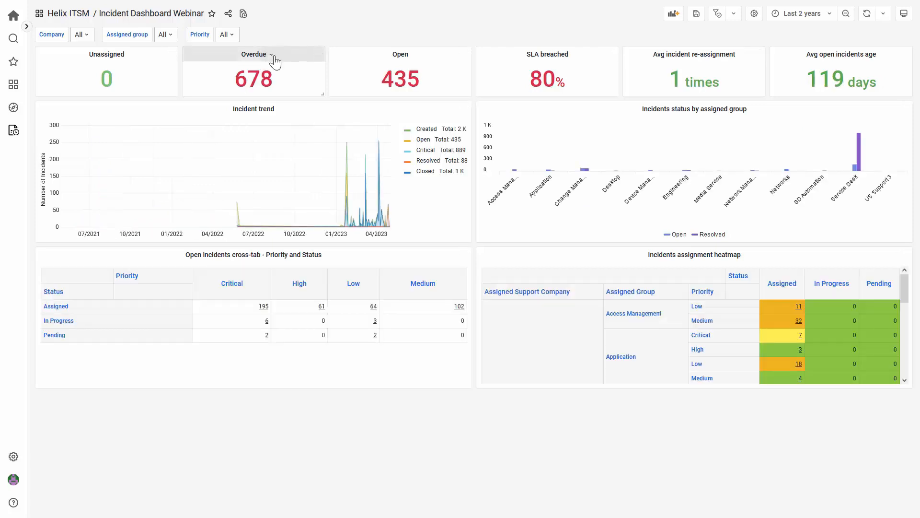
click(271, 55)
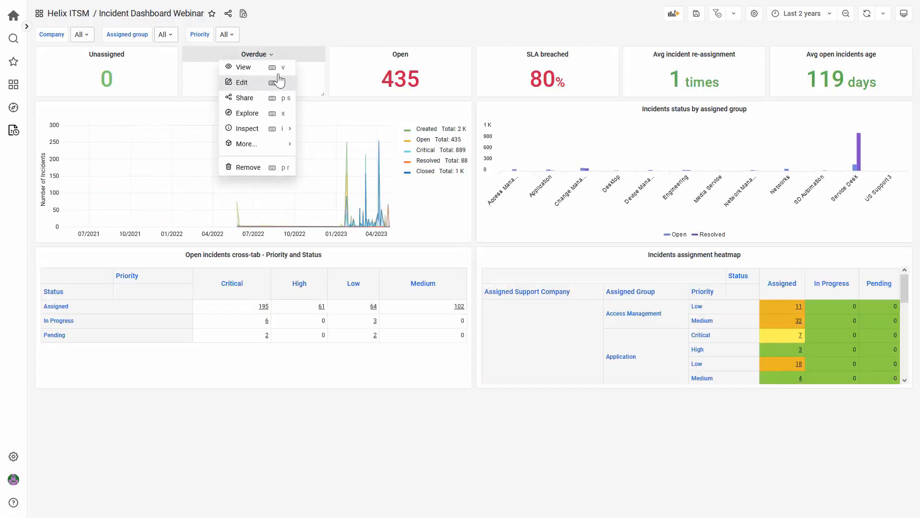
click(279, 80)
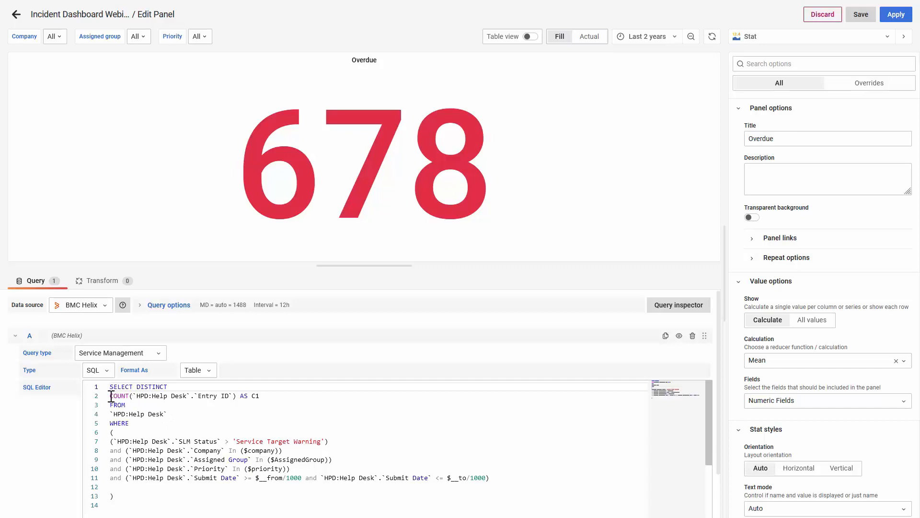
Step: Examine the Entry ID COUNT and the DISTINCT keyword in the Overdue panel's SQL query
drag(110, 395, 238, 397)
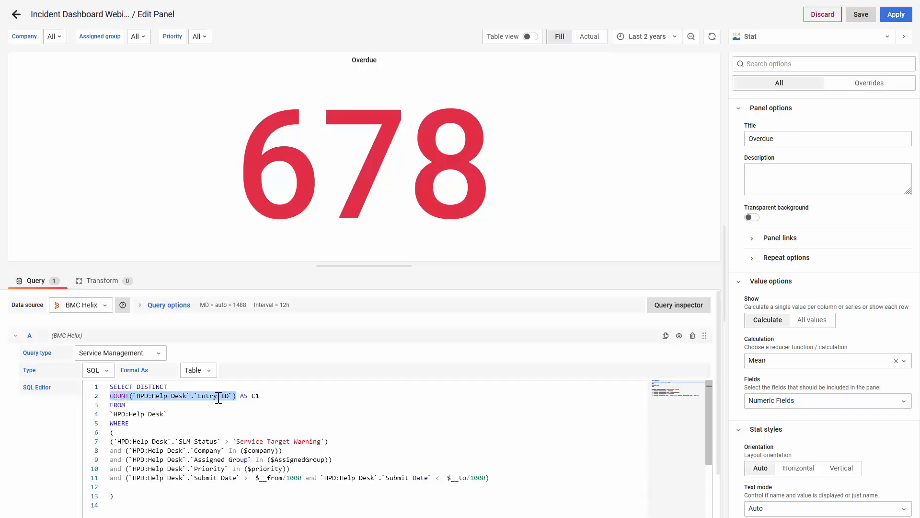
click(217, 397)
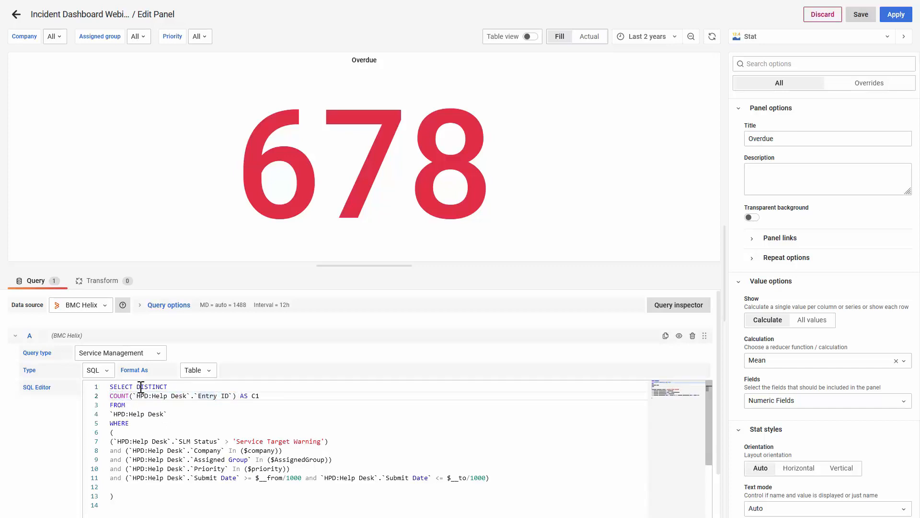
drag(141, 386, 173, 386)
click(178, 386)
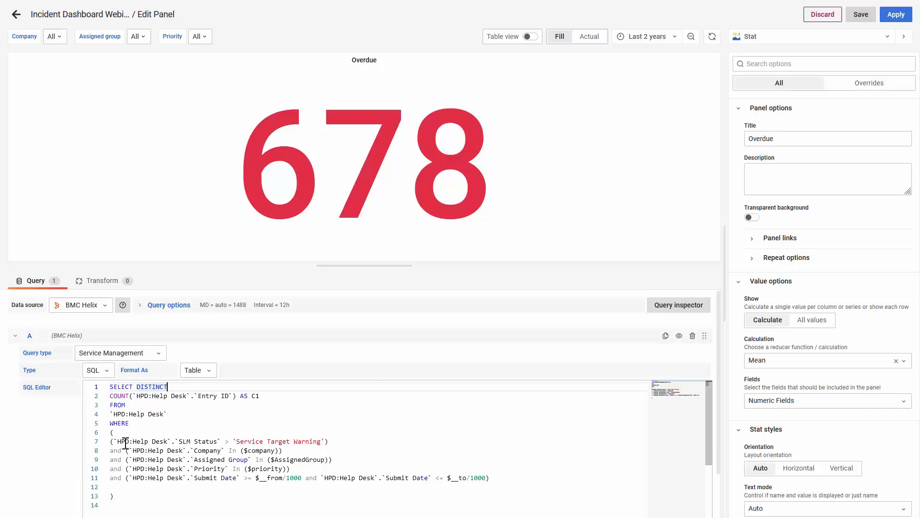
Step: Examine the Overdue query's condition comparing the SLM Status field with 'Service Target Warning'
drag(113, 442, 326, 440)
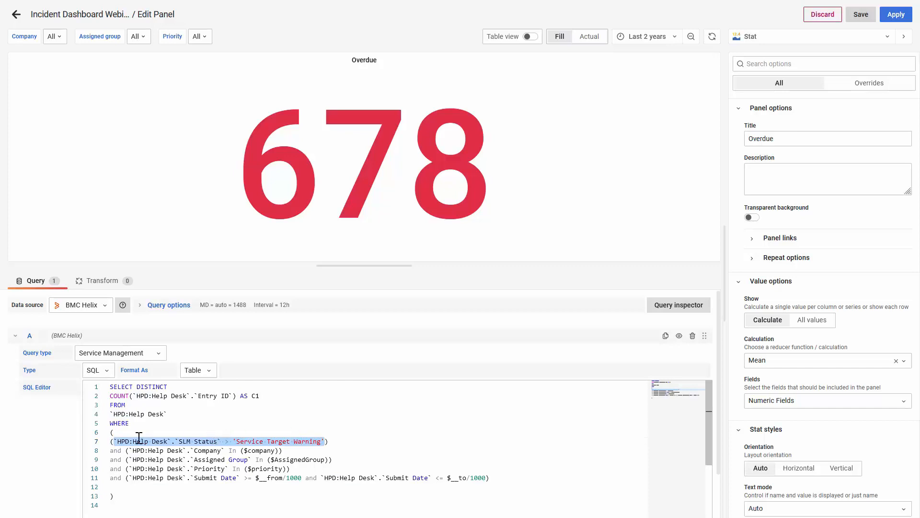
click(176, 440)
drag(177, 441, 221, 440)
click(247, 441)
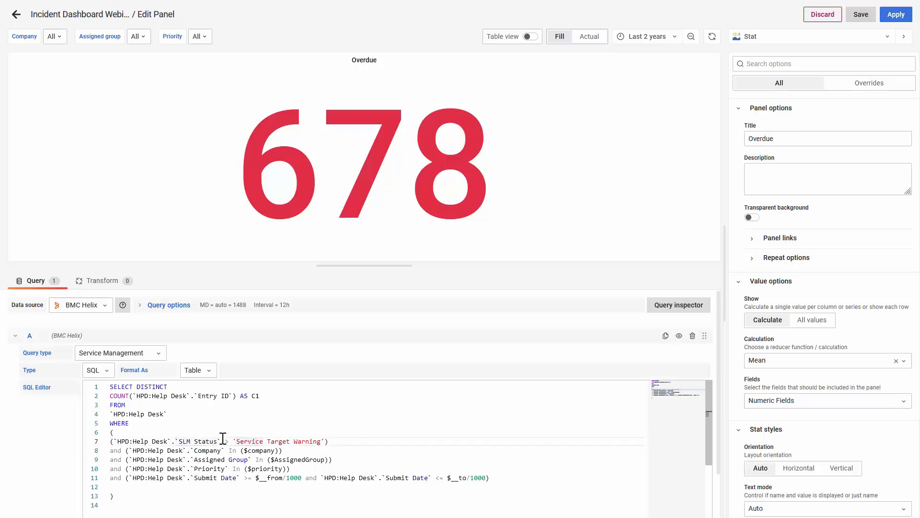
drag(233, 441, 323, 442)
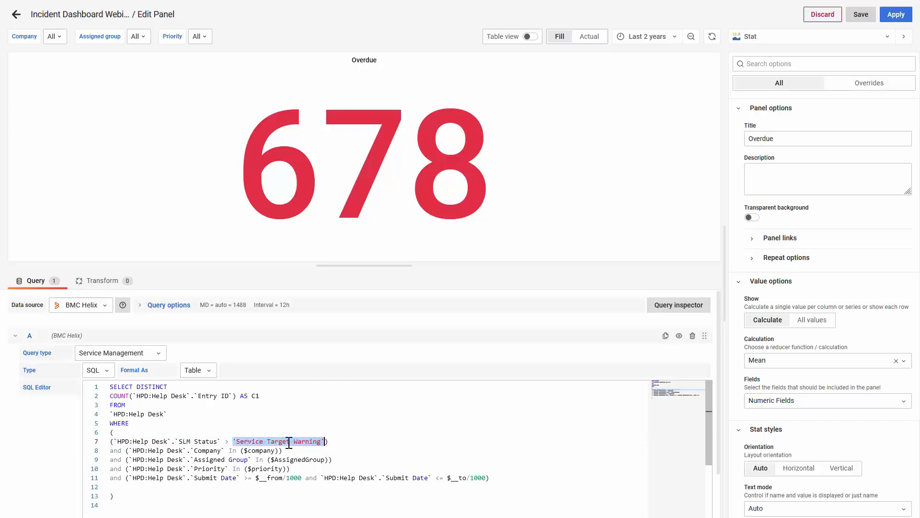
drag(222, 441, 231, 441)
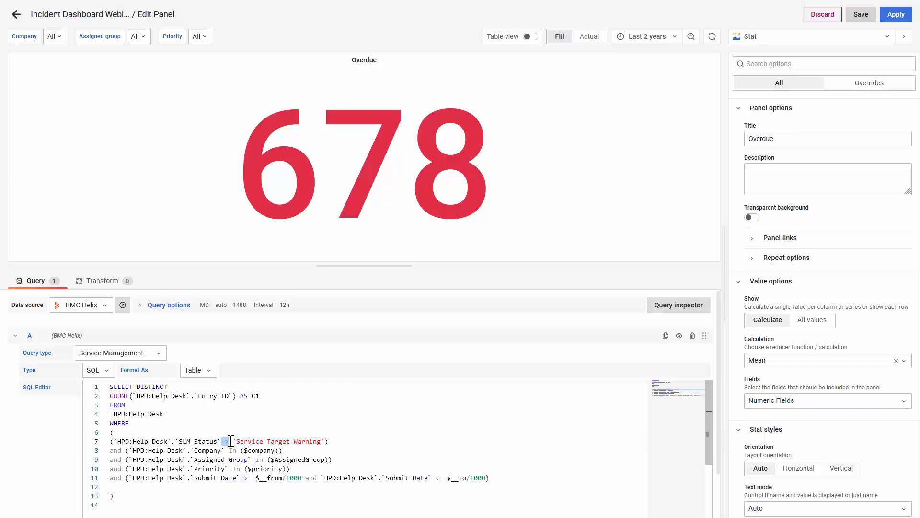
click(232, 440)
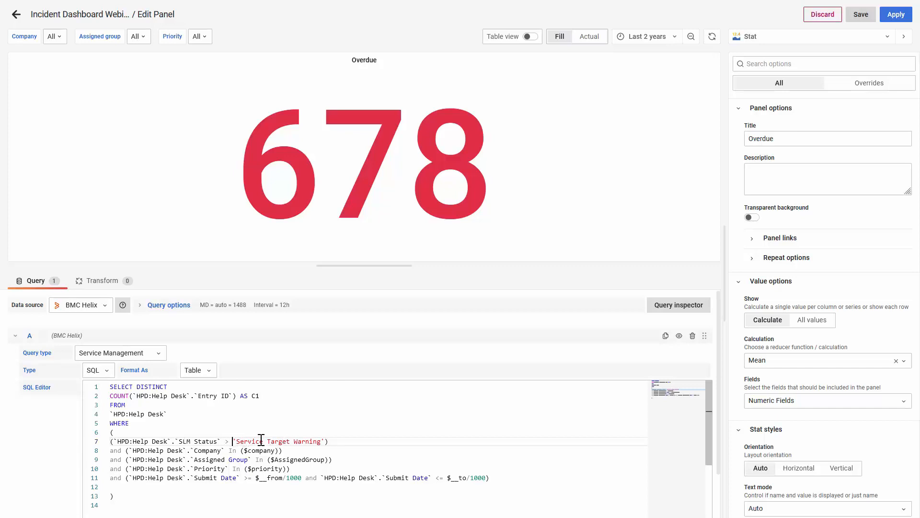
Step: Examine the Company, Assigned Group, Priority and Submit Date conditions in the Overdue panel's SQL query
click(332, 441)
drag(499, 479, 96, 452)
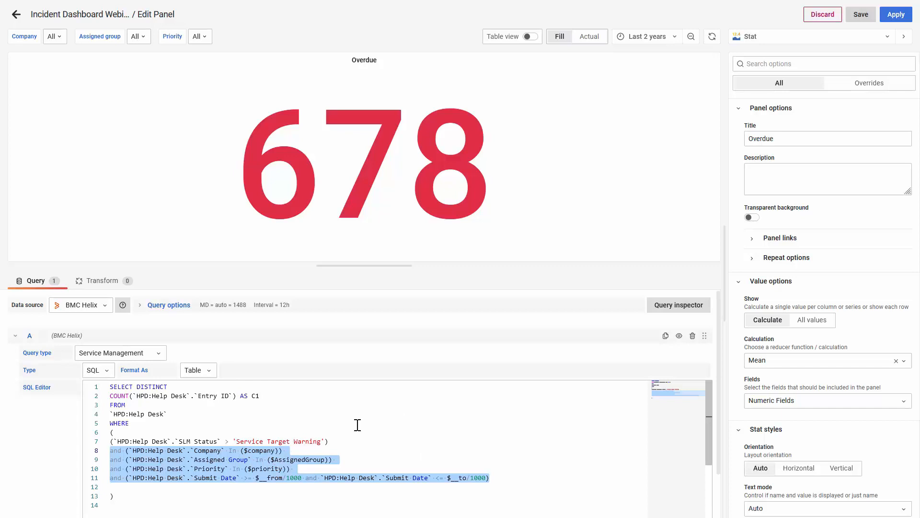
click(118, 397)
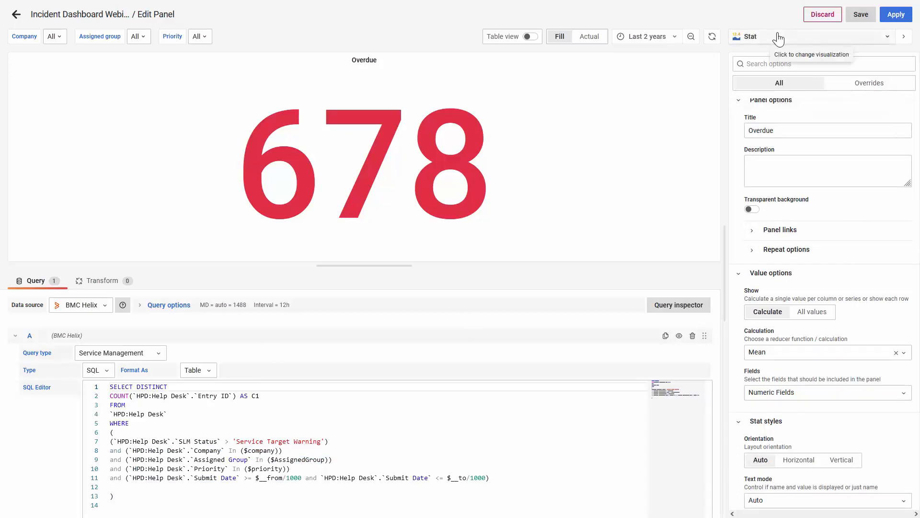
Step: Try 'Overduessss' as the panel title and restore the title to 'Overdue'
click(796, 129)
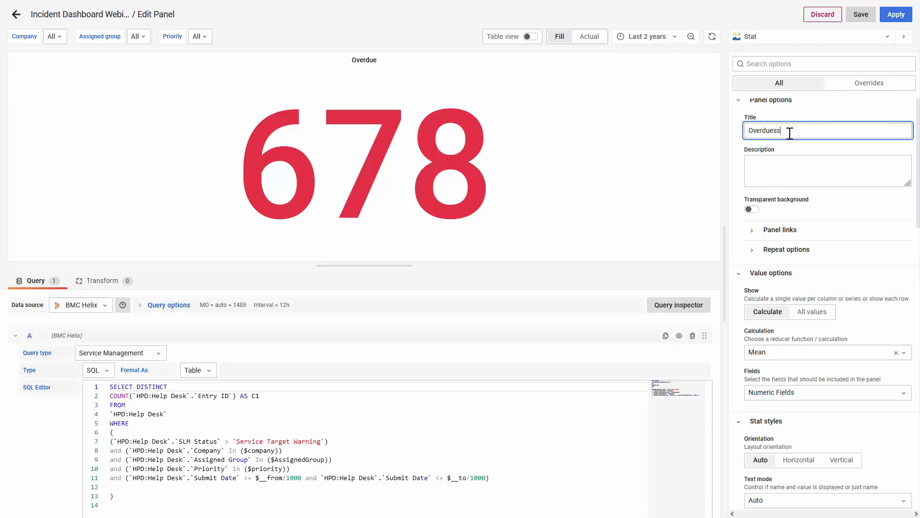
click(786, 103)
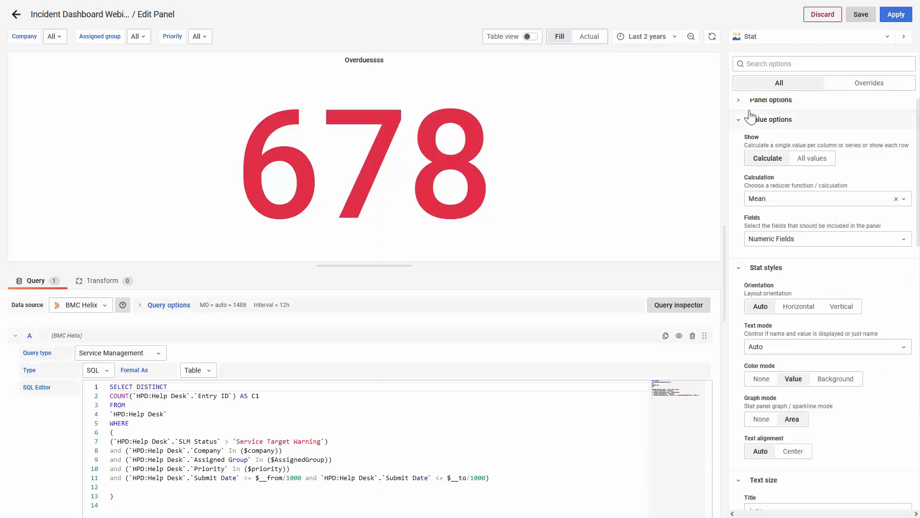
click(740, 102)
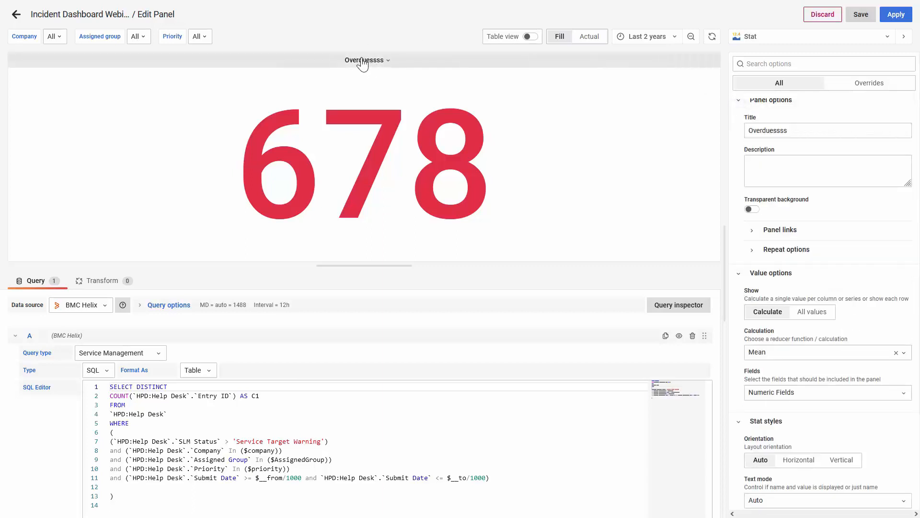
click(797, 130)
key(BackSpace)
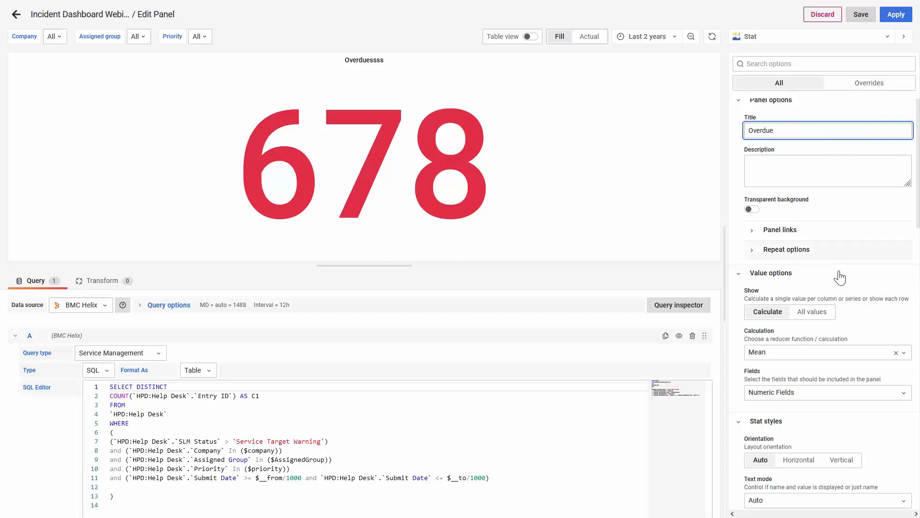
Step: Set the Overdue panel's yellow threshold to 600
scroll(838, 274, down, 10)
scroll(838, 274, down, 10)
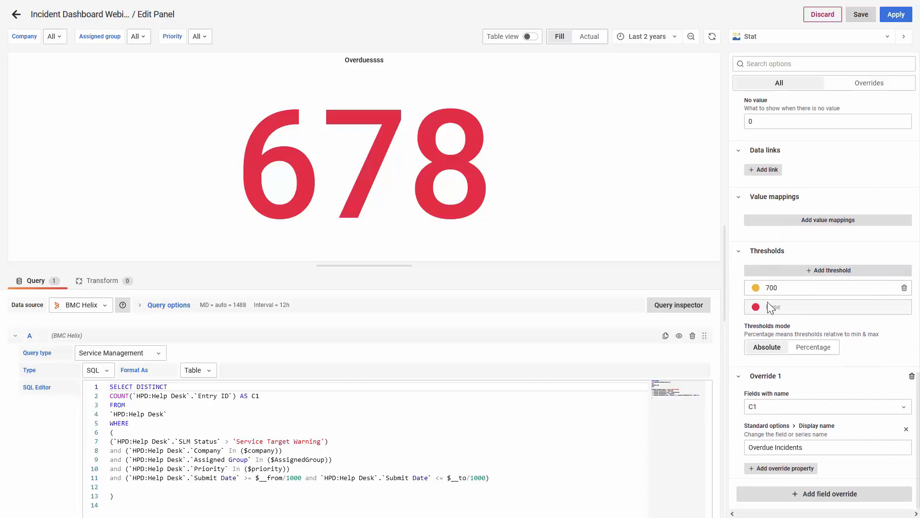
drag(788, 287, 734, 285)
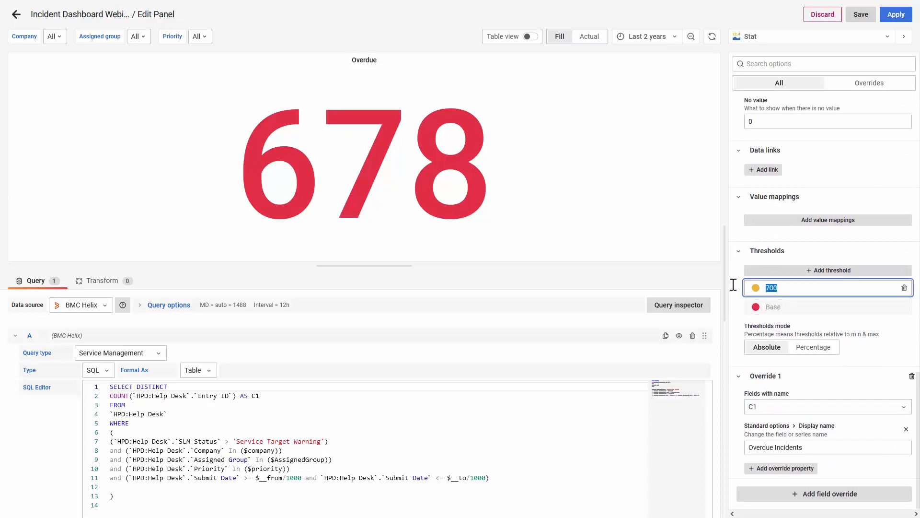
key(BackSpace)
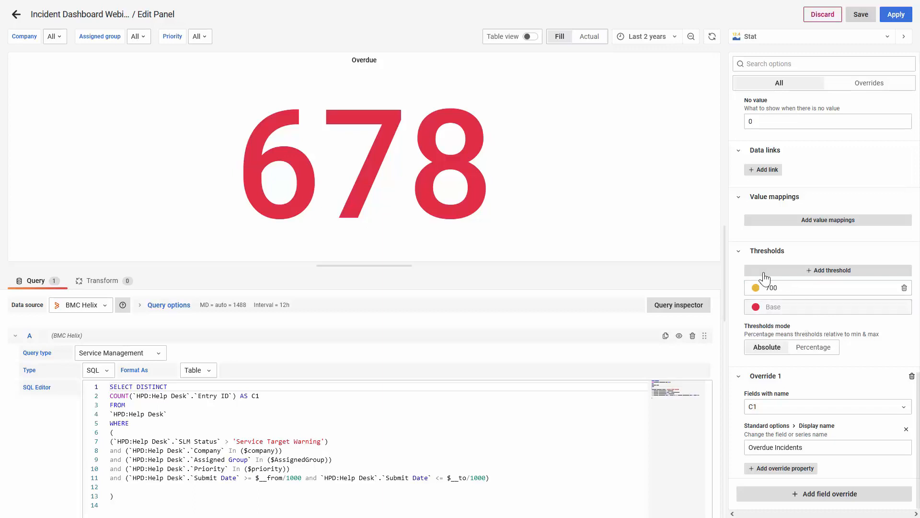
double_click(790, 288)
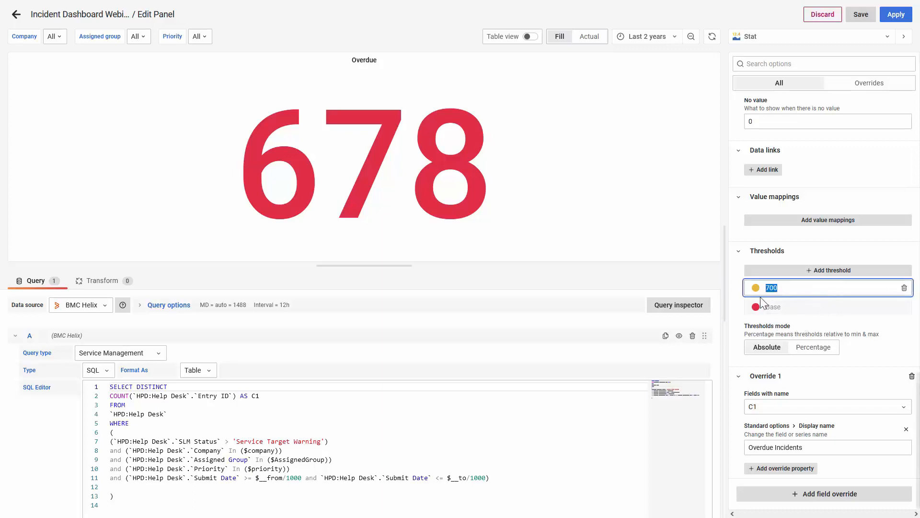
text(6)
click(786, 322)
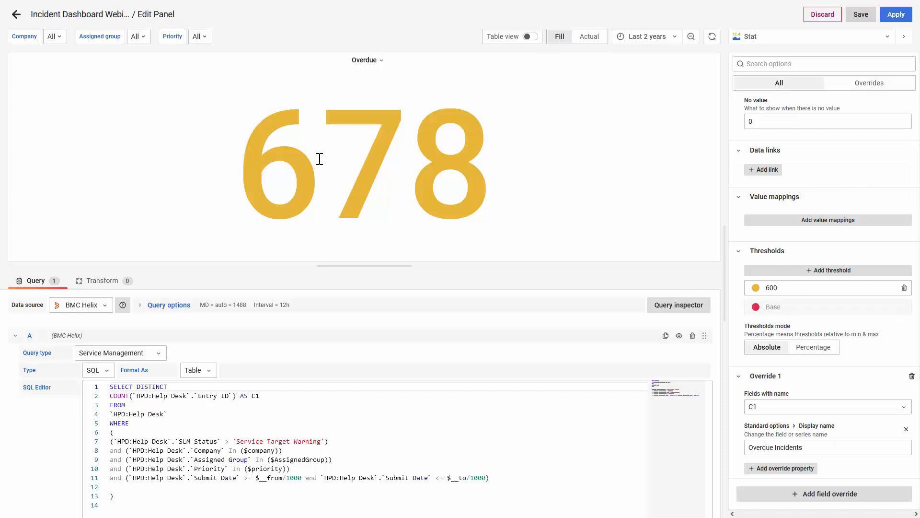
Step: Add a second threshold at 700 to the Overdue panel and apply the panel changes to the dashboard
click(818, 270)
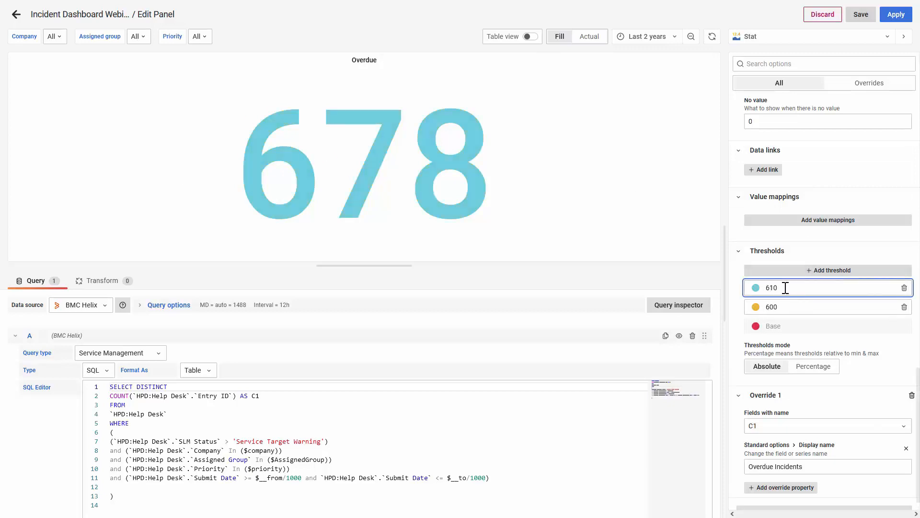
double_click(791, 287)
text(7001)
click(803, 355)
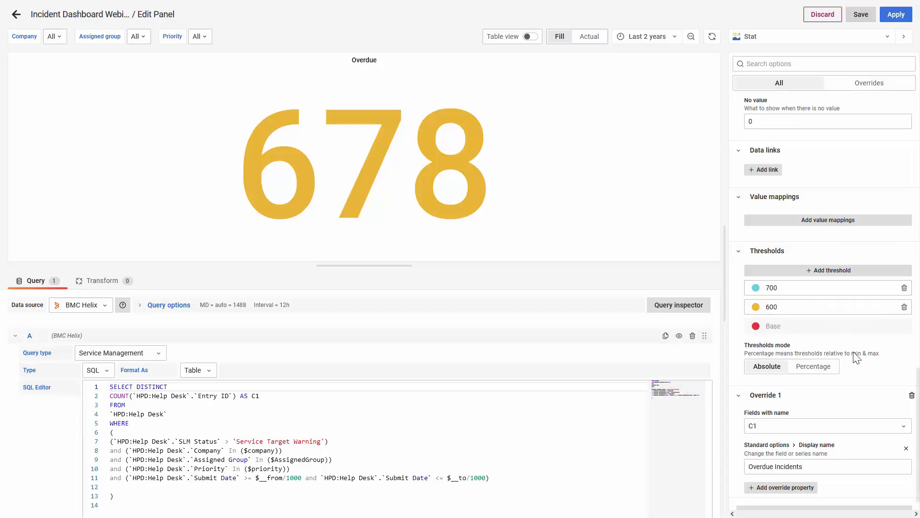
scroll(858, 357, down, 1)
scroll(857, 356, up, 1)
scroll(856, 356, down, 1)
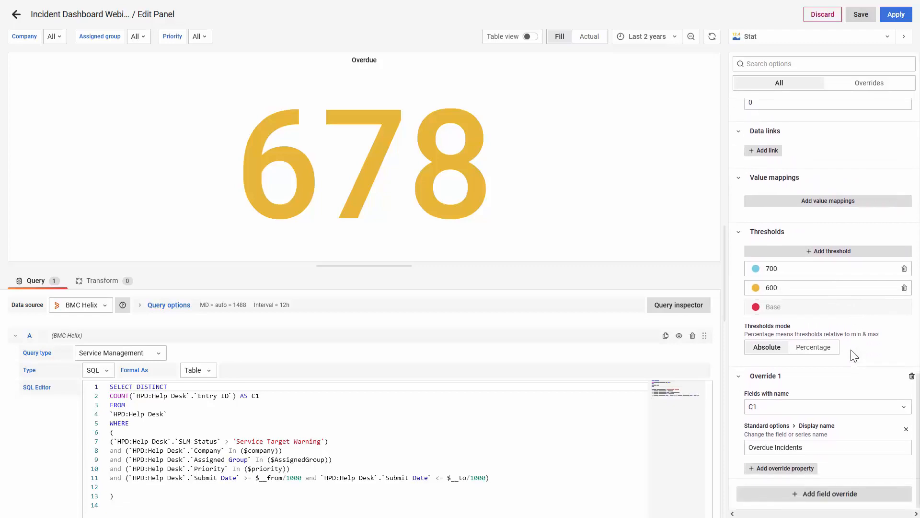
mouse_move(861, 15)
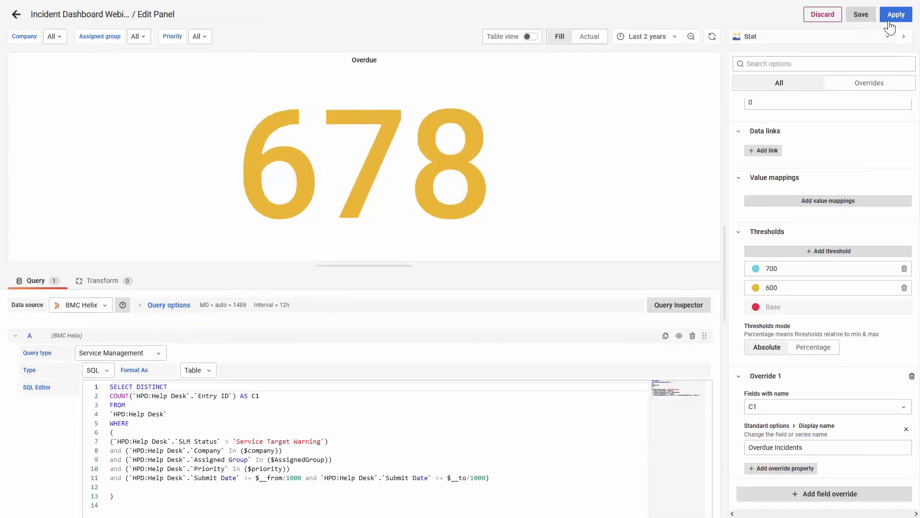
click(895, 14)
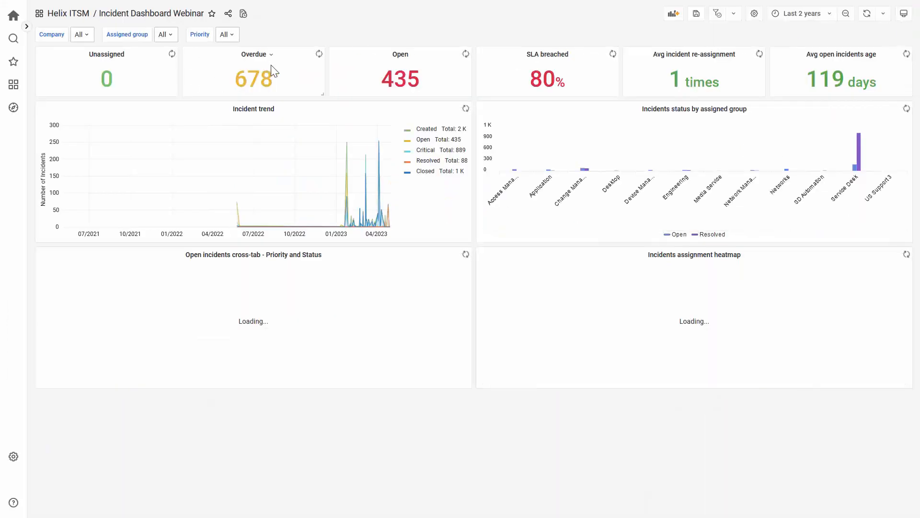
Step: Open the Open incidents panel for editing
click(414, 55)
click(414, 55)
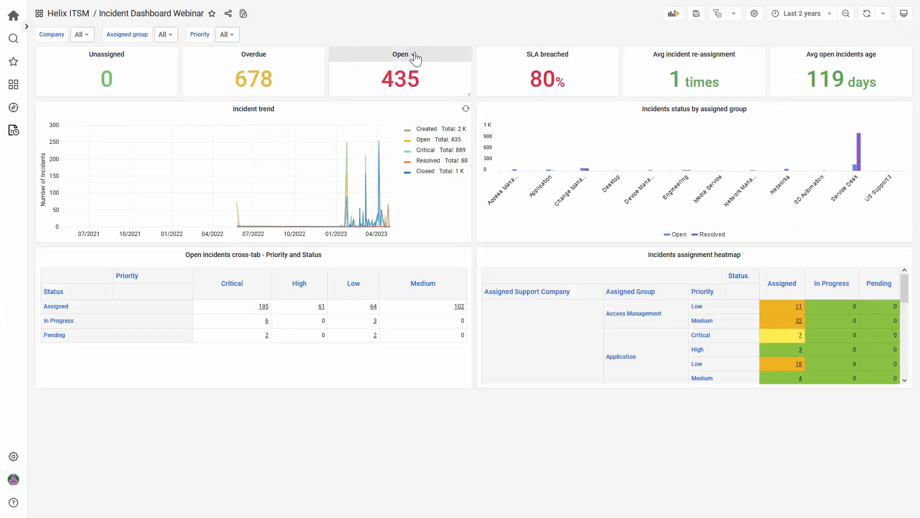
click(414, 54)
click(389, 82)
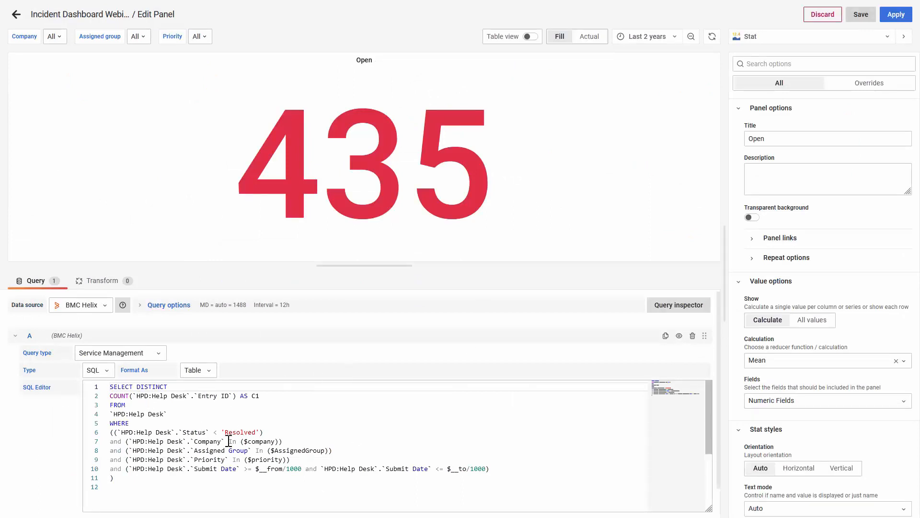
Step: Examine the Open query's condition comparing Status with 'Resolved', and review the panel's threshold and override options
drag(120, 432, 255, 432)
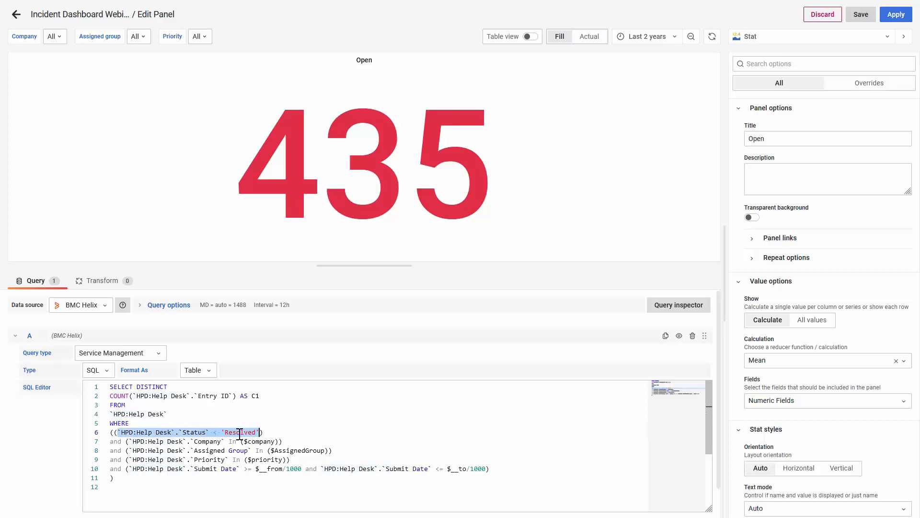
click(261, 432)
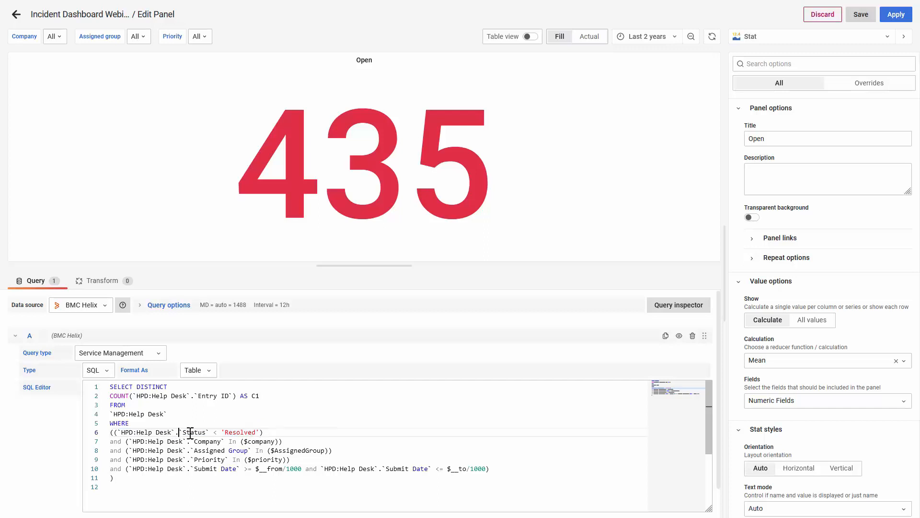
shift+click(211, 432)
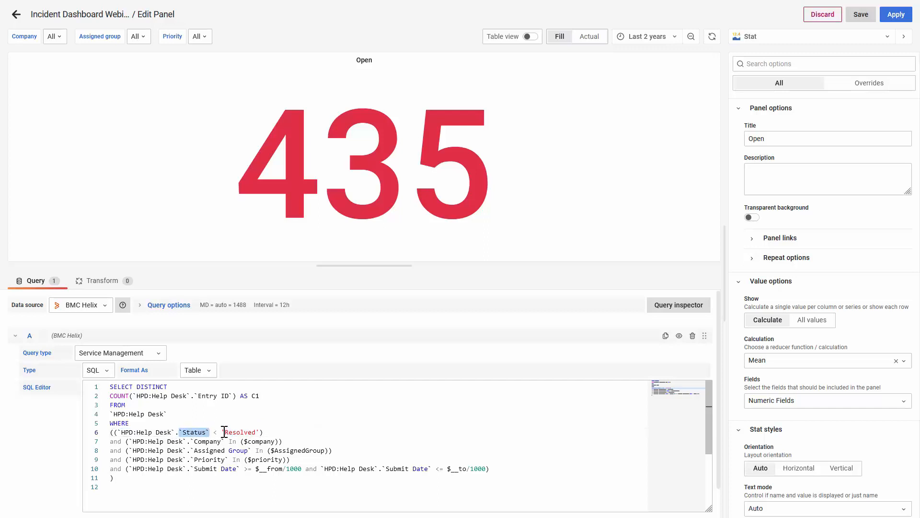
drag(222, 432, 257, 431)
click(256, 432)
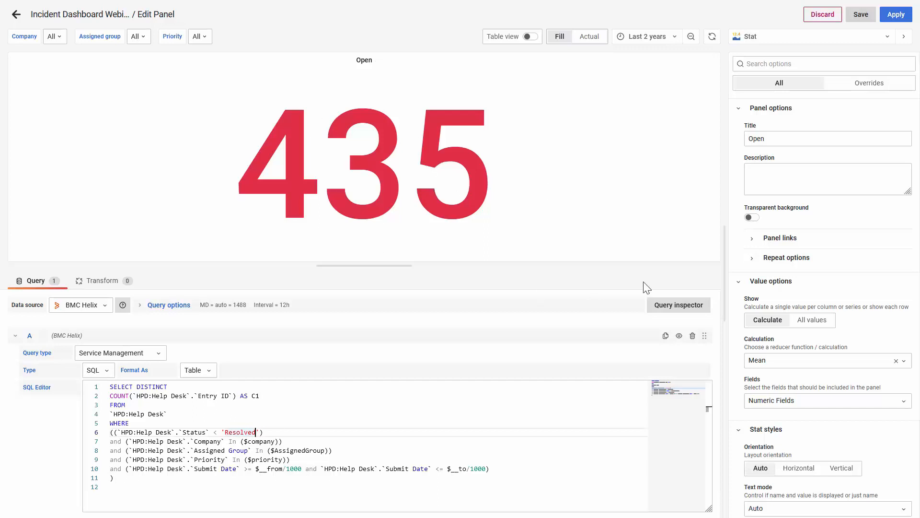
scroll(834, 417, down, 15)
scroll(834, 417, down, 1)
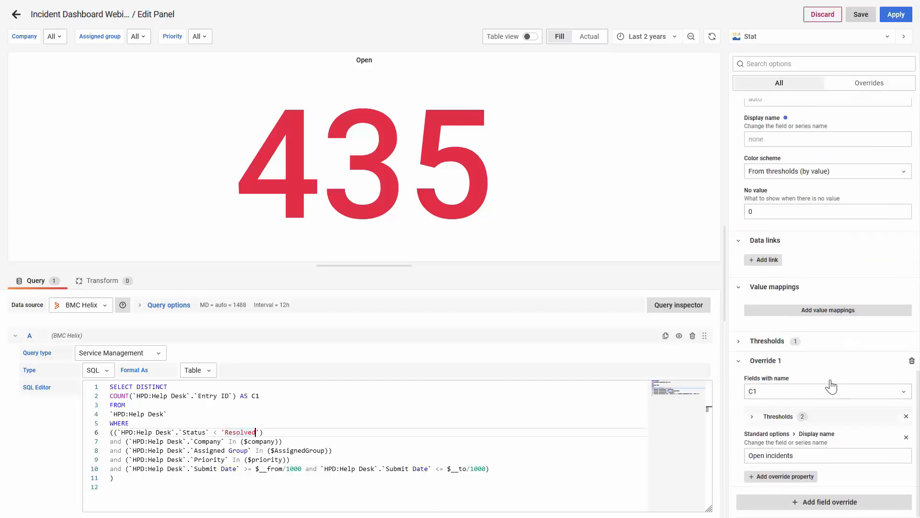
scroll(814, 291, up, 5)
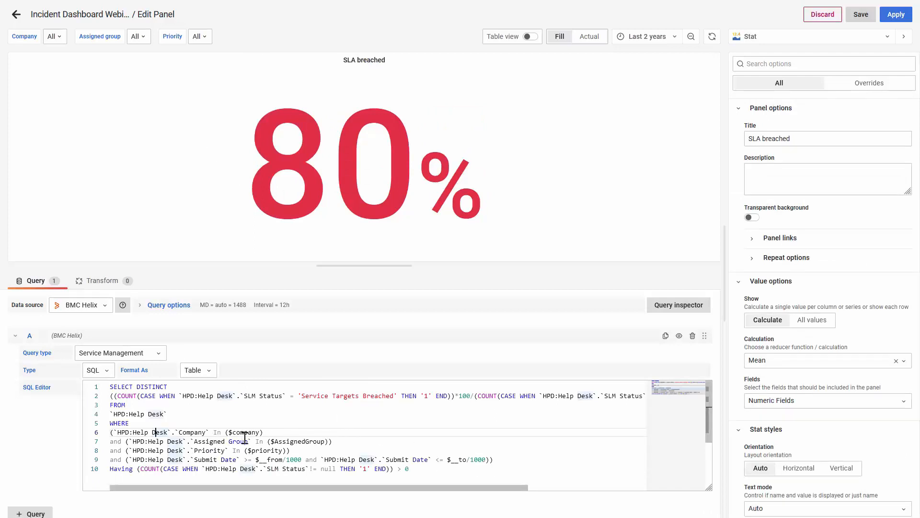
Step: Examine the Company, Assigned Group, Priority and Submit Date conditions in the SLA breached panel's SQL query
drag(111, 432, 360, 450)
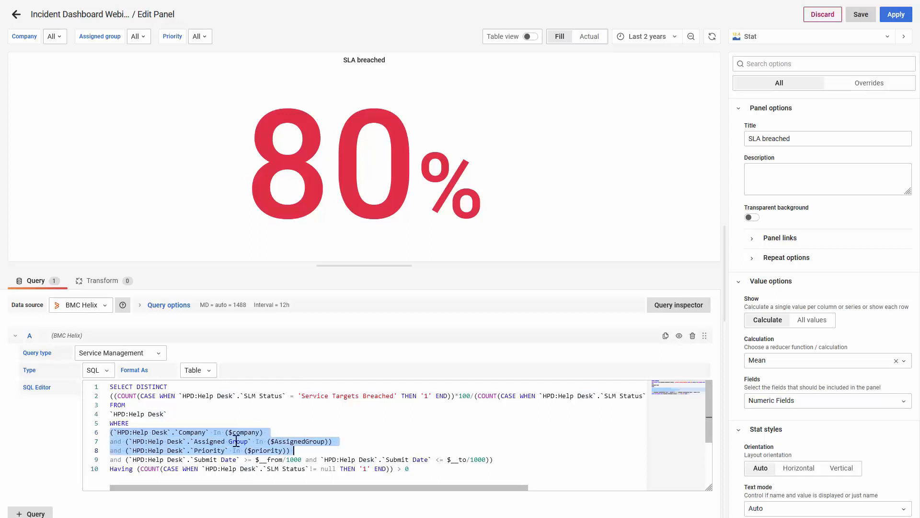
drag(493, 459, 117, 455)
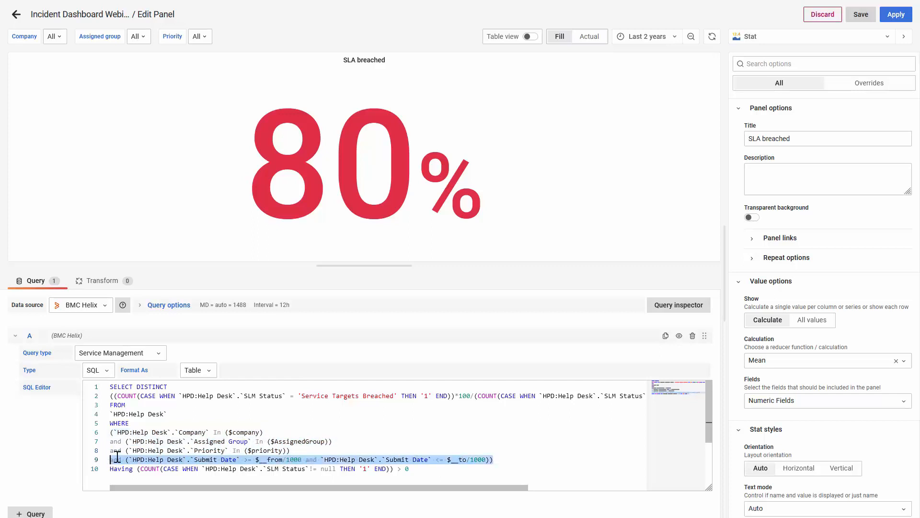
click(219, 424)
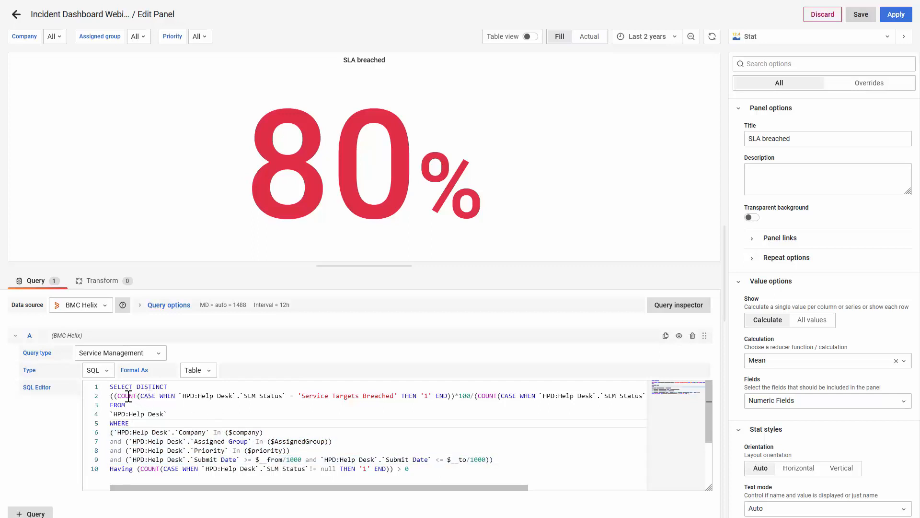
Step: Examine the SLA breached query's CASE WHEN count of incidents whose SLM Status equals 'Service Targets Breached'
drag(118, 396, 390, 396)
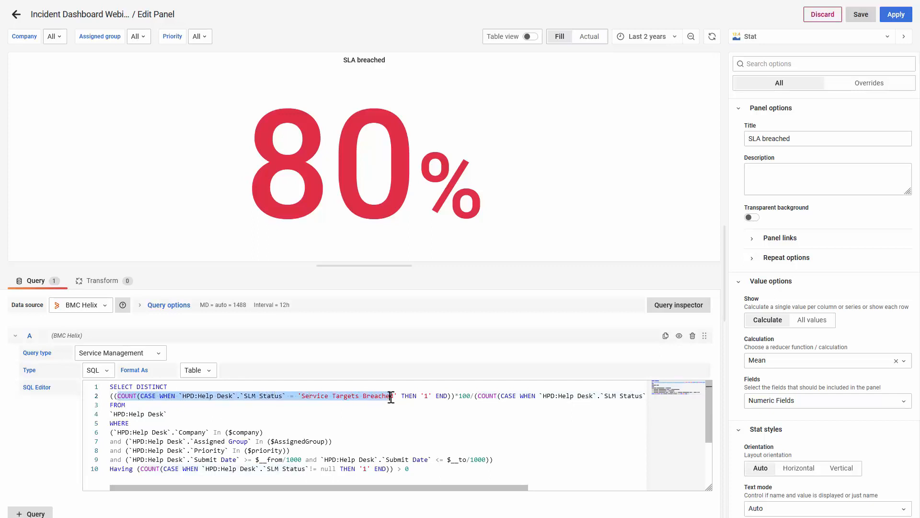
click(263, 396)
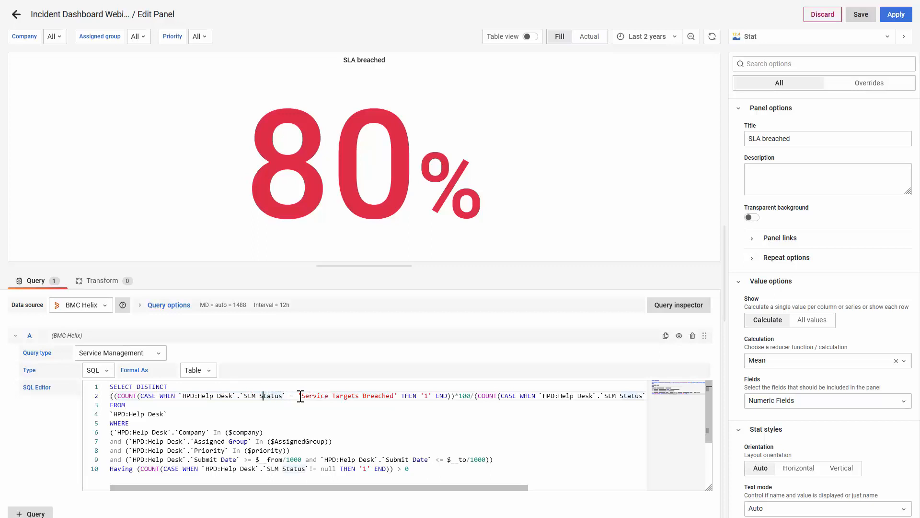
drag(298, 396, 407, 396)
click(421, 396)
click(517, 395)
Step: Examine how the SLA breached query multiplies by 100 and divides by the count of non-null SLM Status values AS percentMet
drag(484, 486, 618, 489)
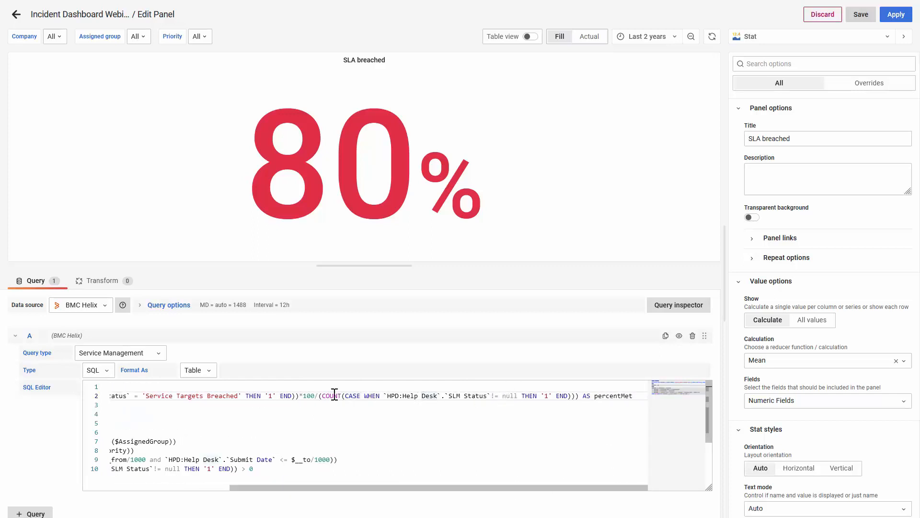
drag(341, 396, 554, 396)
click(467, 396)
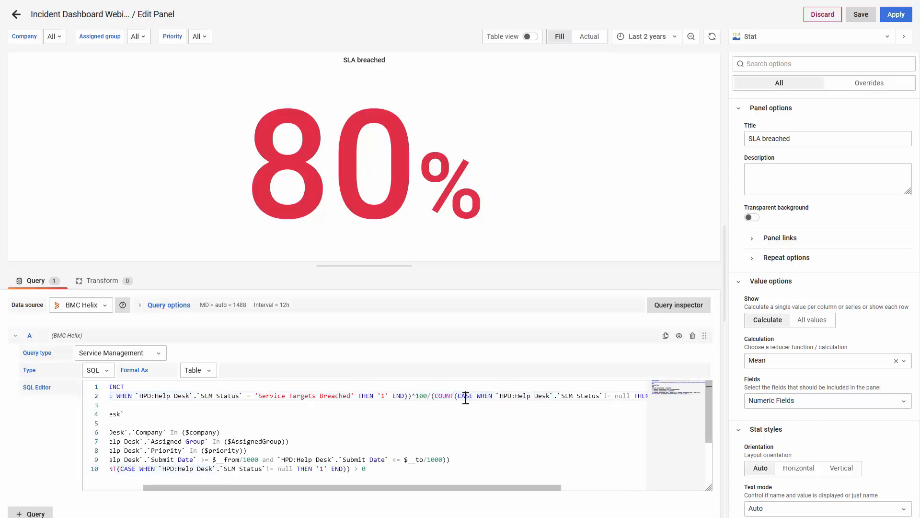
click(432, 398)
drag(411, 397, 430, 396)
click(466, 396)
drag(485, 395, 661, 398)
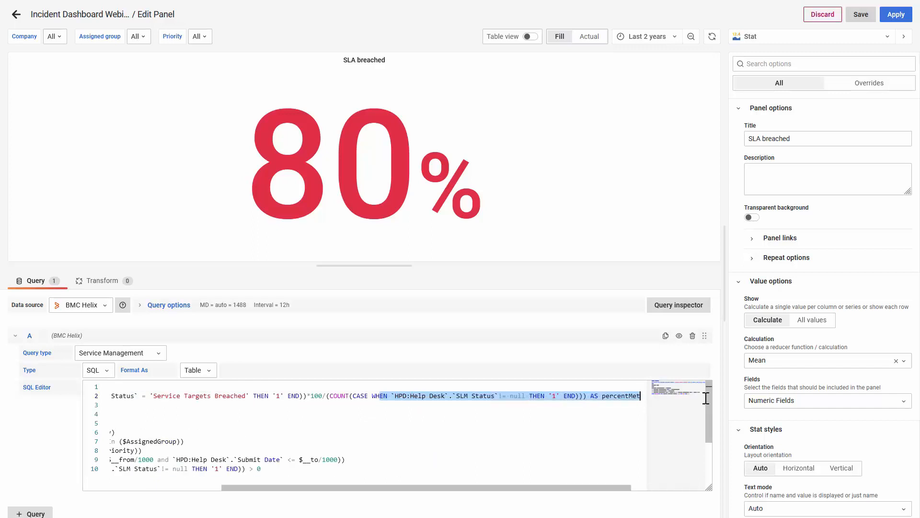
click(605, 396)
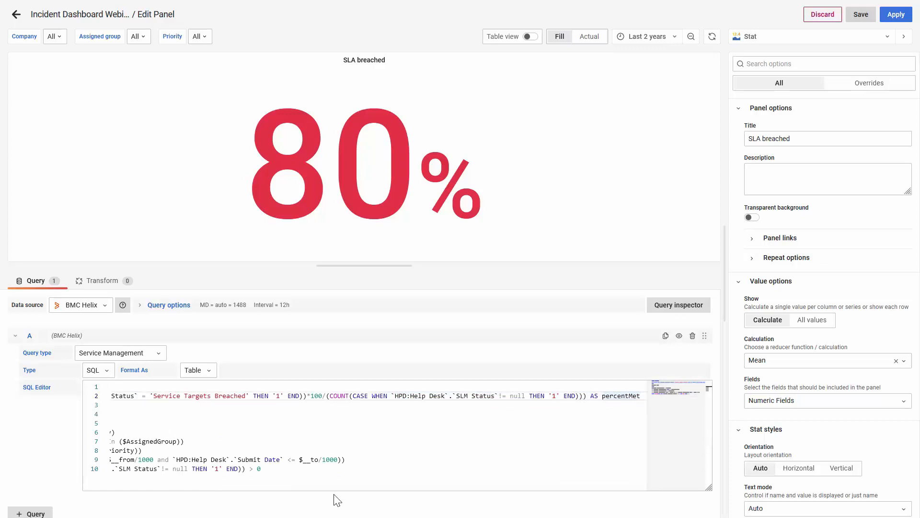
drag(335, 487, 179, 487)
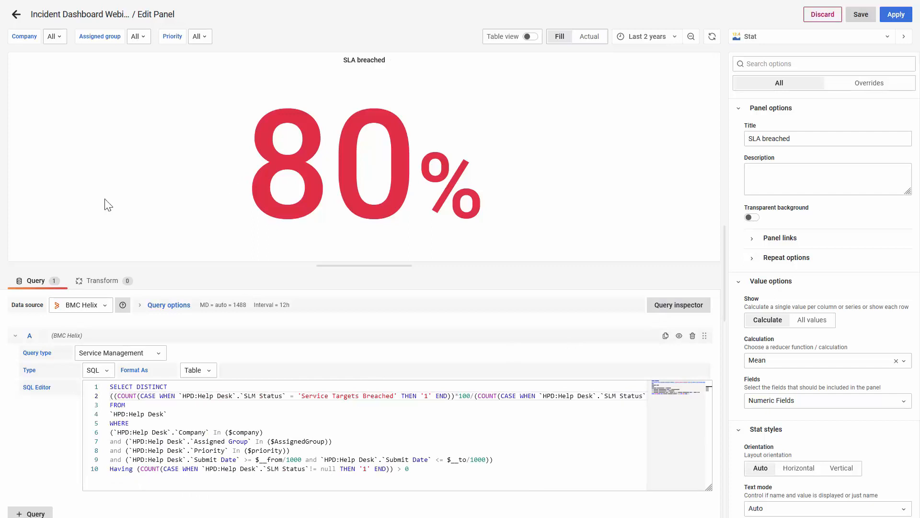
Step: Review the SLA breached panel's value, standard, threshold and override options, and return to the dashboard
scroll(855, 261, down, 4)
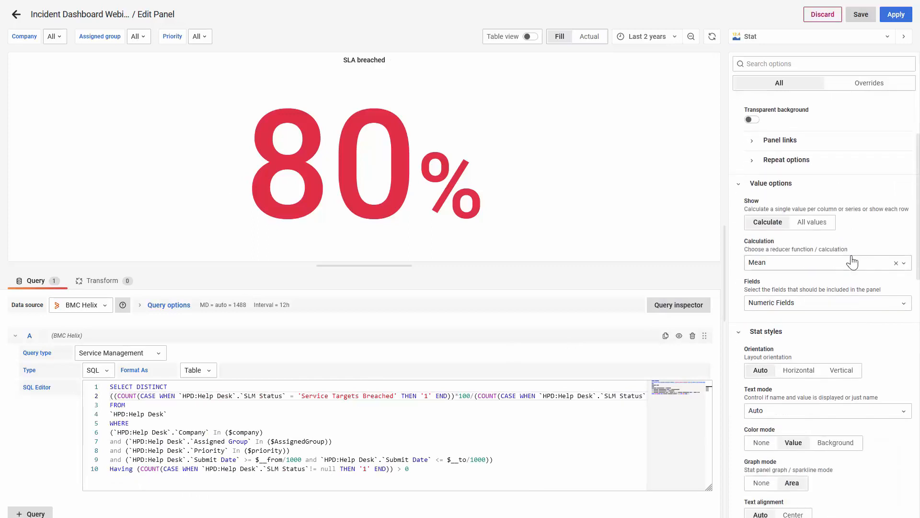
scroll(865, 262, down, 6)
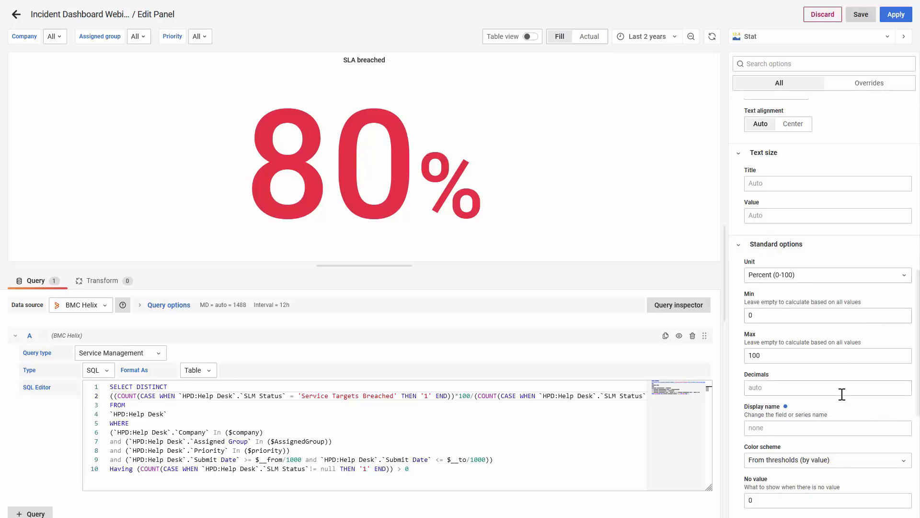
scroll(842, 394, down, 6)
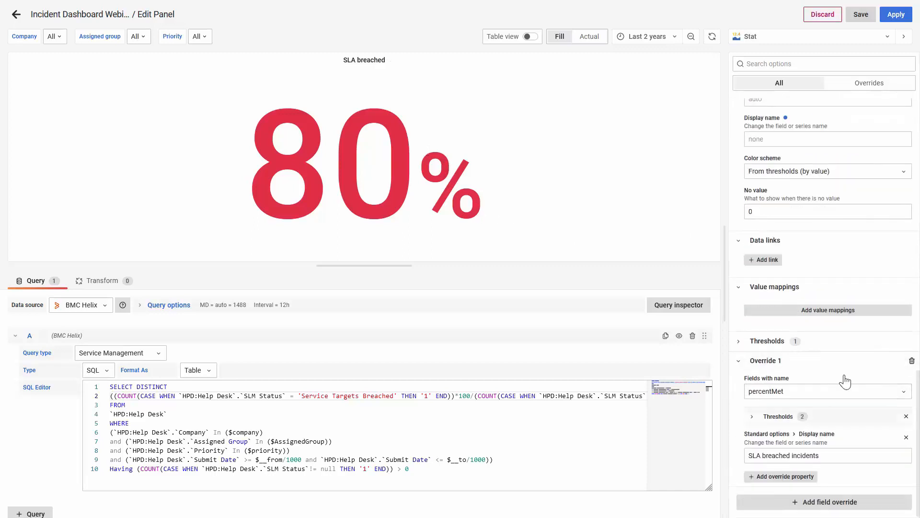
scroll(817, 325, up, 12)
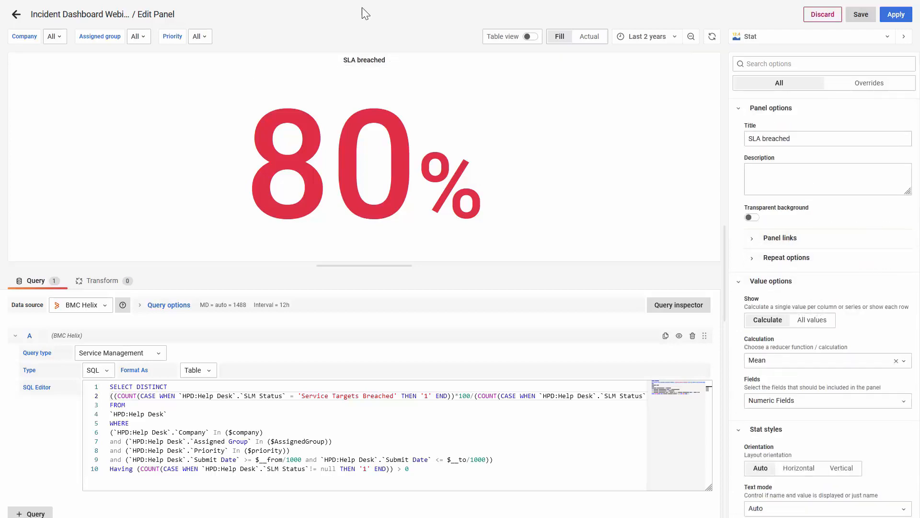
click(16, 13)
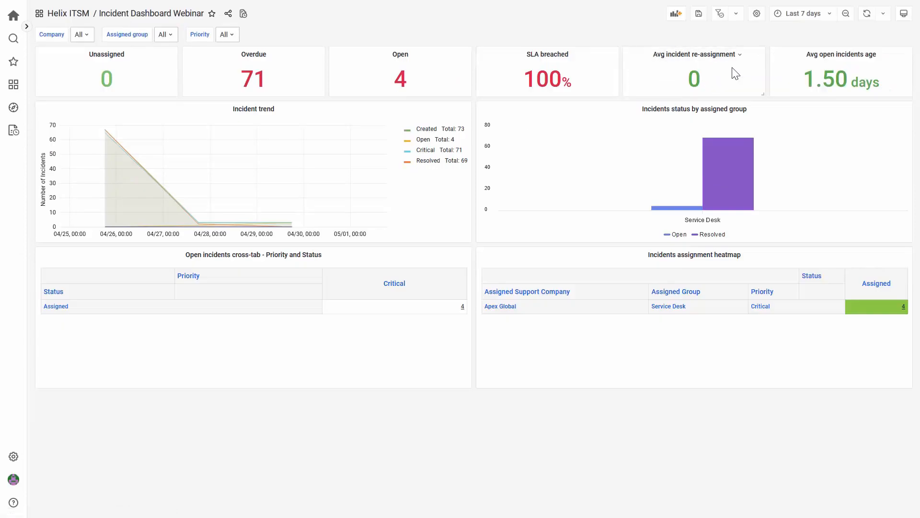
Step: Open the Avg incident re-assignment panel for editing and review its query's WHERE conditions and its display and override options
click(738, 55)
click(724, 82)
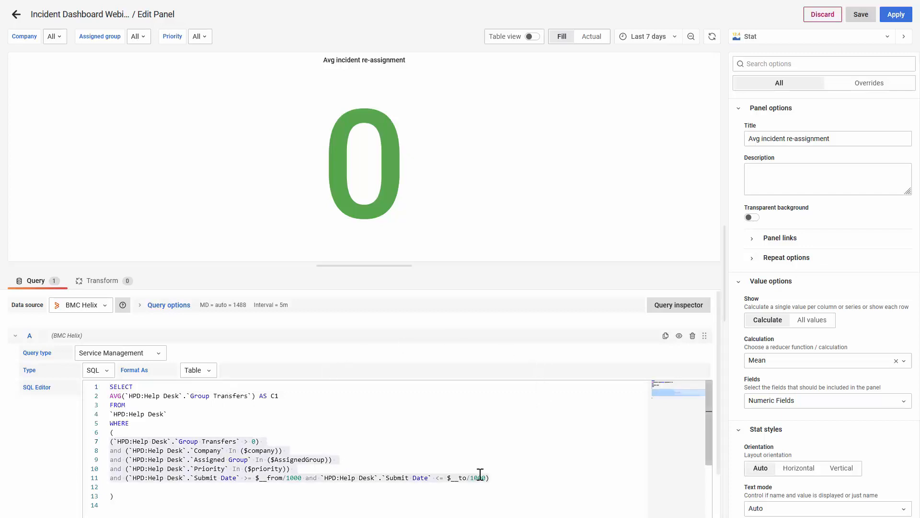
click(244, 423)
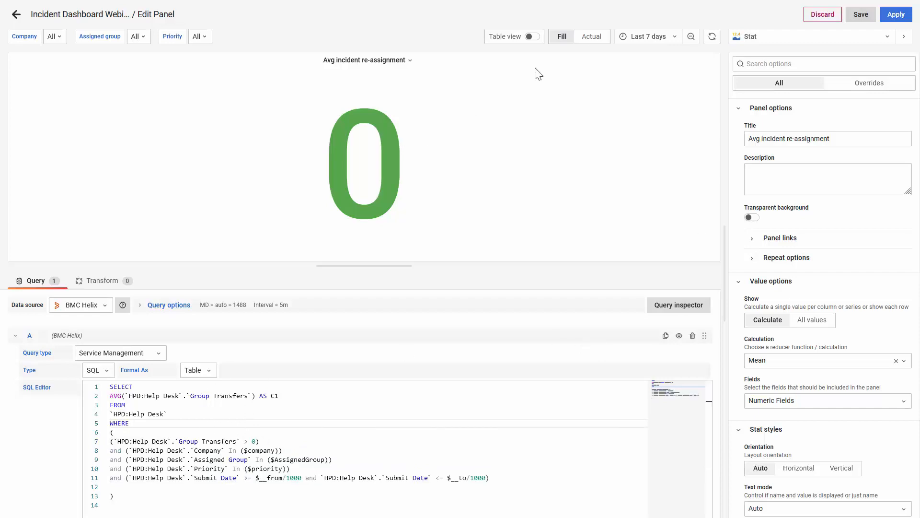
scroll(841, 265, down, 6)
scroll(841, 265, down, 10)
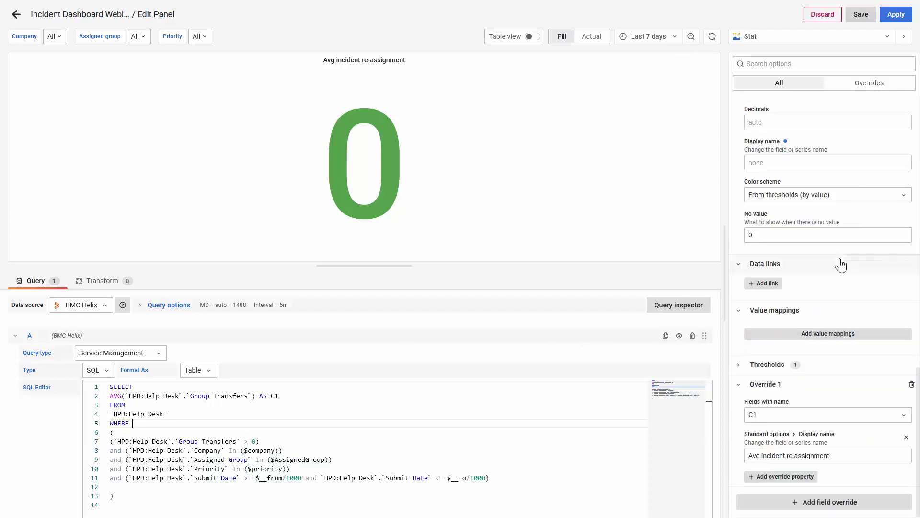
scroll(839, 263, up, 13)
scroll(841, 265, up, 3)
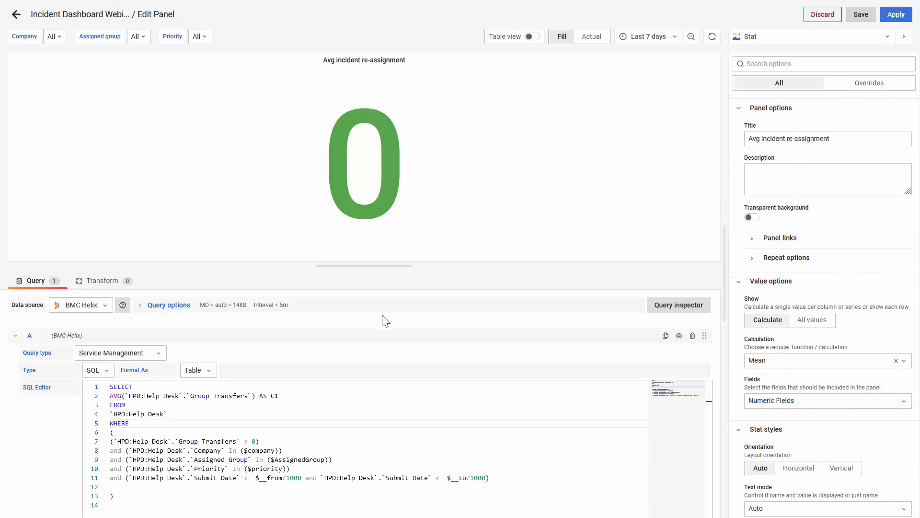
Step: Examine the AVG of Group Transfers AS C1 in the re-assignment query, and leave the panel, discarding any changes
click(281, 397)
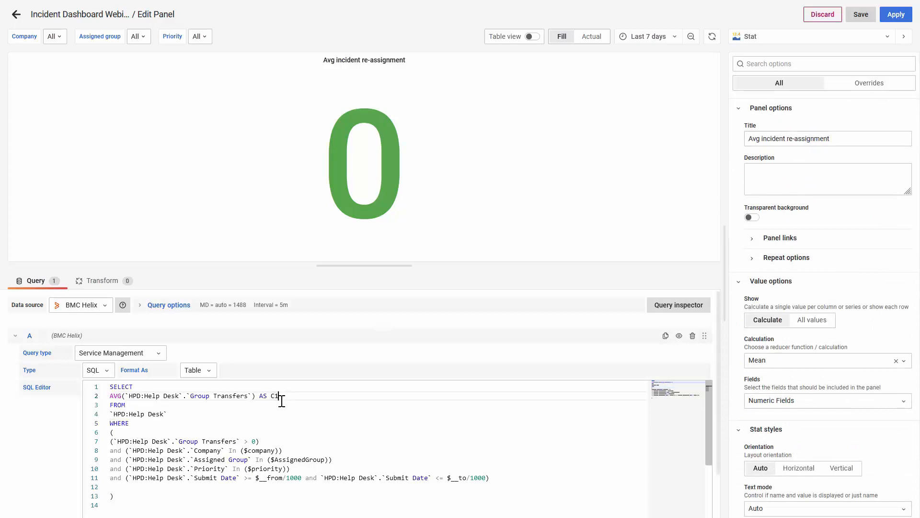
drag(298, 394, 102, 398)
click(199, 396)
drag(192, 396, 253, 396)
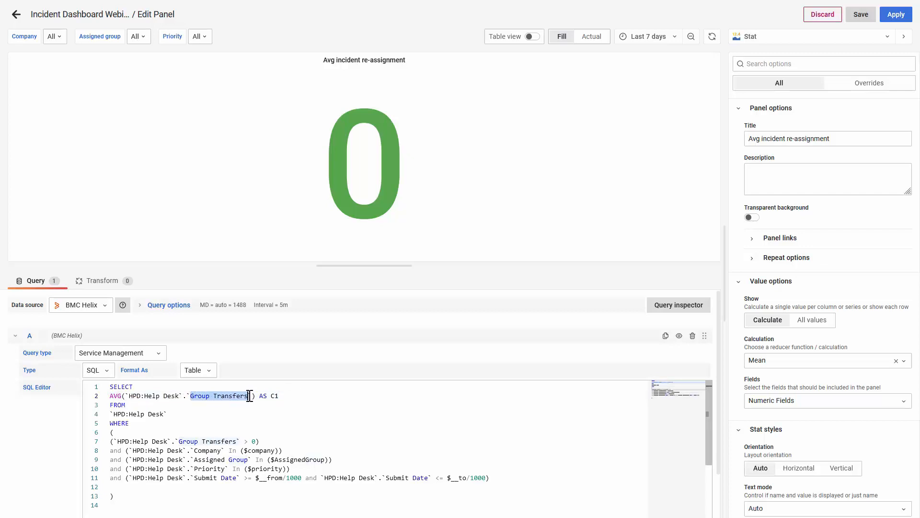
click(378, 20)
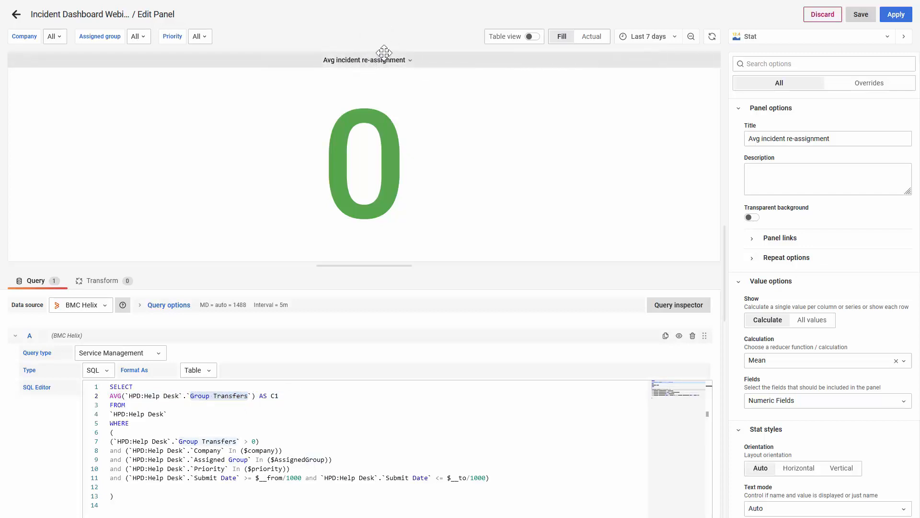
click(823, 17)
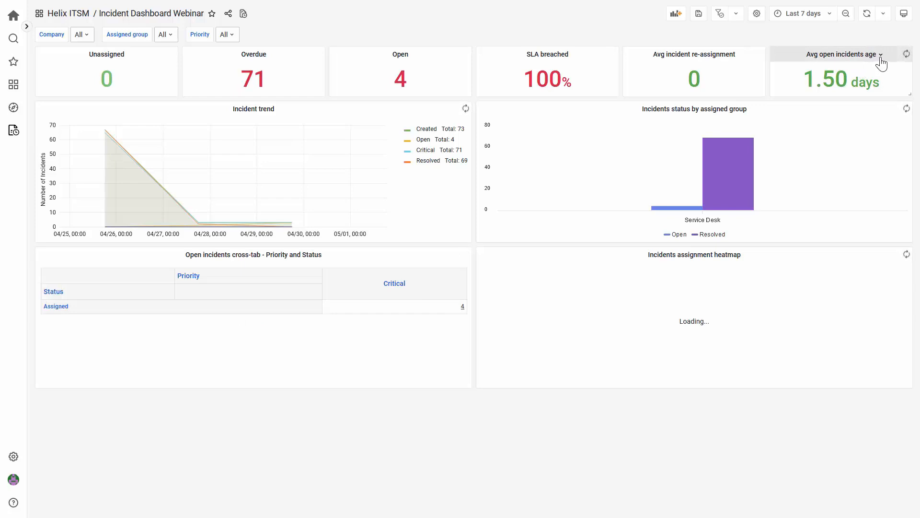
Step: Open the Avg open incidents age panel for editing and examine its query's Status < 'Resolved' condition
click(880, 55)
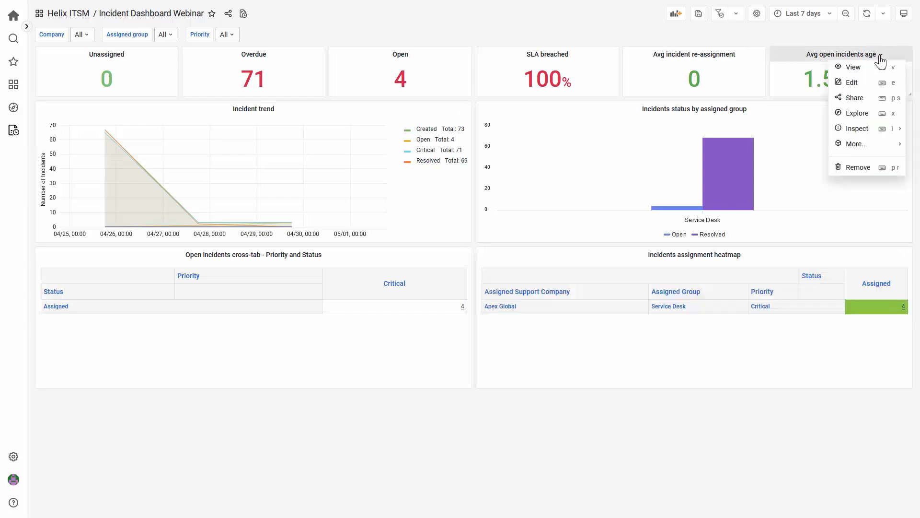
click(858, 83)
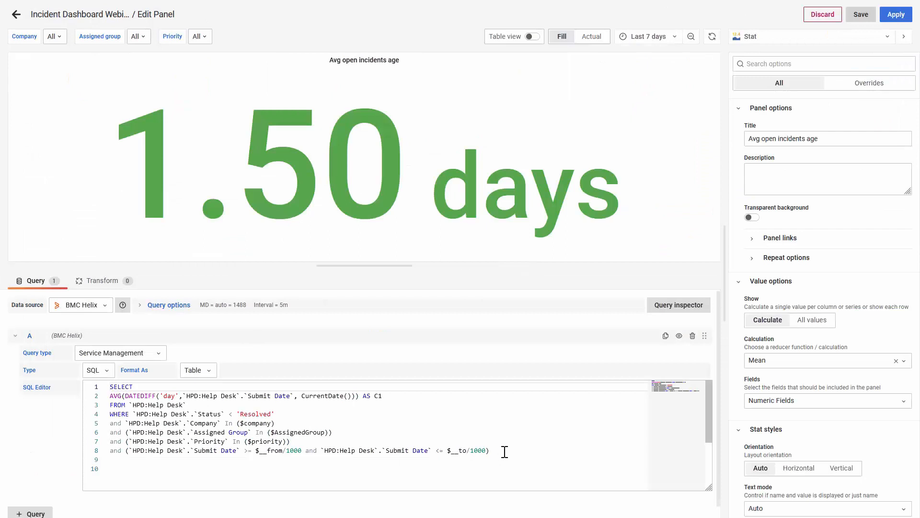
drag(154, 414, 238, 413)
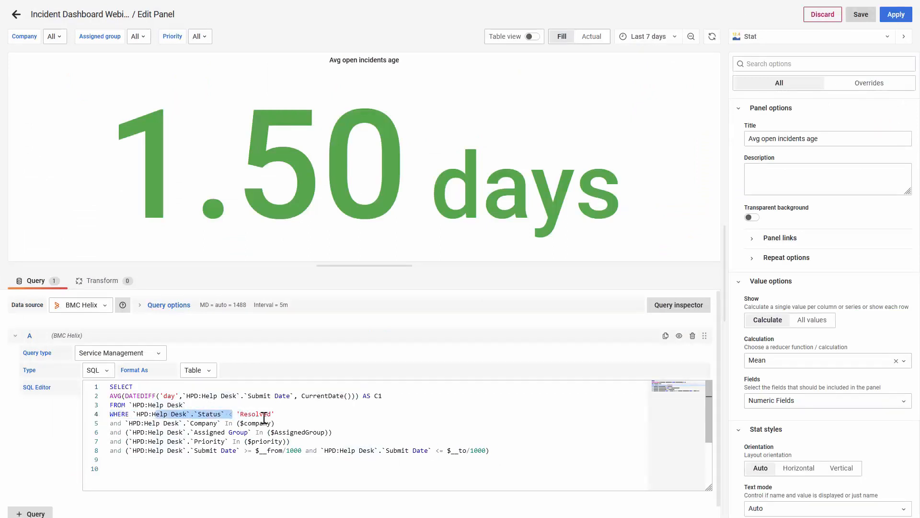
click(279, 414)
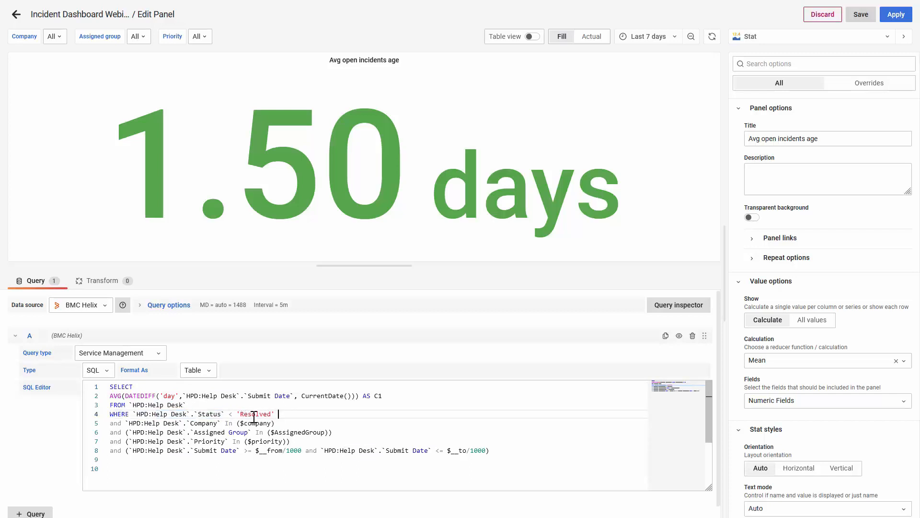
Step: Examine the DATEDIFF in days between Submit Date and CurrentDate() in the incident age query, and leave the panel, discarding any changes
drag(138, 395, 128, 395)
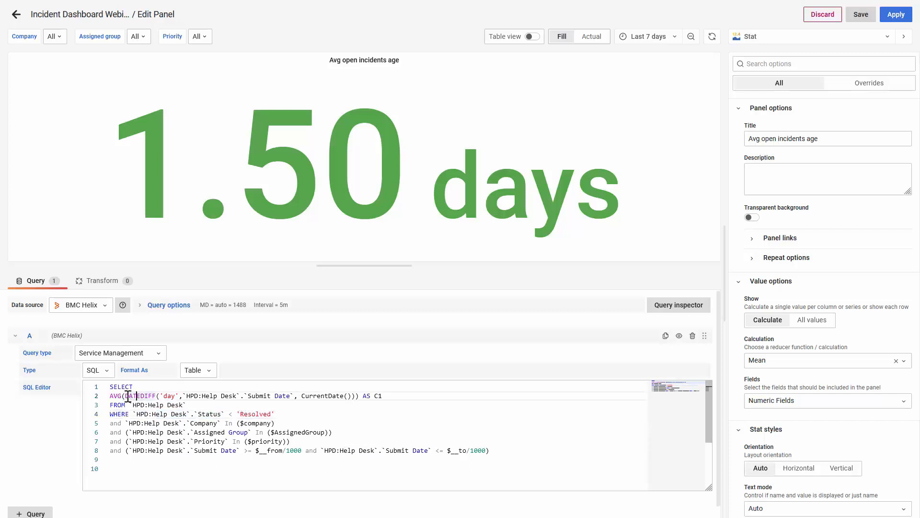
drag(126, 396, 158, 396)
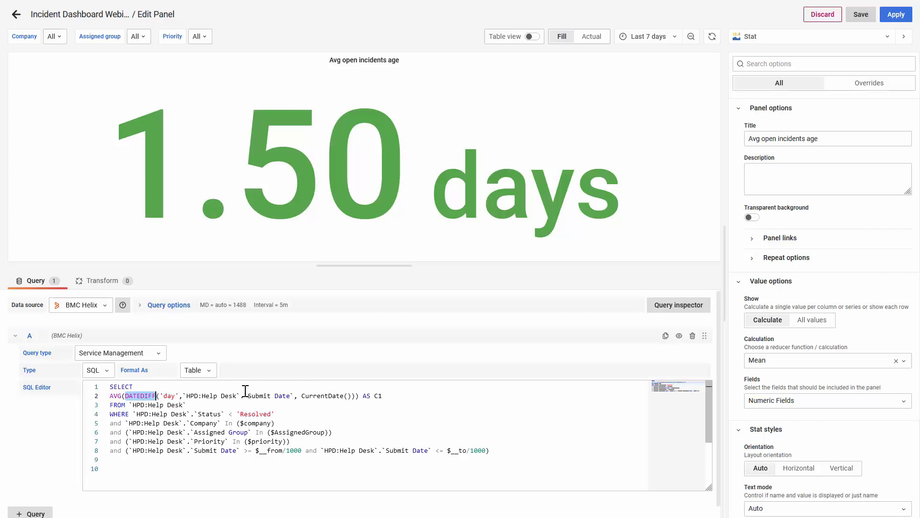
click(186, 395)
drag(186, 396, 350, 396)
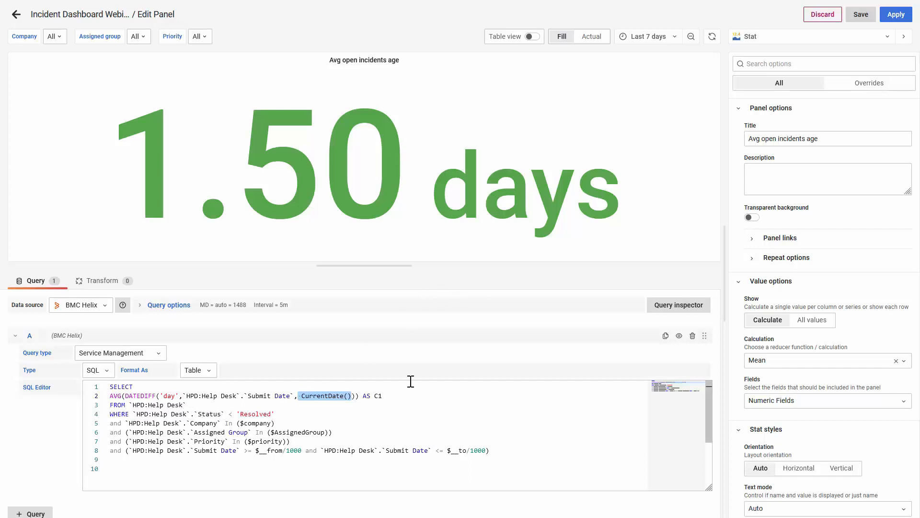
click(822, 15)
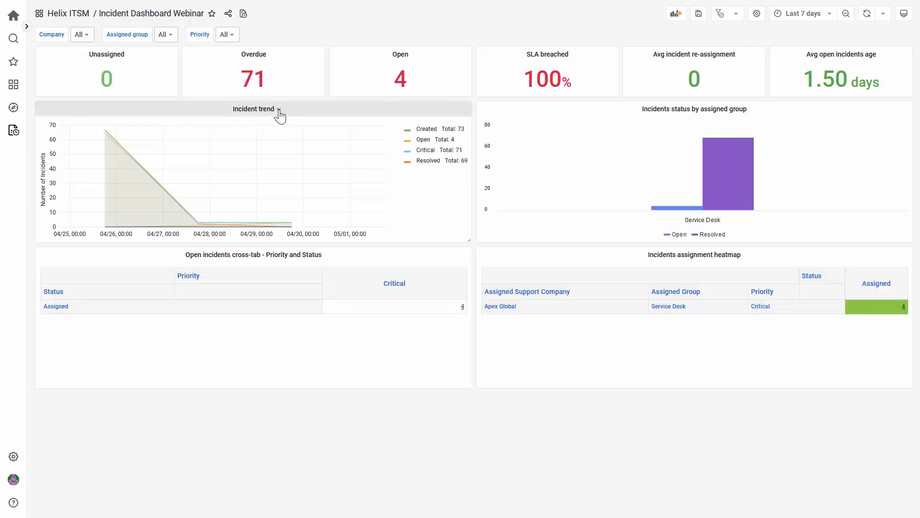
Step: Open the Incident trend panel for editing, turn on its table view and format the query result as Table
click(278, 110)
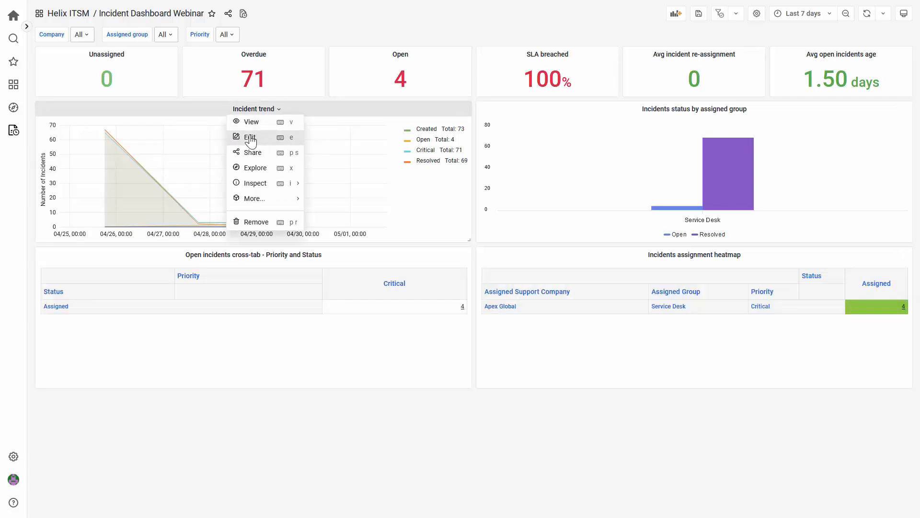
click(273, 141)
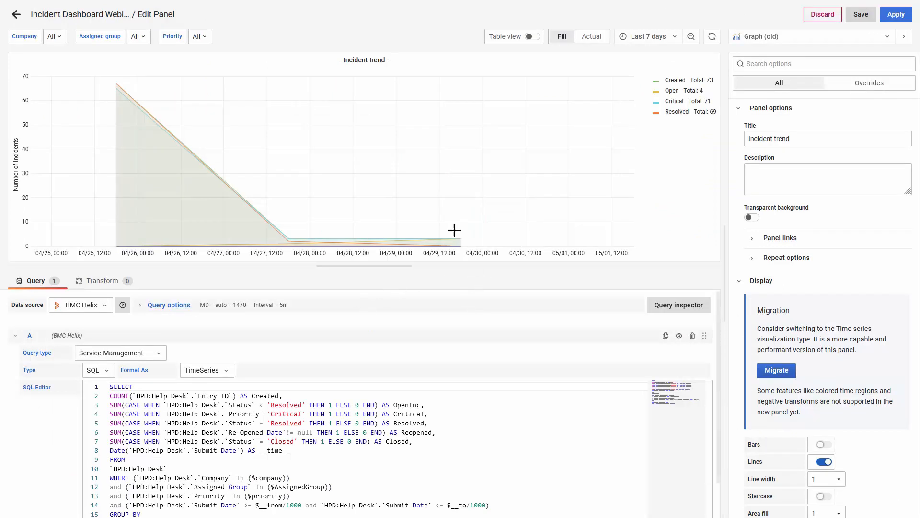
click(506, 41)
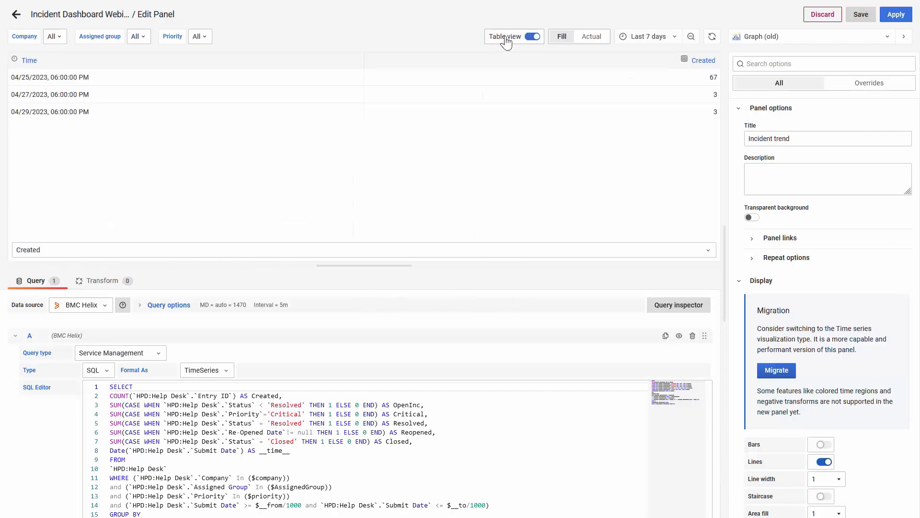
click(205, 370)
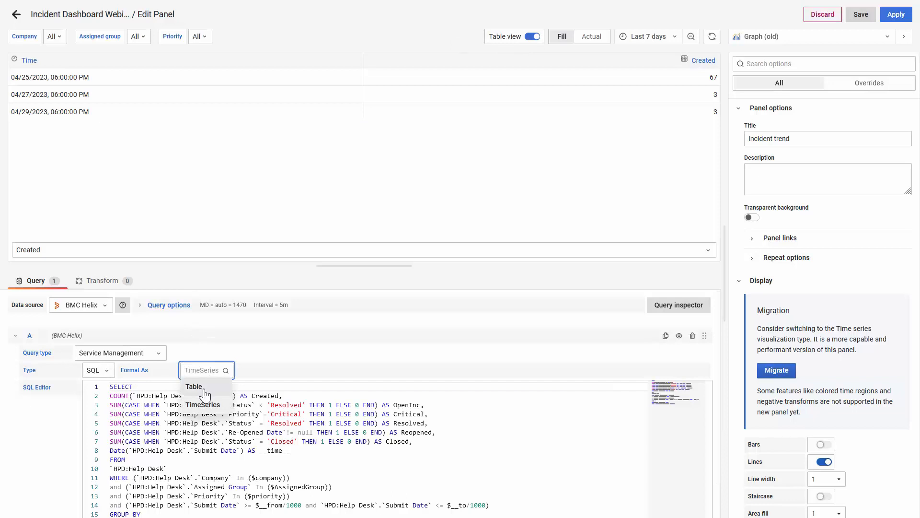
click(197, 383)
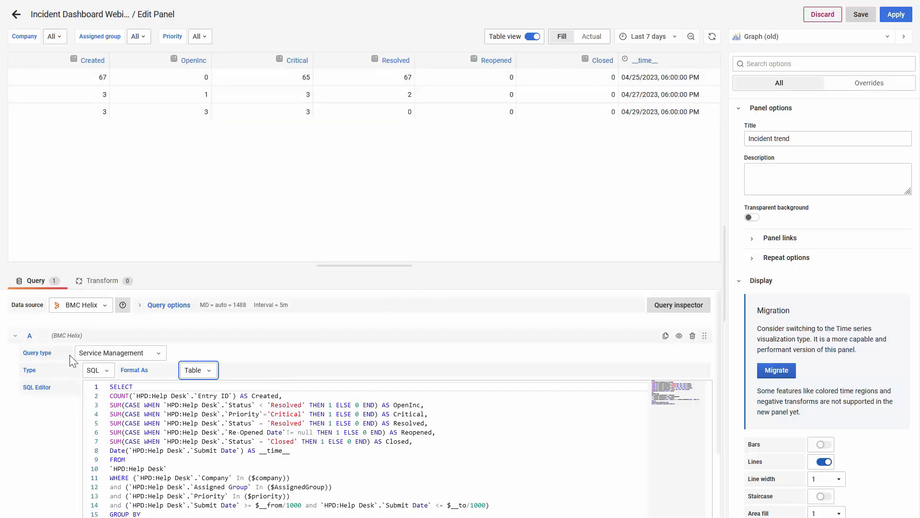
Step: Examine the Incident trend query's COUNT of Entry ID AS Created and its Date of Submit Date AS __time__
scroll(49, 426, down, 1)
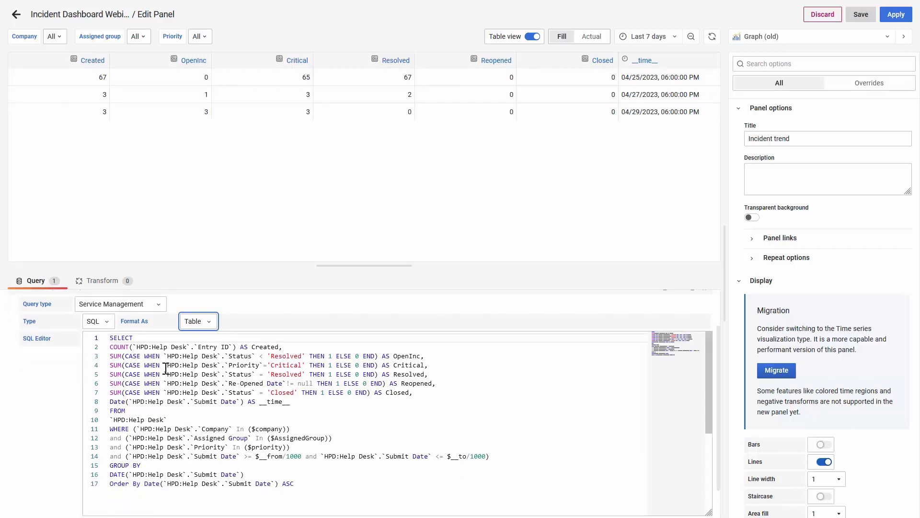
drag(287, 346, 109, 346)
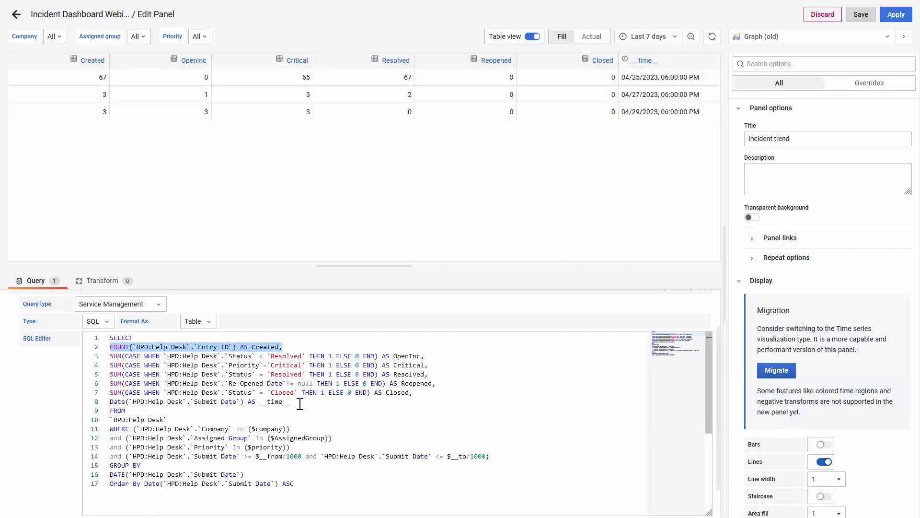
drag(300, 404, 106, 405)
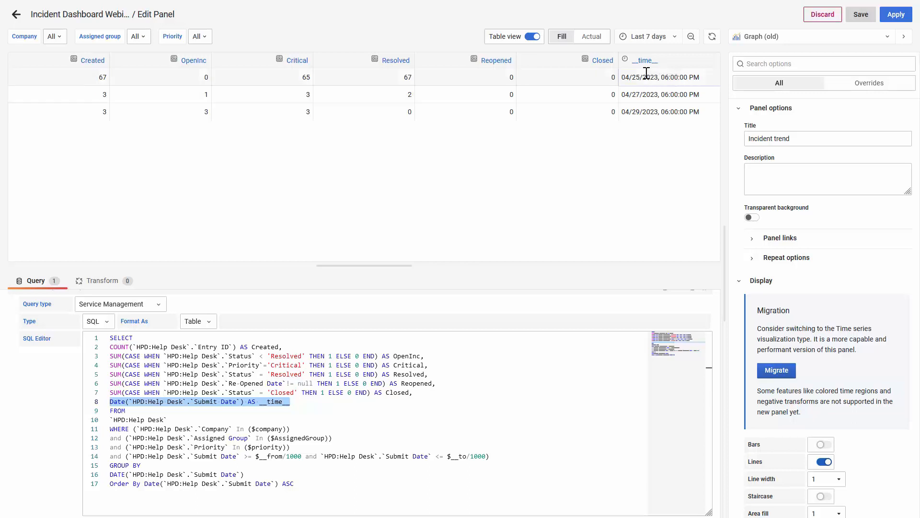
click(248, 401)
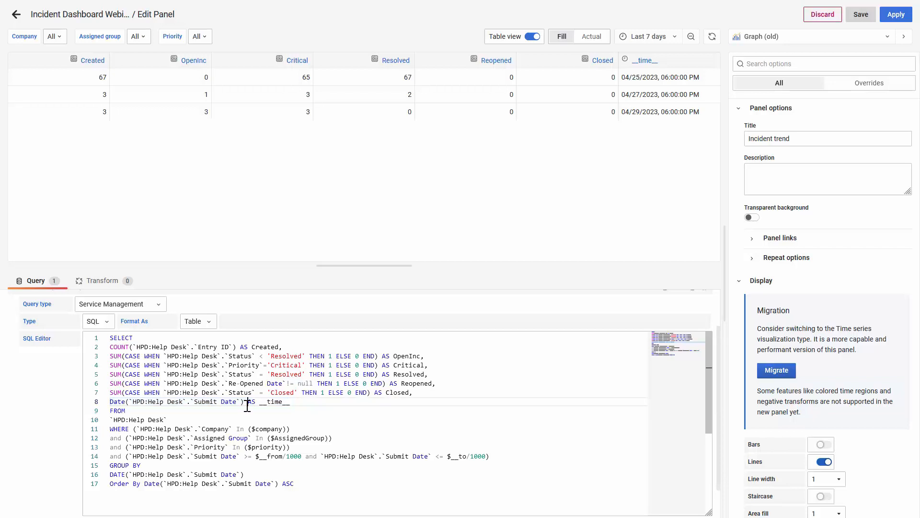
double_click(112, 401)
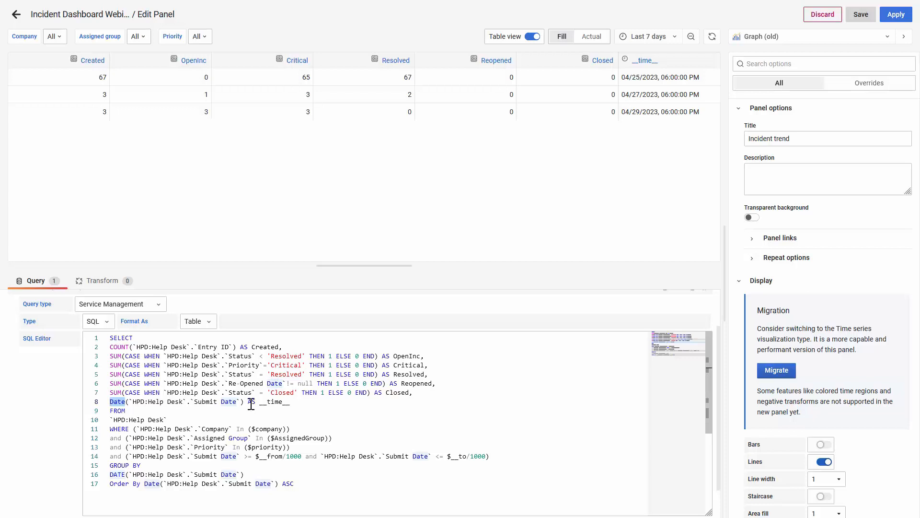
click(290, 402)
Step: Examine the Incident trend query's CASE WHEN Status < 'Resolved' expression that is summed AS OpenInc
drag(128, 356, 306, 356)
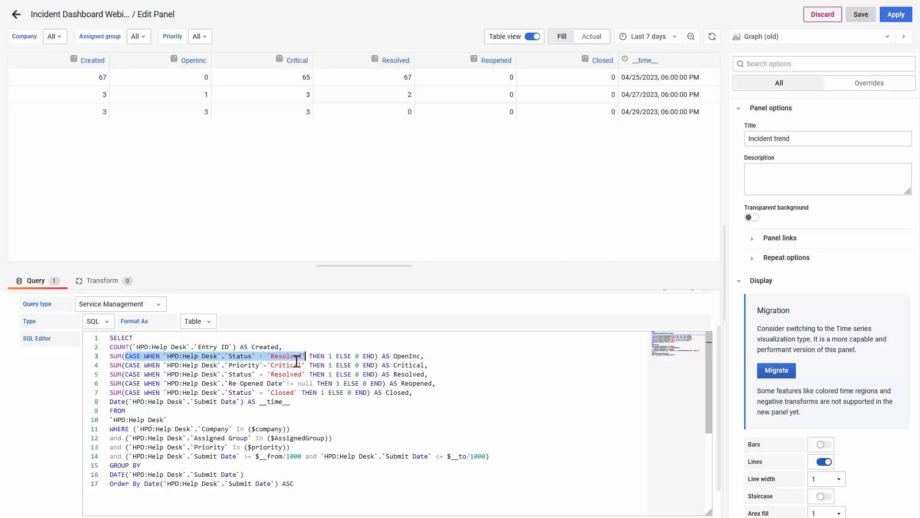
click(186, 357)
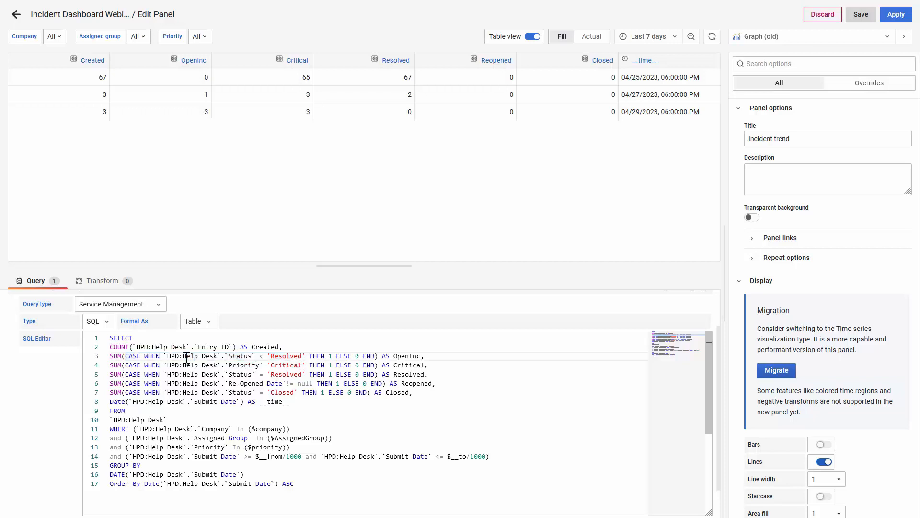
double_click(231, 355)
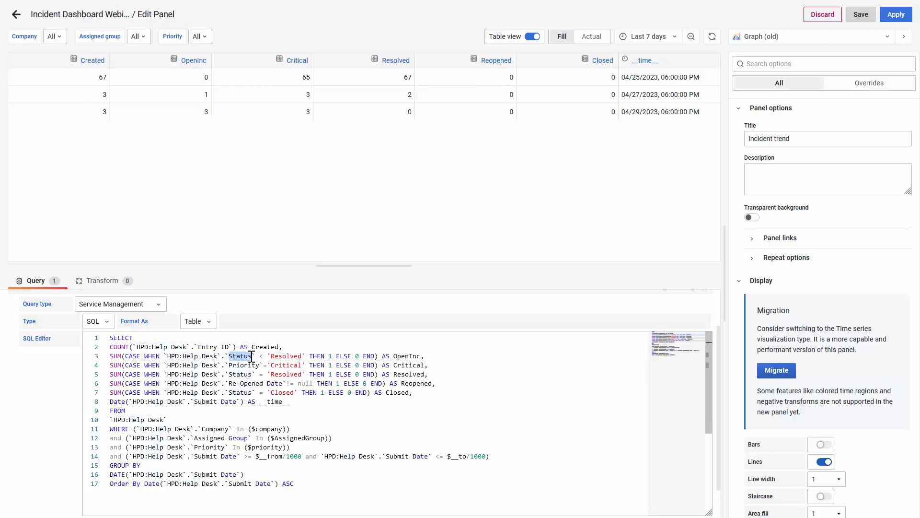
click(284, 356)
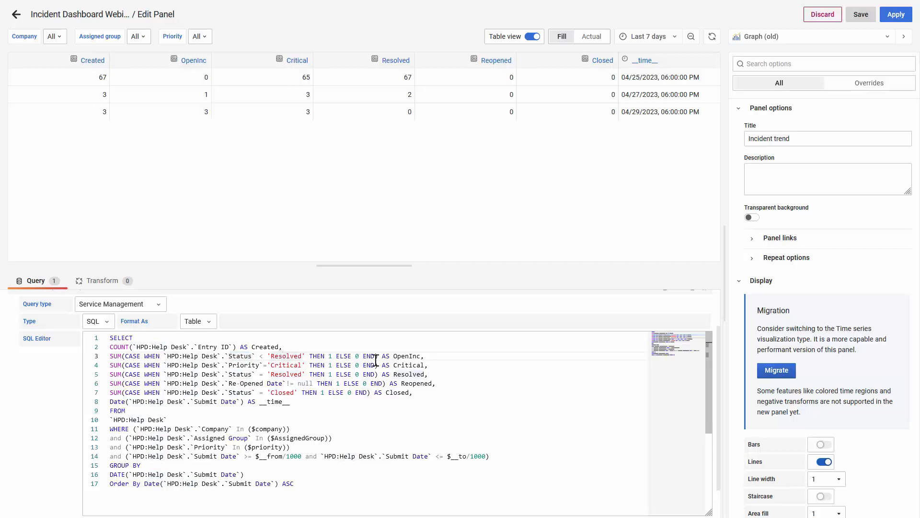
Step: Examine the Incident trend query's OpenInc alias and its SUM of CASE WHEN Priority='Critical' AS Critical
double_click(410, 355)
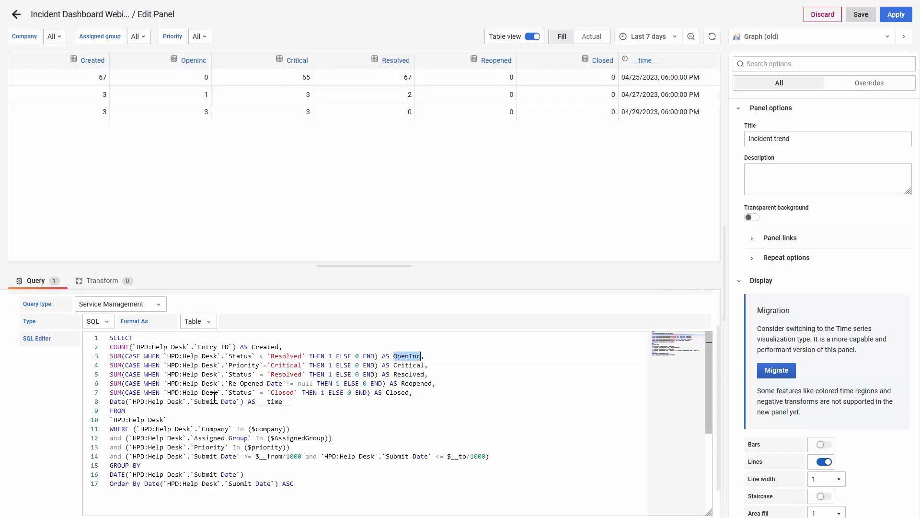
click(233, 366)
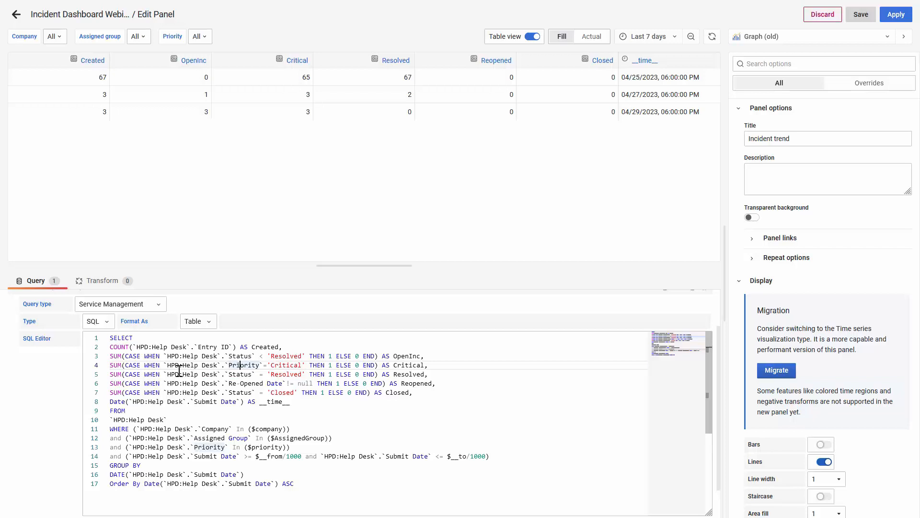
drag(167, 367, 306, 367)
click(286, 367)
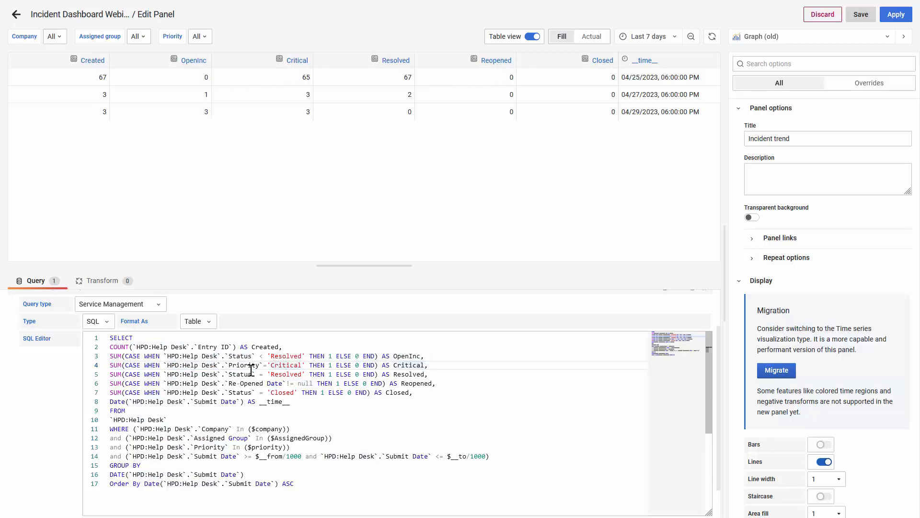
double_click(120, 365)
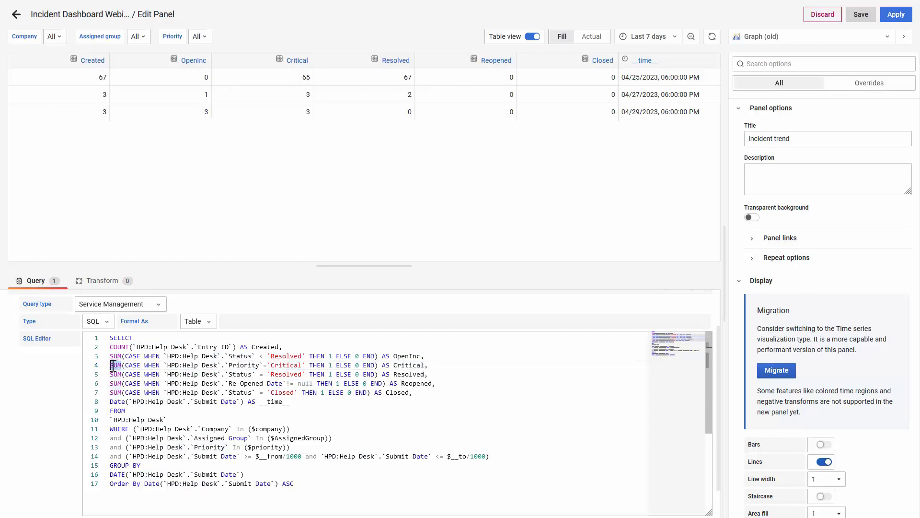
drag(428, 366, 257, 374)
Step: Examine the Incident trend query's CASE sums for Resolved status, a non-null Re-Opened Date and Closed status
click(234, 376)
click(267, 373)
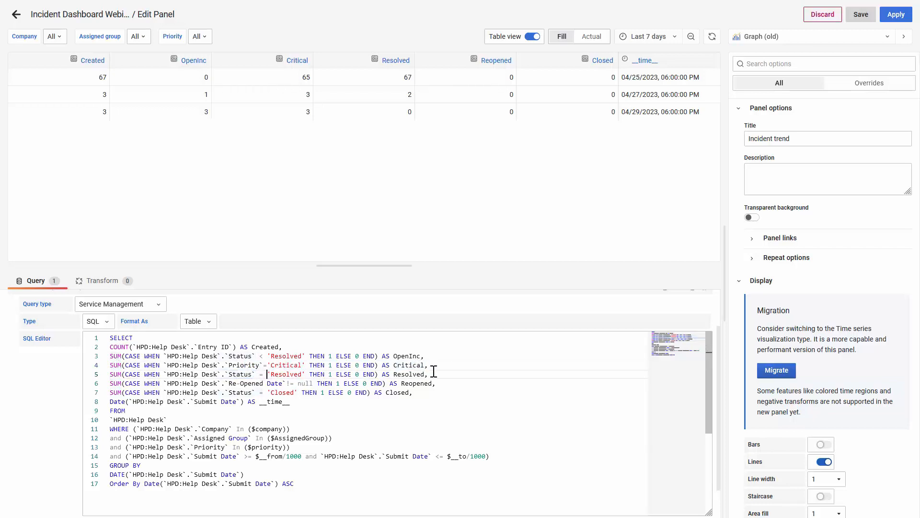
drag(435, 374, 394, 377)
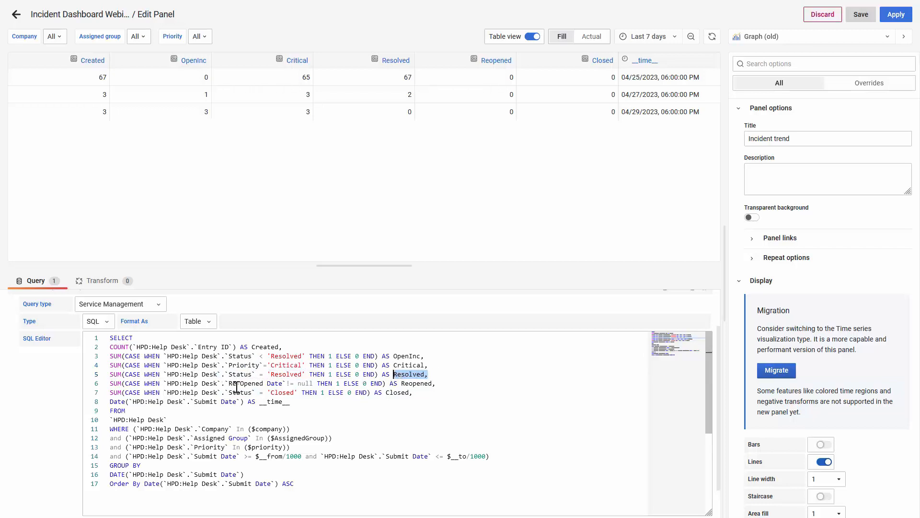
drag(228, 383, 311, 381)
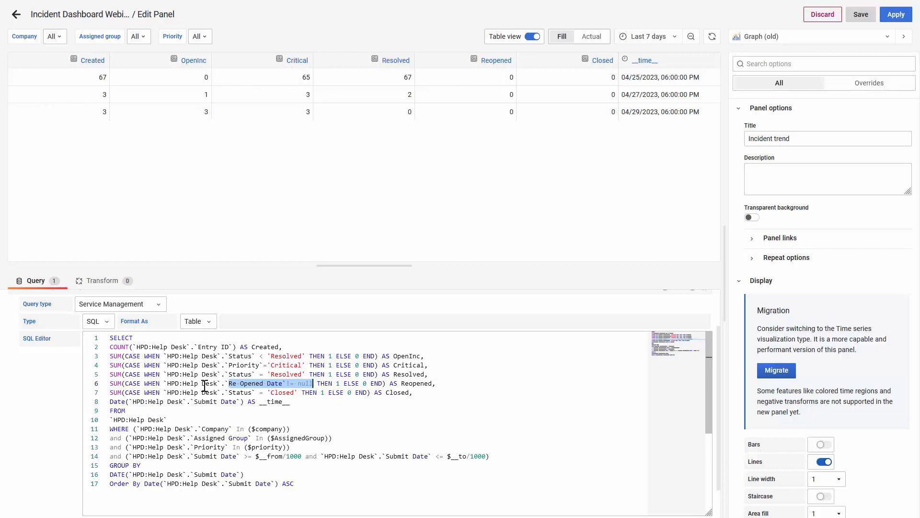
drag(440, 393, 109, 356)
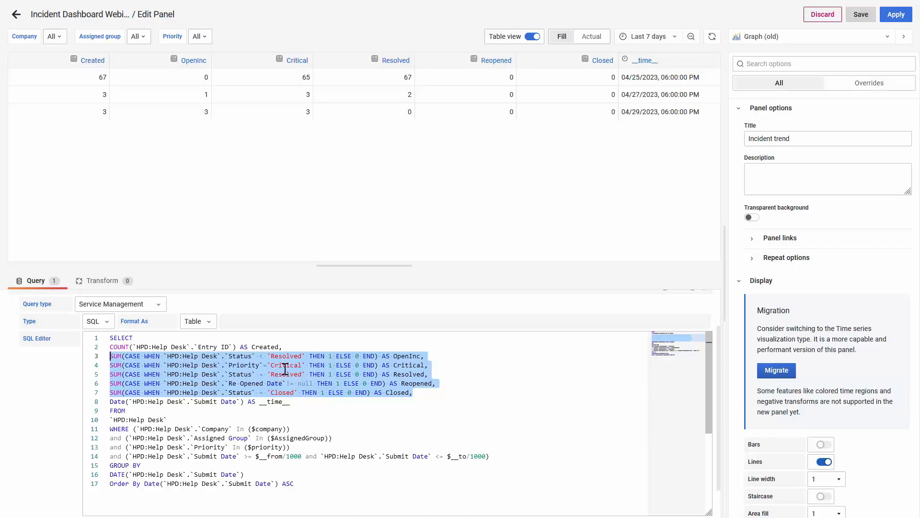
Step: Turn off the Incident trend table view, format the query result as TimeSeries and refresh the panel
click(532, 37)
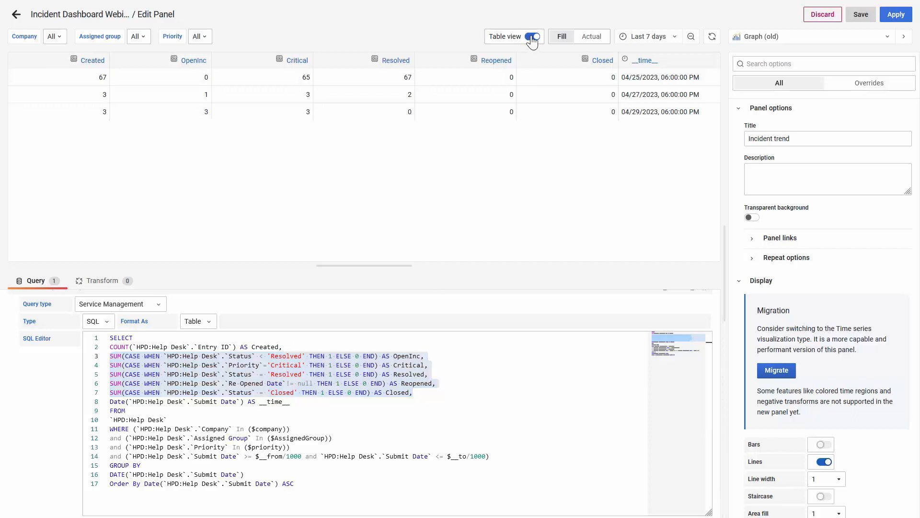
click(197, 321)
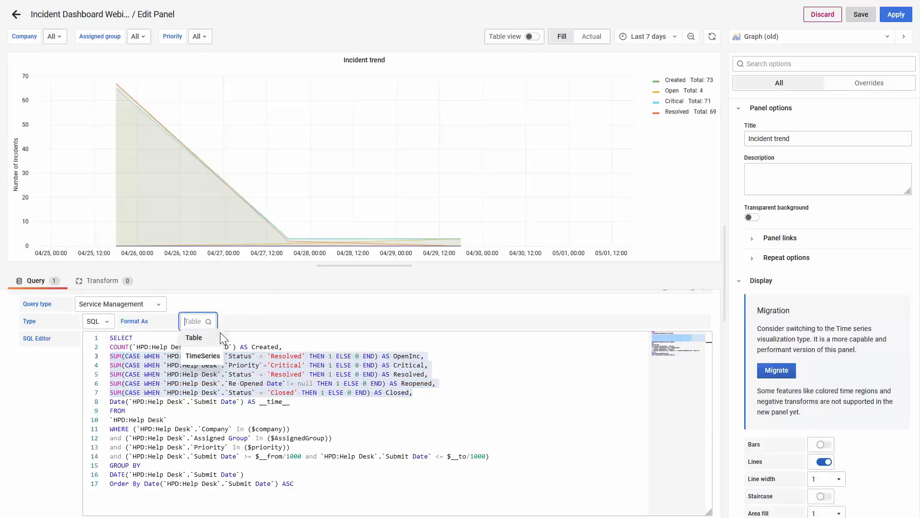
click(204, 357)
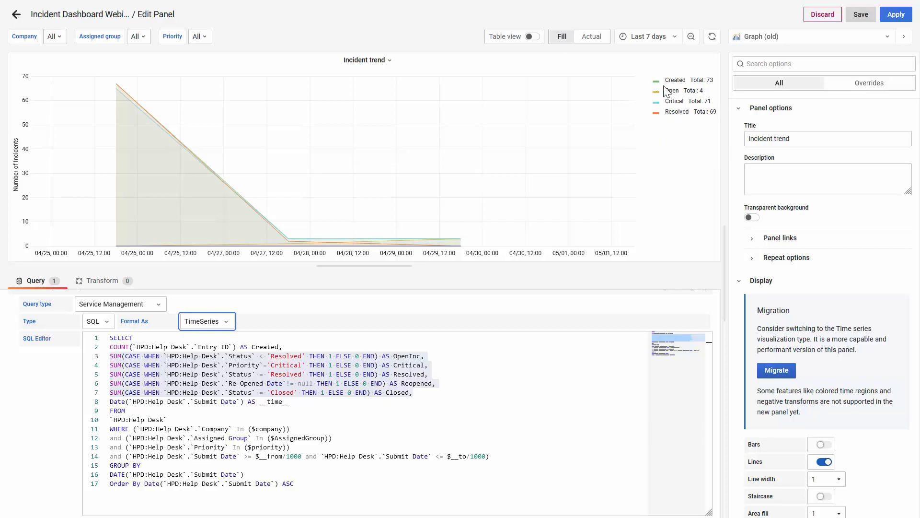
click(712, 36)
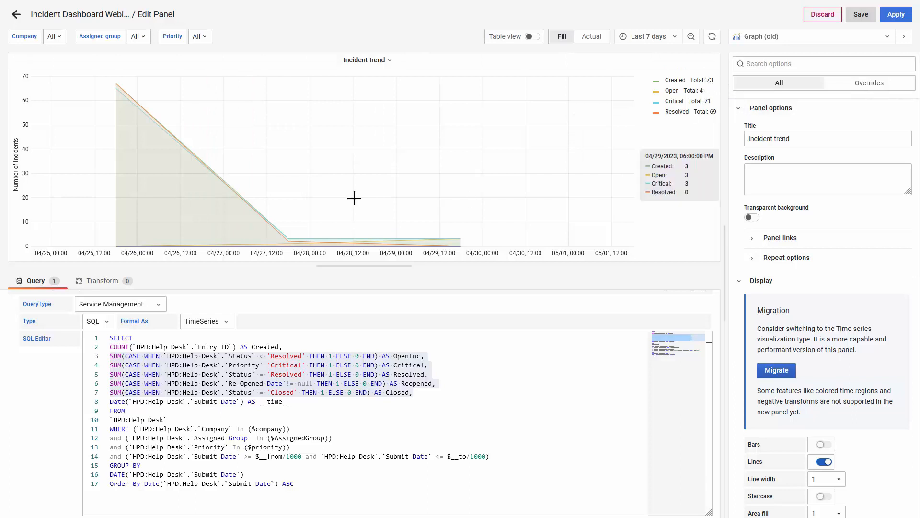
Step: View the time series data as a table, checking the Created, OpenInc and Resolved series one by one
click(531, 36)
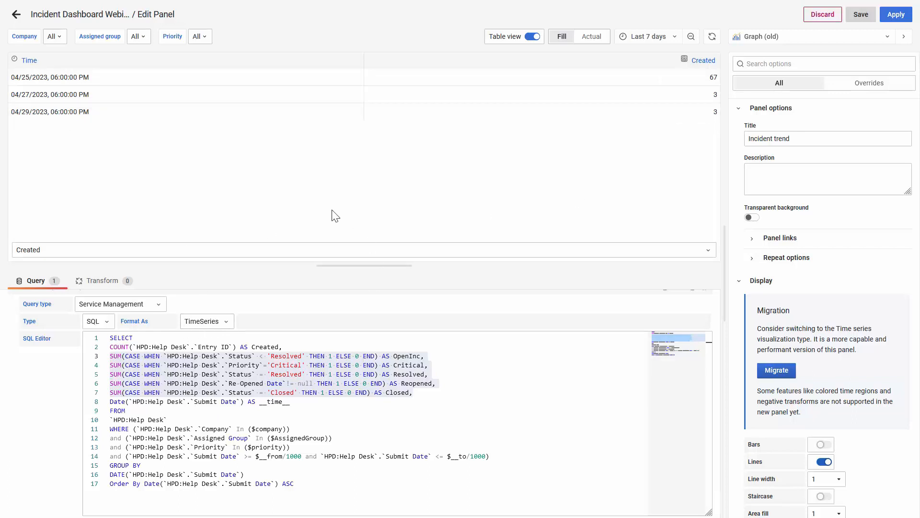
click(274, 258)
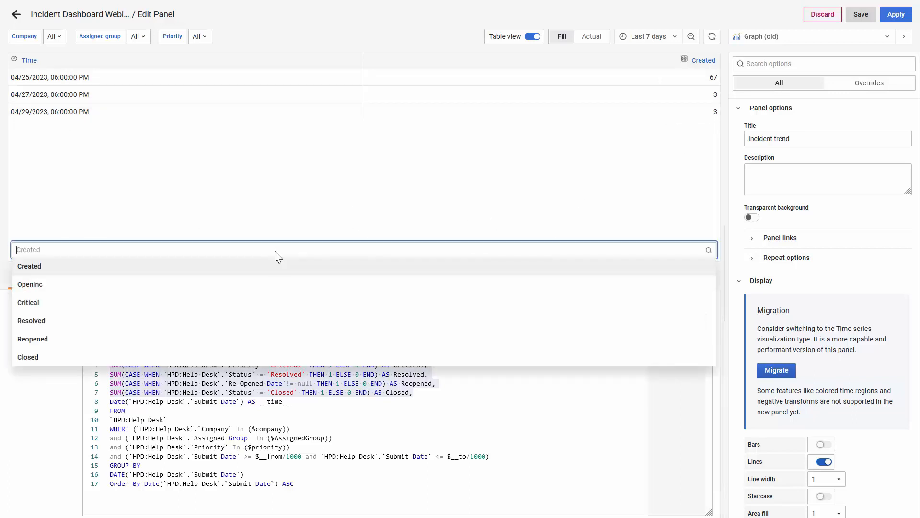
click(165, 288)
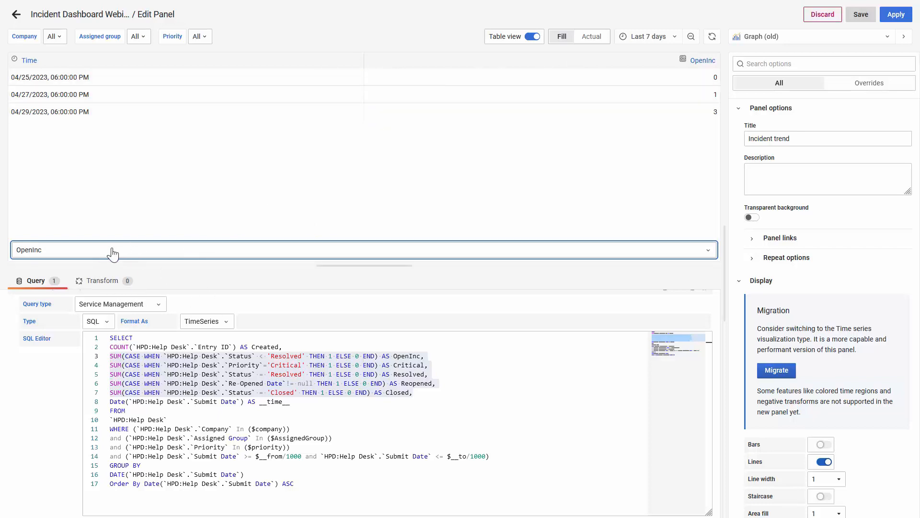
click(314, 252)
click(105, 320)
Step: Format the Incident trend query result as Table, refresh the data and return to the graph view
click(212, 322)
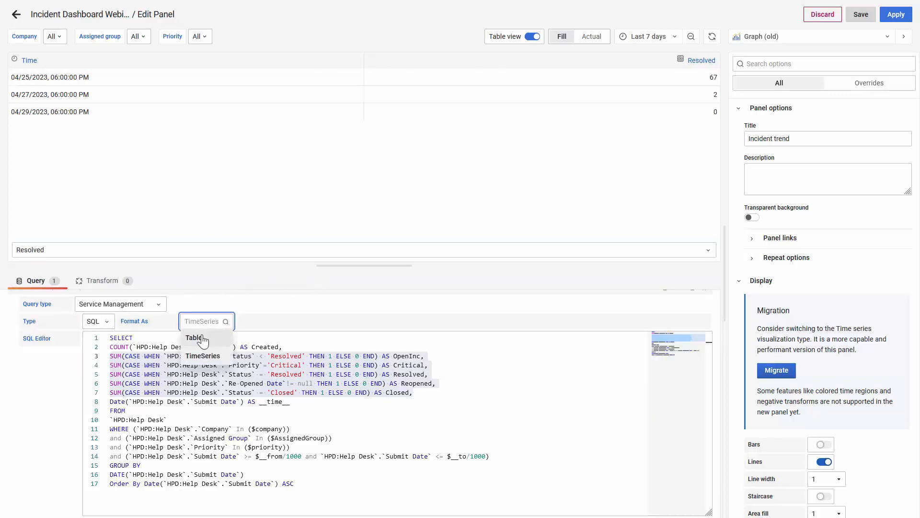
click(202, 339)
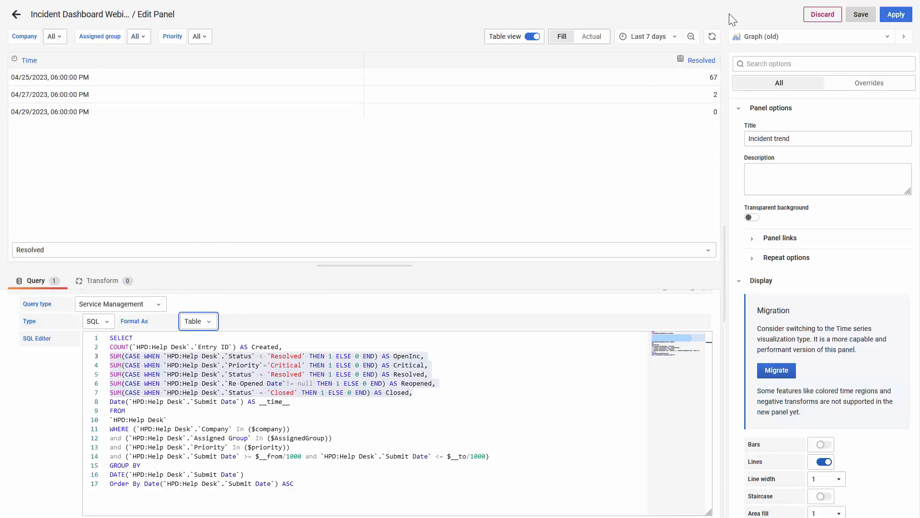
click(712, 37)
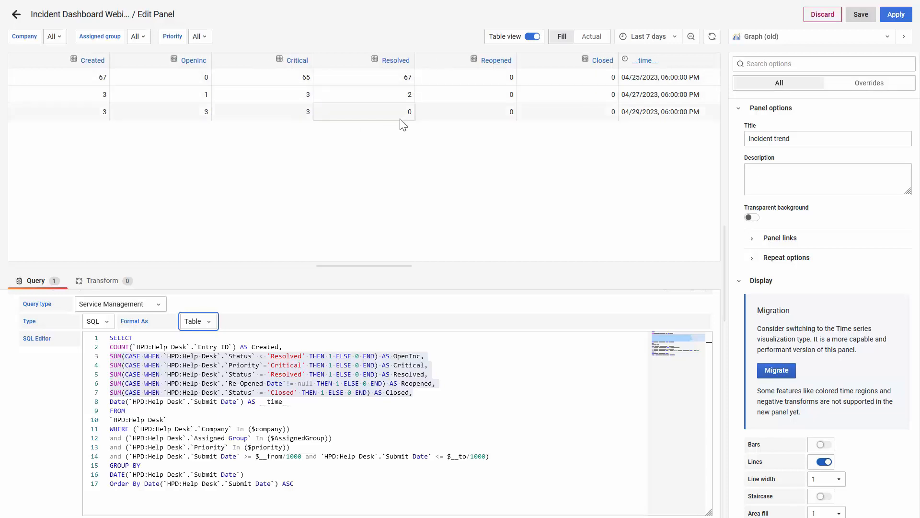
click(532, 38)
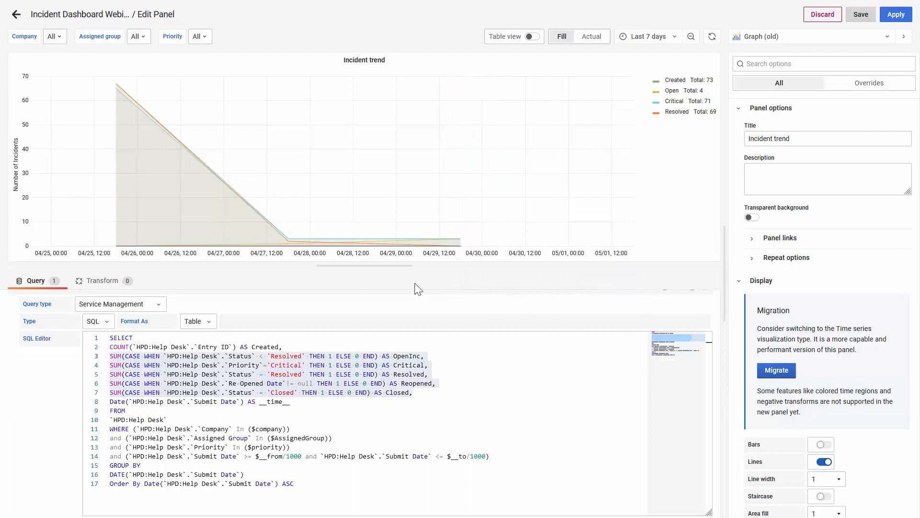
Step: Examine the Incident trend query's Date of Submit Date AS __time__, and leave the panel, discarding any changes
click(293, 404)
drag(294, 404, 109, 401)
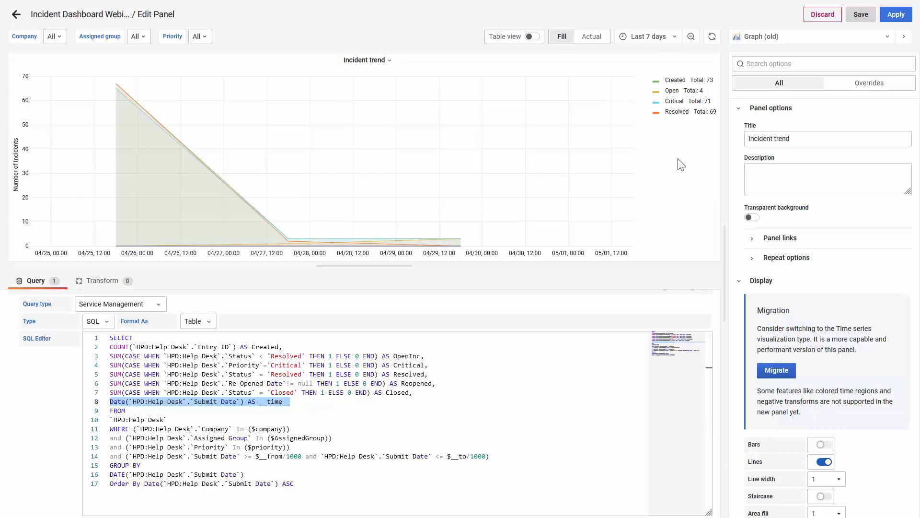
click(249, 284)
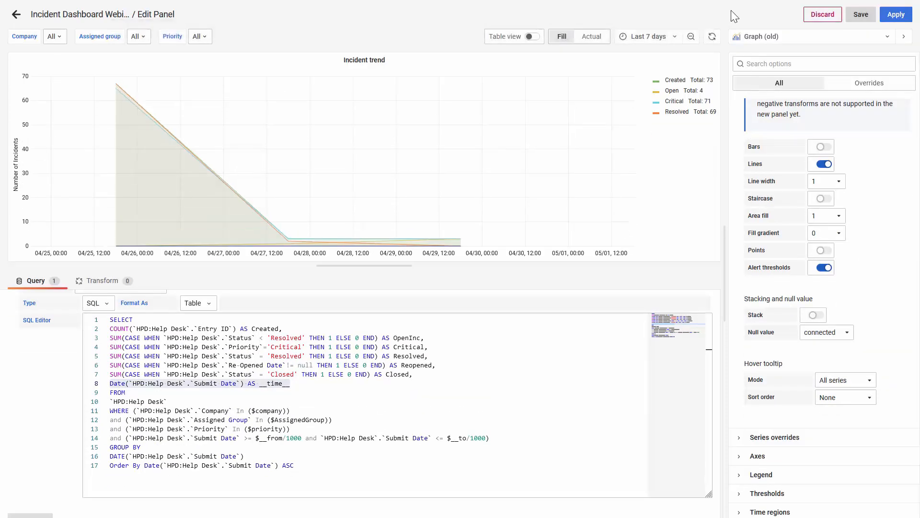
click(821, 15)
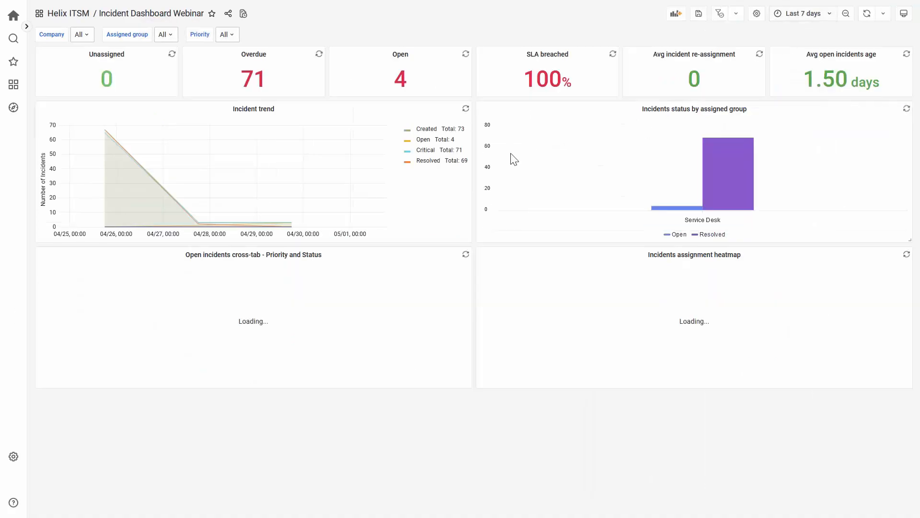
Step: Open the Incidents status by assigned group panel for editing and turn on its table view
click(751, 111)
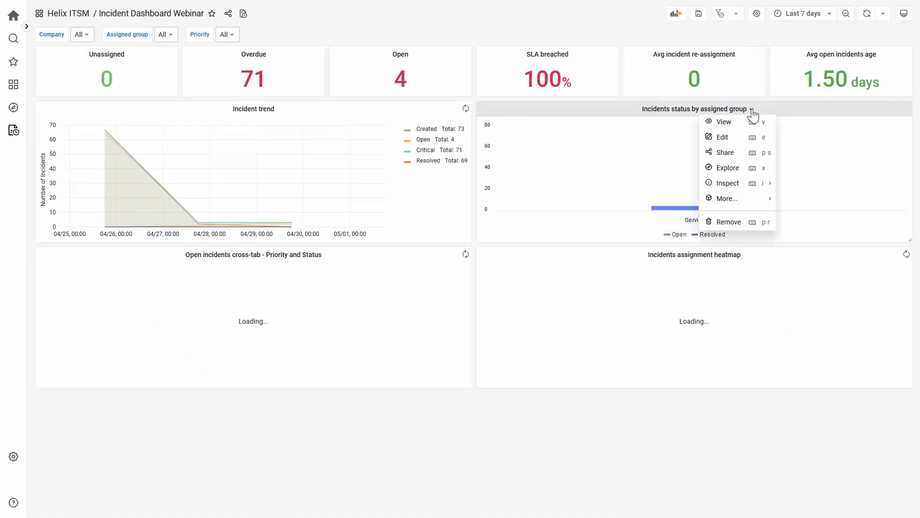
click(744, 139)
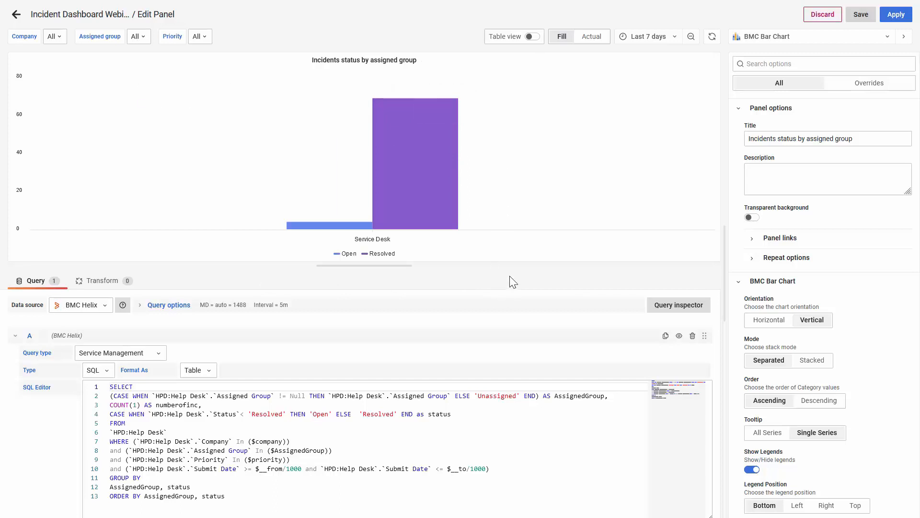
click(532, 37)
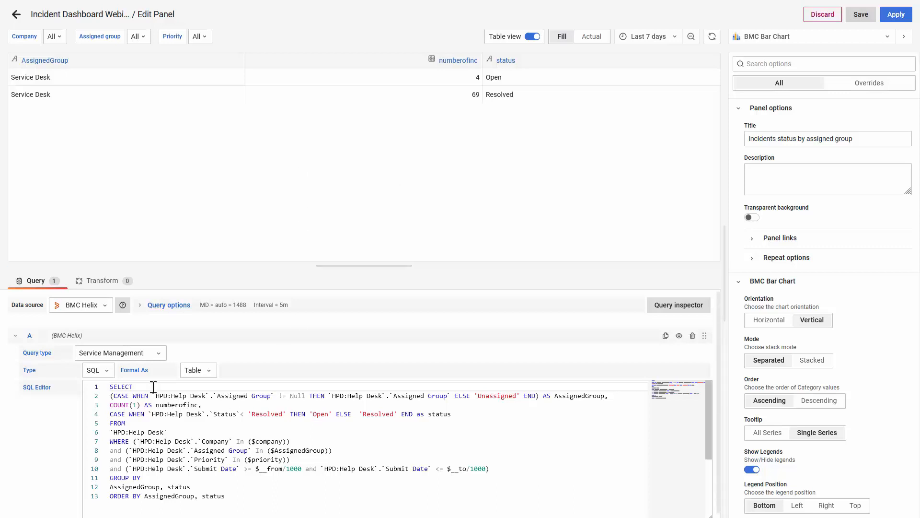
scroll(96, 431, down, 1)
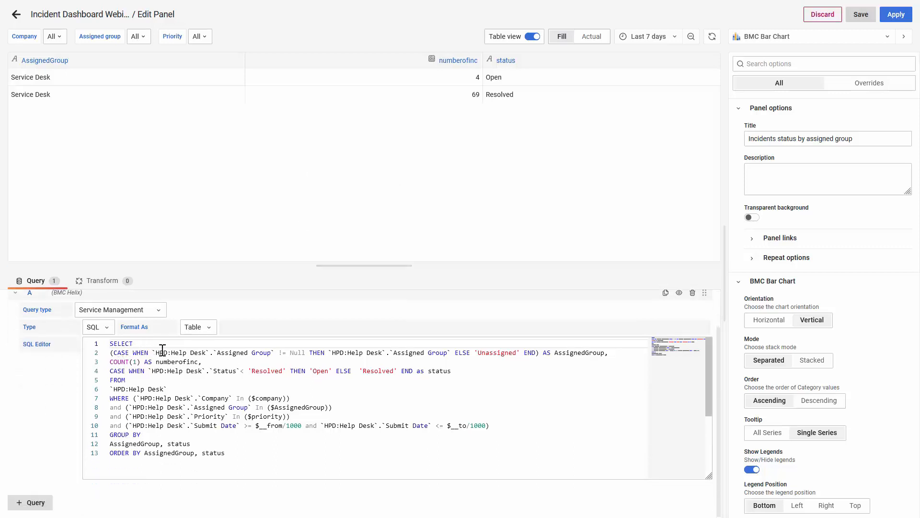
Step: Examine the query's CASE expression that returns Assigned Group or 'Unassigned' AS AssignedGroup, and its COUNT(1) AS numberofinc
drag(111, 353, 523, 352)
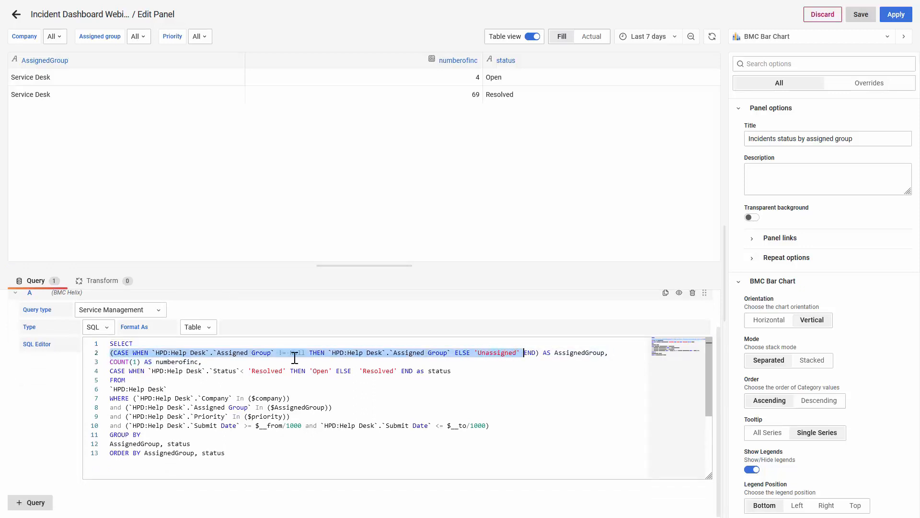
click(367, 352)
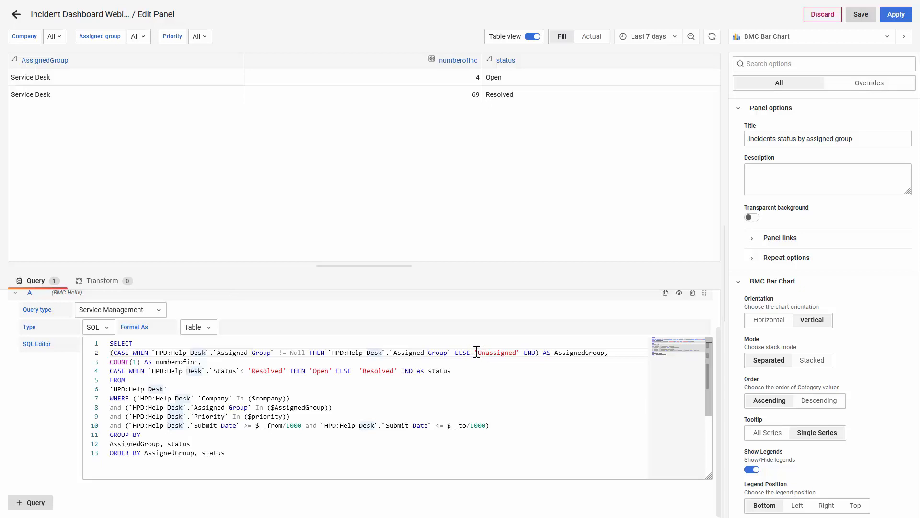
drag(478, 353, 522, 357)
click(500, 351)
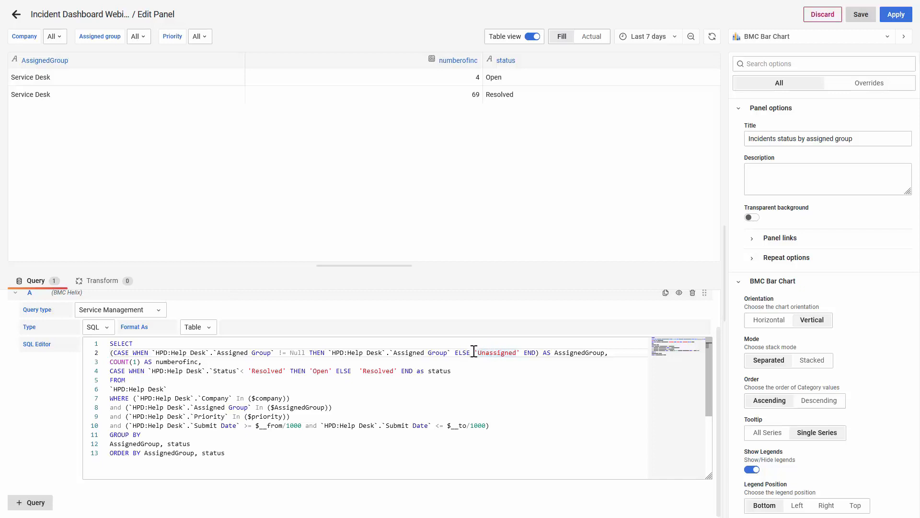
drag(475, 353, 519, 351)
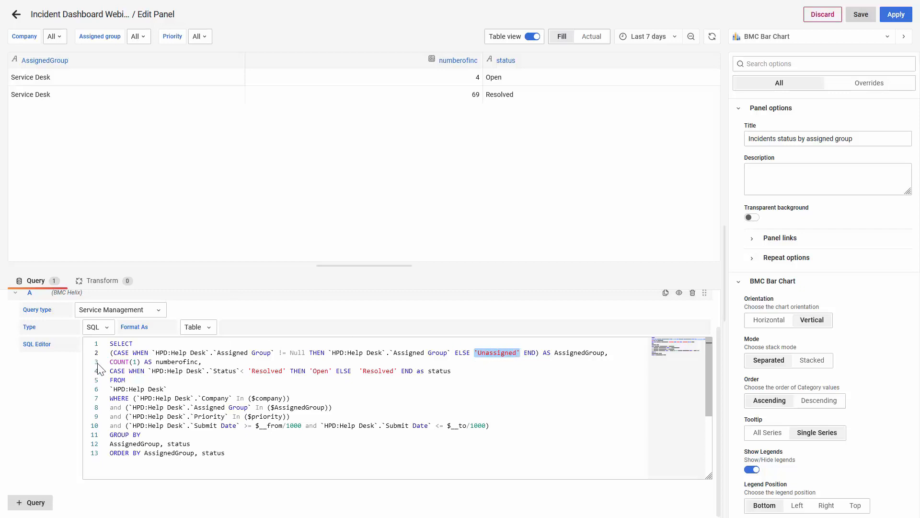
drag(110, 361, 196, 361)
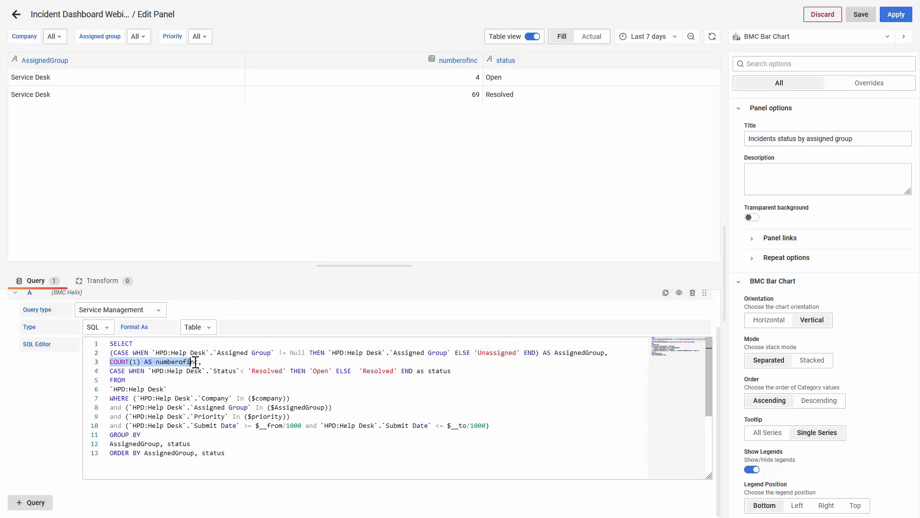
click(167, 361)
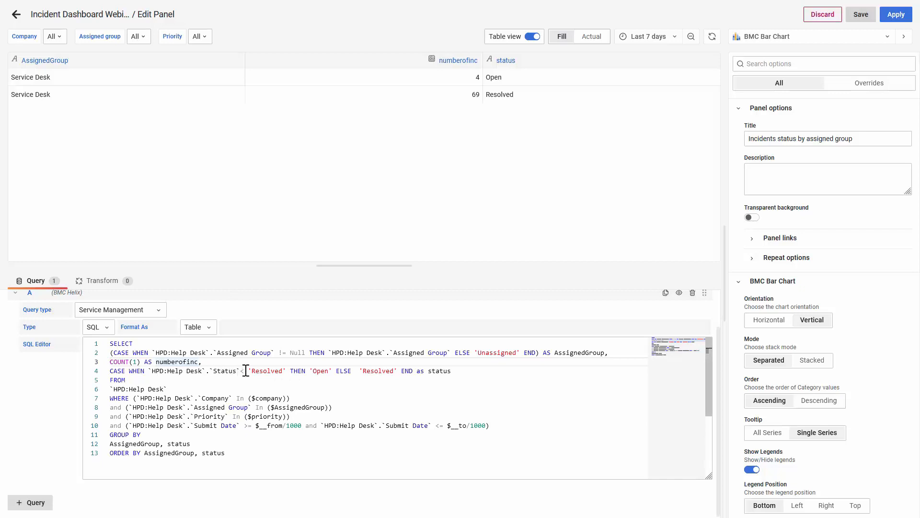
Step: Examine the CASE expression that maps Status < 'Resolved' to 'Open' or else 'Resolved', and the Company condition in the WHERE clause
drag(245, 371, 333, 370)
click(334, 372)
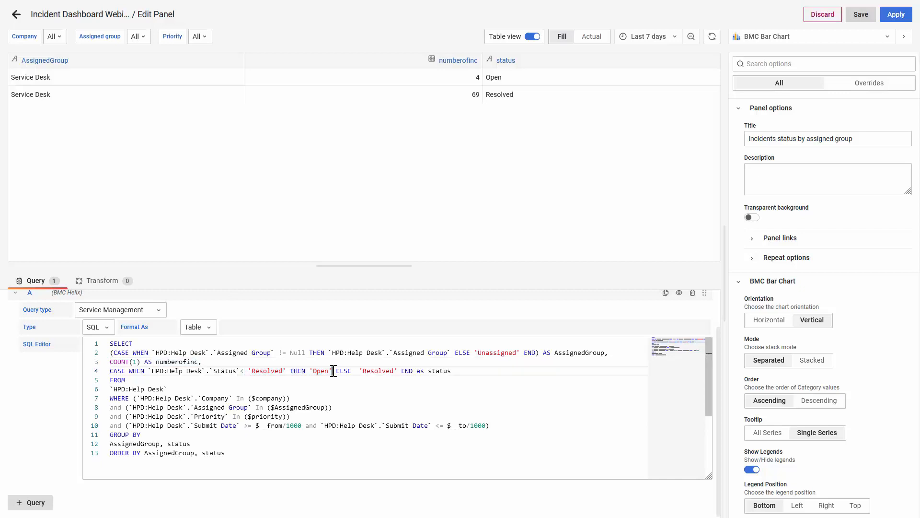
drag(148, 371, 239, 373)
click(247, 373)
drag(352, 370, 403, 372)
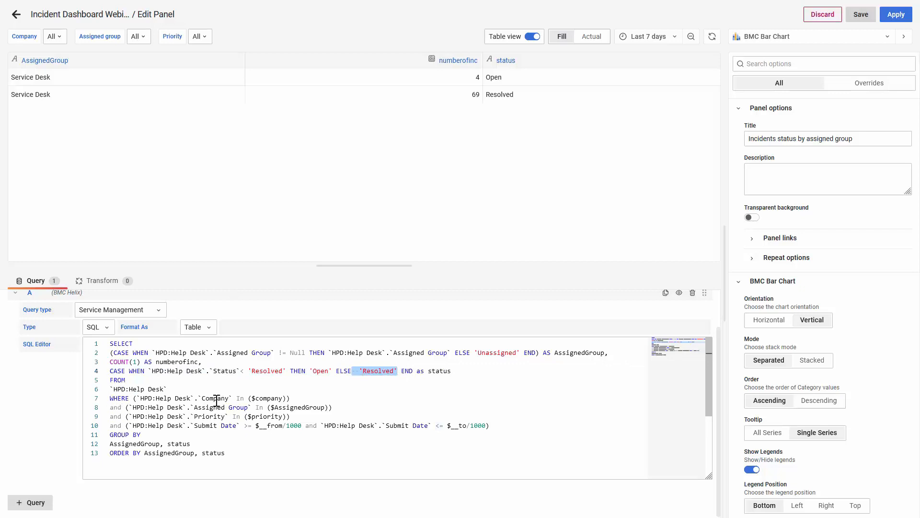
click(198, 398)
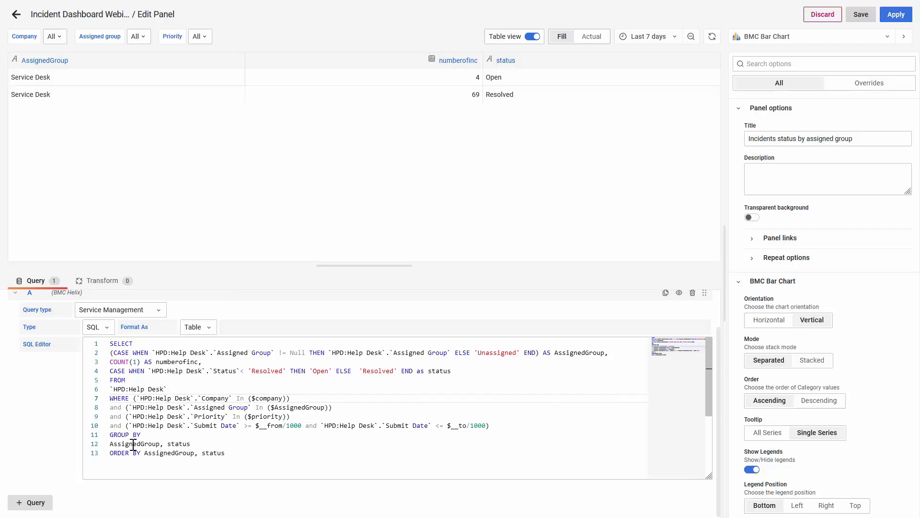
Step: Examine the query's GROUP BY AssignedGroup, status clause, and turn off the panel's table view
drag(110, 435, 198, 445)
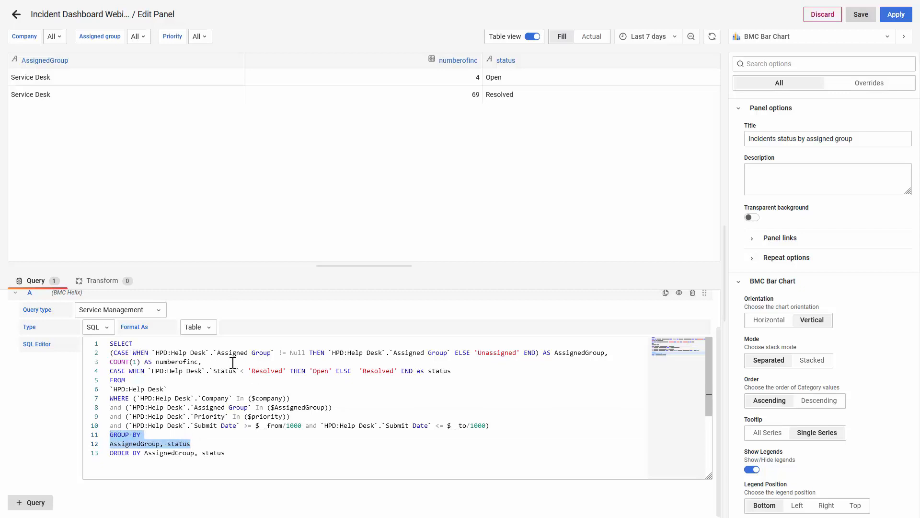
click(257, 408)
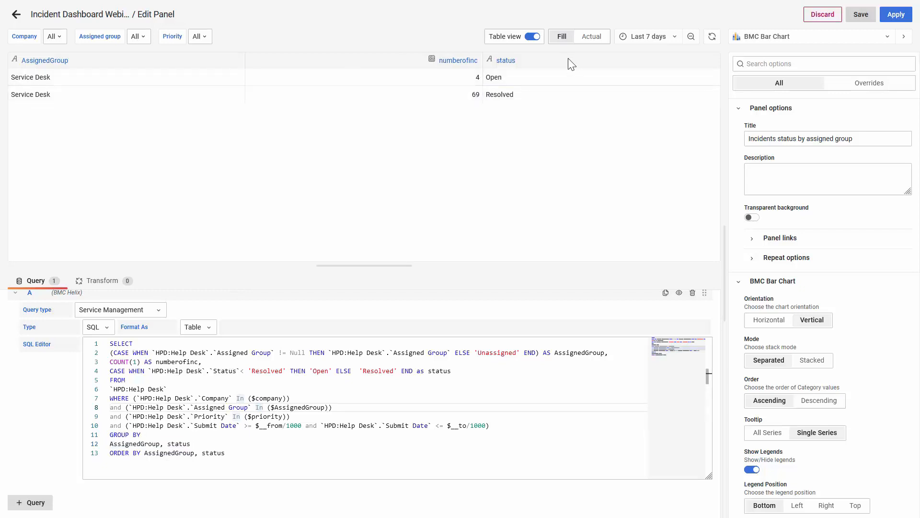
click(533, 39)
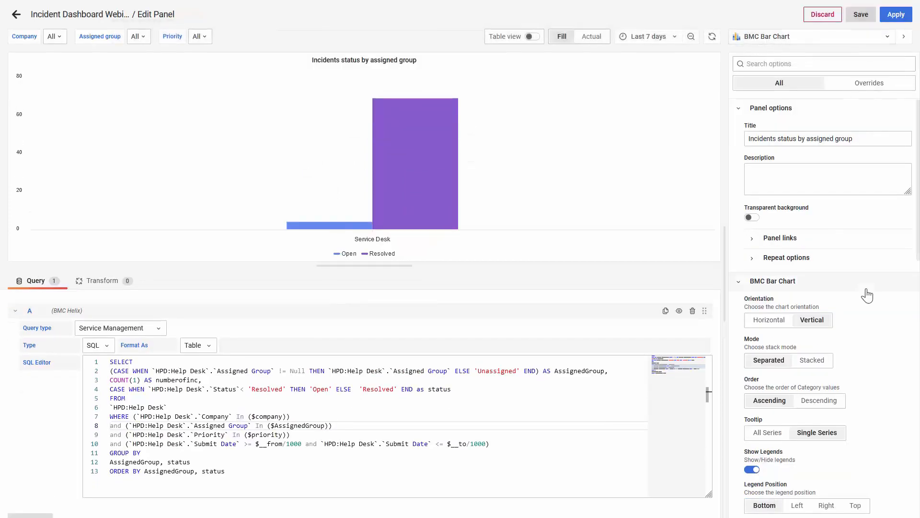
Step: Try the Horizontal orientation and the Stacked mode on the bar chart, and return them to Vertical and Separated
scroll(862, 311, down, 1)
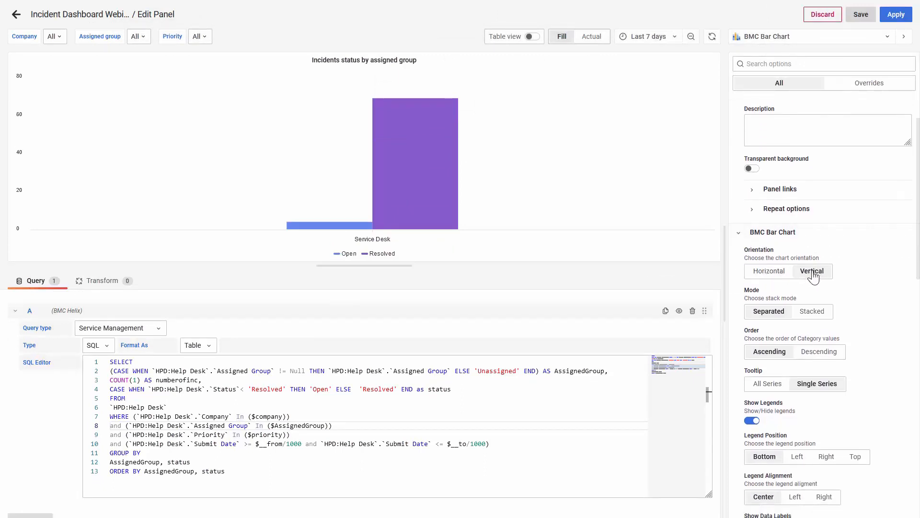
click(785, 272)
click(802, 276)
click(815, 313)
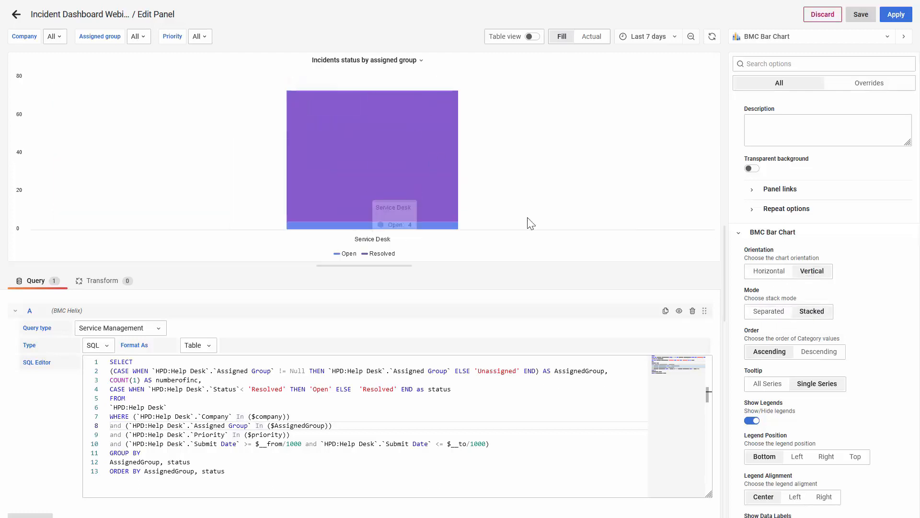
click(767, 313)
Step: Try the Descending order for the category values, and set it back to Ascending
scroll(836, 324, down, 1)
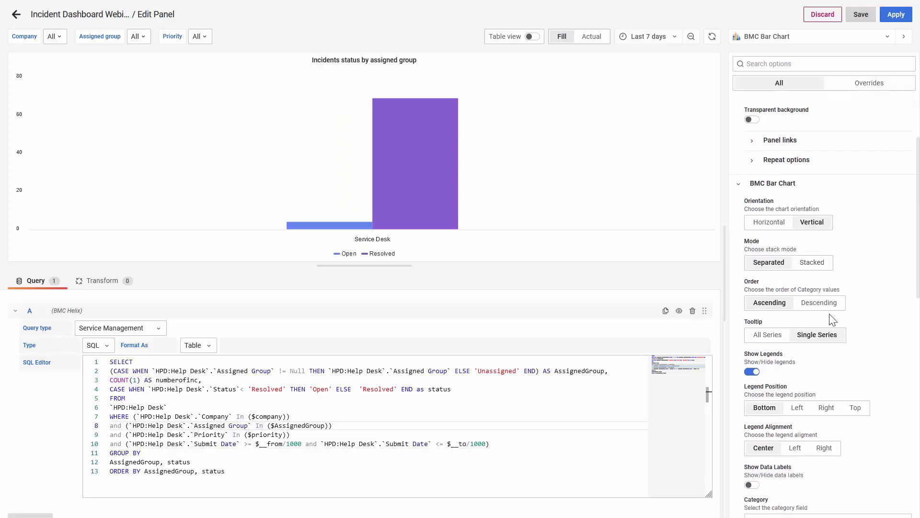
click(800, 304)
click(769, 303)
Step: Try the All Series tooltip on the Service Desk bars, and set the tooltip back to Single Series
scroll(852, 305, down, 1)
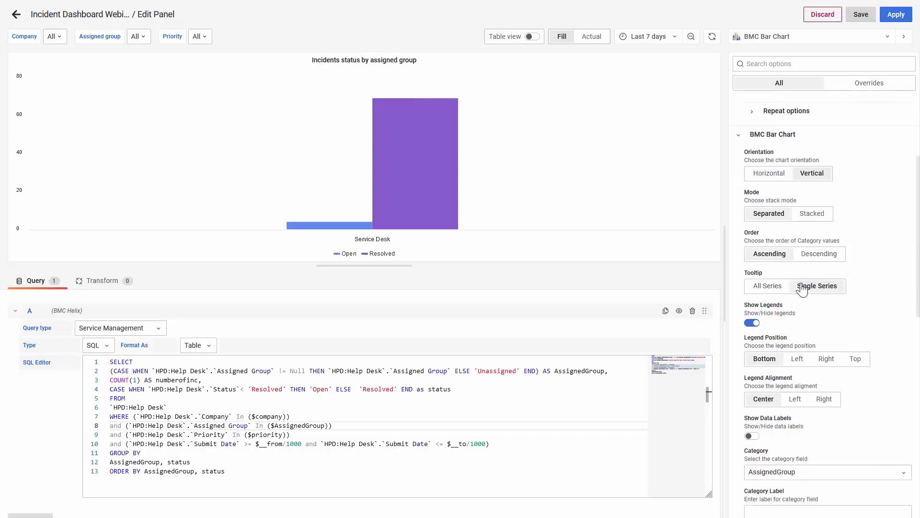
click(768, 286)
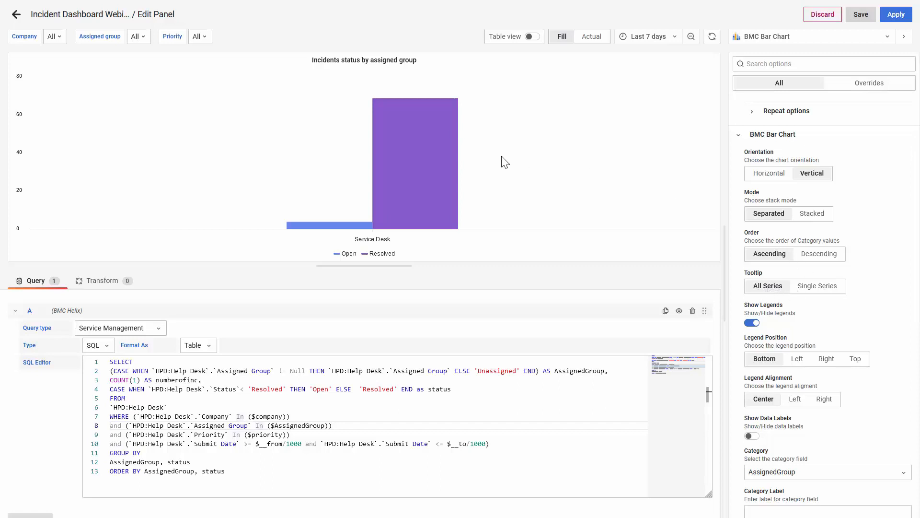
mouse_move(424, 155)
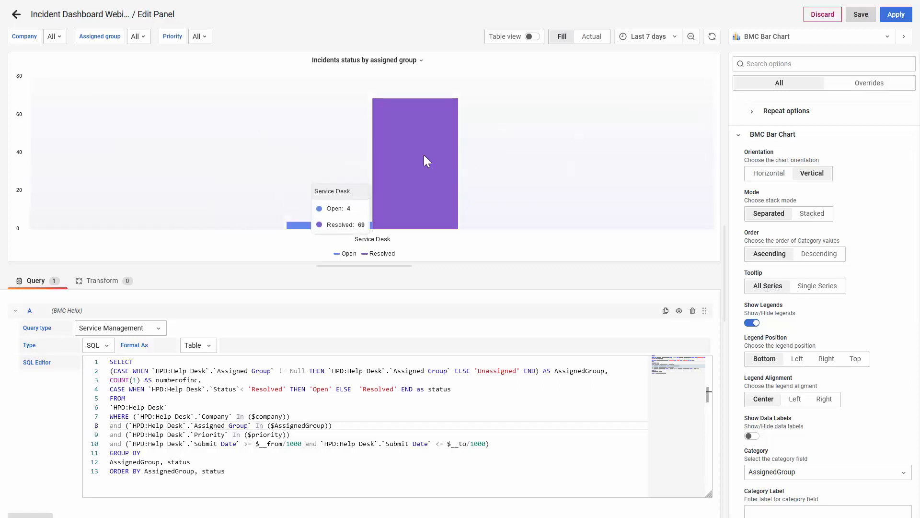
click(817, 286)
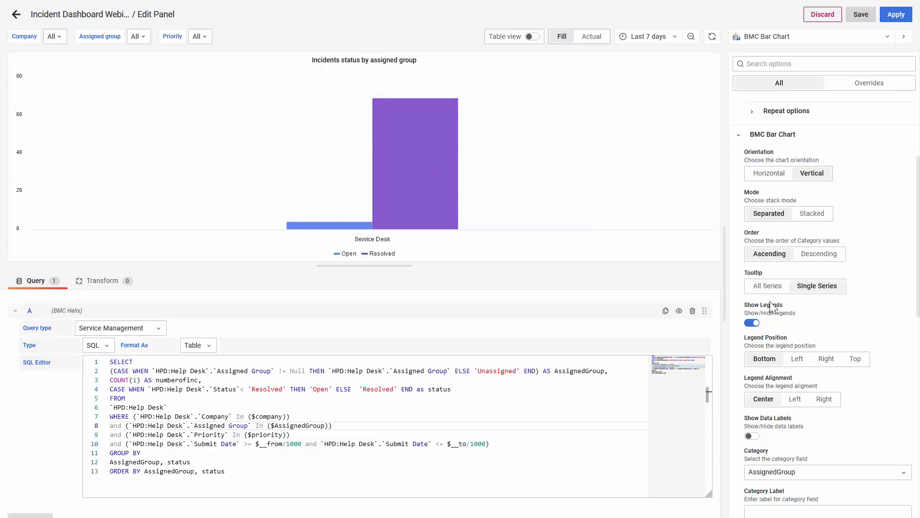
mouse_move(409, 143)
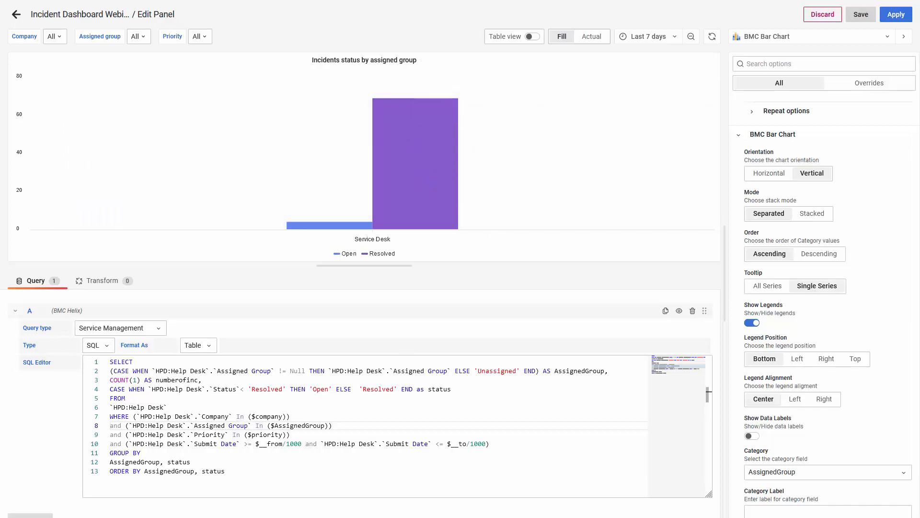
Step: Hide and show the bar chart's legends twice, leaving them shown
scroll(822, 288, down, 2)
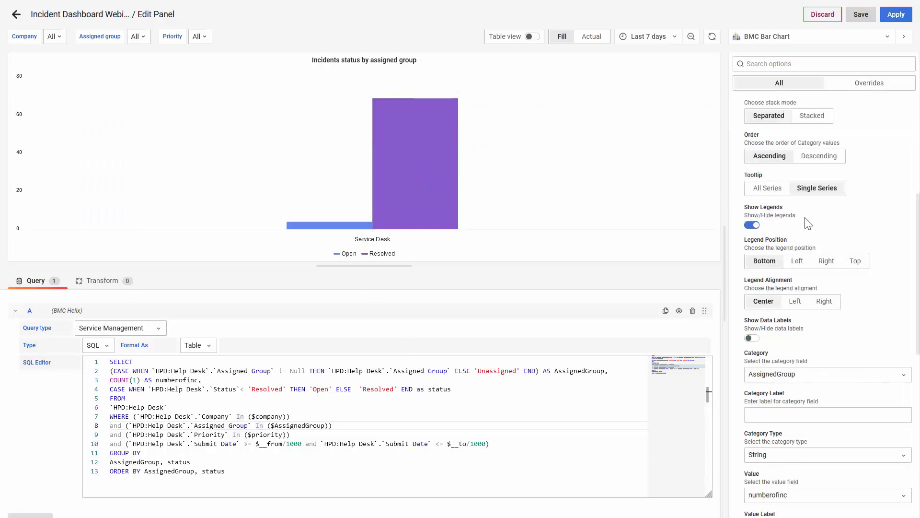
click(752, 225)
click(752, 226)
click(752, 225)
click(752, 226)
Step: Try the Top, Right and Left legend positions, and return the legend to Bottom
click(856, 262)
click(826, 262)
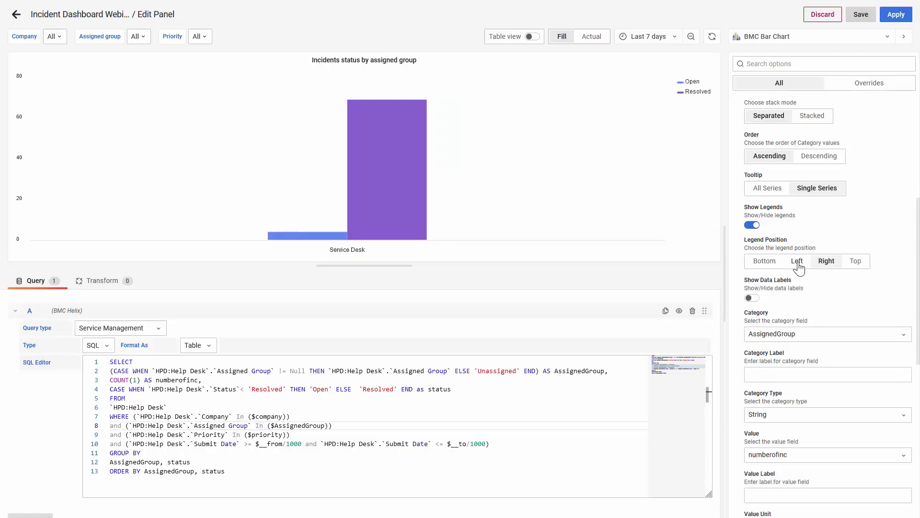
click(797, 262)
click(764, 262)
Step: Try the Left and Right legend alignments, and set the alignment back to Center
scroll(859, 308, down, 1)
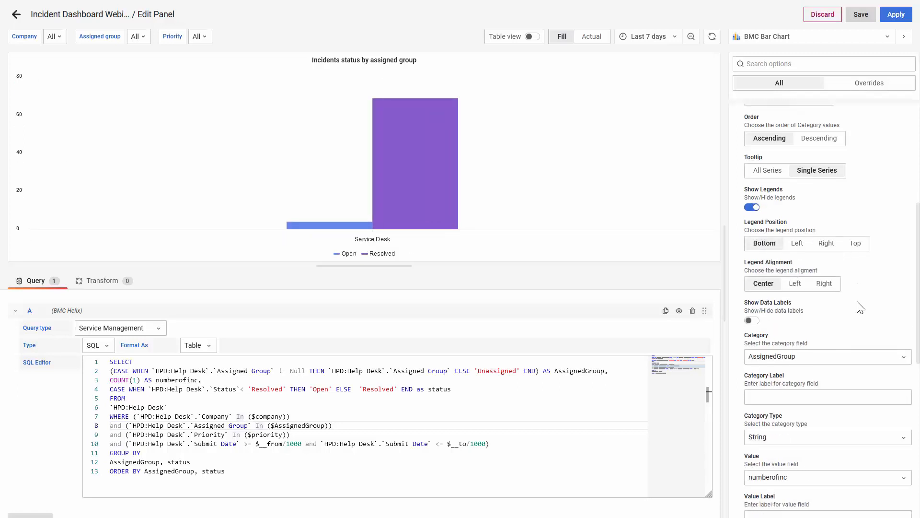
click(795, 254)
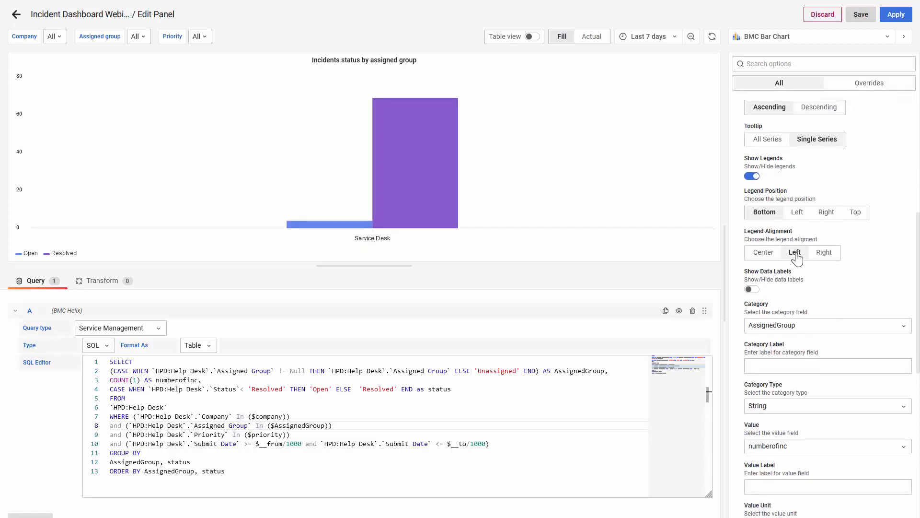
click(763, 254)
click(819, 254)
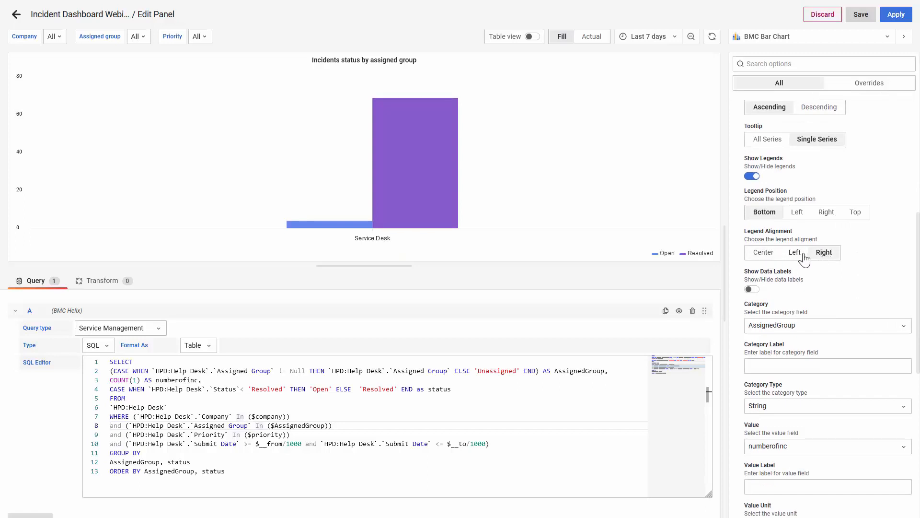
click(762, 257)
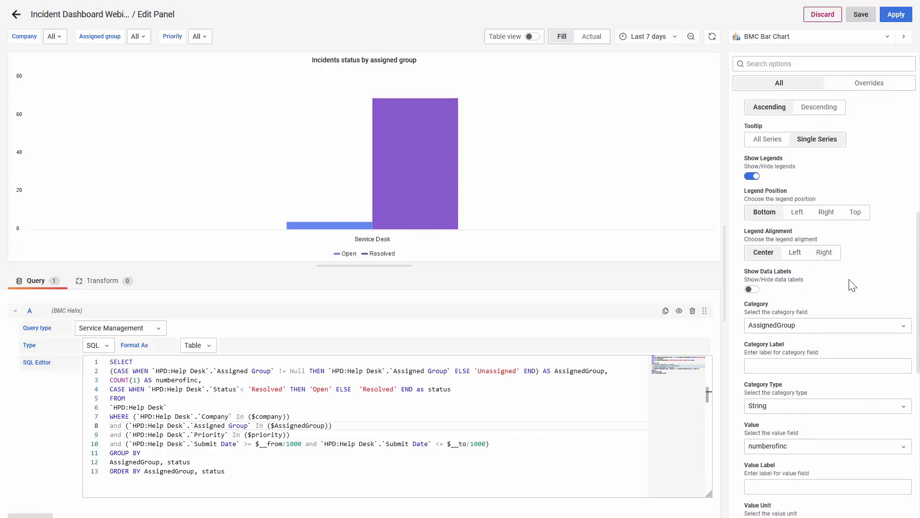
Step: Turn on the bar chart's data labels
scroll(843, 284, down, 1)
click(750, 241)
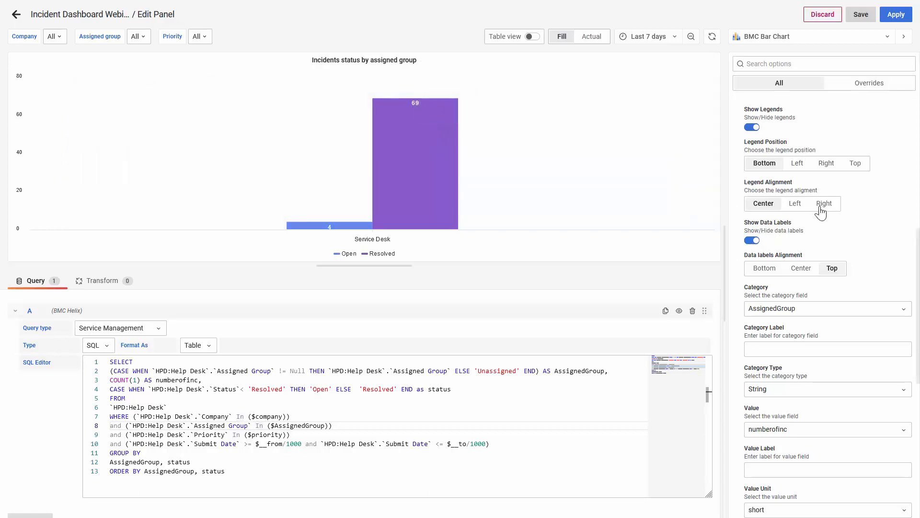
scroll(826, 211, up, 3)
scroll(841, 239, up, 1)
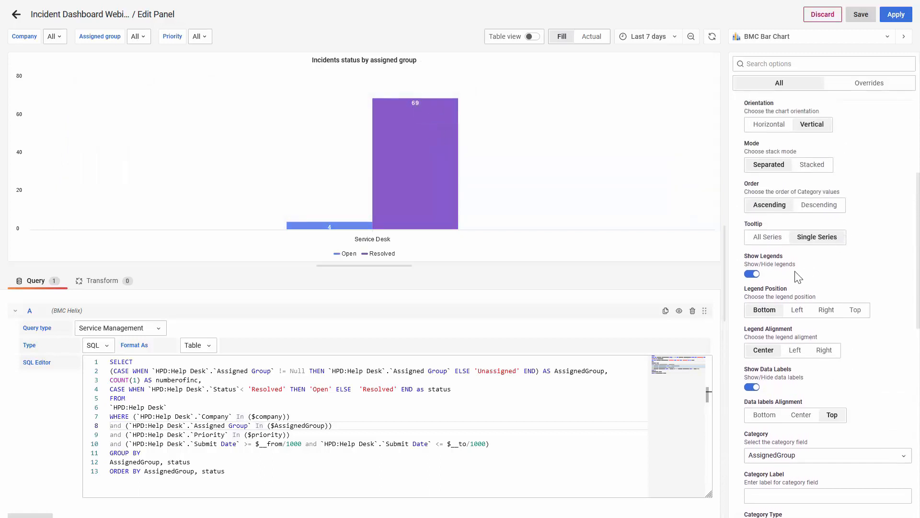
scroll(832, 365, down, 2)
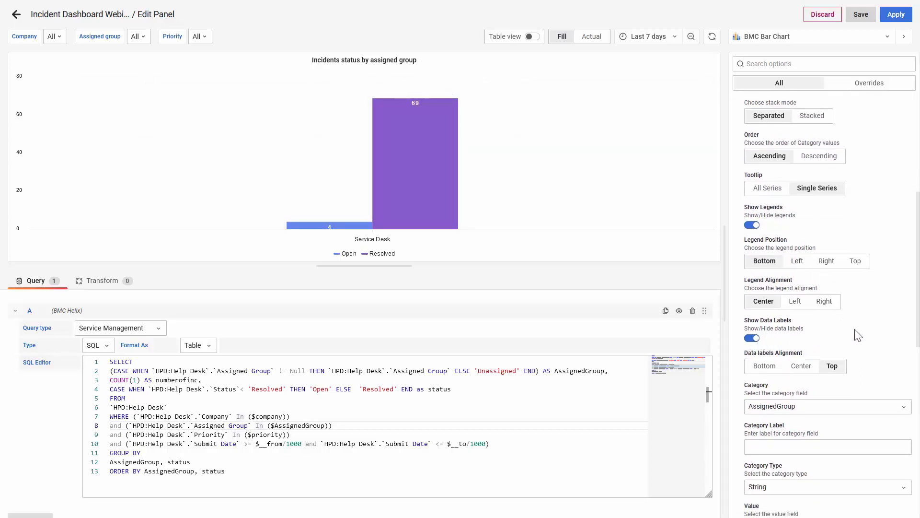
Step: Set the dashboard's time range to Last 1 year
scroll(858, 335, down, 3)
scroll(778, 247, down, 3)
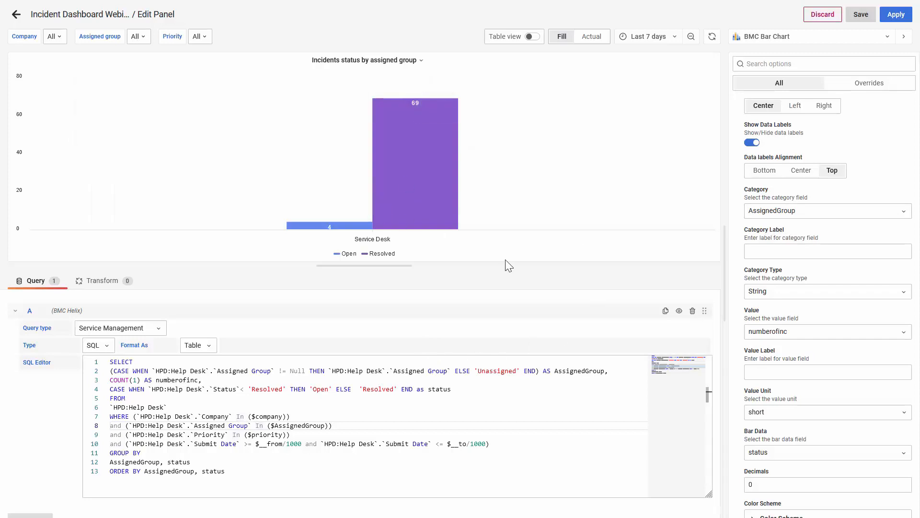
click(667, 37)
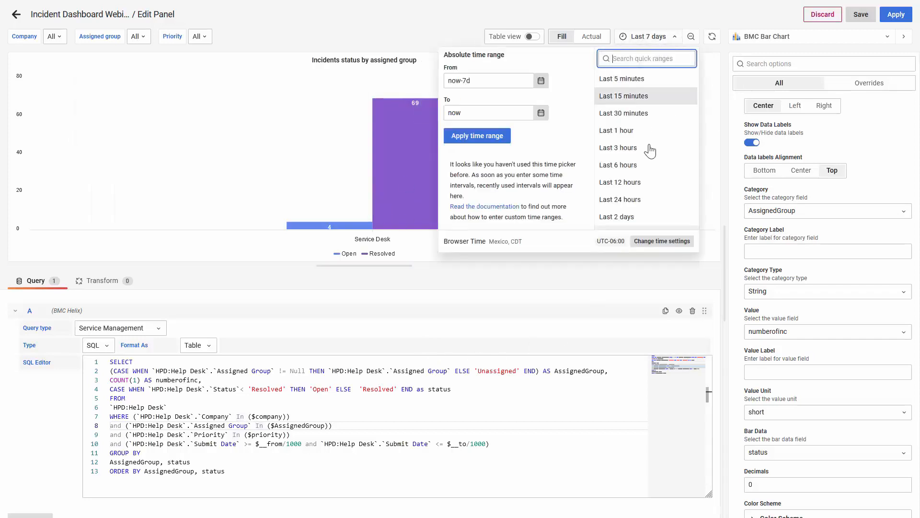
scroll(645, 167, down, 3)
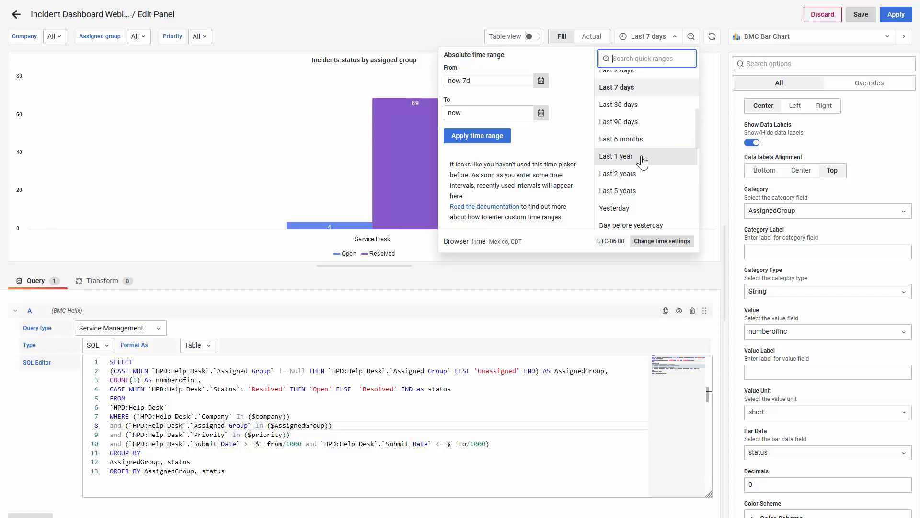
click(644, 157)
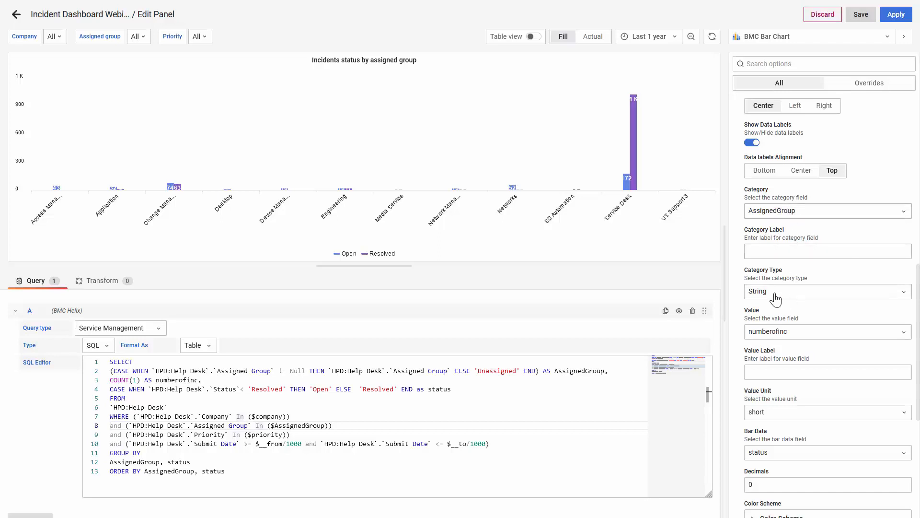
Step: View the Category Type choices for the bar chart, leaving String selected
click(793, 293)
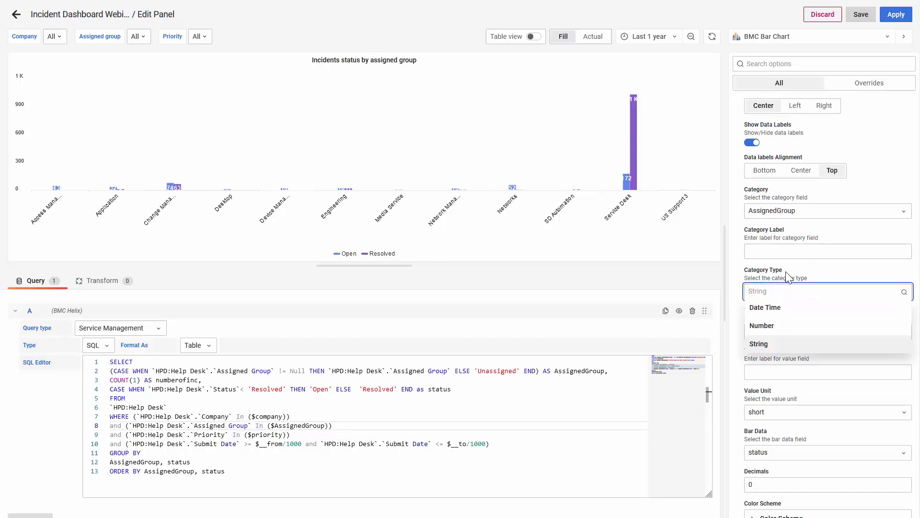
click(786, 271)
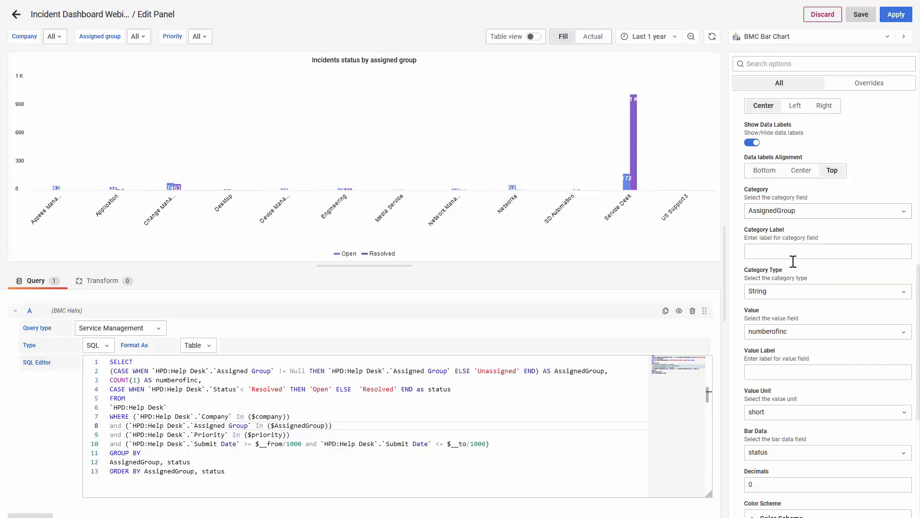
click(770, 296)
click(789, 273)
Step: Compare the chart's Value and Bar Data fields with the query's COUNT(1) AS numberofinc expression
scroll(800, 299, down, 1)
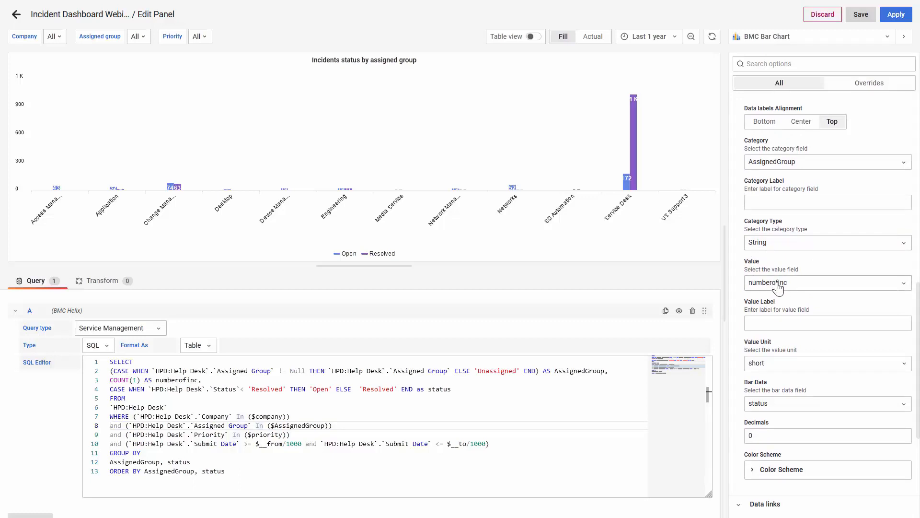
drag(203, 380, 99, 377)
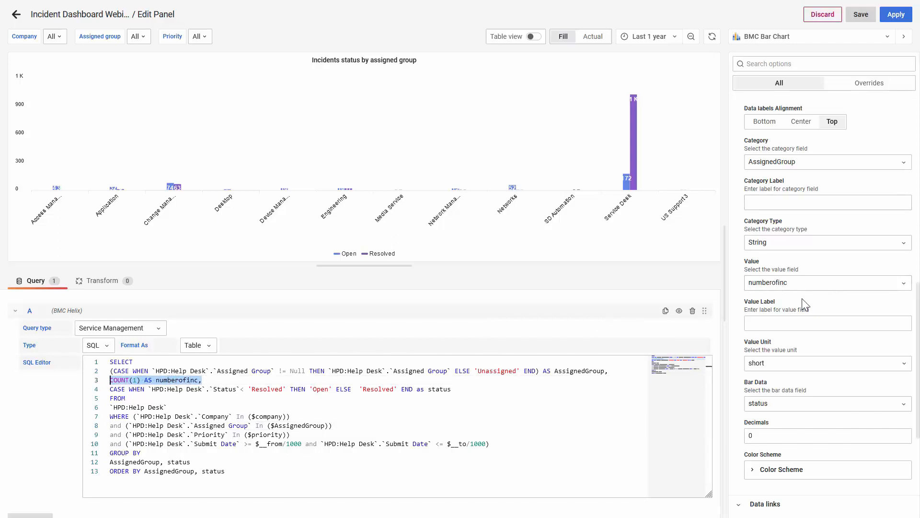
scroll(803, 301, down, 1)
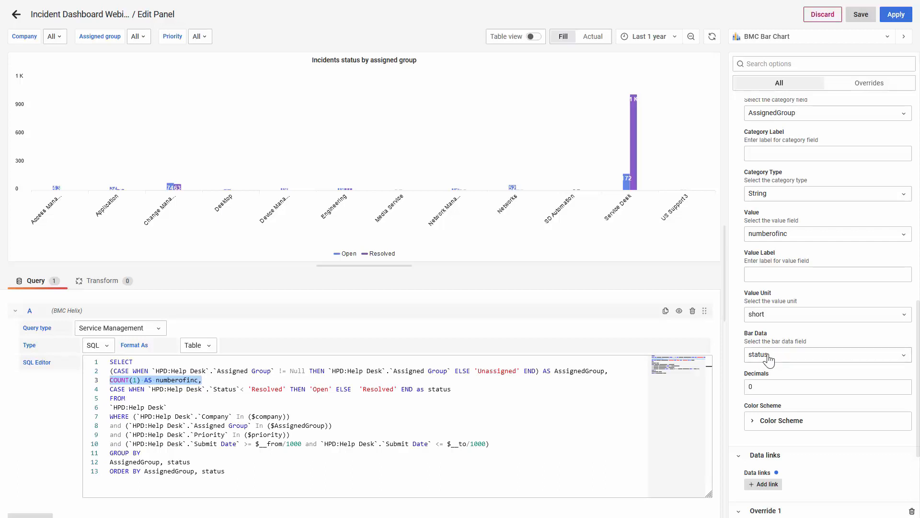
Step: Set the bar chart's Category to status and its Bar Data to AssignedGroup
scroll(784, 166, up, 1)
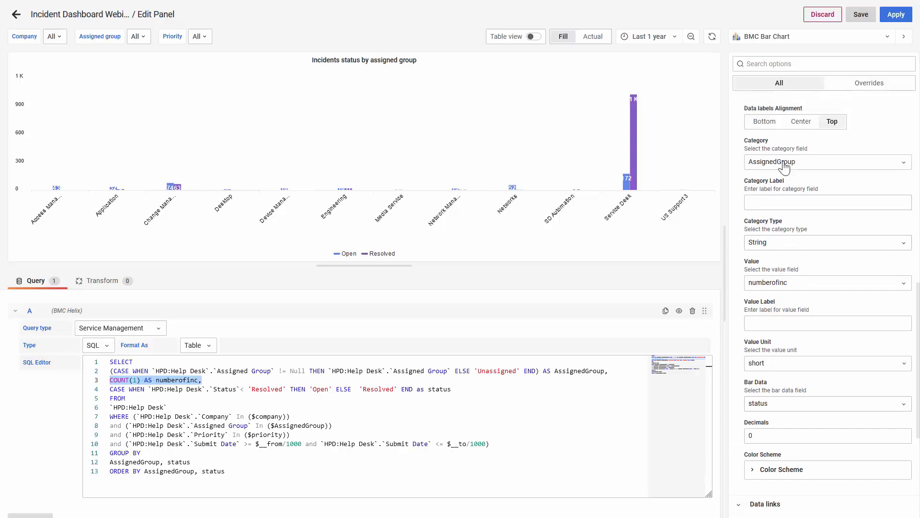
click(784, 163)
click(781, 215)
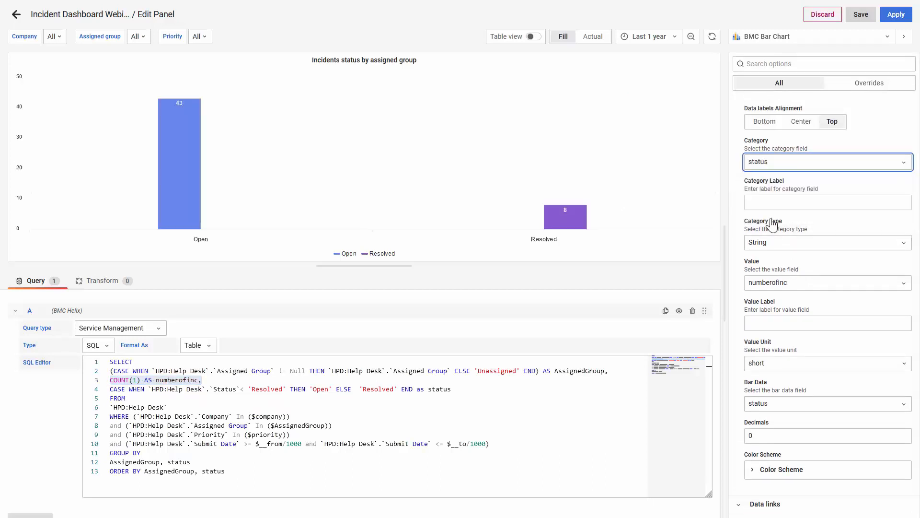
click(782, 406)
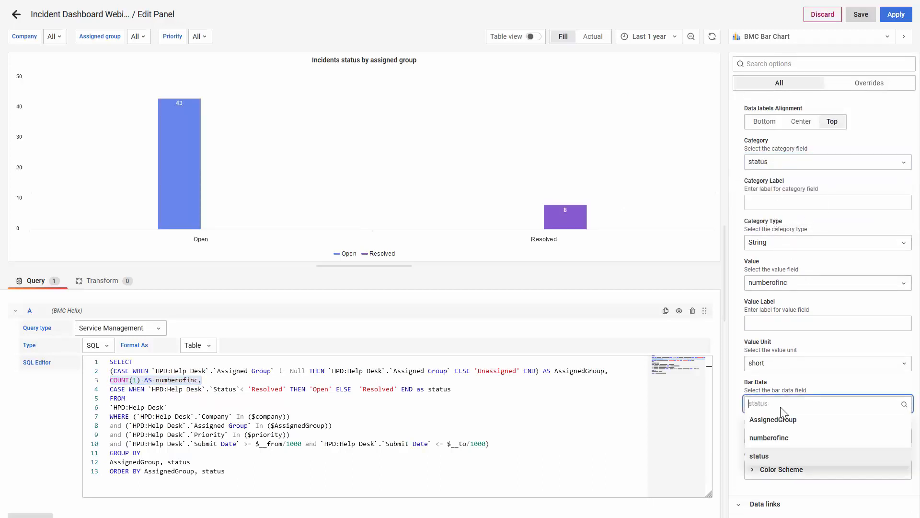
click(772, 420)
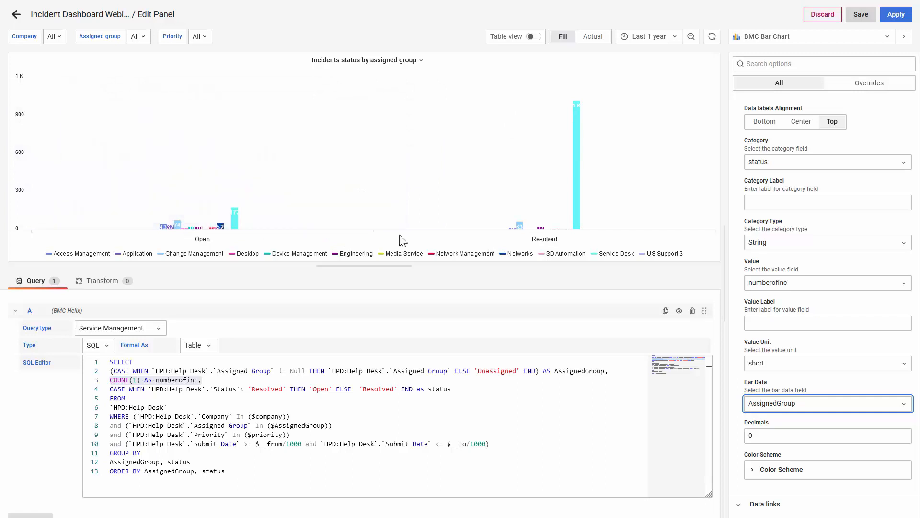
Step: Set the bar chart's Category back to AssignedGroup
scroll(805, 242, up, 1)
click(791, 220)
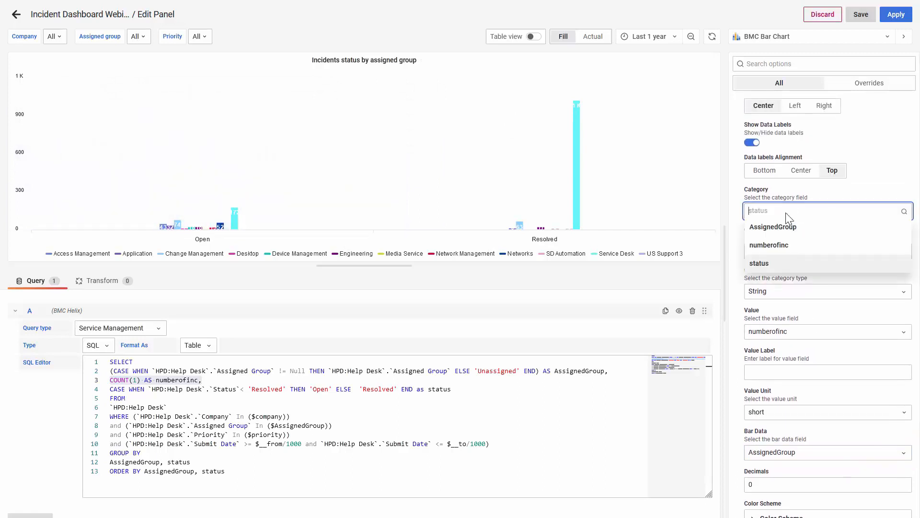
click(757, 225)
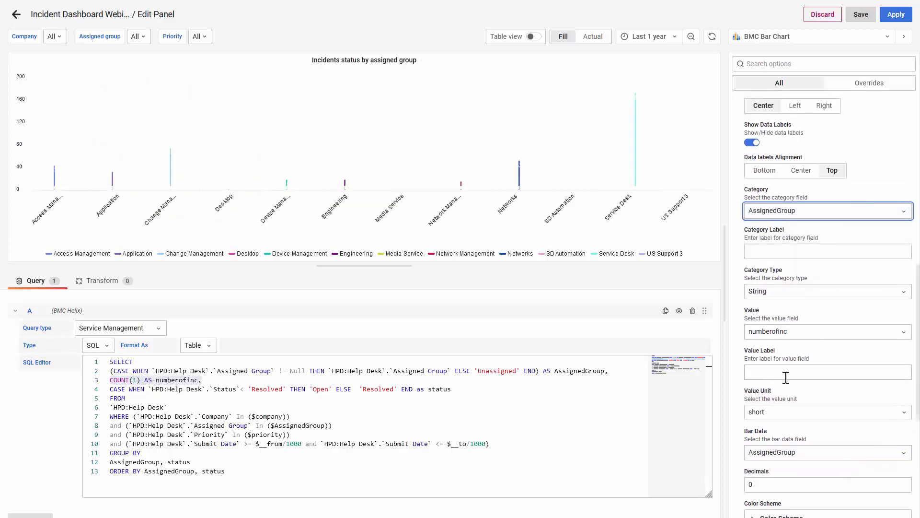
Step: Set the bar chart's Bar Data to status and the time range to Last 30 days
scroll(784, 383, down, 1)
click(784, 404)
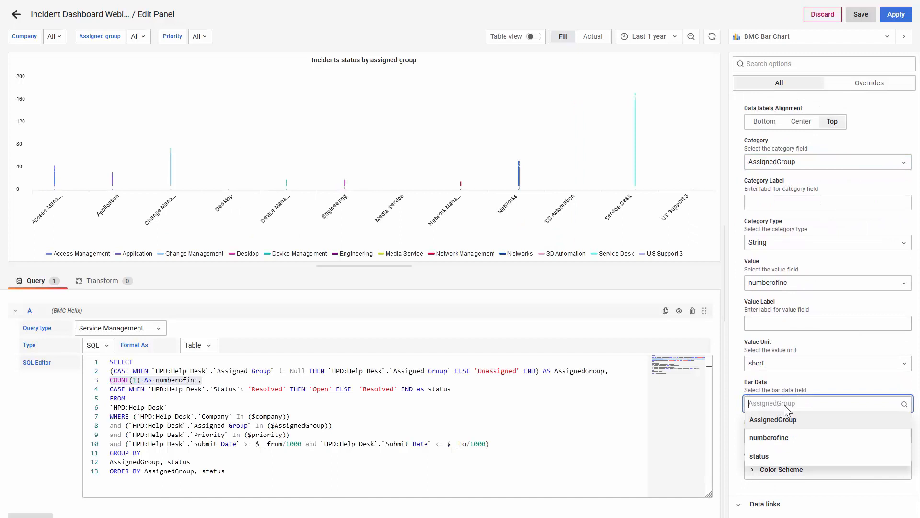
click(772, 457)
click(674, 38)
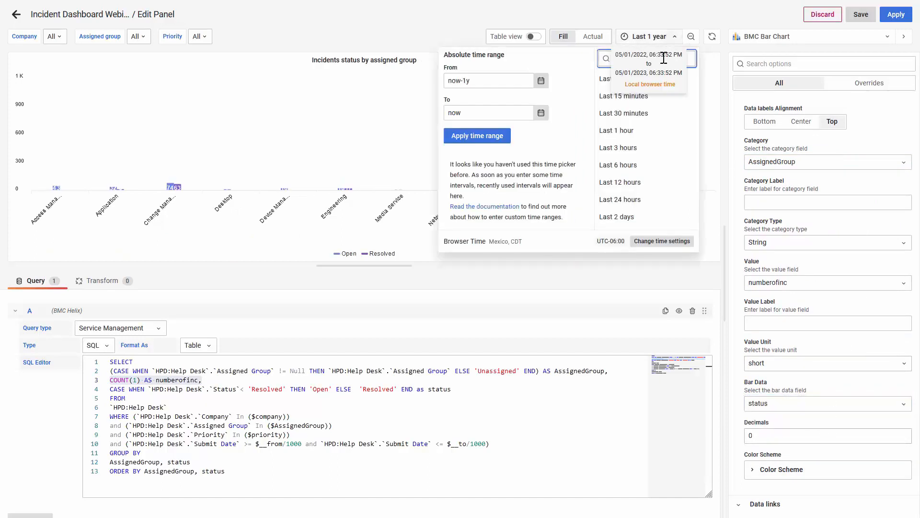
scroll(647, 177, down, 3)
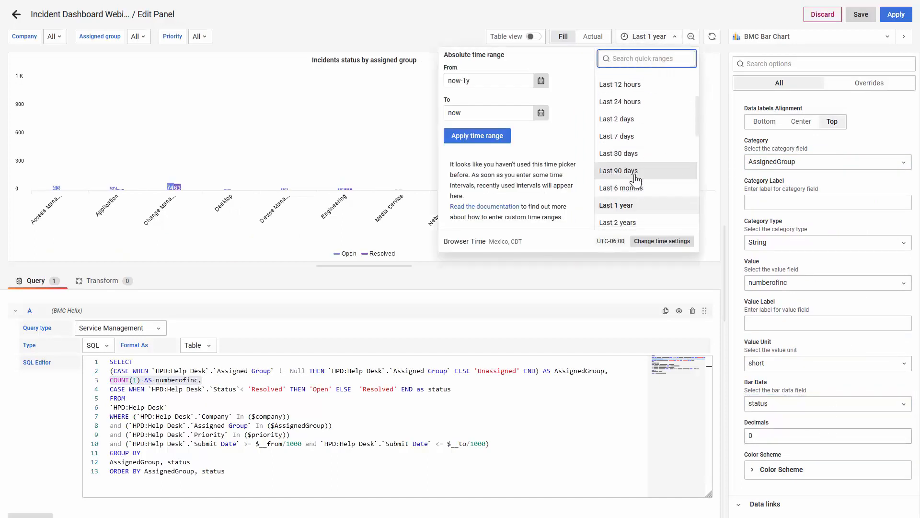
click(625, 154)
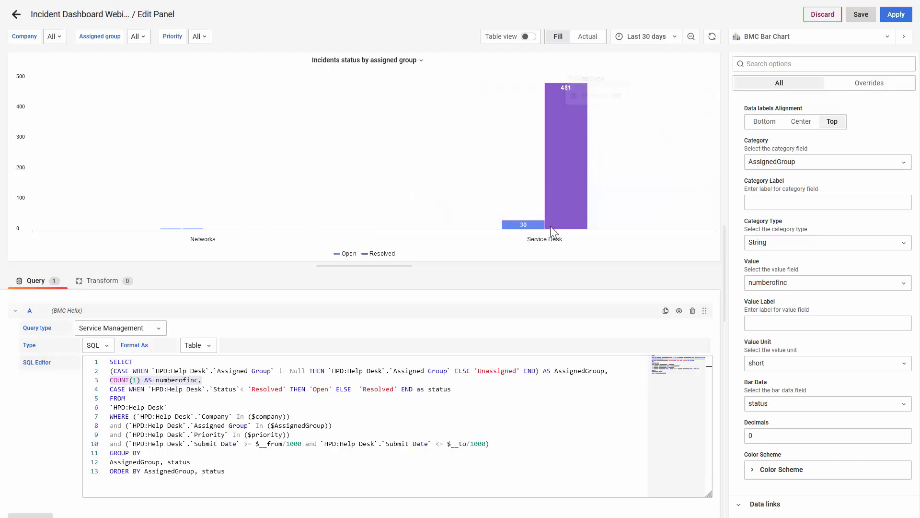
Step: Highlight the bar chart query's Submit Date condition with $__from and $__to, and apply the panel changes
scroll(819, 318, down, 3)
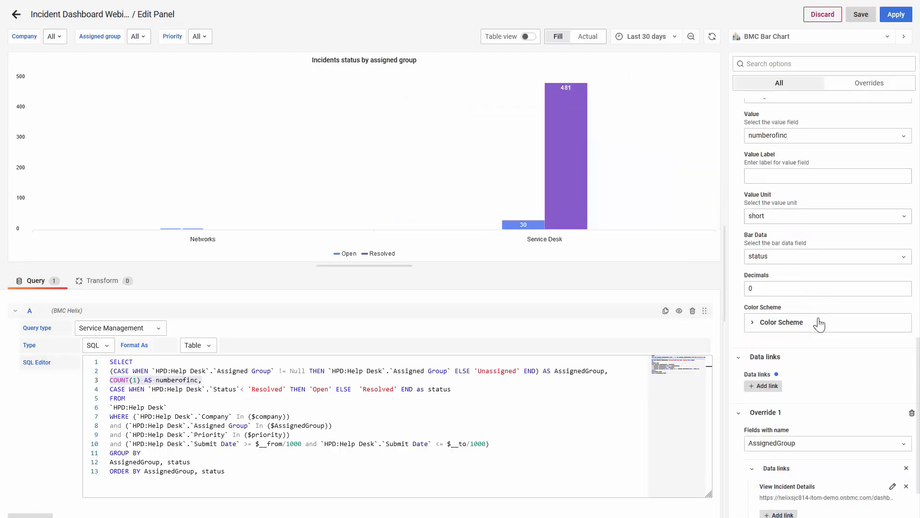
scroll(818, 321, down, 2)
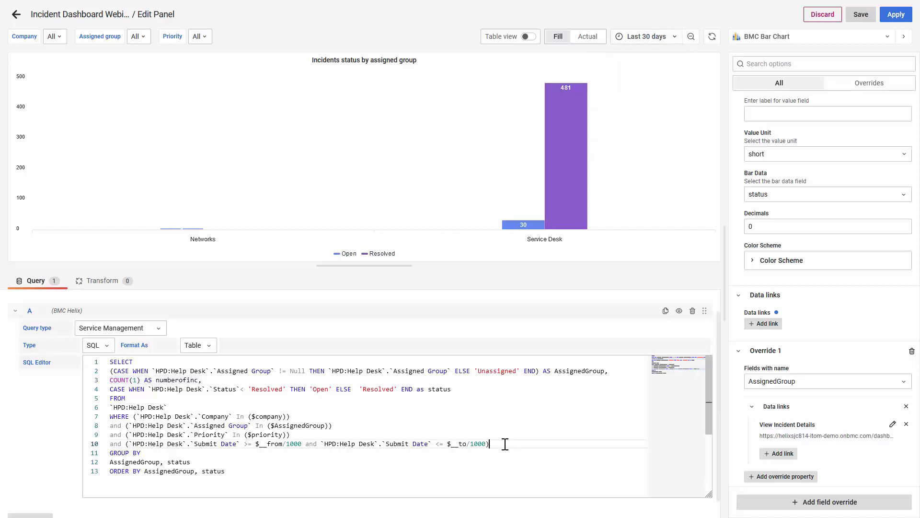
drag(505, 445, 110, 444)
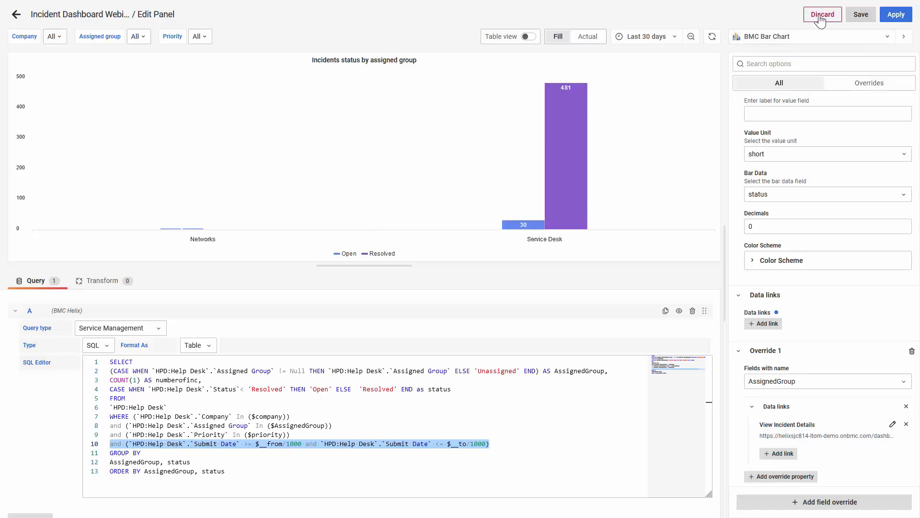
click(901, 18)
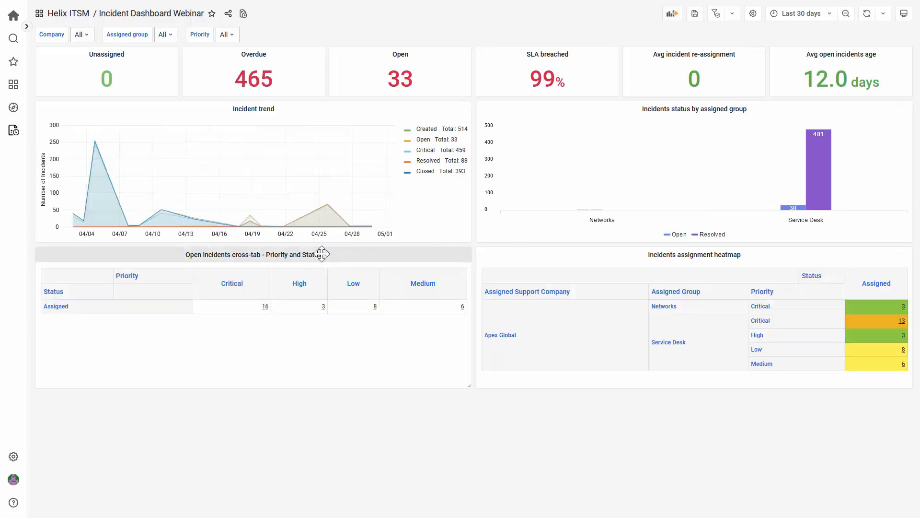
Step: Open the Open incidents cross-tab panel for editing and set the time range to Last 90 days
click(328, 258)
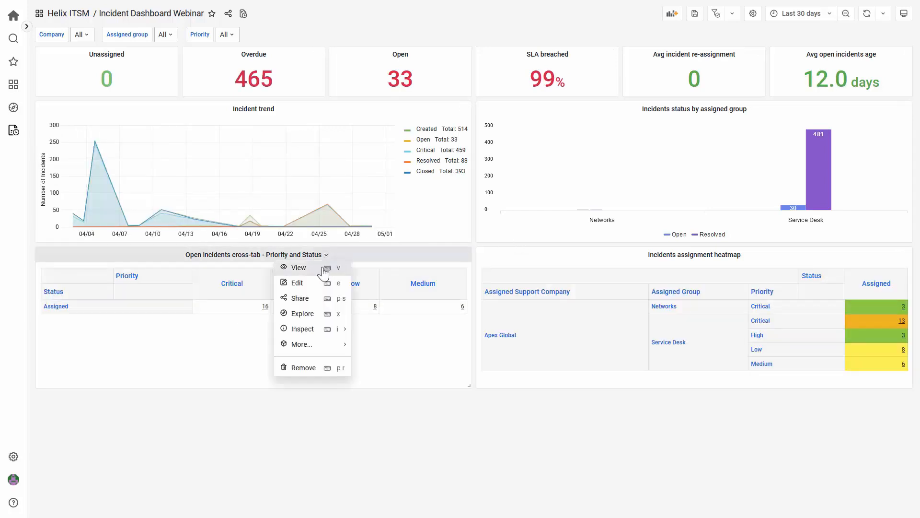
click(296, 282)
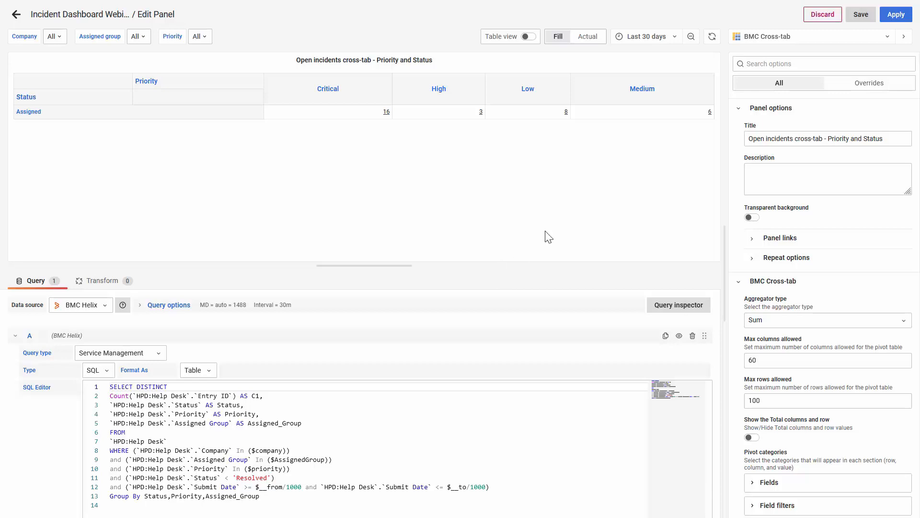
mouse_move(726, 1)
click(663, 36)
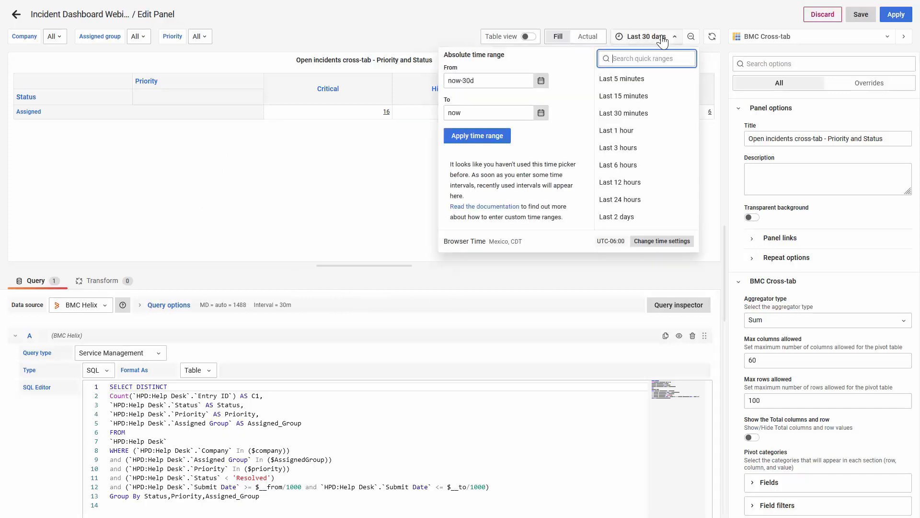
scroll(656, 187, down, 2)
click(656, 190)
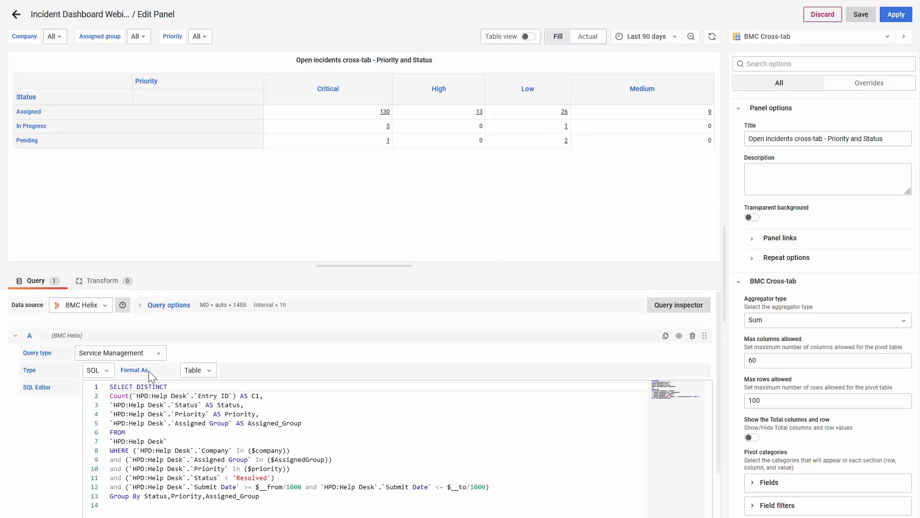
Step: Examine the cross-tab query's Entry ID count, Status and Priority columns, and its company, assigned group, priority, status and Submit Date conditions
drag(270, 399, 108, 399)
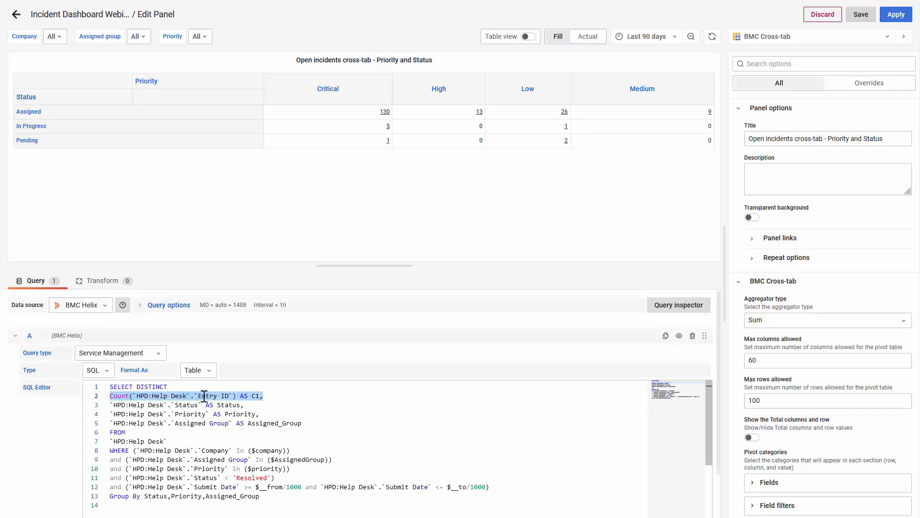
drag(245, 404, 172, 406)
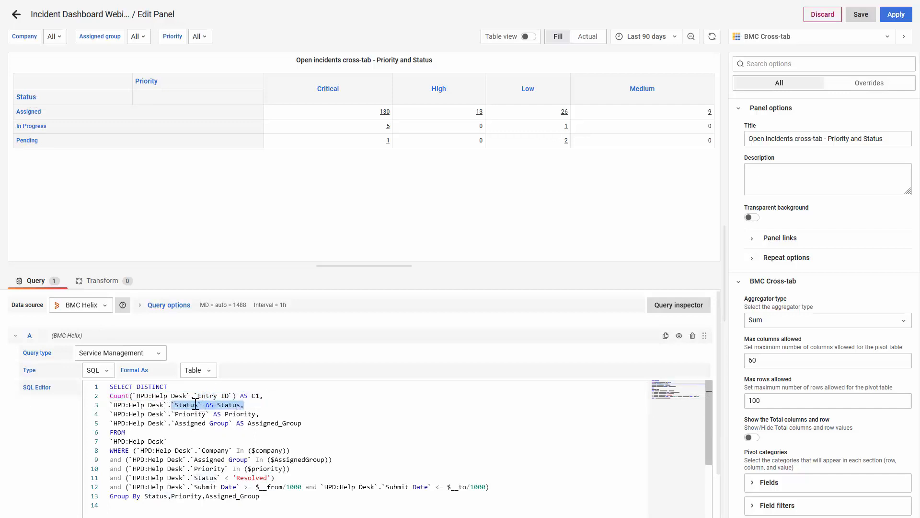
drag(281, 414, 182, 416)
drag(323, 425, 350, 445)
scroll(163, 420, down, 1)
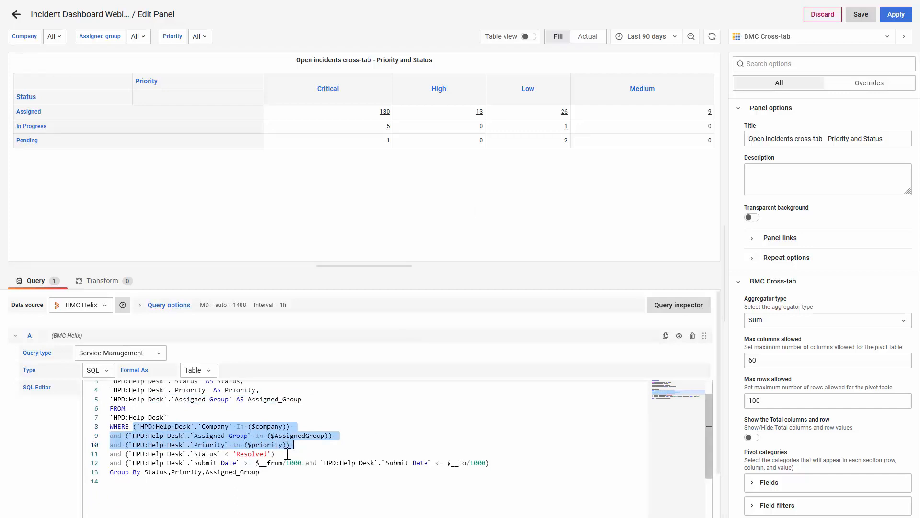
click(287, 454)
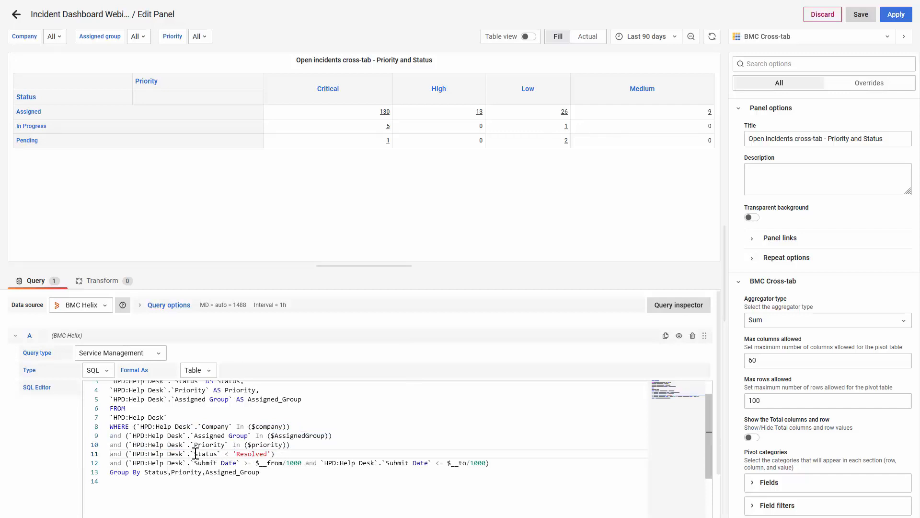
drag(145, 463, 498, 460)
click(507, 462)
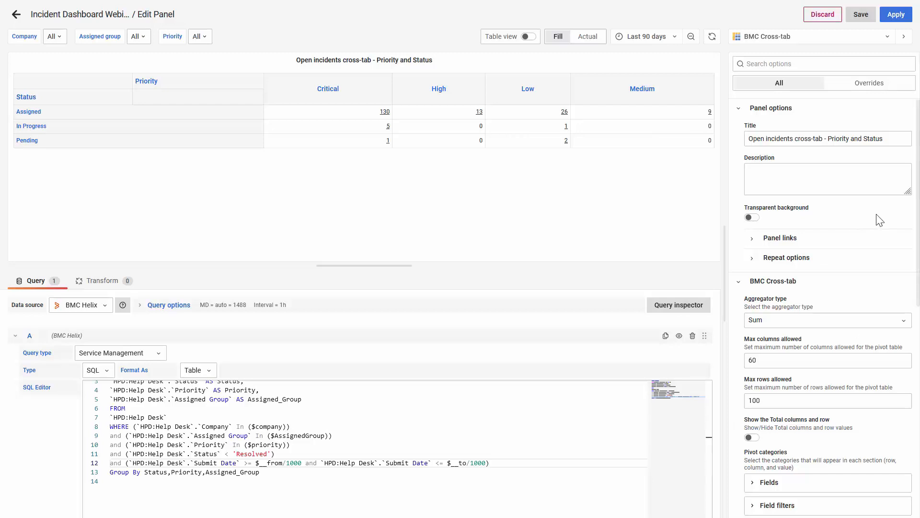
Step: Add the Assigned_Group pivot category to the cross-tab's column fields and move it to the row fields below Status
scroll(880, 220, down, 3)
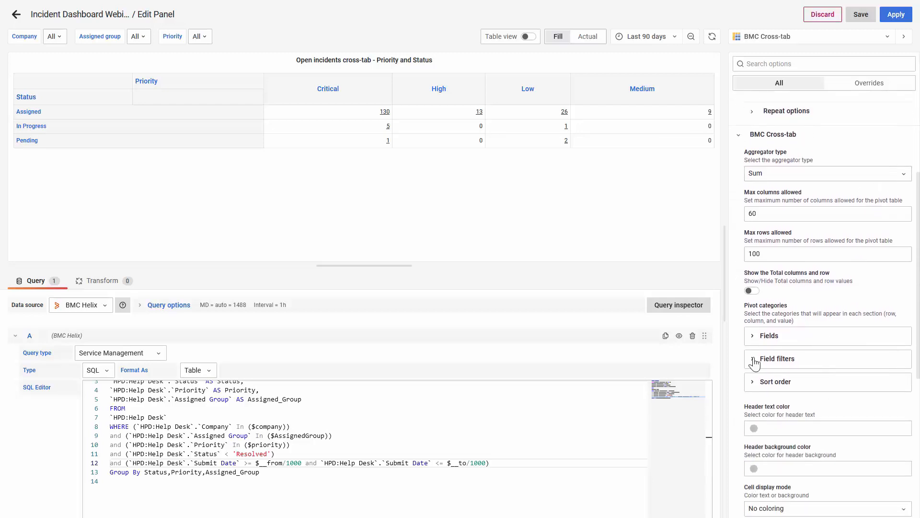
click(754, 342)
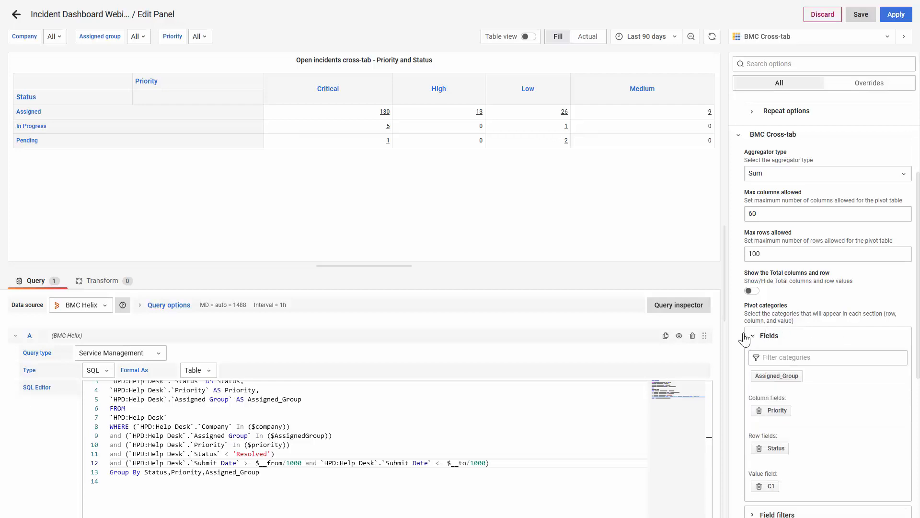
scroll(788, 351, down, 1)
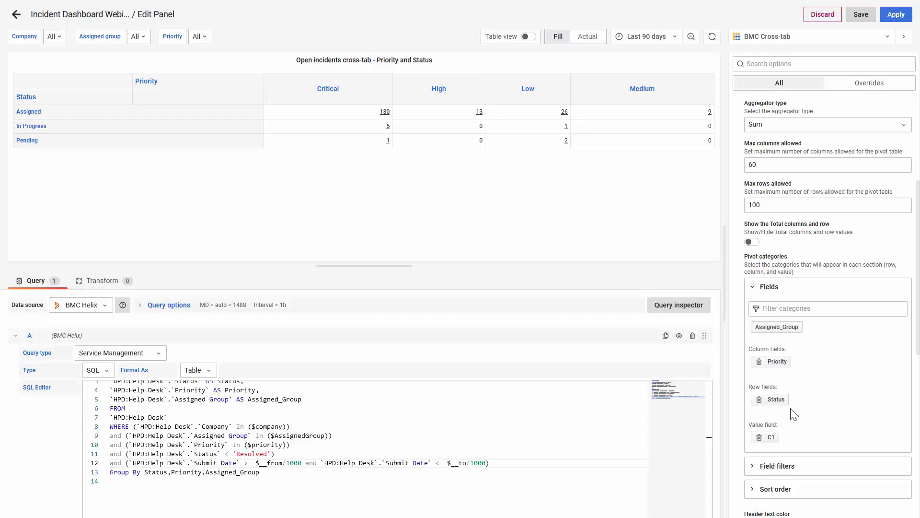
drag(777, 332, 773, 378)
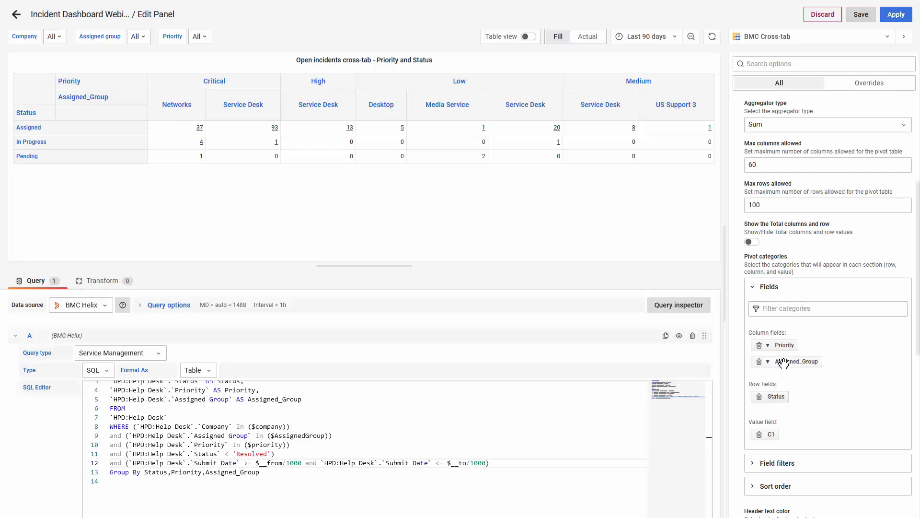
drag(787, 366, 781, 408)
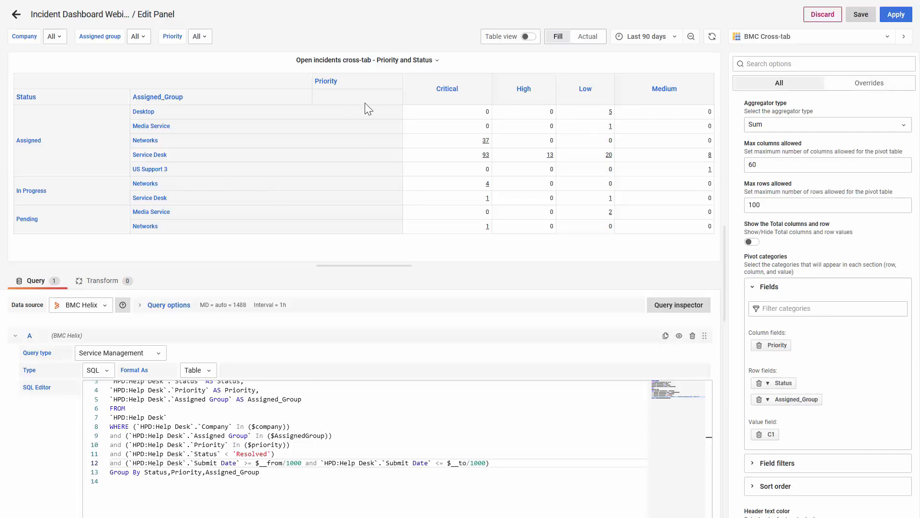
Step: Compare the cross-tab's C1 value field with the query's Count of Entry ID expression
scroll(781, 434, down, 1)
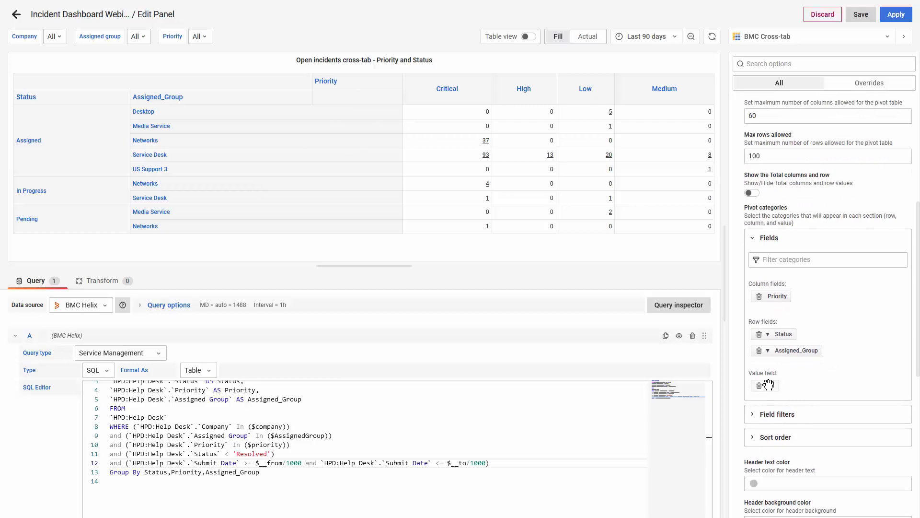
scroll(237, 428, up, 1)
drag(279, 398, 41, 397)
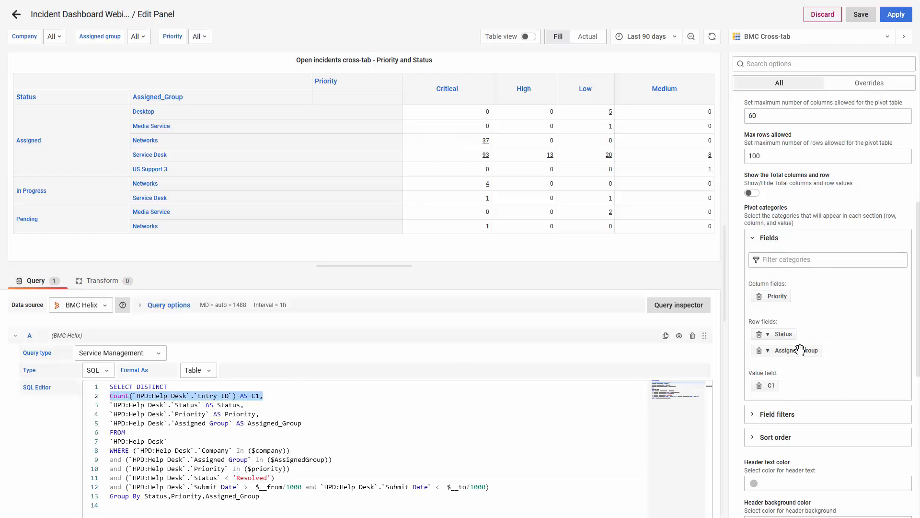
Step: Remove Assigned_Group from the cross-tab's row fields and discard the panel edits
click(759, 351)
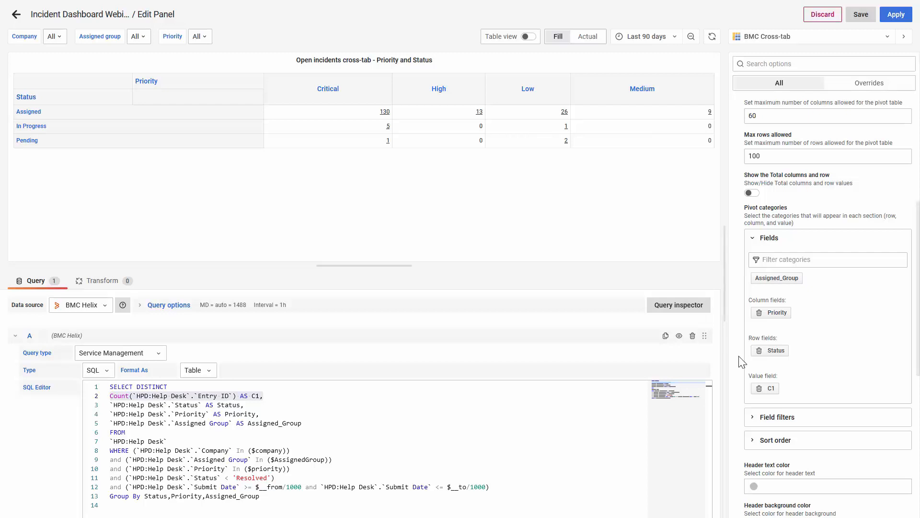
scroll(740, 363, down, 7)
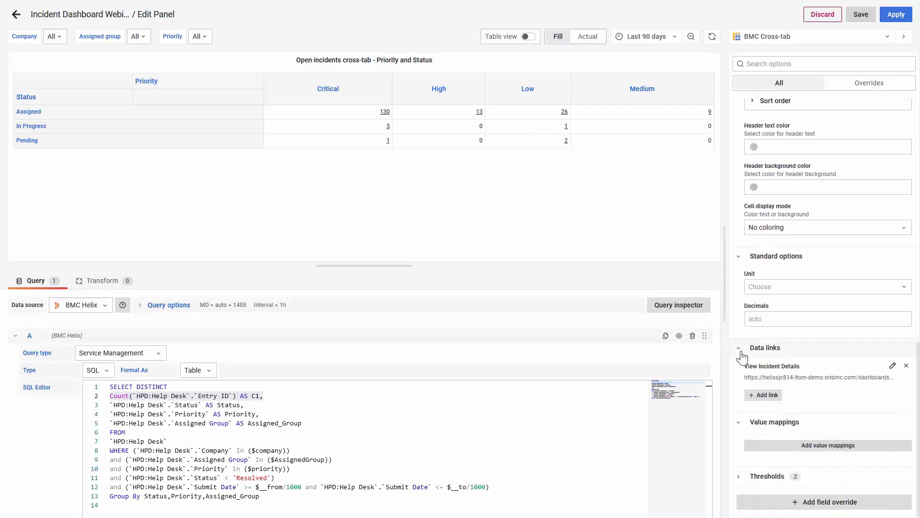
click(819, 20)
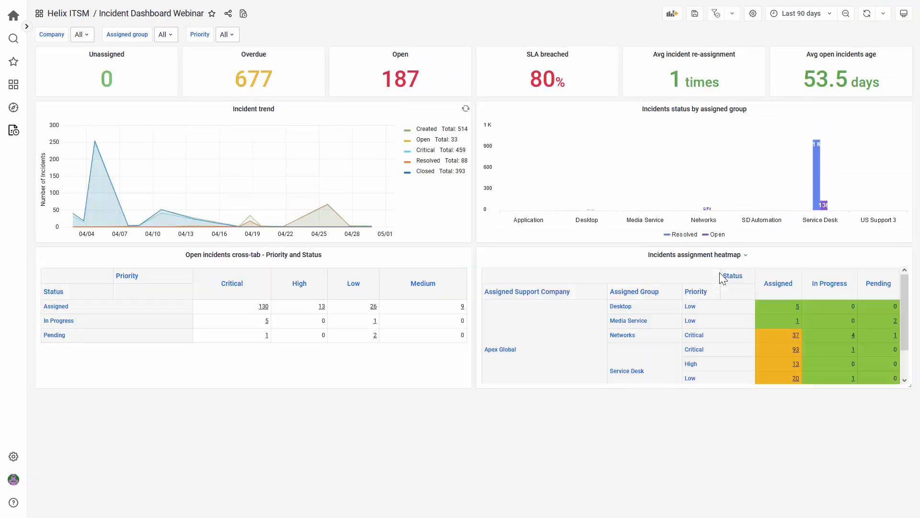
Step: Open the Incidents assignment heatmap panel for editing and examine the Assigned Support Company column in its SQL query
click(746, 256)
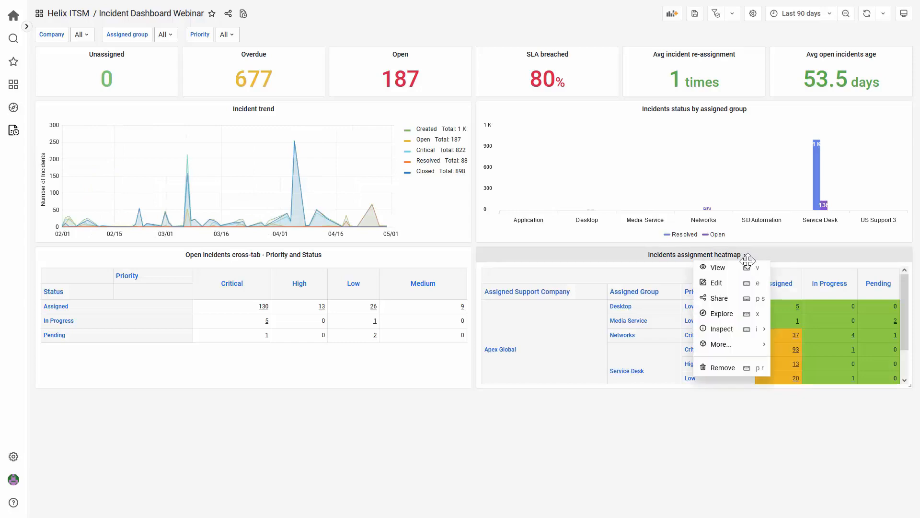
click(726, 284)
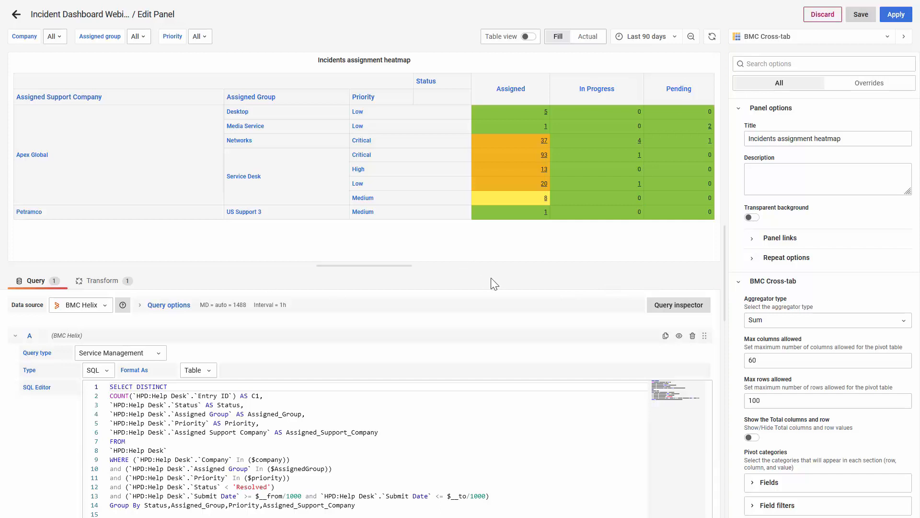
scroll(309, 465, down, 3)
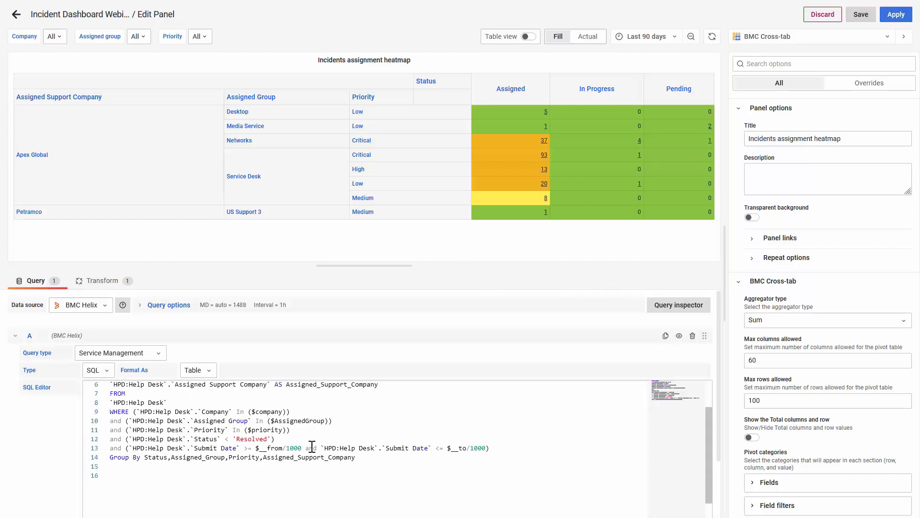
scroll(311, 466, up, 3)
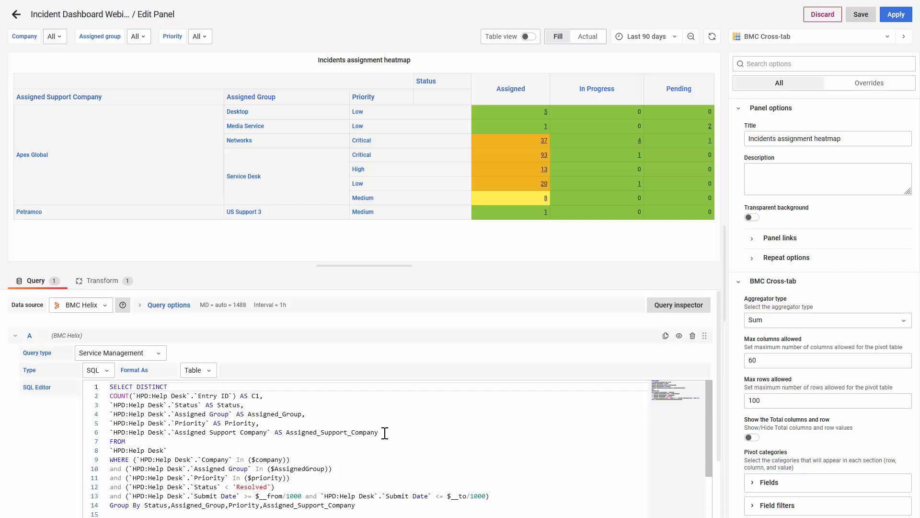
drag(385, 433, 172, 434)
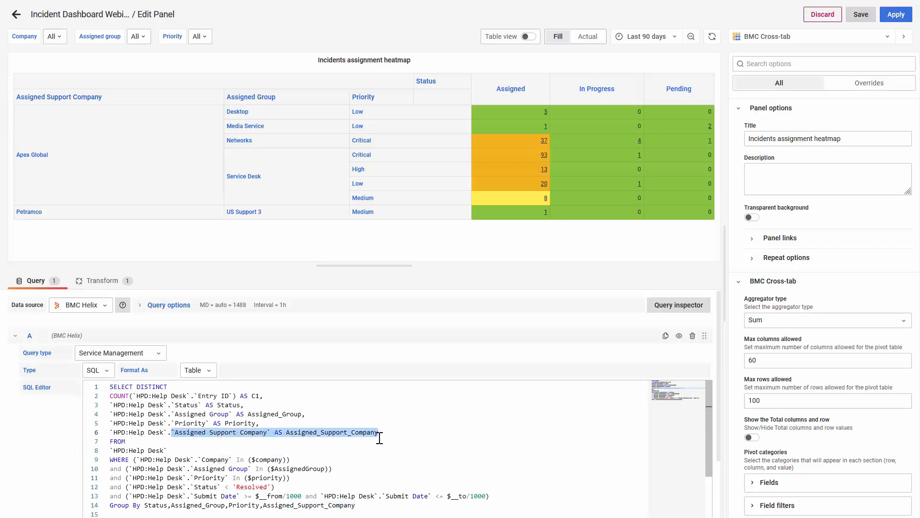
click(363, 432)
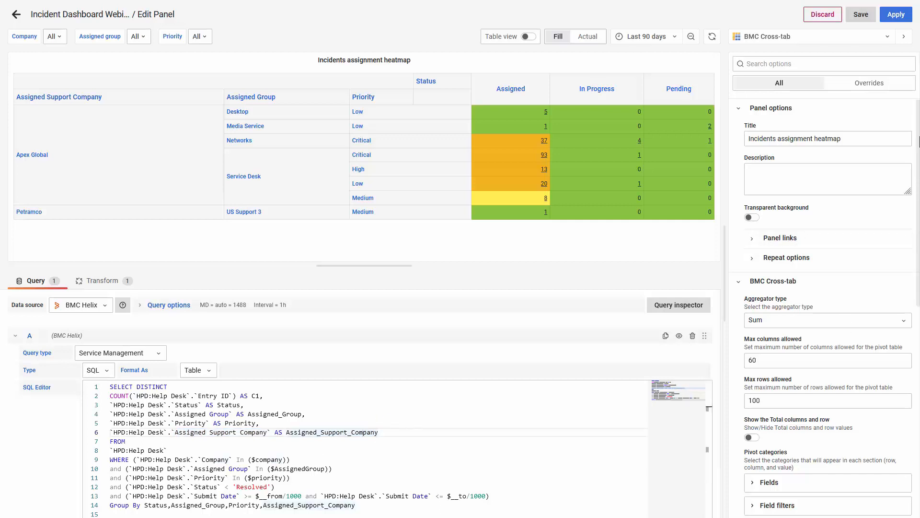
Step: Expand the heatmap's pivot category fields to examine its column, row and value assignments
scroll(826, 266, down, 2)
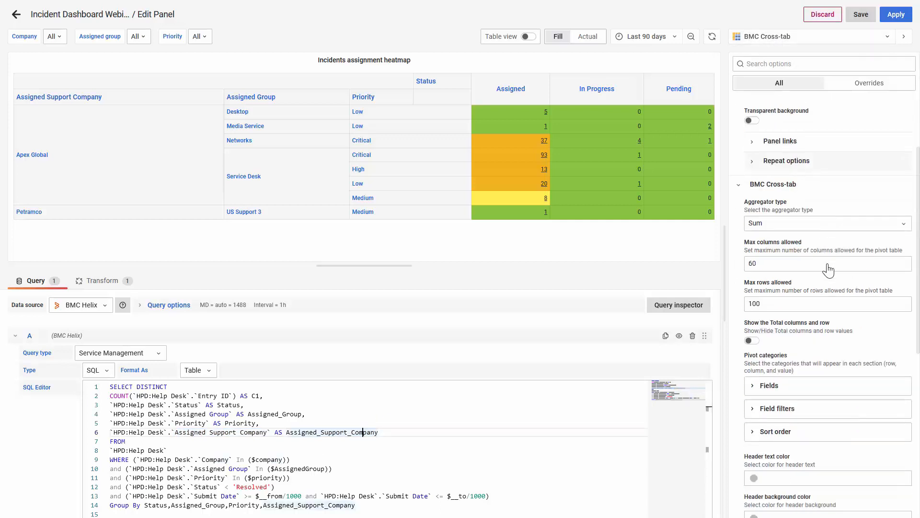
scroll(815, 287, down, 2)
click(762, 288)
scroll(806, 335, down, 1)
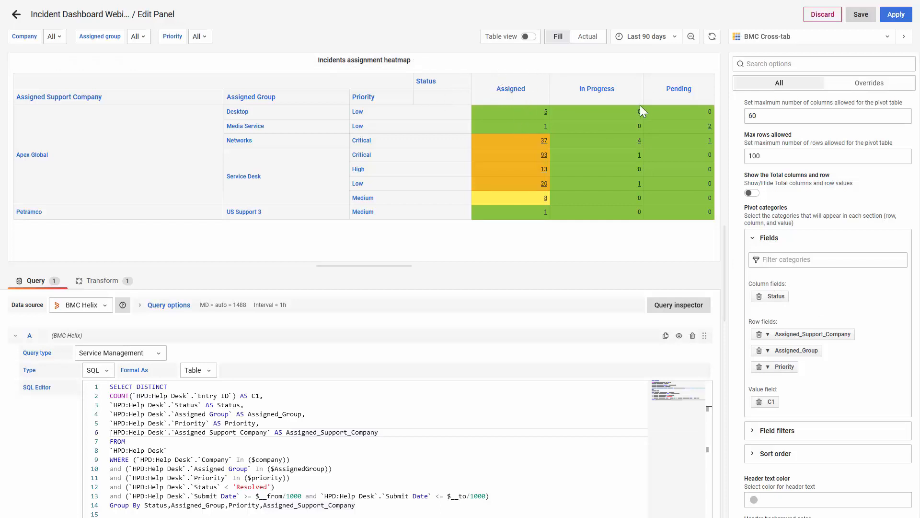
Step: Expand the heatmap panel's threshold settings and examine the colour assigned to each value range
scroll(866, 367, down, 4)
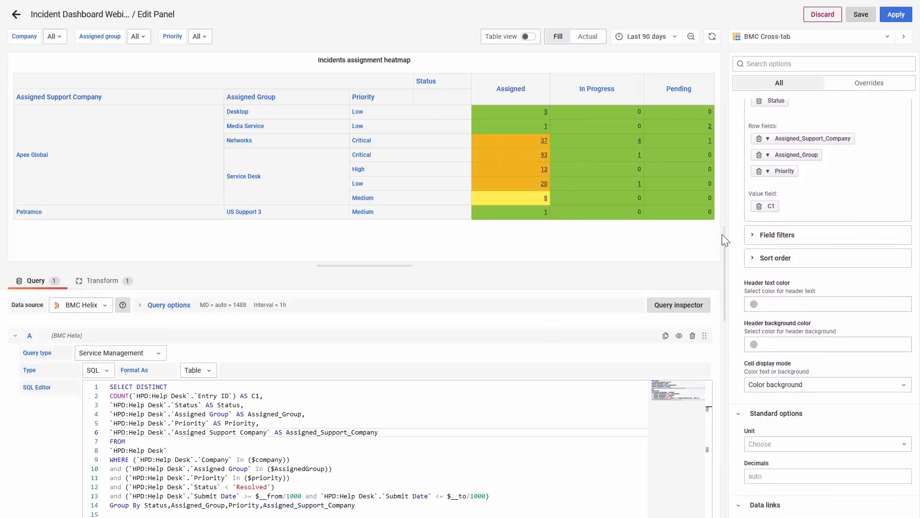
scroll(851, 316, down, 2)
scroll(852, 317, down, 1)
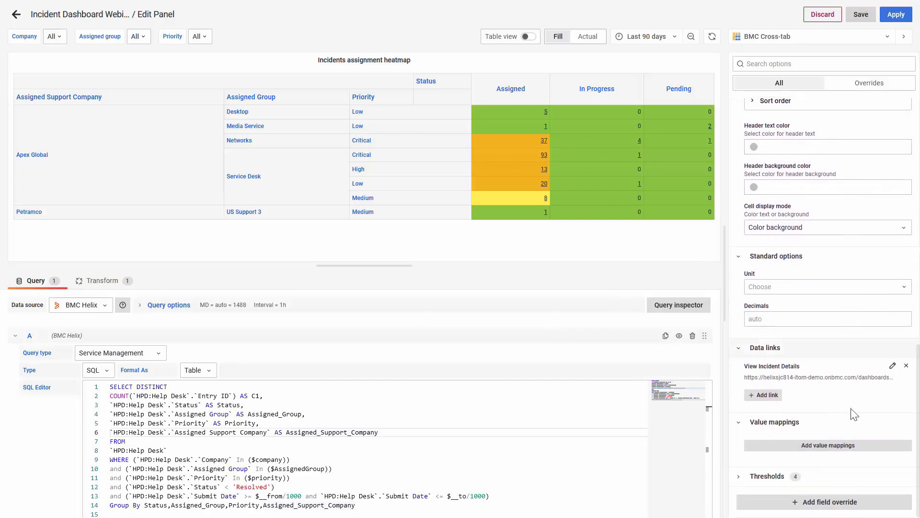
click(757, 476)
scroll(891, 404, down, 3)
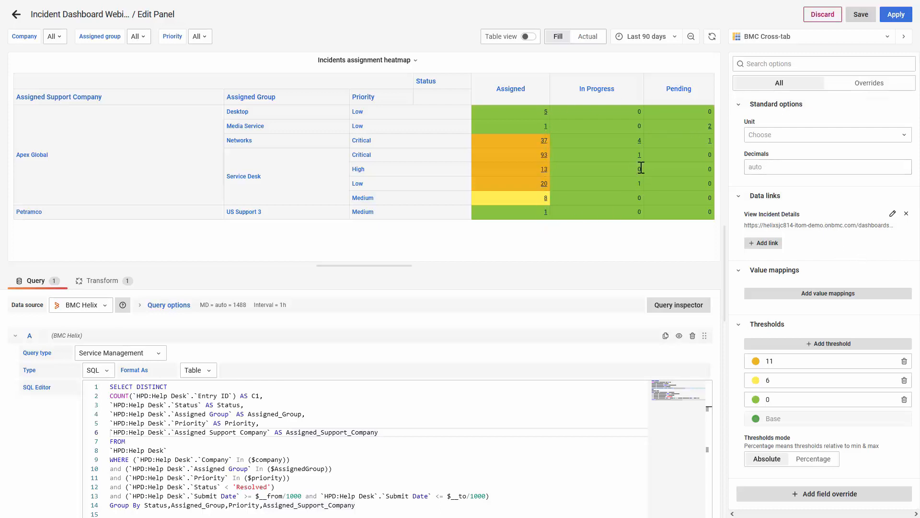
Step: Drill through from the Media Service pending count and the Networks critical in-progress count to view their incident details, and return to the panel editor
click(709, 126)
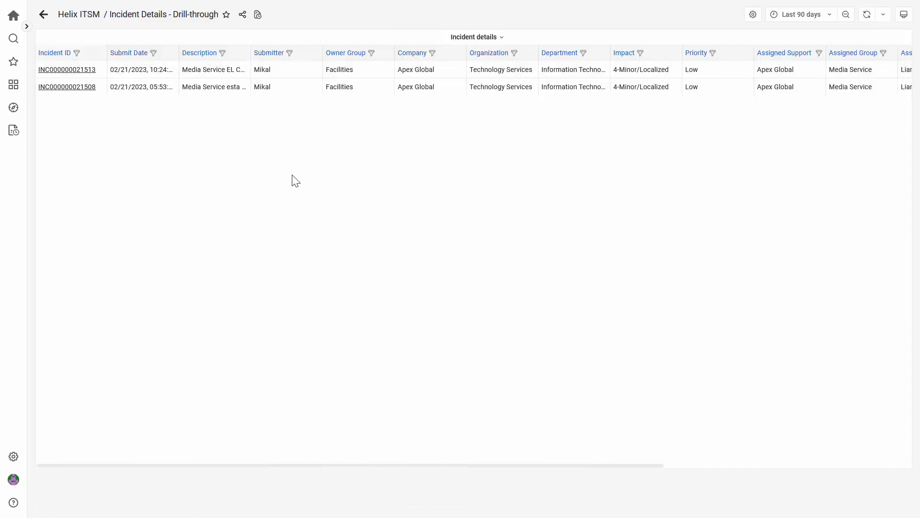
click(166, 9)
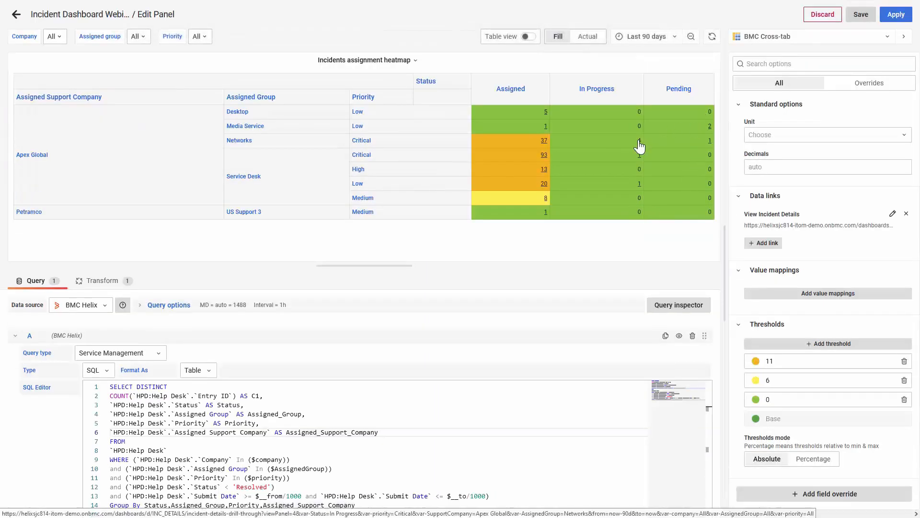
click(652, 128)
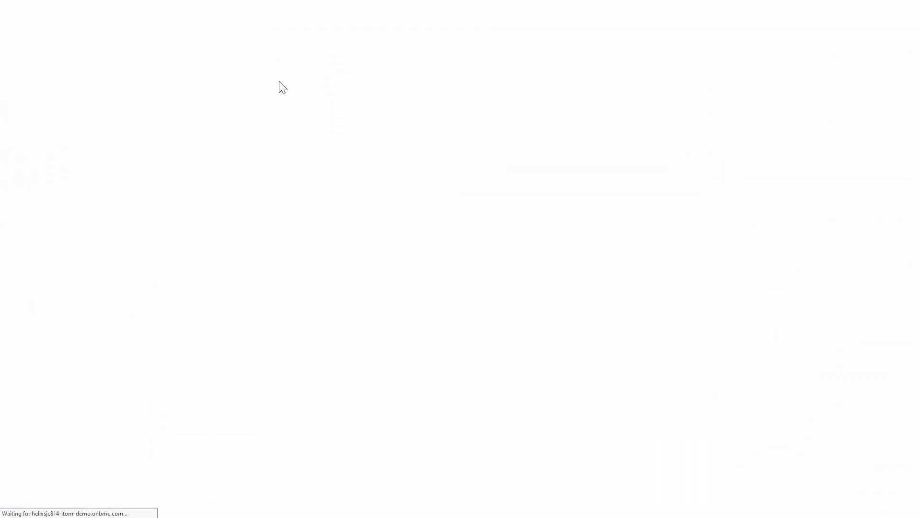
mouse_move(282, 11)
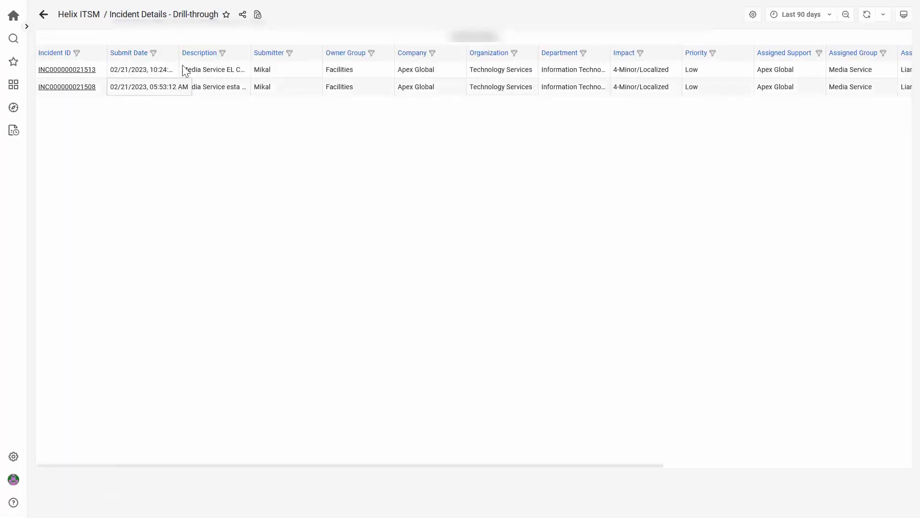
click(270, 10)
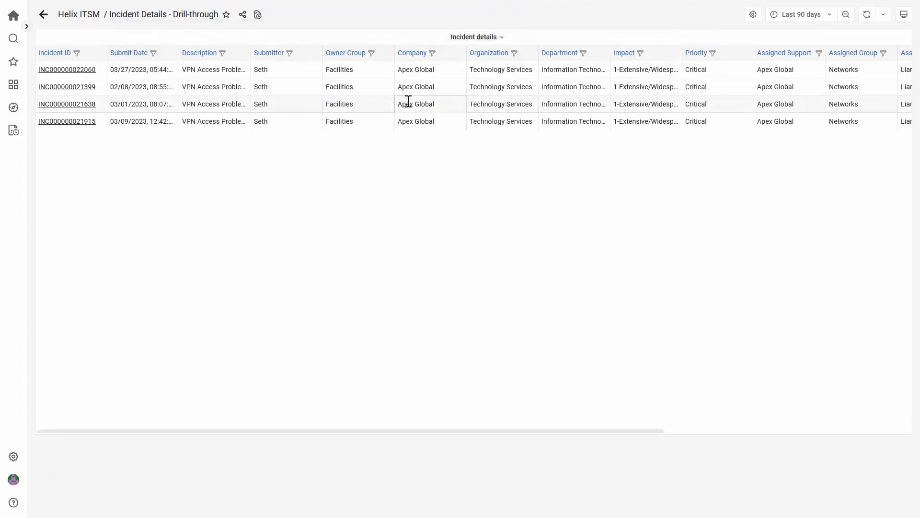
mouse_move(240, 2)
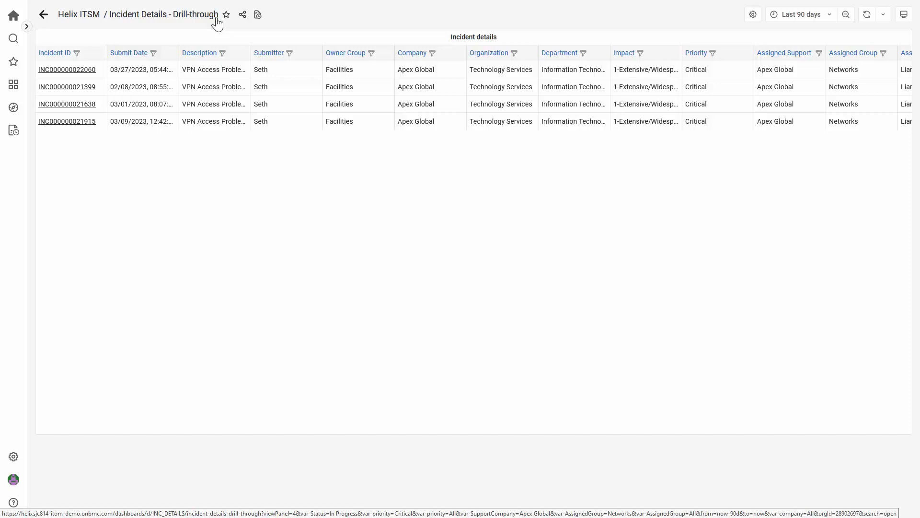
click(195, 15)
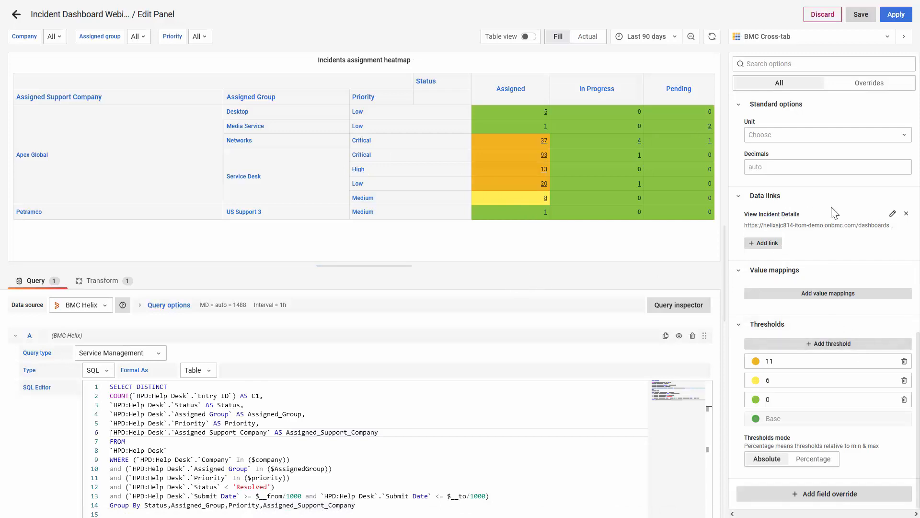
Step: Open the View Incident Details data link for editing and examine the base address and dashboard path of its URL
click(892, 215)
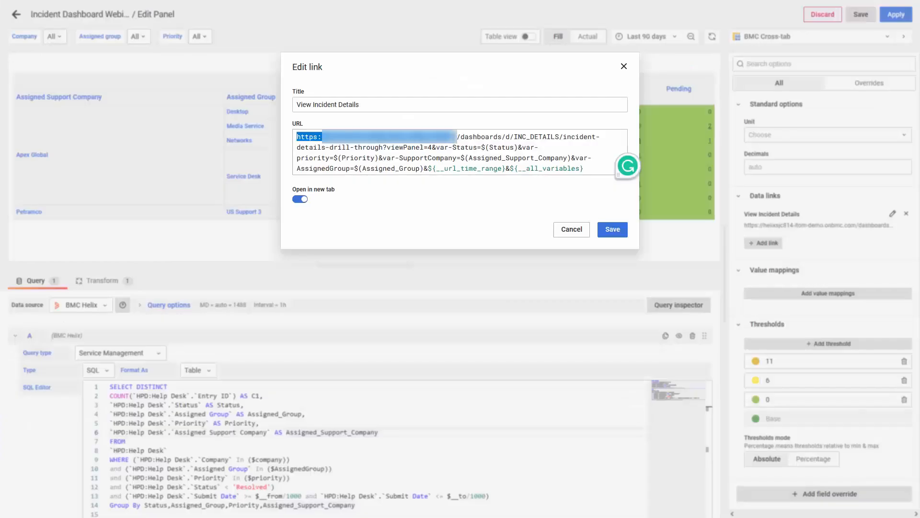
click(455, 137)
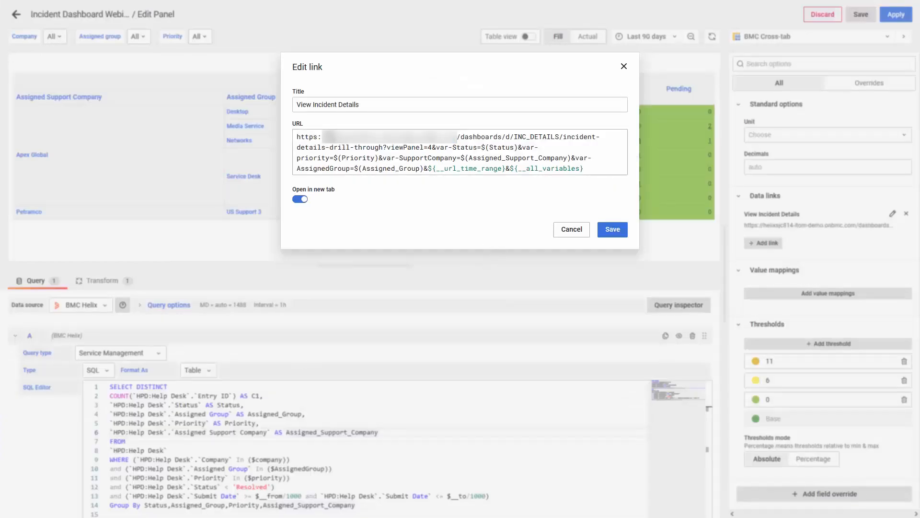
drag(295, 137, 434, 149)
click(443, 149)
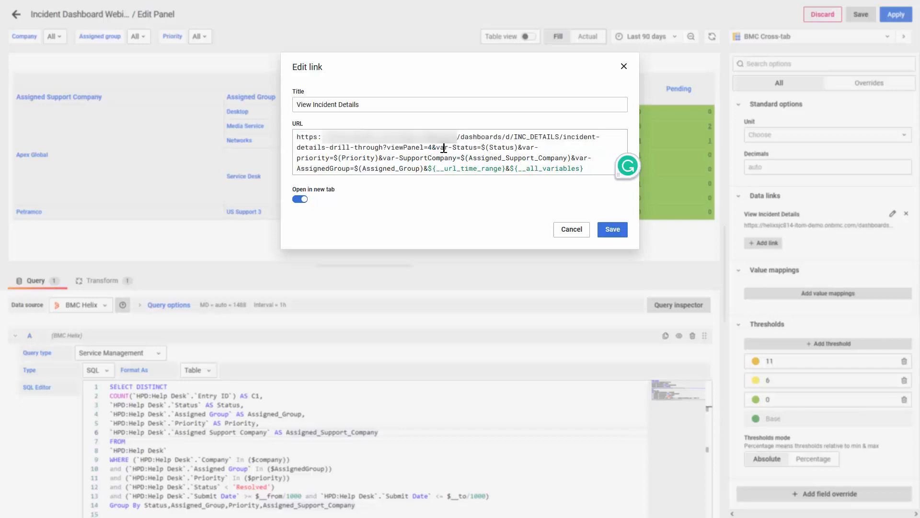
Step: Examine how the link URL passes the clicked cell's status through var-Status=$(Status)
drag(433, 148, 450, 149)
click(460, 147)
shift+click(478, 147)
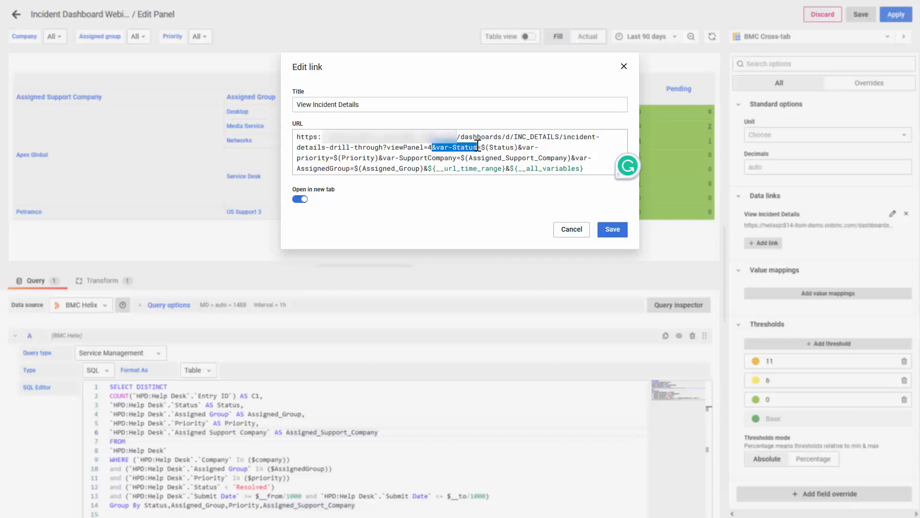
drag(482, 147, 520, 147)
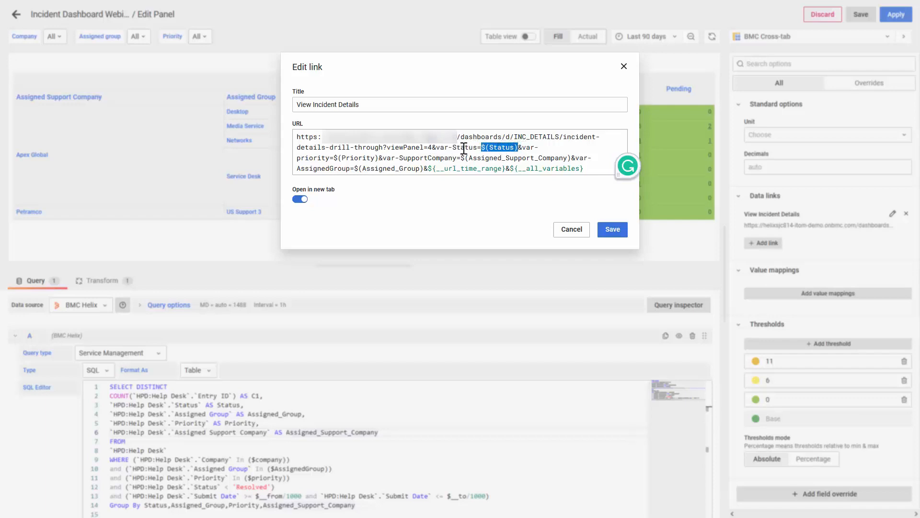
drag(481, 146, 527, 146)
click(532, 147)
Step: Examine the priority, support company and assigned group variables in the link URL, plus its time range and all-variables parameters
drag(296, 157, 461, 155)
click(405, 157)
click(486, 159)
drag(426, 168, 599, 168)
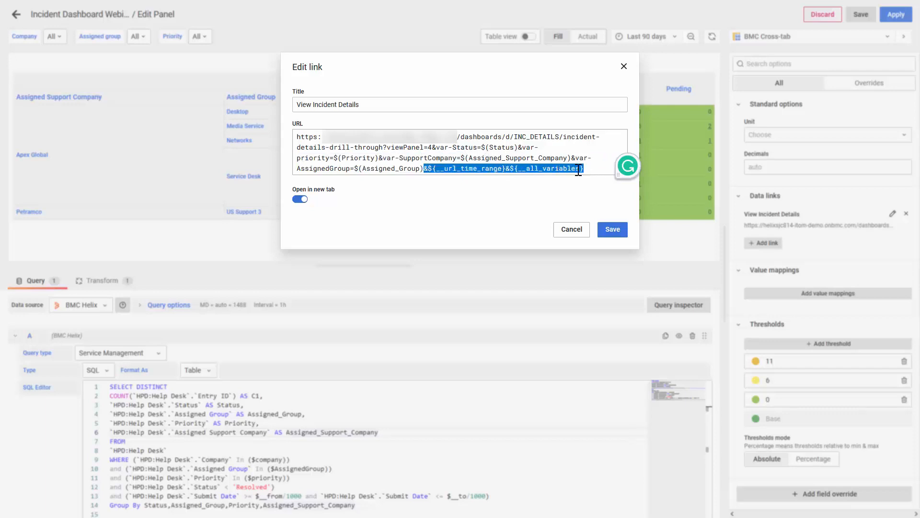
click(591, 168)
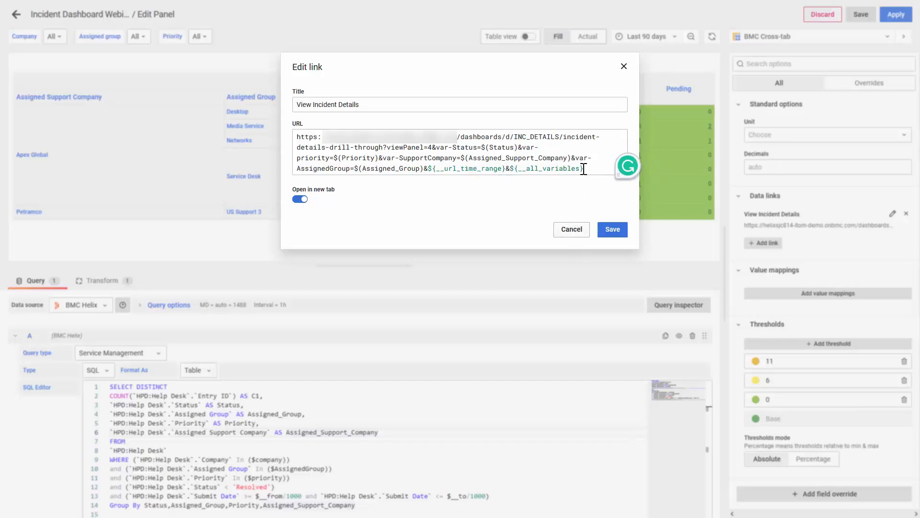
Step: Switch to Notepad to collect the data link's URL template and the resolved drill-through URL of the critical Networks pending count
drag(584, 168, 112, 130)
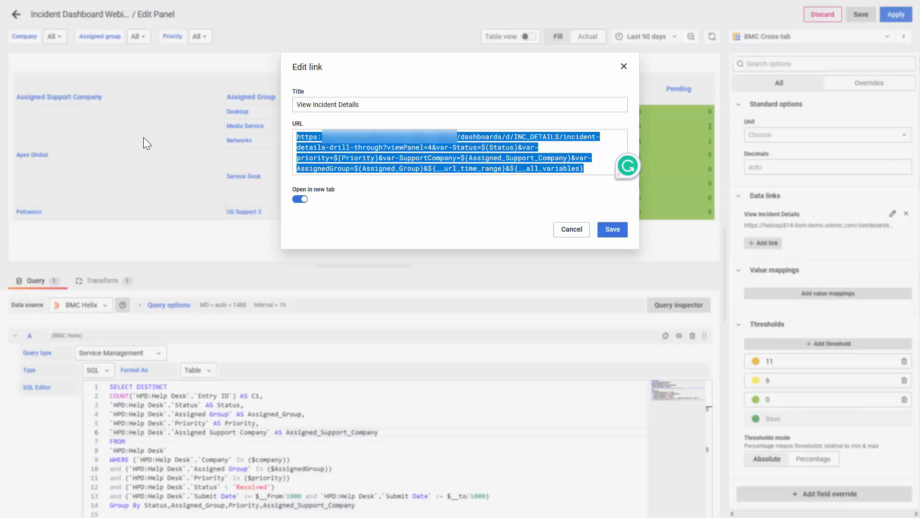
click(572, 230)
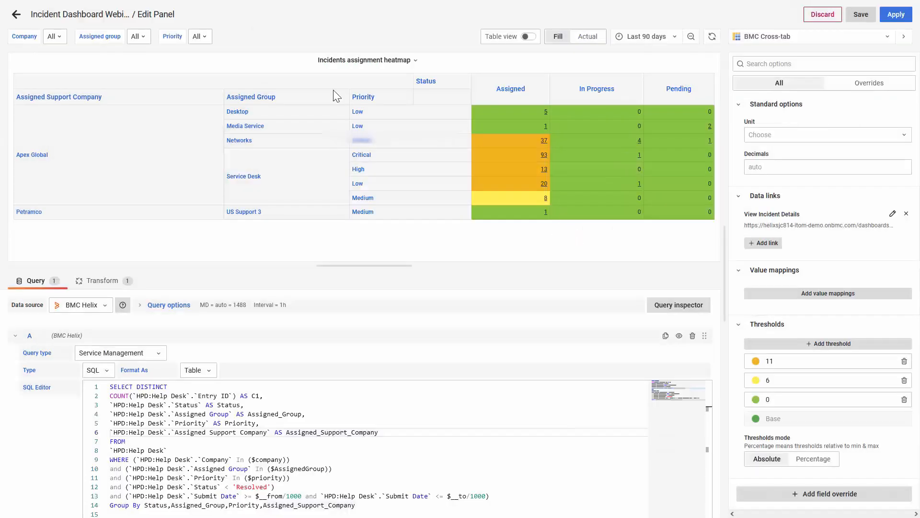
key(alt+Tab)
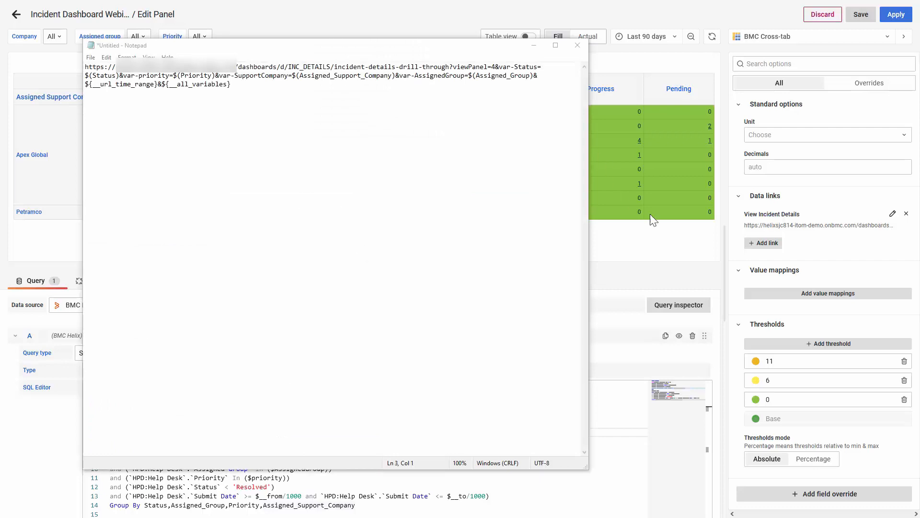
click(706, 197)
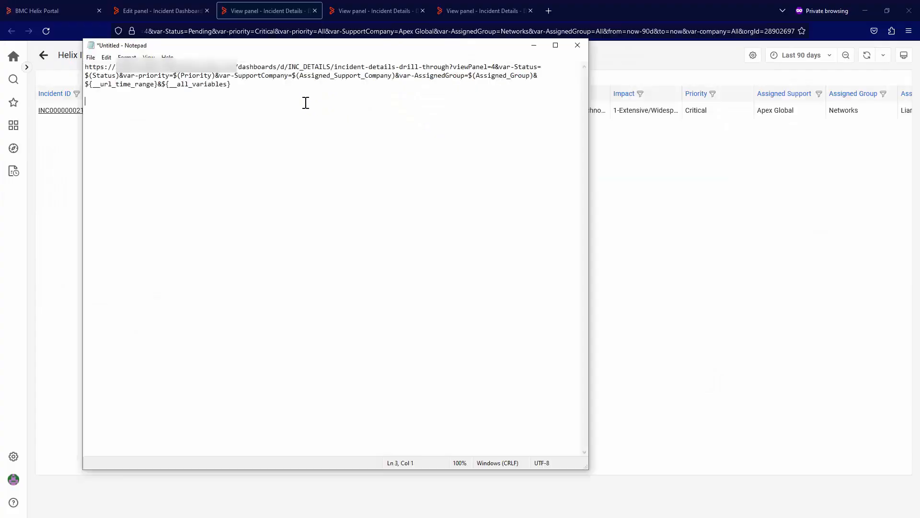
key(ctrl+v)
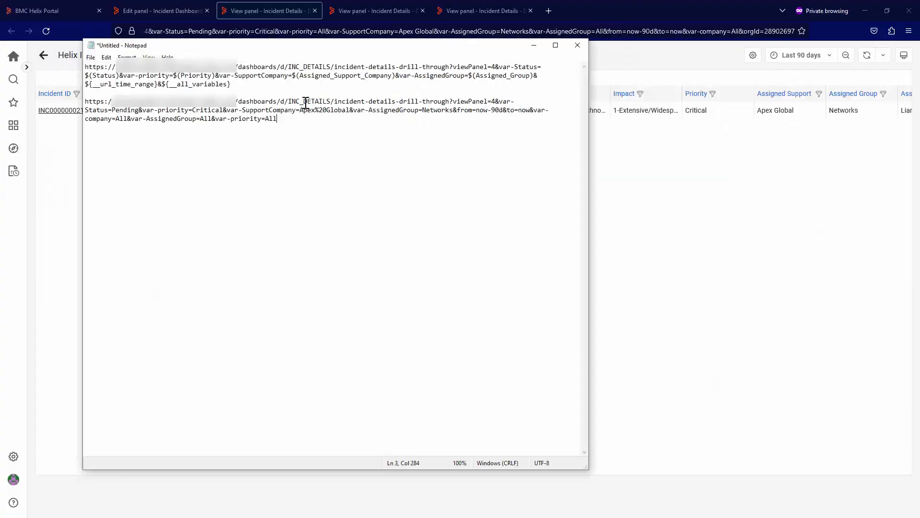
Step: Compare the priority, support company, assigned group and time range parameters of the template URL with those of the resolved URL
click(283, 102)
drag(138, 76, 220, 77)
drag(193, 110, 222, 114)
click(308, 75)
drag(238, 76, 385, 77)
click(360, 102)
drag(280, 111, 449, 111)
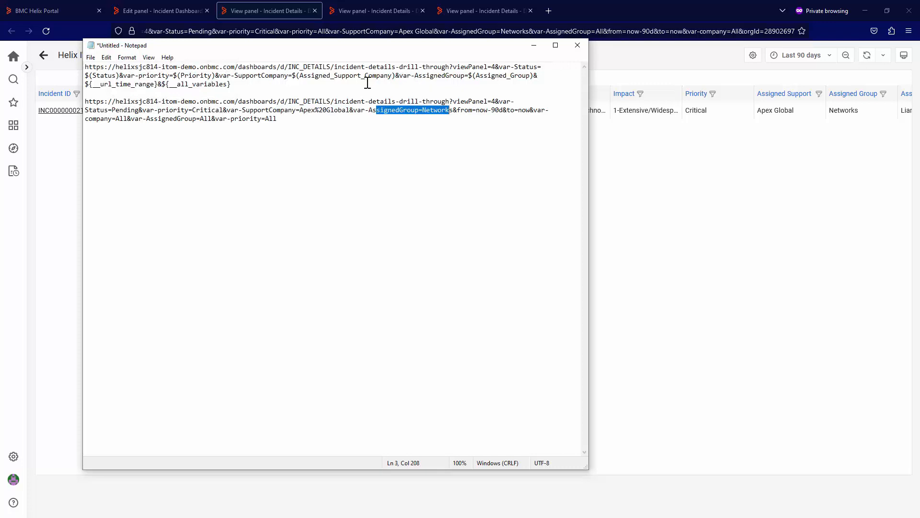
click(510, 110)
drag(455, 112, 42, 99)
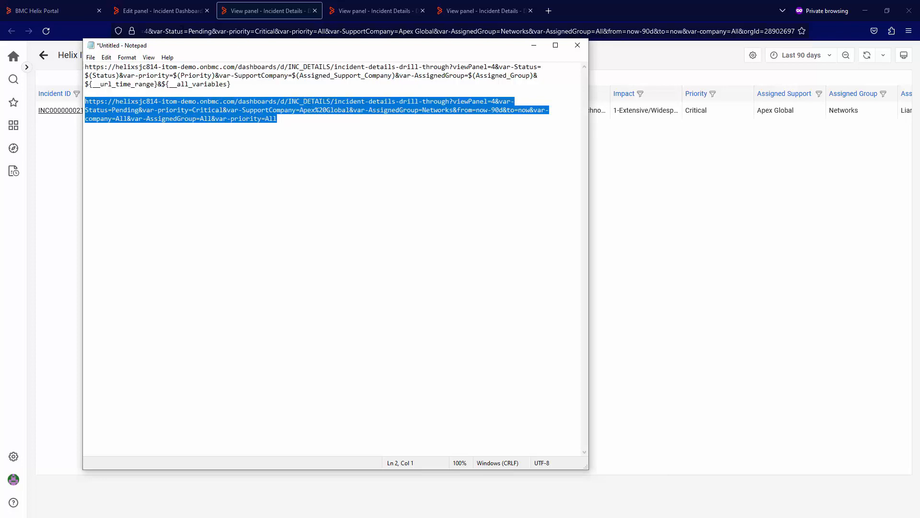
Step: Return to the heatmap's panel editor in the browser and discard the panel edits
click(175, 13)
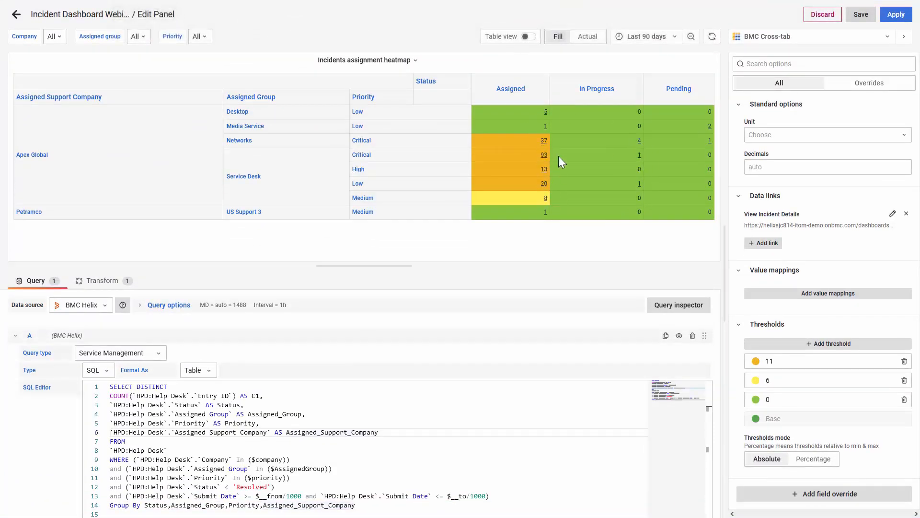
mouse_move(301, 6)
click(823, 14)
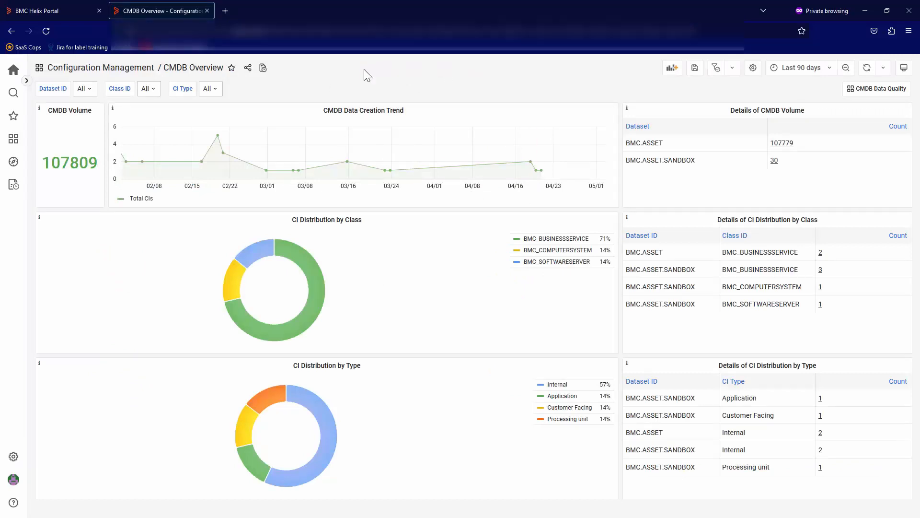
Step: Open the CMDB Overview dashboard's CMDB Volume panel for editing and examine the two InstanceId counts in its SQL query
click(92, 113)
click(72, 140)
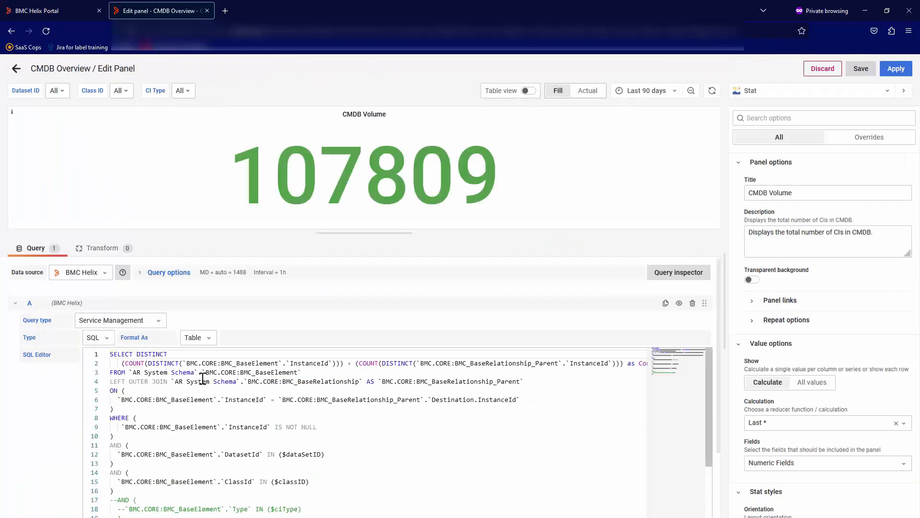
drag(134, 364, 200, 361)
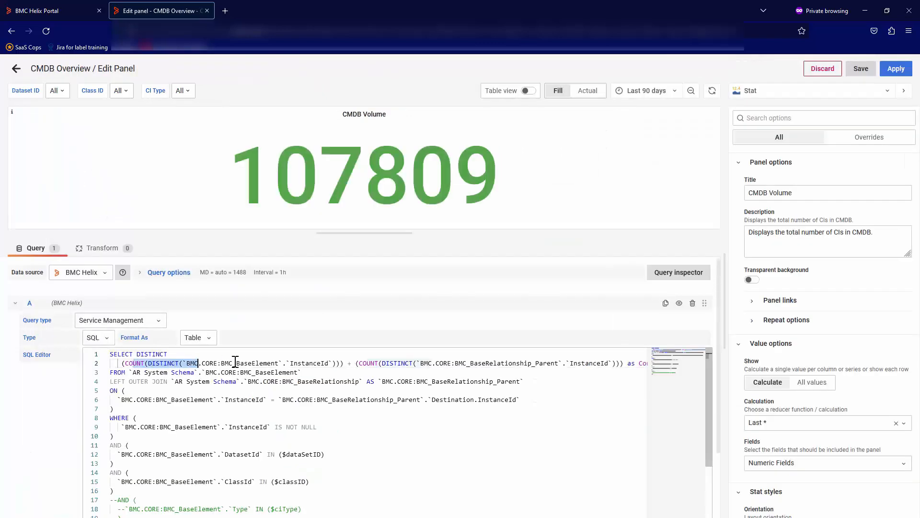
click(256, 363)
drag(288, 362, 331, 362)
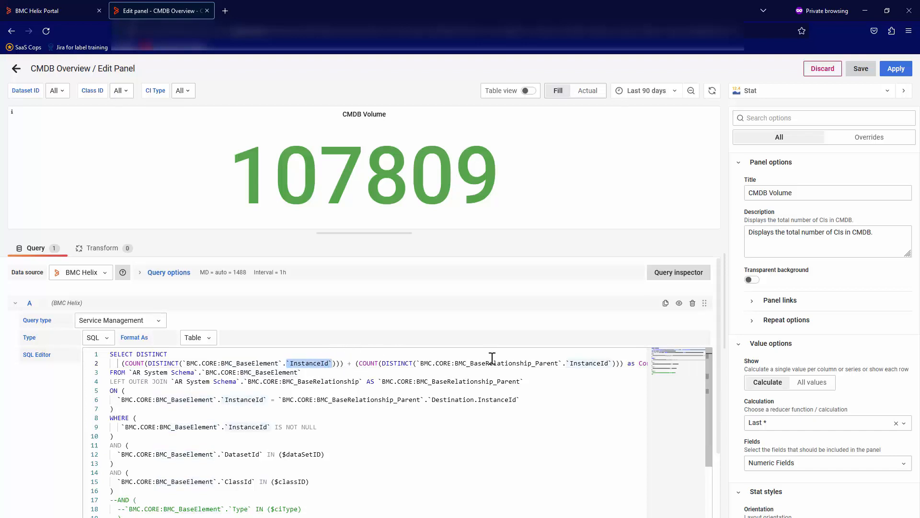
click(473, 363)
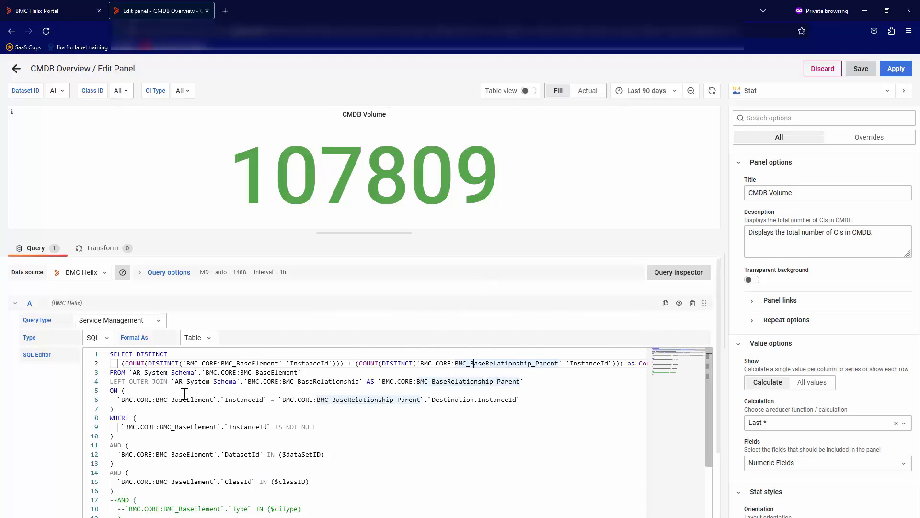
Step: Examine the query's LEFT OUTER JOIN to BMC_BaseRelationship and its condition matching InstanceId with Destination.InstanceId
click(171, 381)
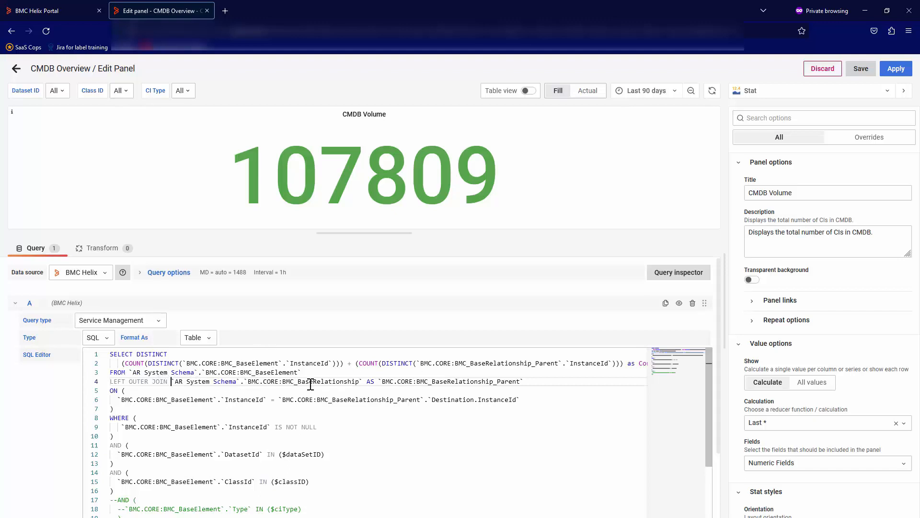
drag(225, 399, 264, 399)
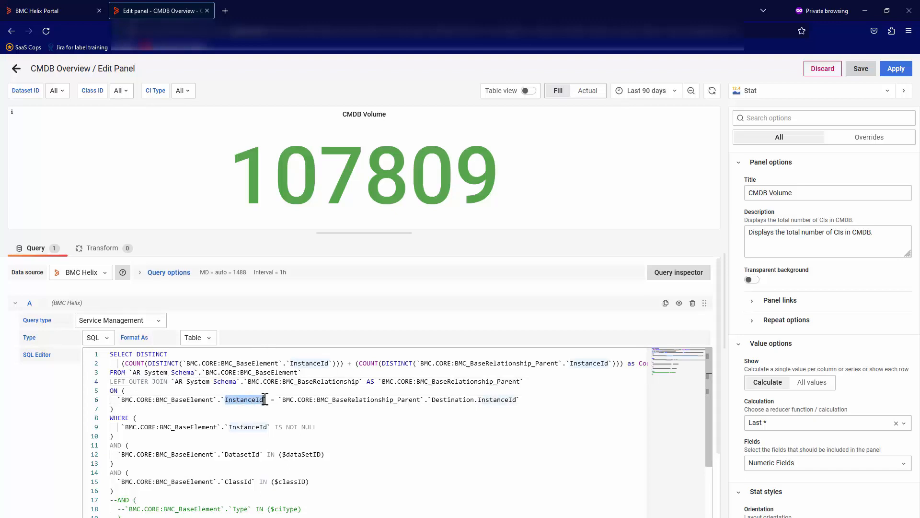
click(482, 401)
click(432, 401)
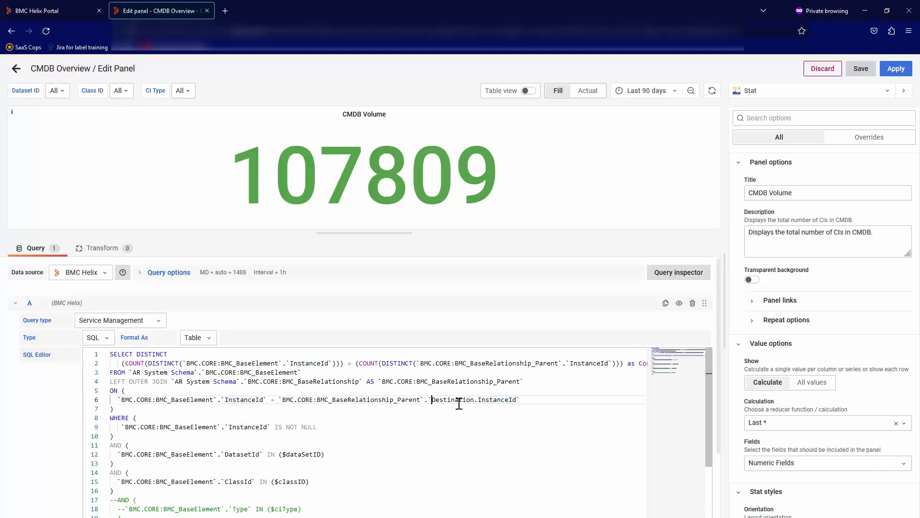
shift+click(511, 401)
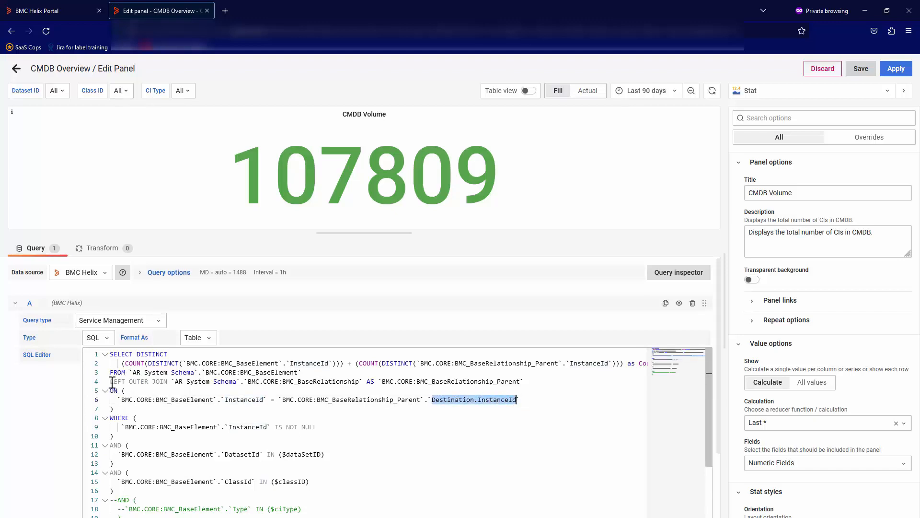
drag(110, 382, 169, 381)
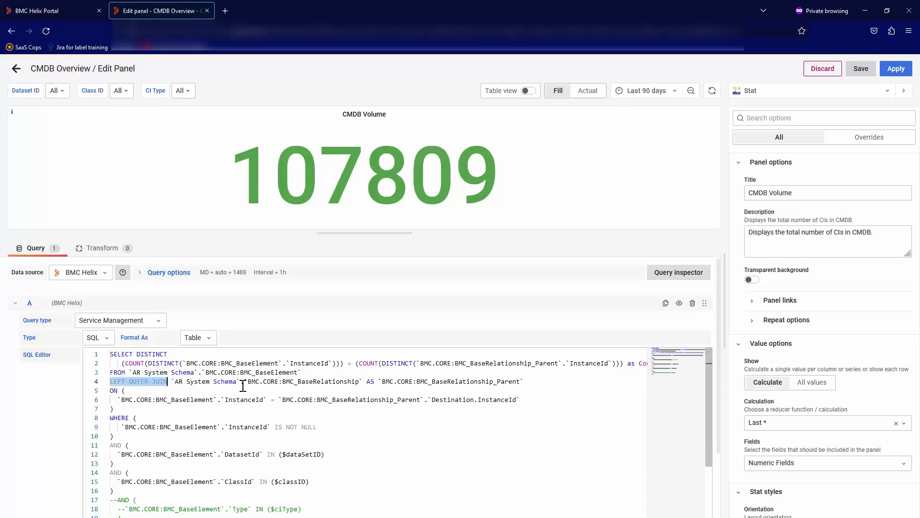
Step: Review the CMDB Volume query's WHERE filters on InstanceId, DatasetId and ClassId, and discard the panel edits
scroll(280, 386, down, 1)
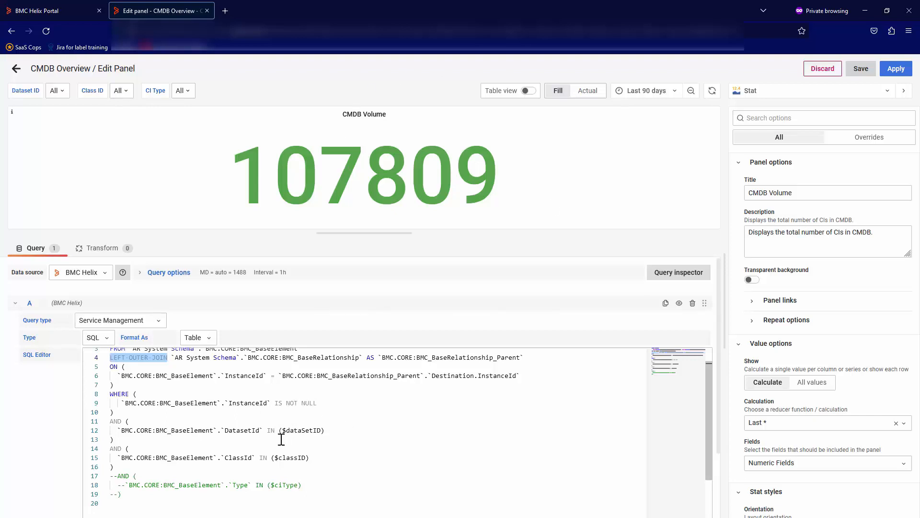
click(347, 443)
scroll(348, 444, down, 1)
scroll(370, 420, up, 1)
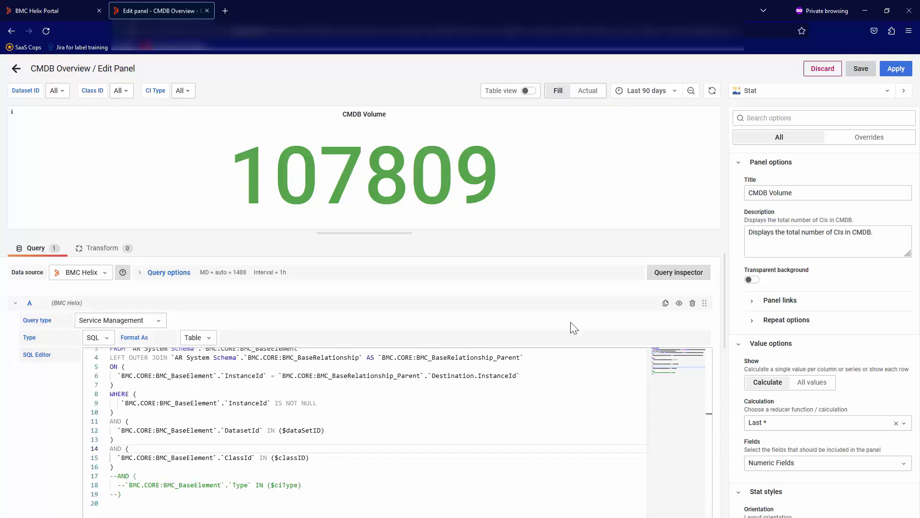
scroll(379, 392, up, 1)
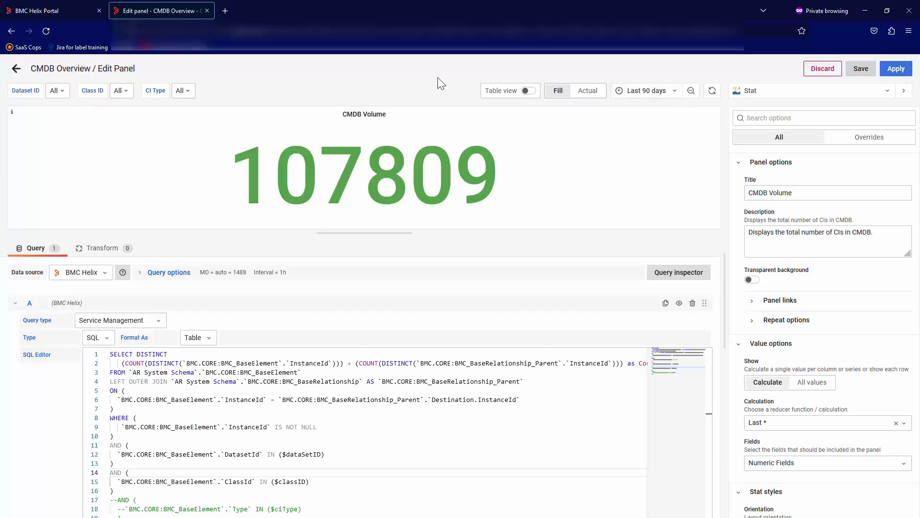
click(821, 72)
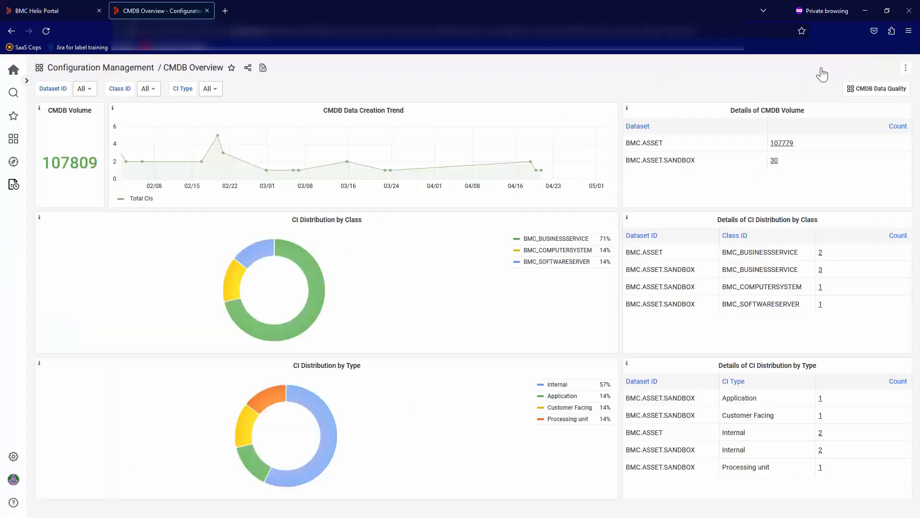
Step: Open the CMDB Data Creation Trend panel for editing and examine the CreateDate column aliased as __time__ in its query
click(407, 110)
click(380, 139)
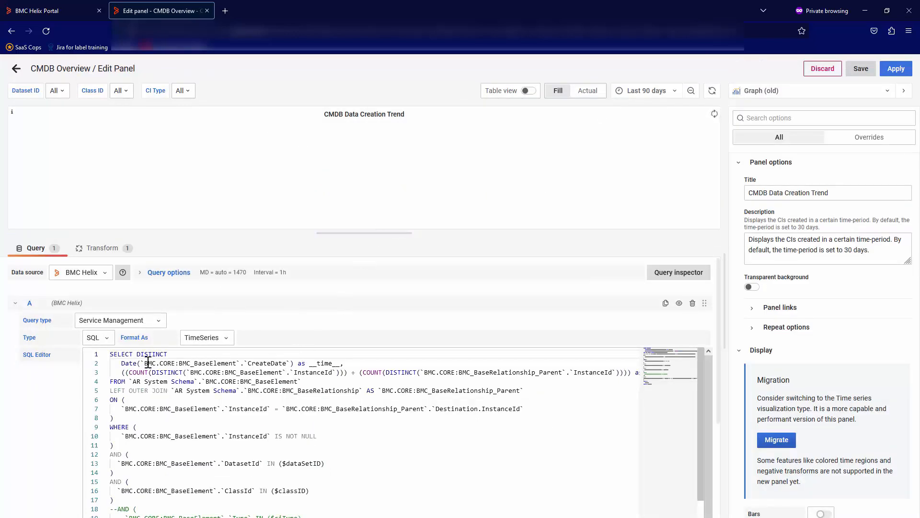
drag(122, 363, 344, 368)
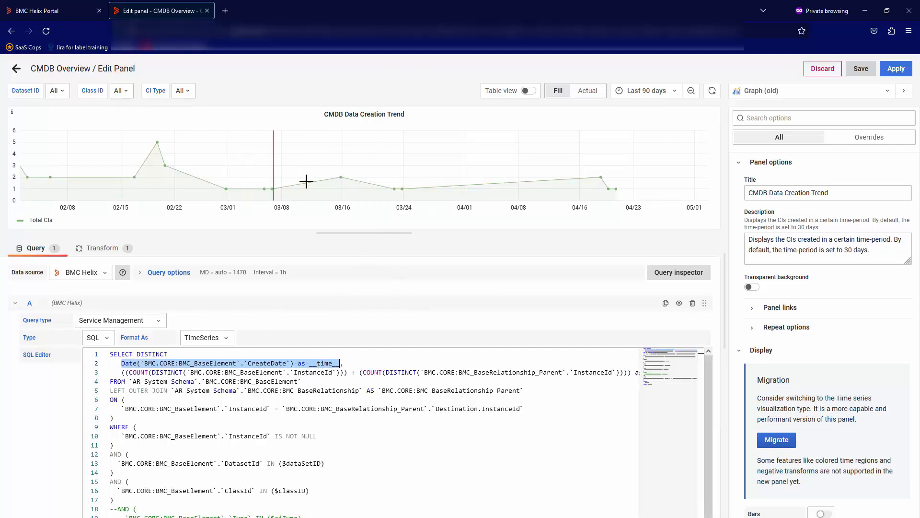
click(334, 364)
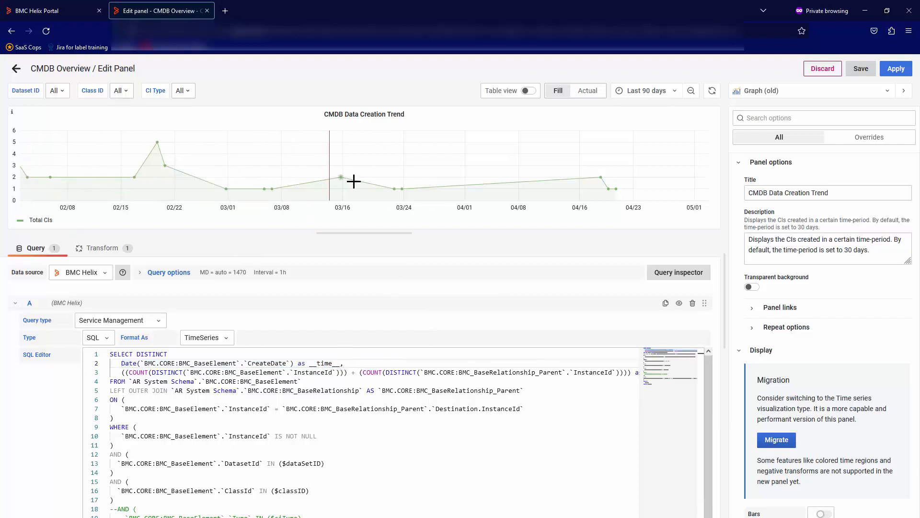
Step: View the trend panel's data as a table, look through the Time and CI_Count rows, and return to the graph
click(527, 91)
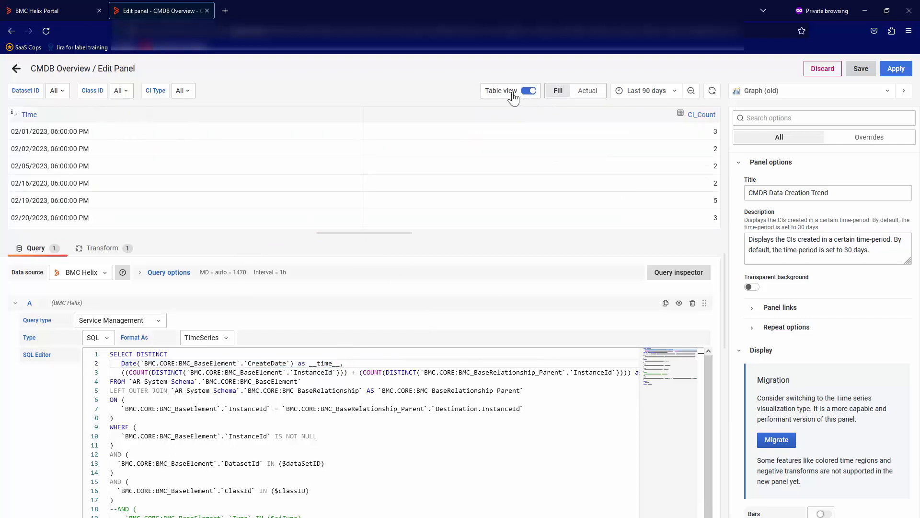
scroll(281, 185, down, 5)
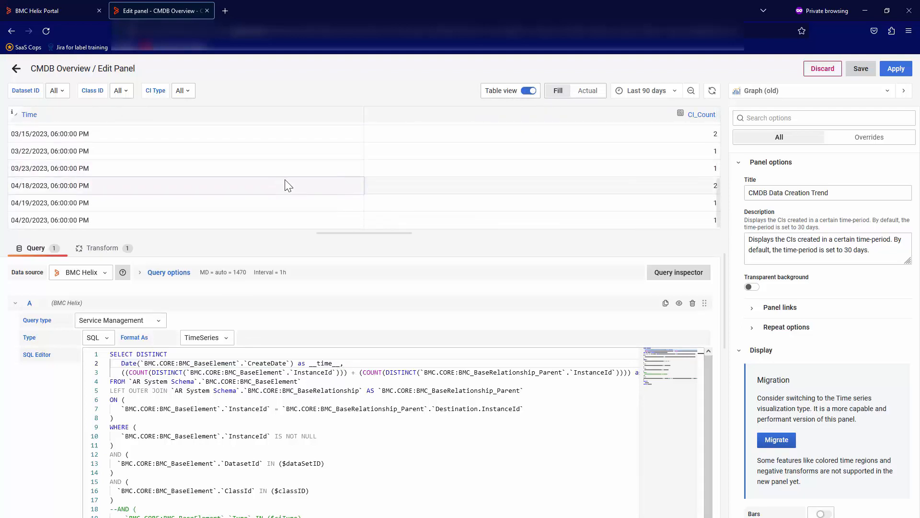
scroll(286, 185, up, 5)
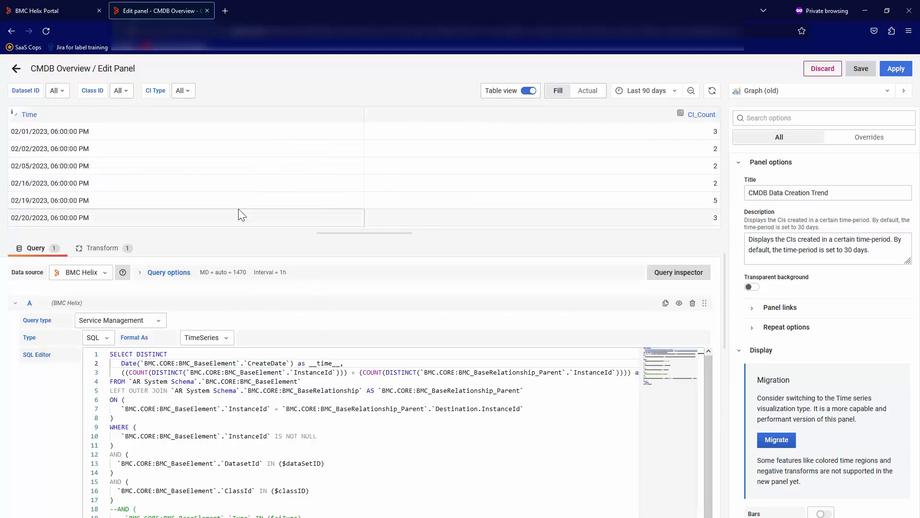
click(528, 92)
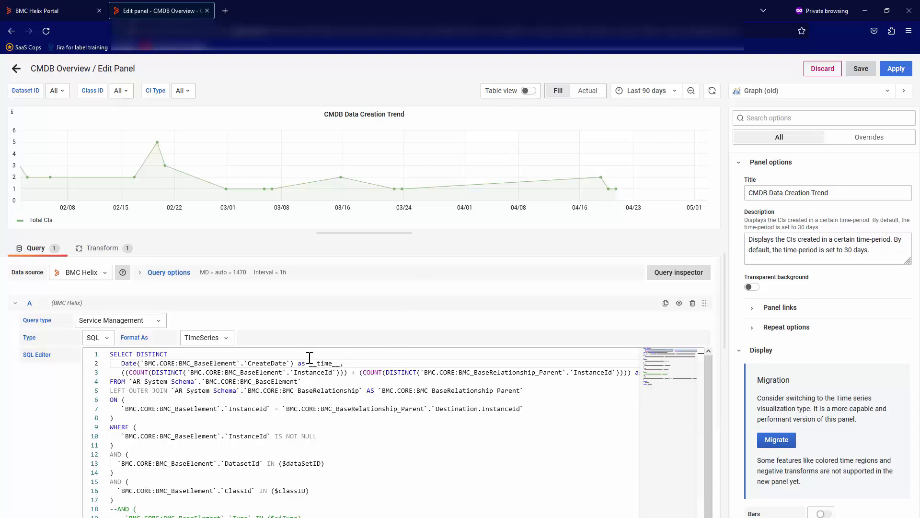
Step: Compare the query's Date(CreateDate) as __time__ line with the data points plotted on the trend graph
scroll(308, 425, down, 2)
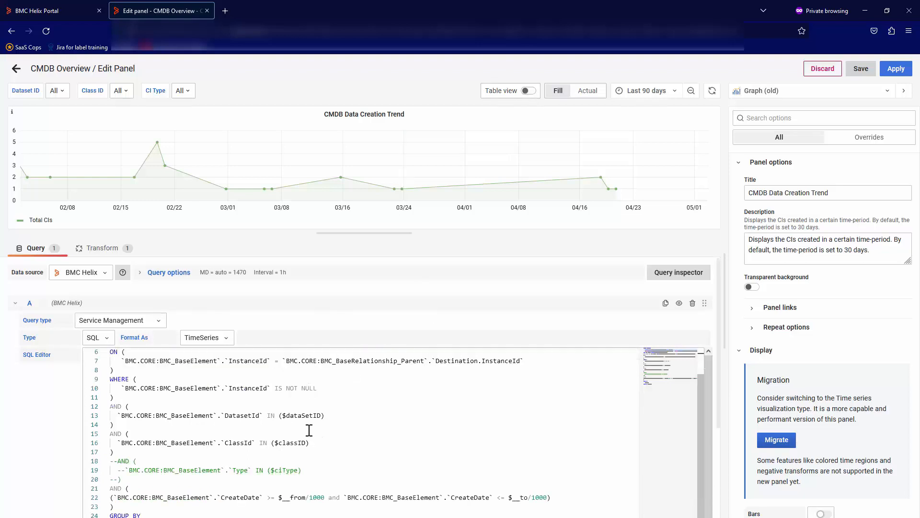
scroll(312, 429, up, 2)
drag(344, 364, 124, 363)
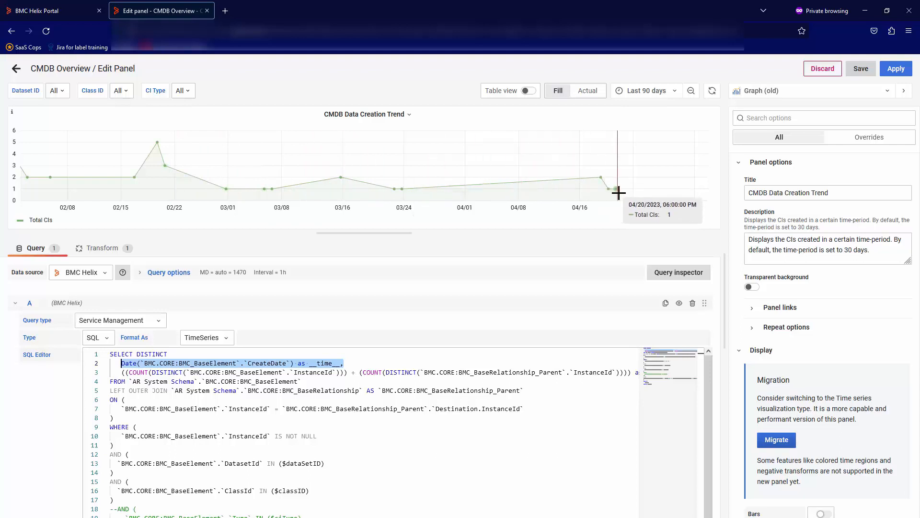
Step: Examine the trend query's condition limiting CreateDate to between $__from/1000 and $__to/1000, and discard the panel edits
click(388, 408)
scroll(372, 407, down, 1)
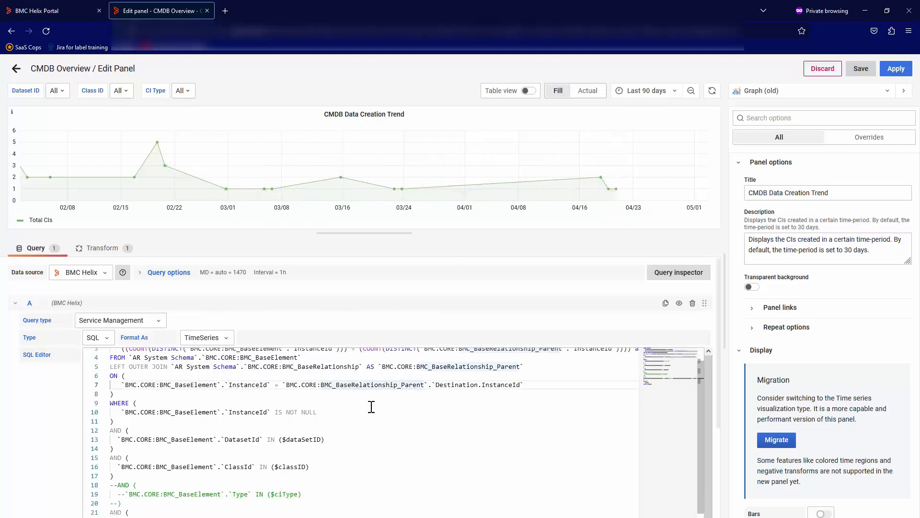
scroll(371, 407, down, 2)
drag(115, 482, 111, 464)
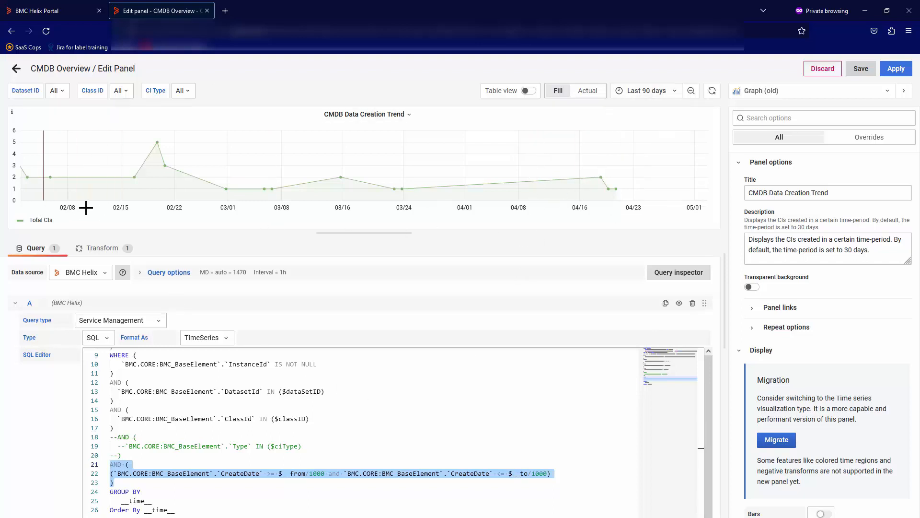
mouse_move(78, 194)
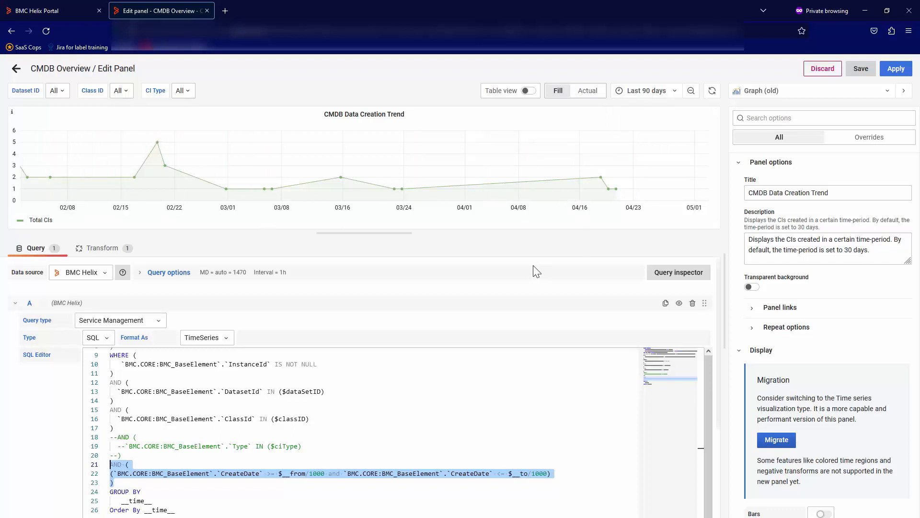
scroll(307, 418, down, 2)
scroll(312, 422, up, 2)
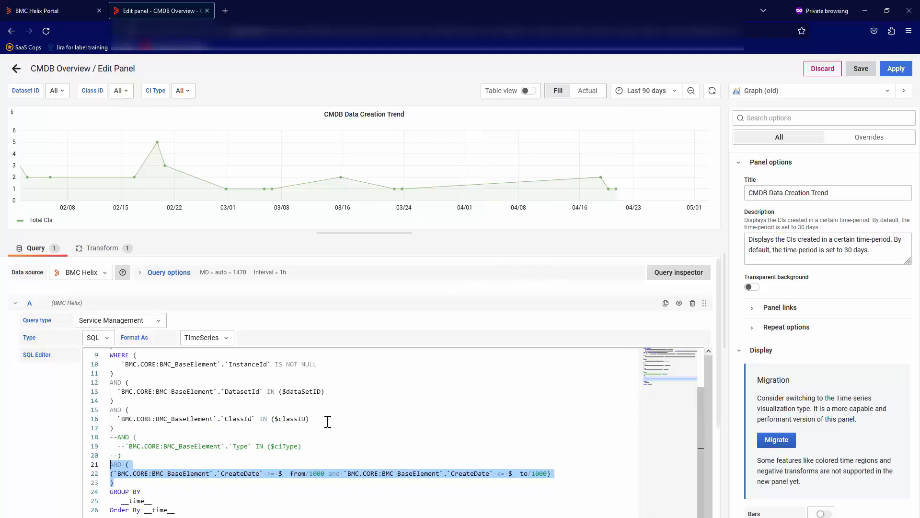
scroll(328, 421, up, 3)
click(822, 68)
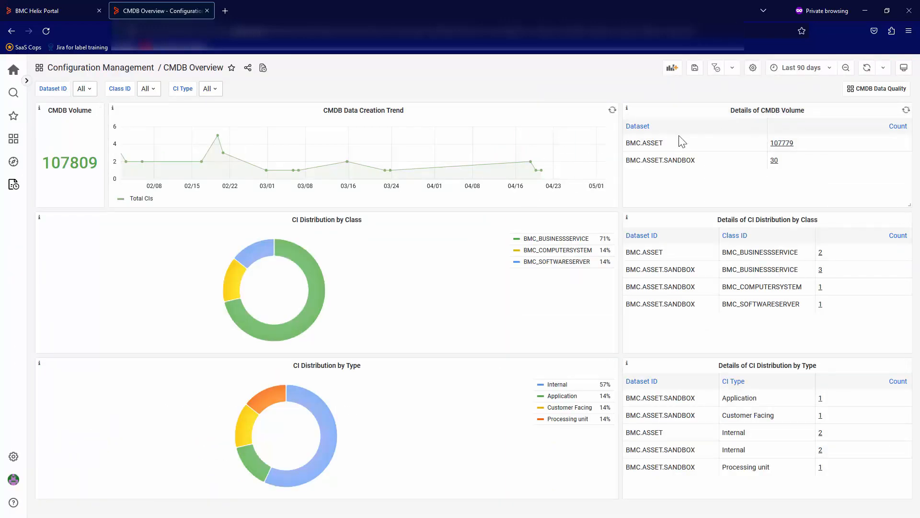
Step: Open the Details of CMDB Volume panel for editing, review its per-dataset SQL query, and return to the dashboard
click(809, 113)
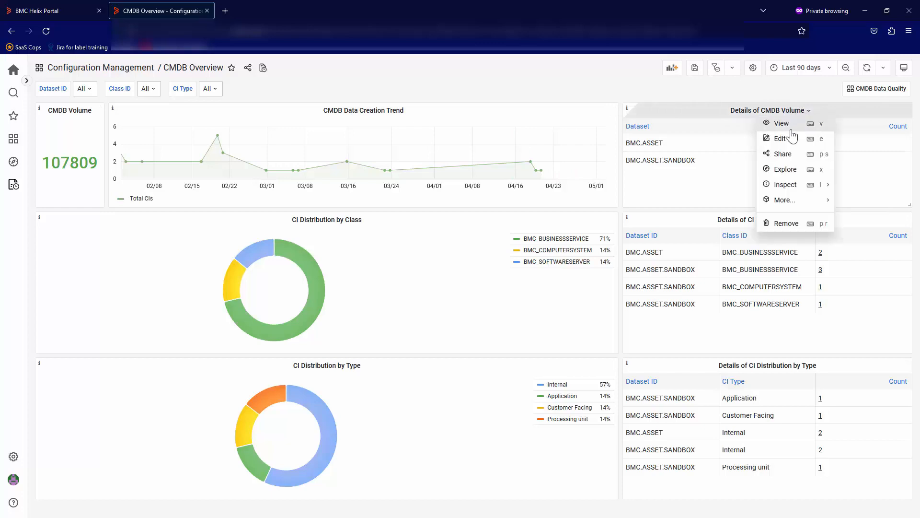
click(795, 138)
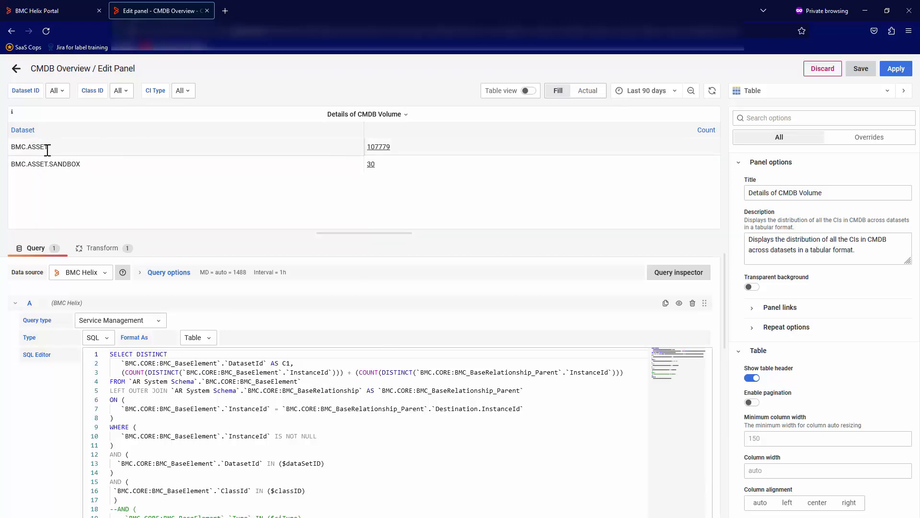
key(Escape)
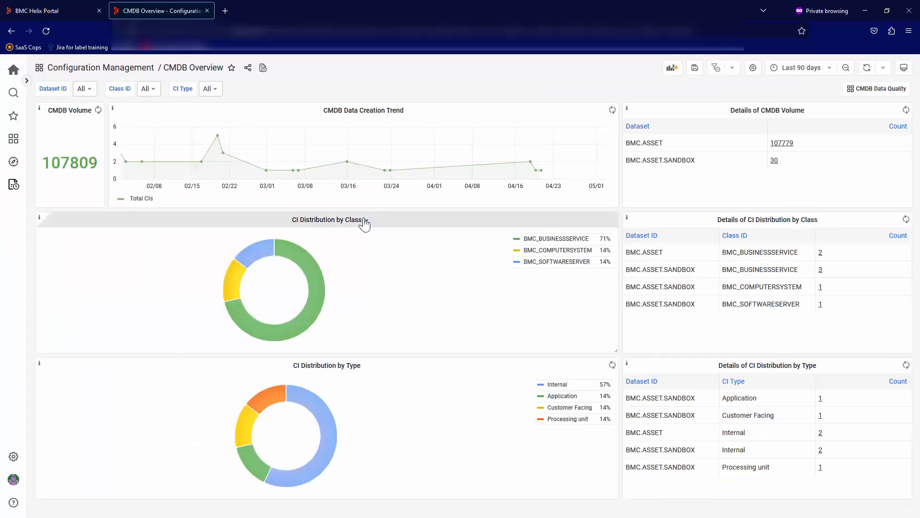
Step: Open the CI Distribution by Class panel for editing to examine its SQL query
click(365, 221)
click(354, 247)
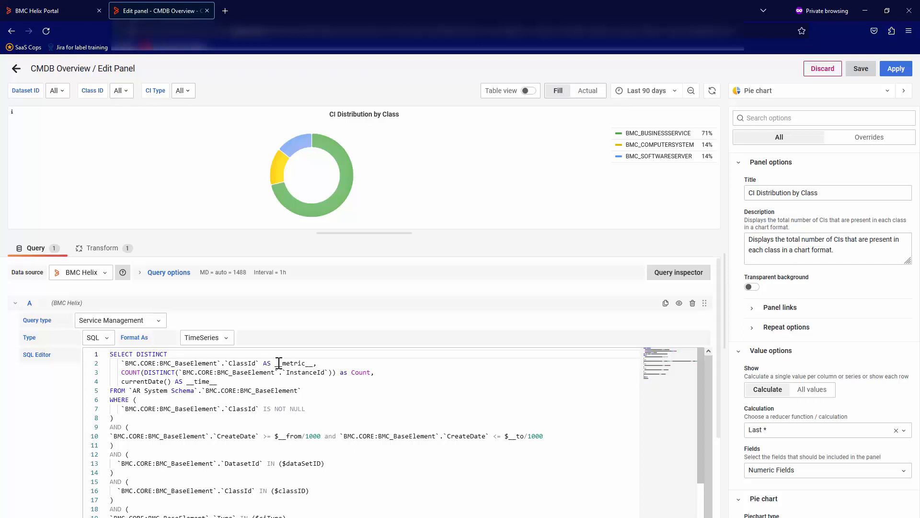
Step: Examine the CI Distribution by Class query's ClassId metric, CreateDate time filter and variable filters, and leave the panel editor without saving
double_click(234, 363)
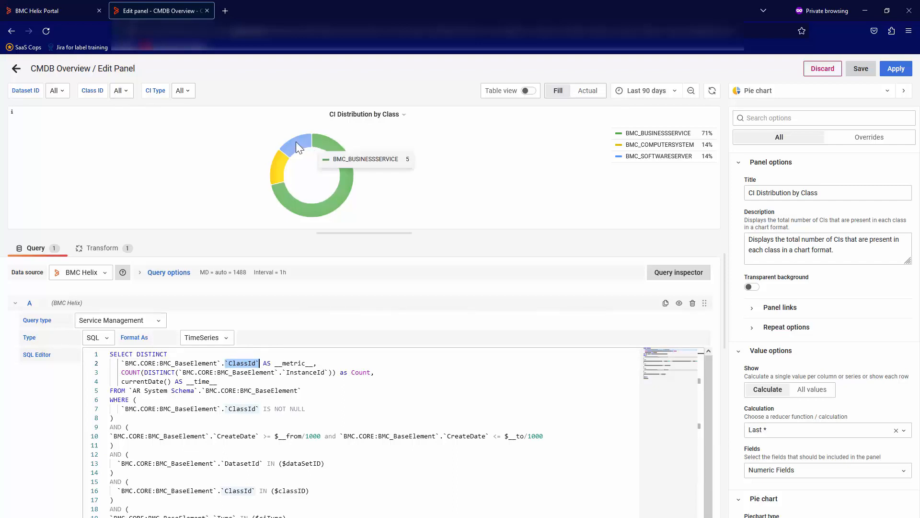
mouse_move(305, 147)
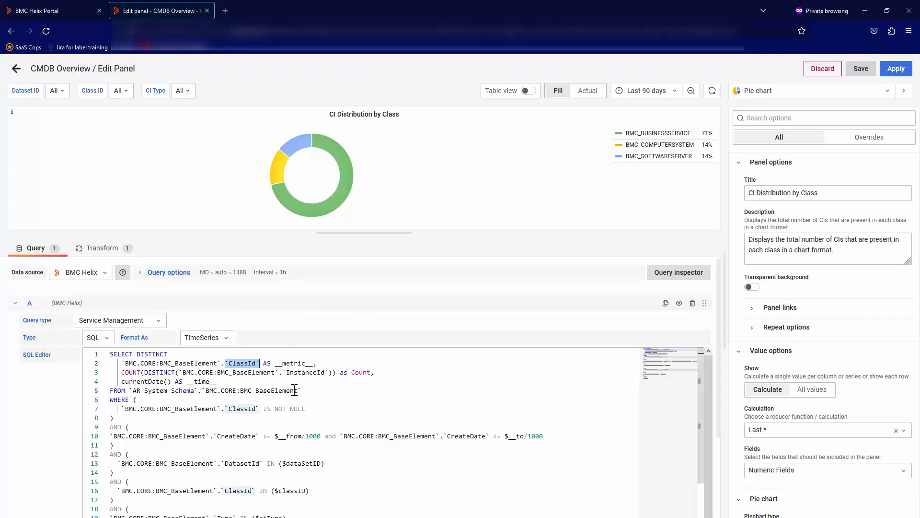
scroll(317, 395, down, 1)
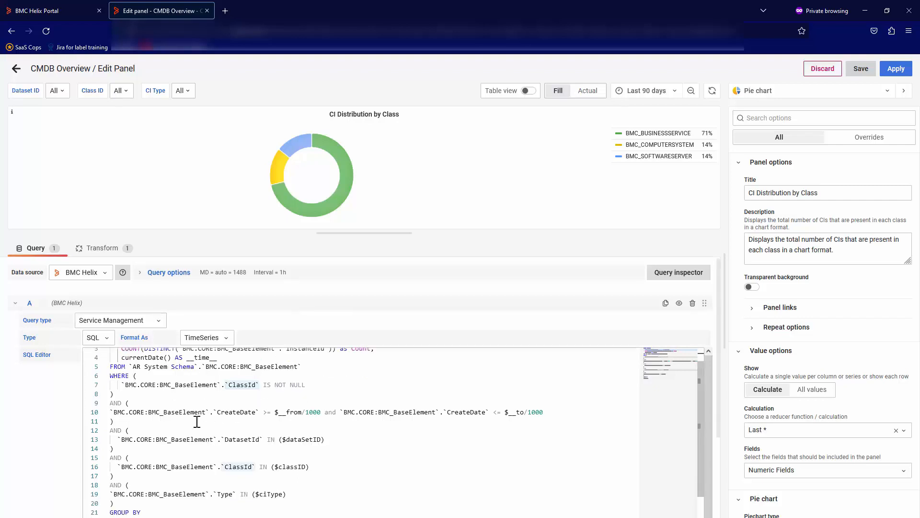
drag(128, 422, 107, 405)
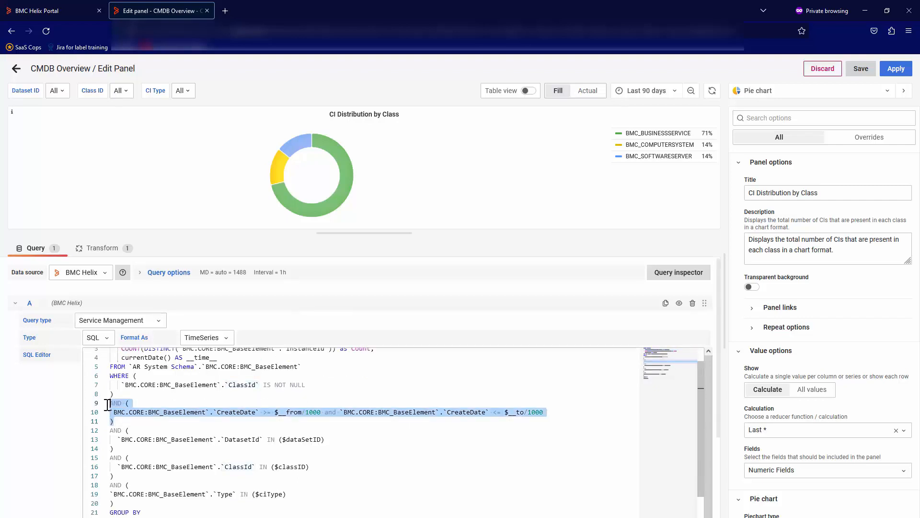
click(129, 422)
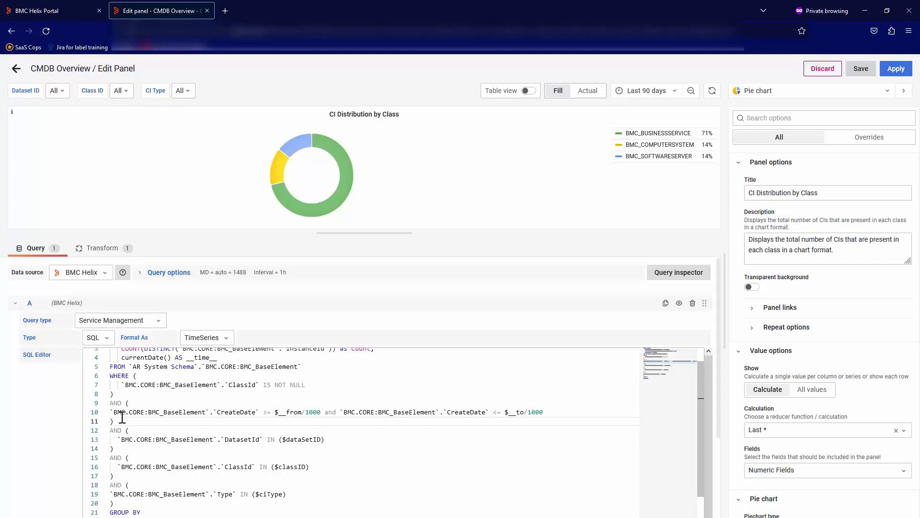
drag(122, 420, 110, 403)
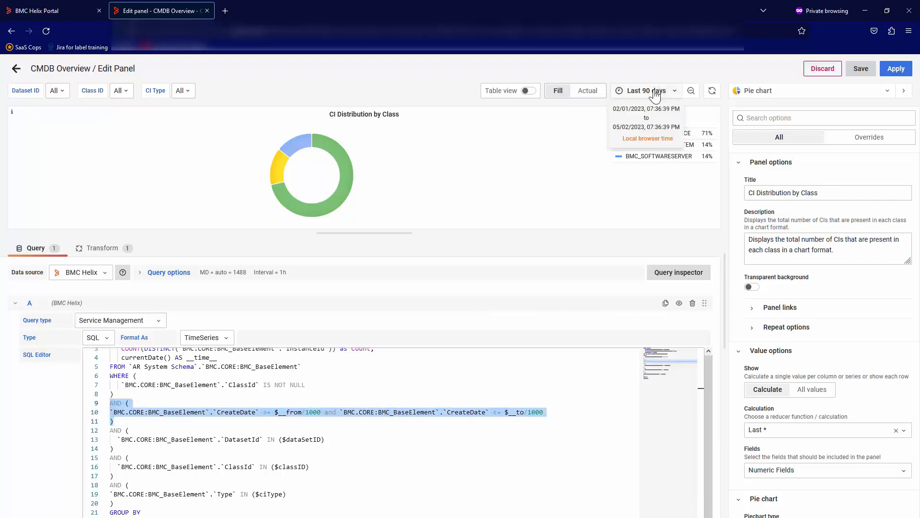
click(364, 436)
scroll(367, 436, down, 2)
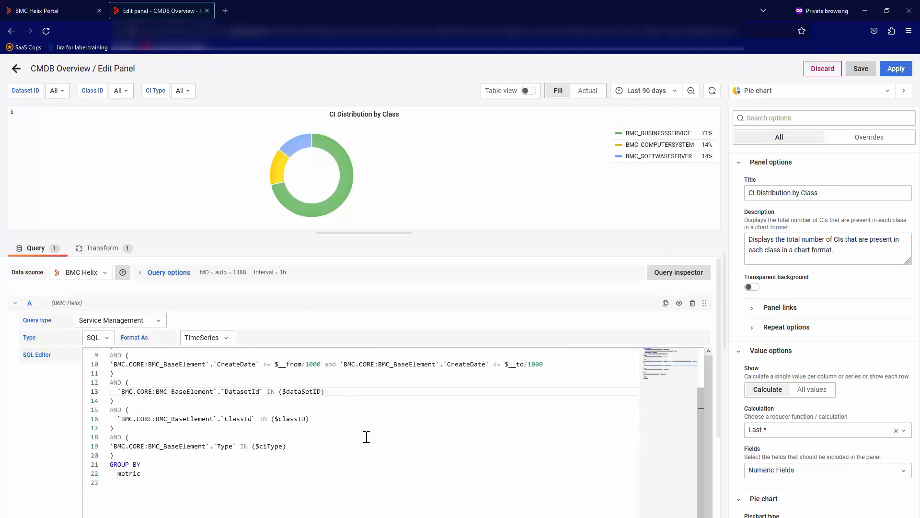
scroll(367, 437, up, 3)
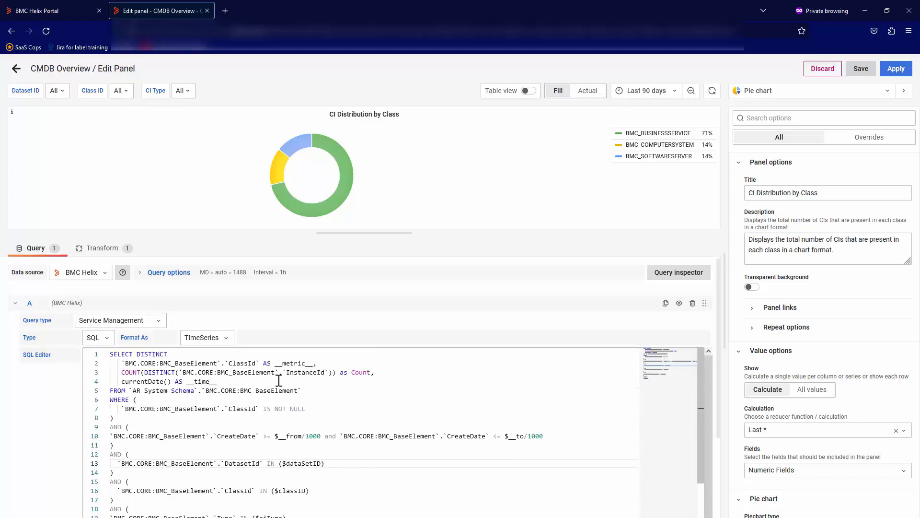
click(820, 70)
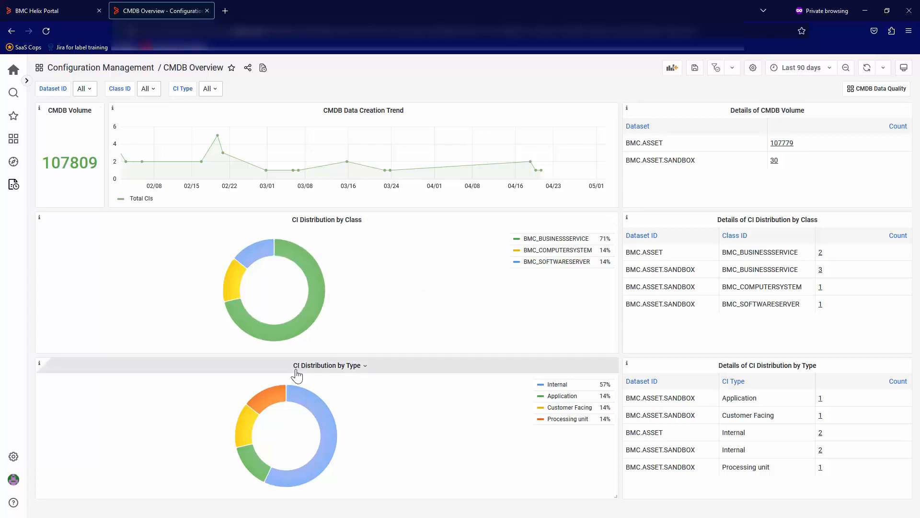
Step: Open the CI Distribution by Type panel for editing and examine the CASE expression that labels null types as Unknown
click(365, 366)
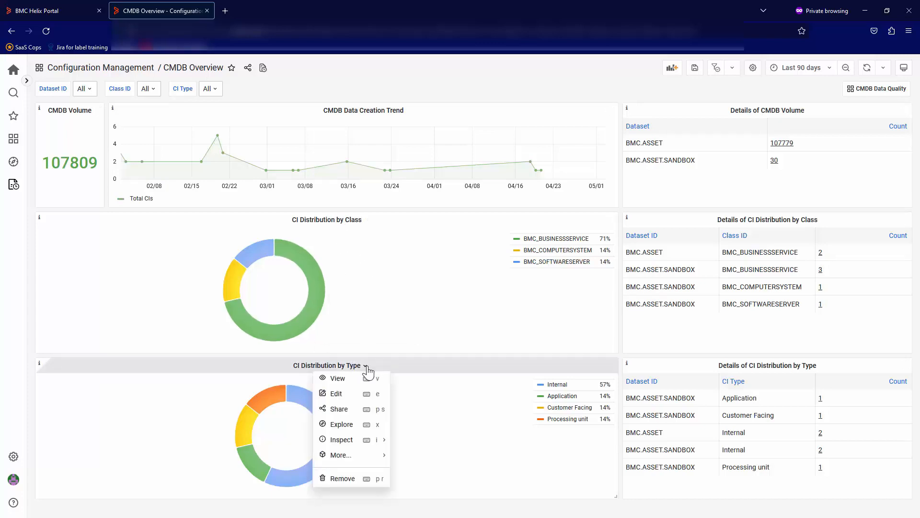
click(351, 394)
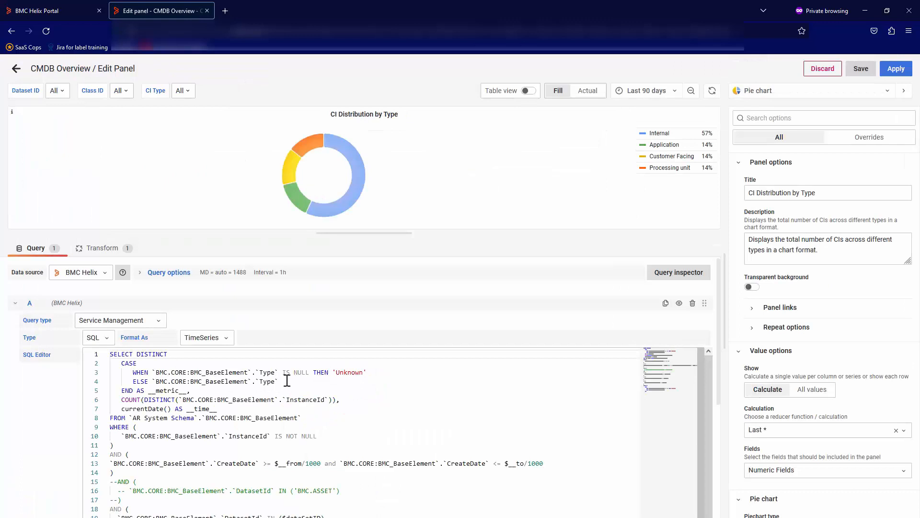
drag(198, 390, 119, 366)
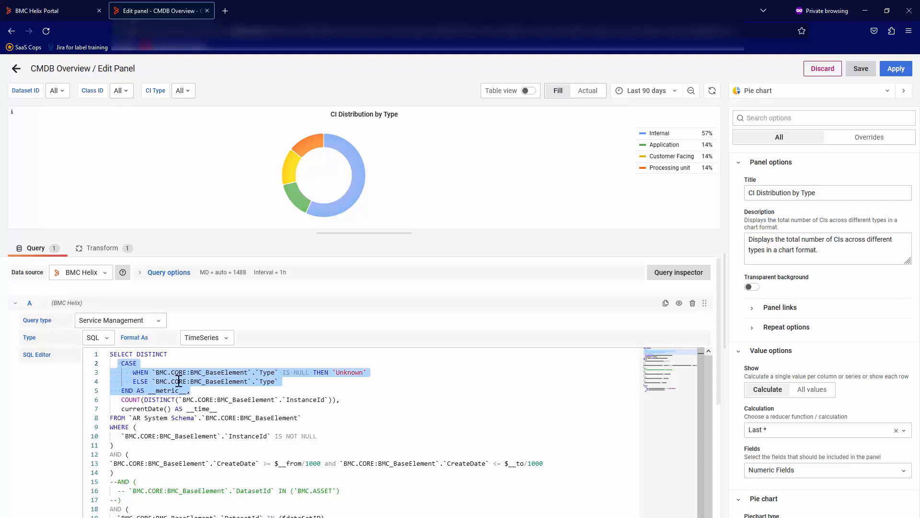
click(250, 379)
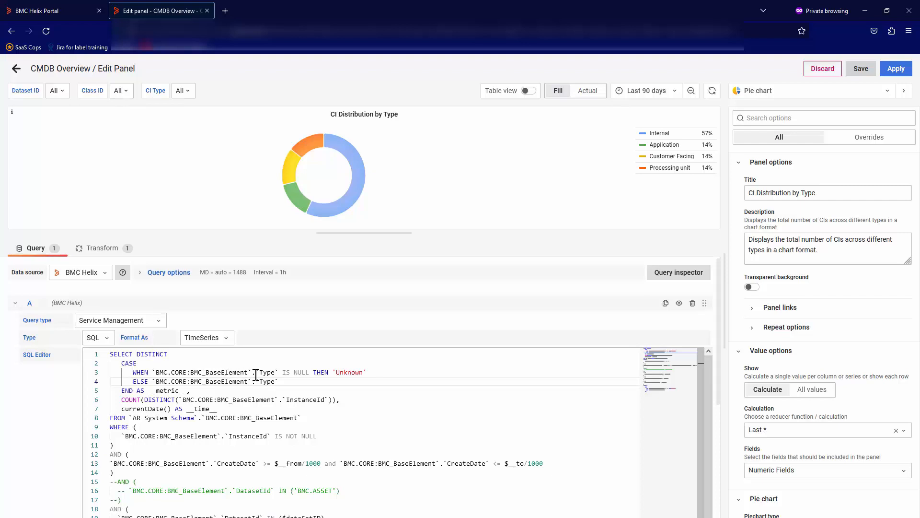
drag(255, 373, 268, 372)
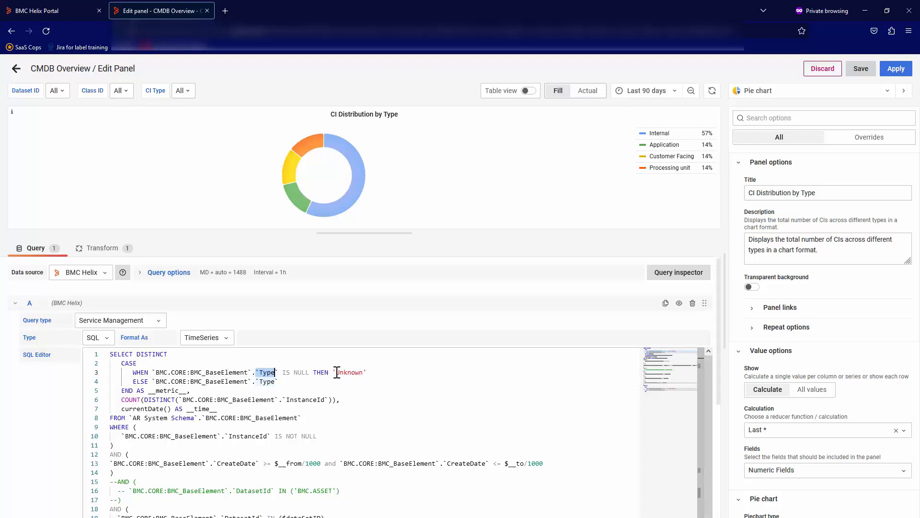
double_click(362, 372)
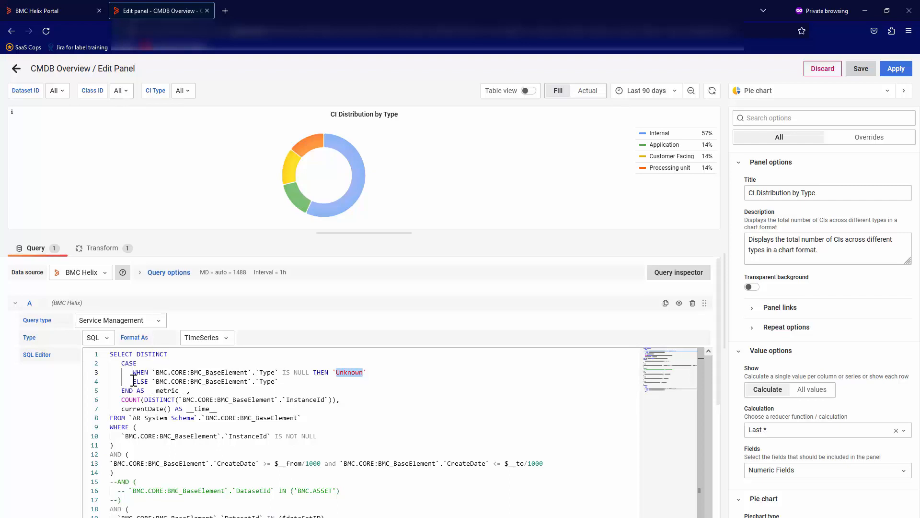
drag(134, 381, 283, 382)
click(283, 382)
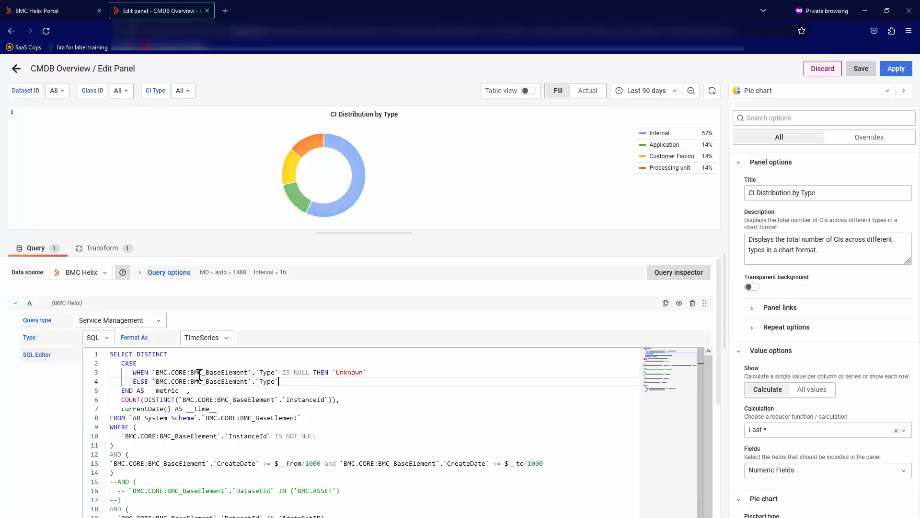
drag(154, 381, 277, 382)
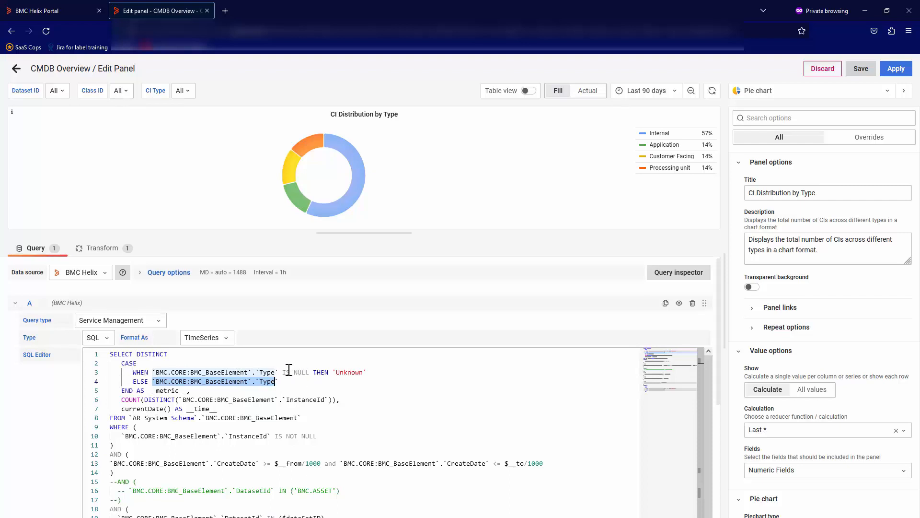
Step: Review the InstanceId count, filters and GROUP BY CASE clause of the CI Distribution by Type query, and discard the panel edit
drag(352, 399, 117, 399)
click(245, 418)
scroll(258, 413, down, 3)
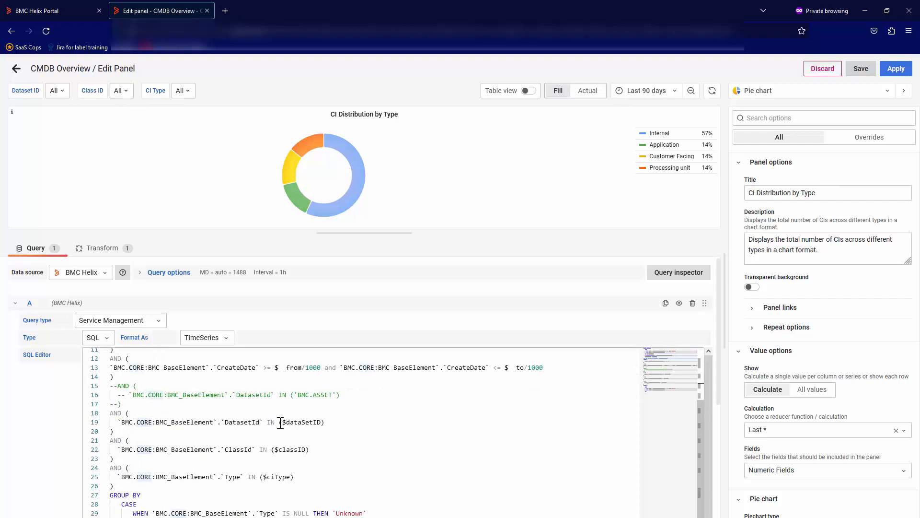
scroll(317, 424, down, 1)
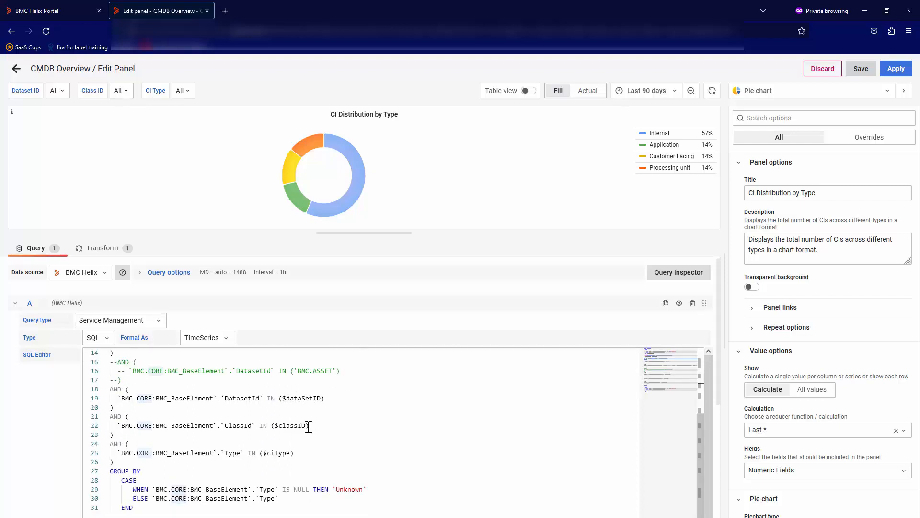
drag(144, 507, 105, 473)
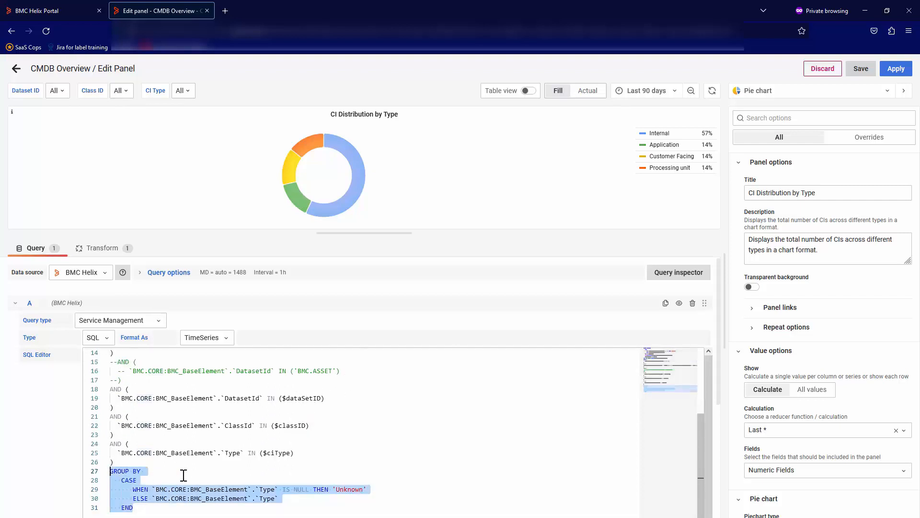
click(182, 474)
scroll(156, 474, up, 2)
scroll(158, 476, up, 3)
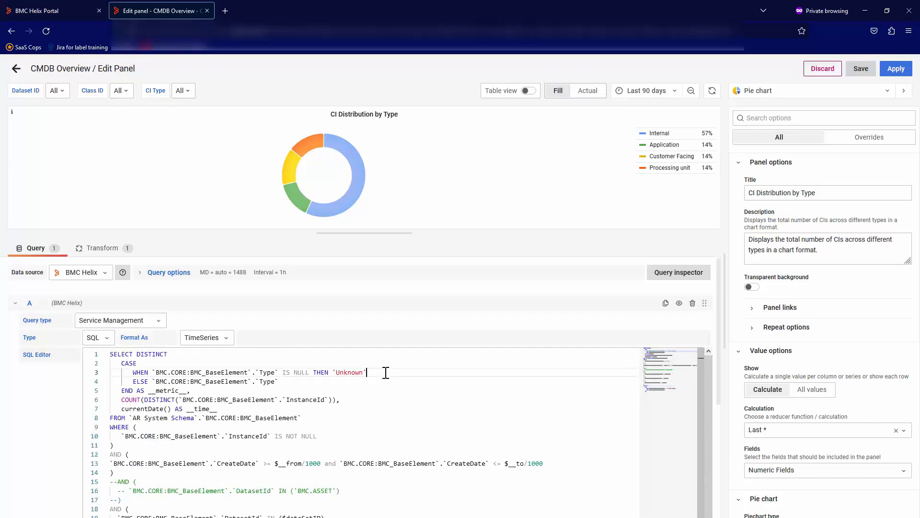
drag(384, 373, 126, 373)
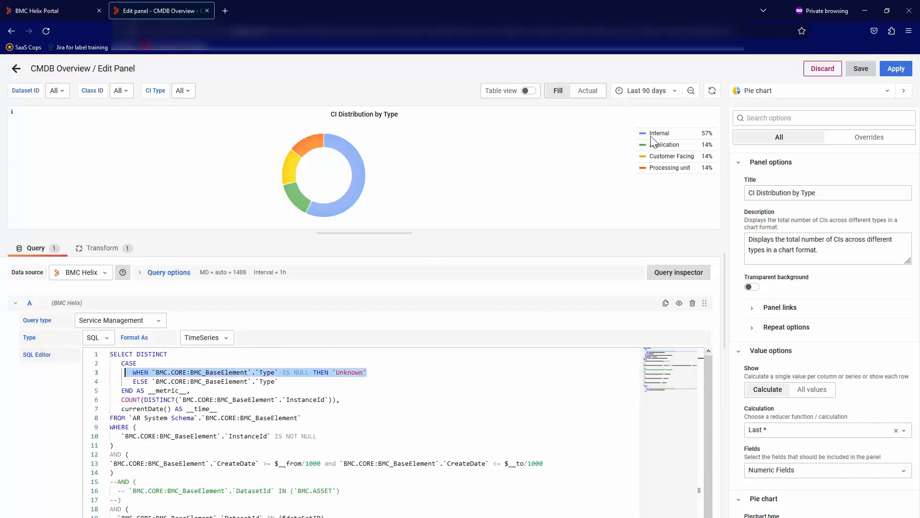
click(823, 68)
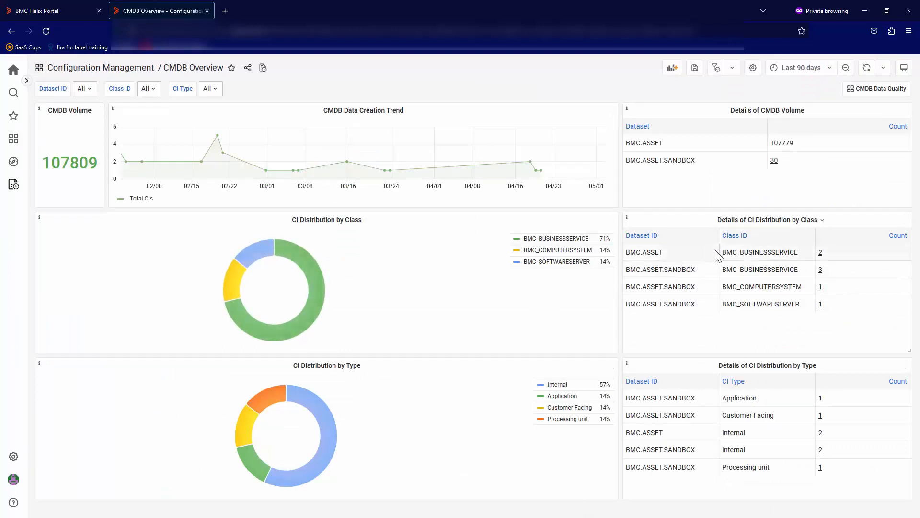
Step: Open the Details of CI Distribution by Class table panel for editing and read through its SQL query
click(821, 220)
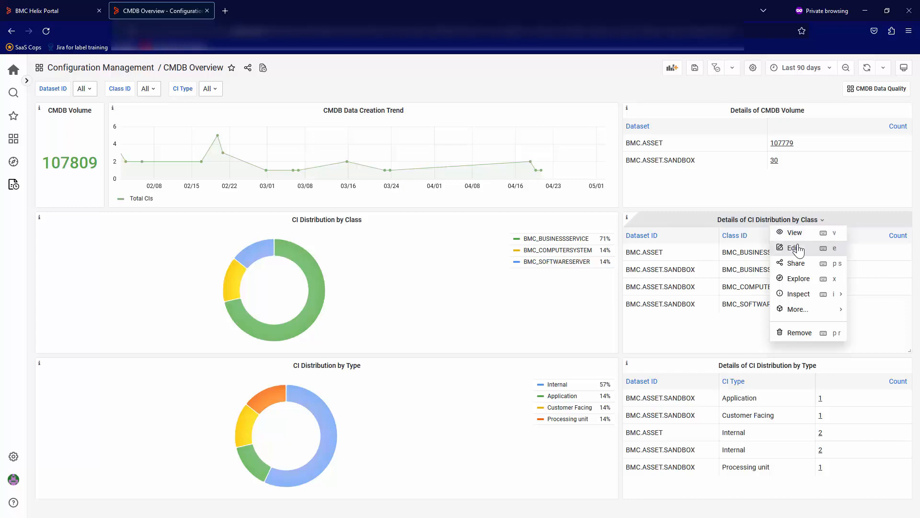
click(796, 248)
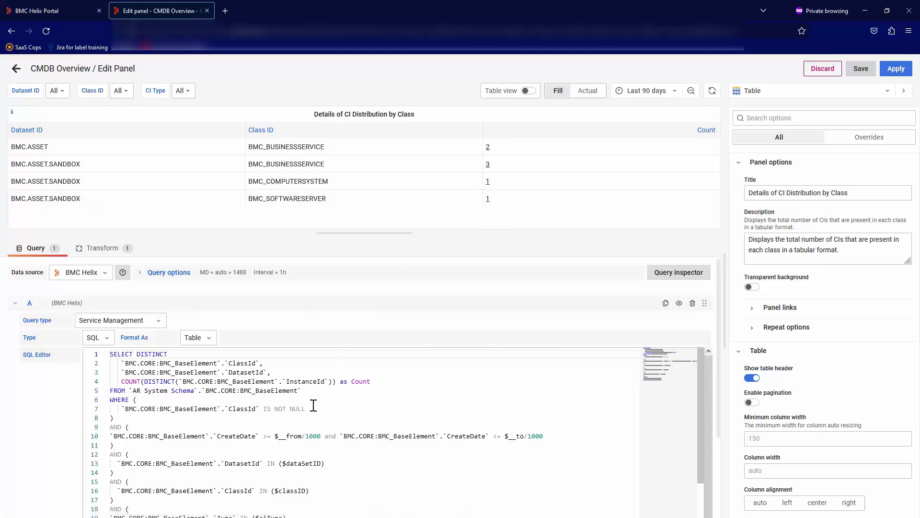
scroll(316, 403, down, 2)
scroll(319, 403, up, 2)
key(Escape)
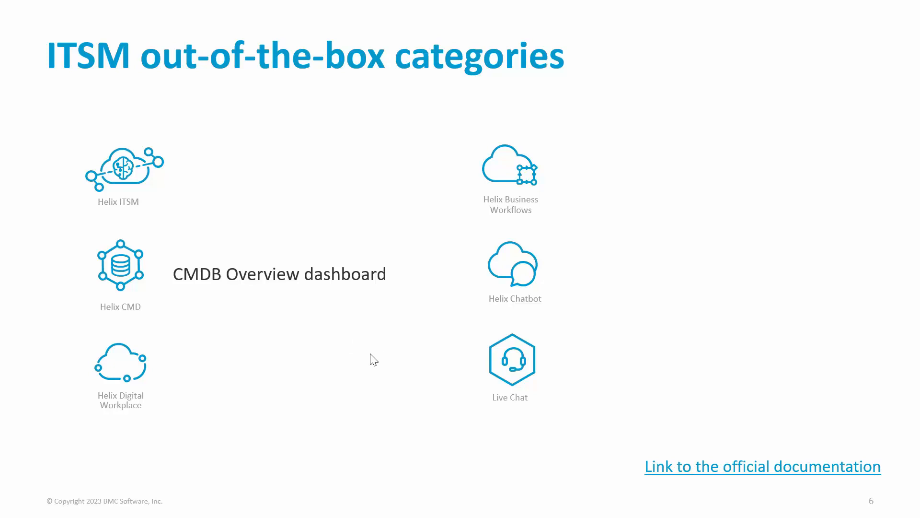
click(387, 313)
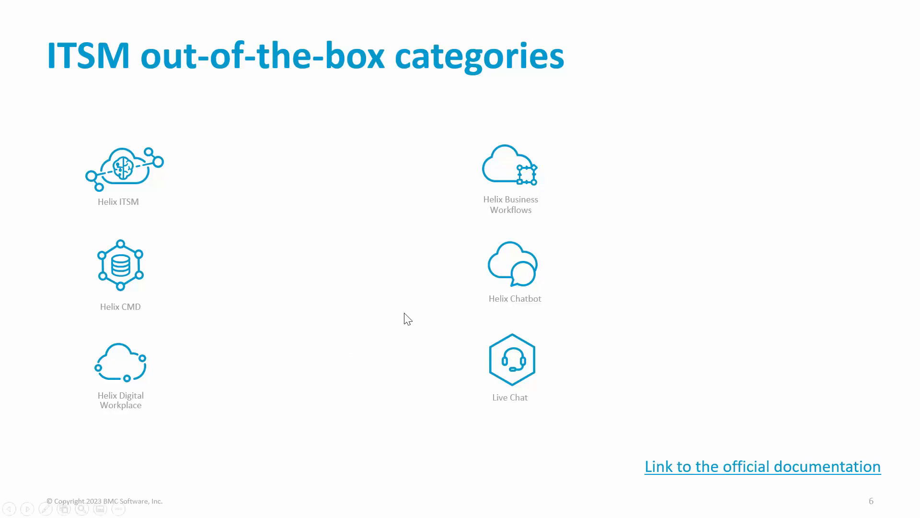
click(405, 320)
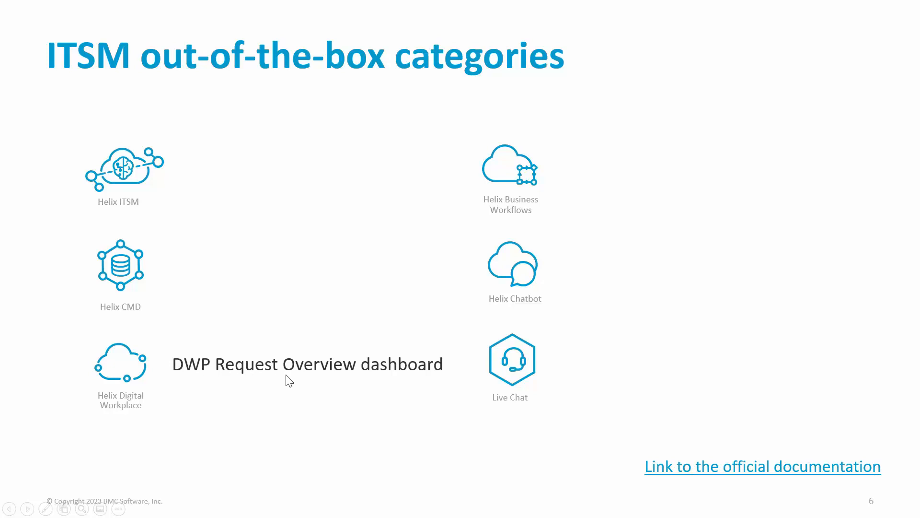
click(397, 365)
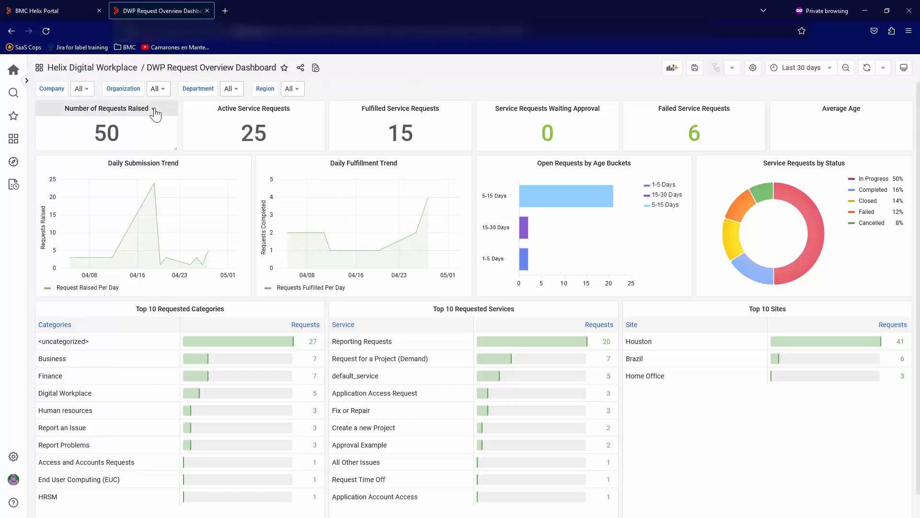
Step: Open the Number of Requests Raised panel for editing and examine how its query joins myit-sb:ServiceRequest with CTM:People on Remedy Login ID and RequestingUserId
click(155, 114)
click(126, 136)
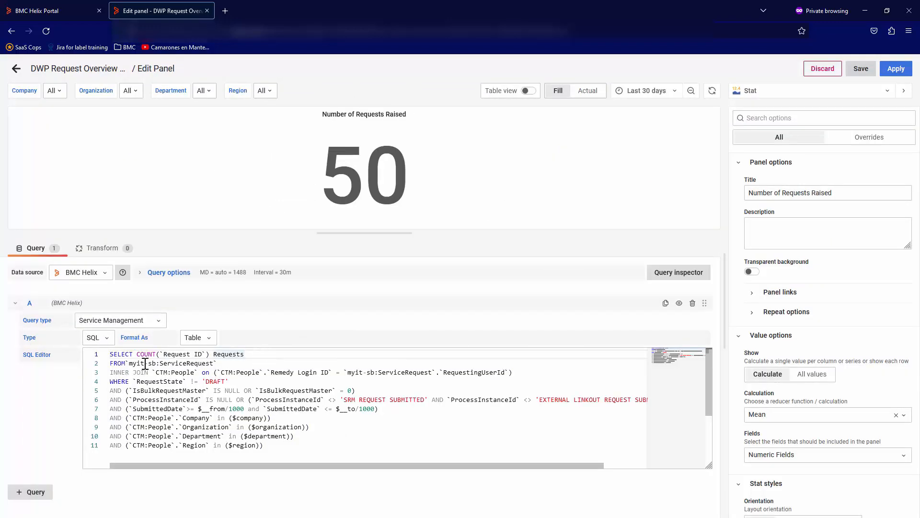
drag(164, 355, 128, 363)
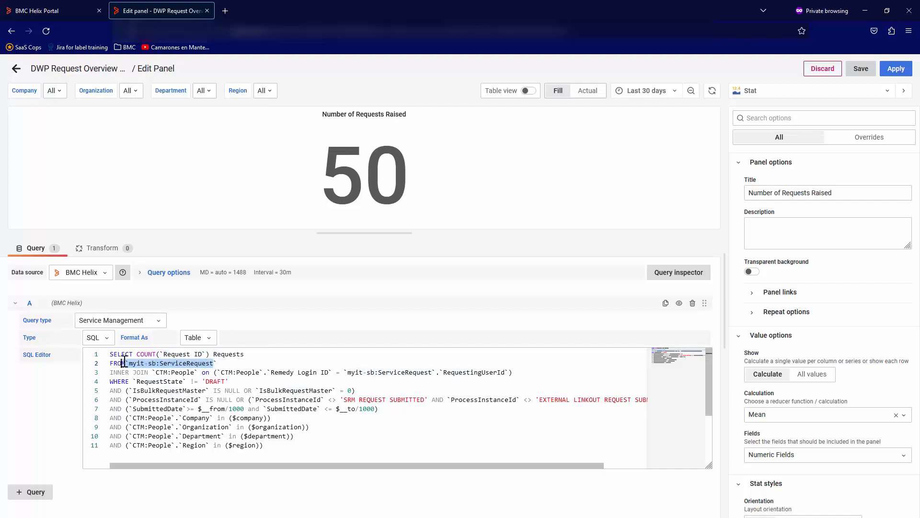
click(169, 372)
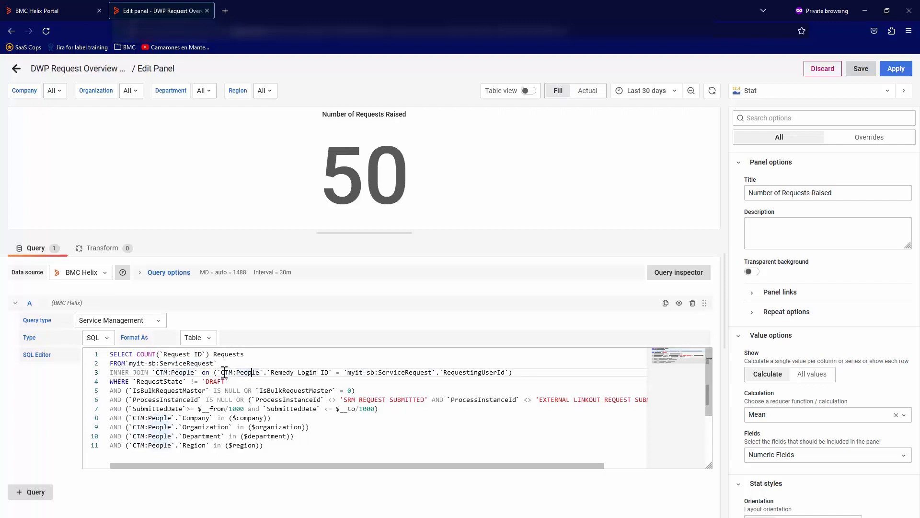
drag(222, 372, 329, 372)
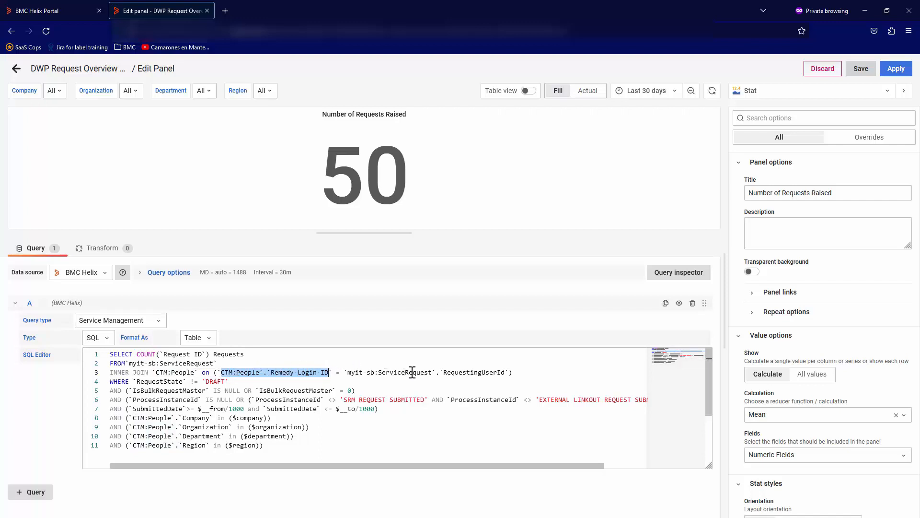
drag(271, 373, 330, 373)
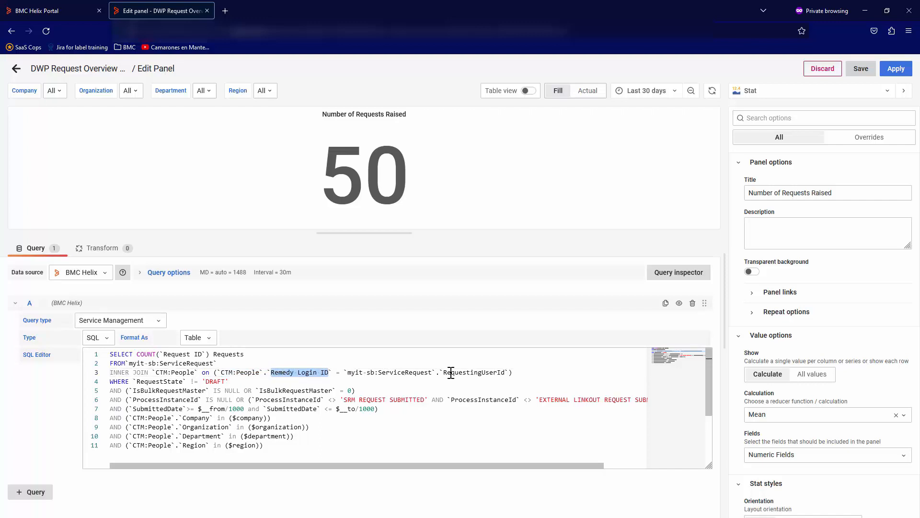
drag(443, 372, 507, 373)
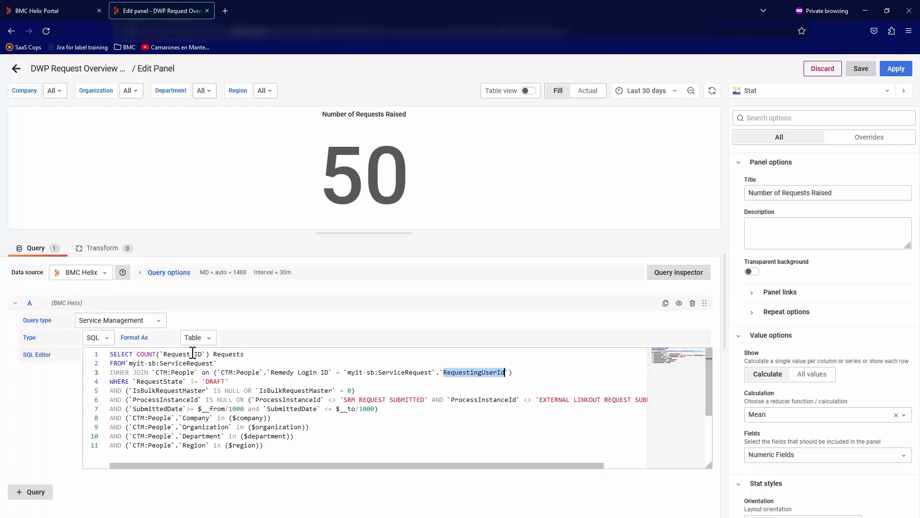
Step: Examine the RequestState and IsBulkRequestMaster conditions in the WHERE clause of the Number of Requests Raised query
click(163, 382)
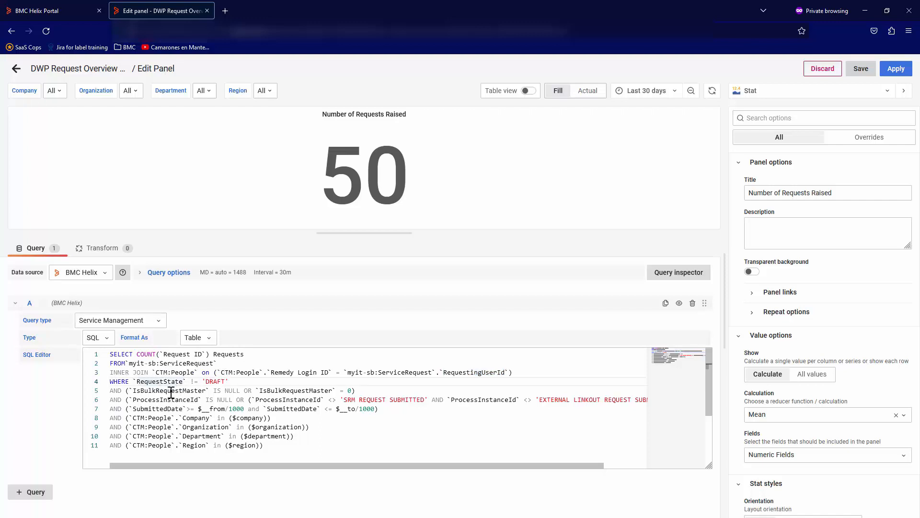
click(160, 381)
click(149, 382)
click(213, 390)
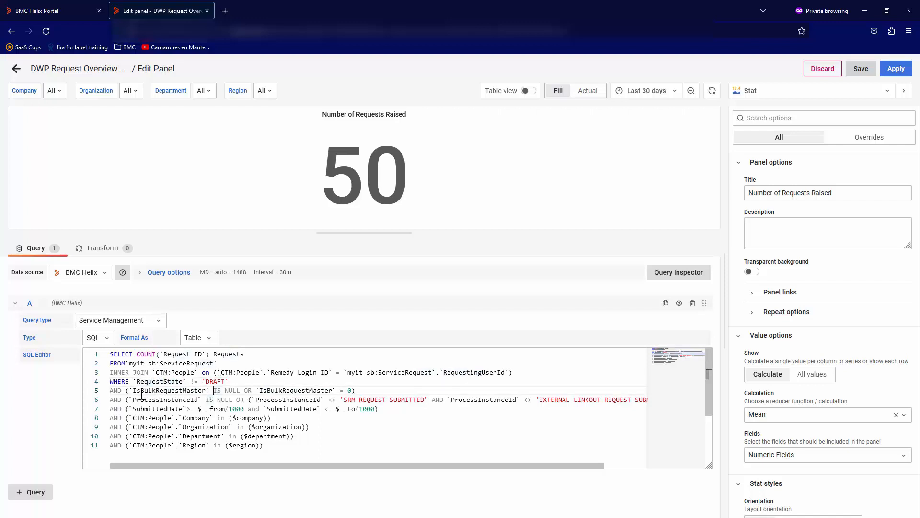
drag(134, 390, 208, 390)
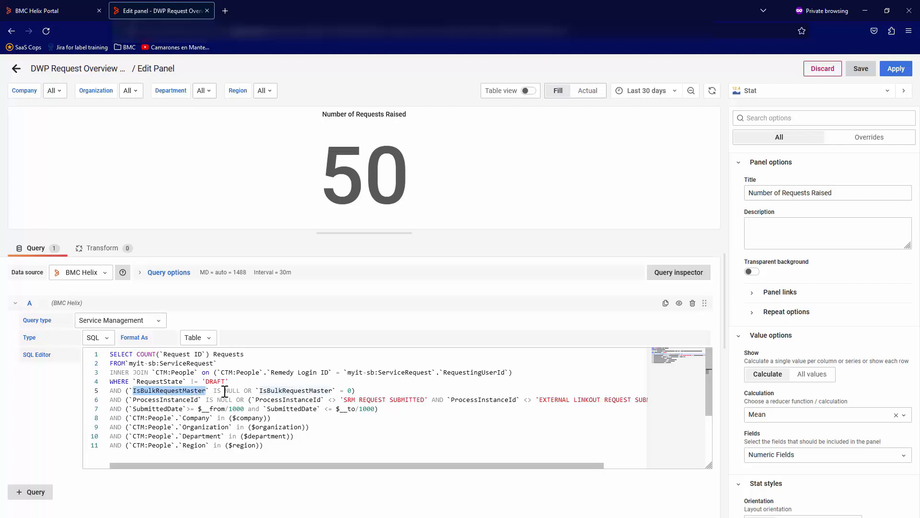
click(266, 390)
drag(260, 390, 344, 390)
click(357, 390)
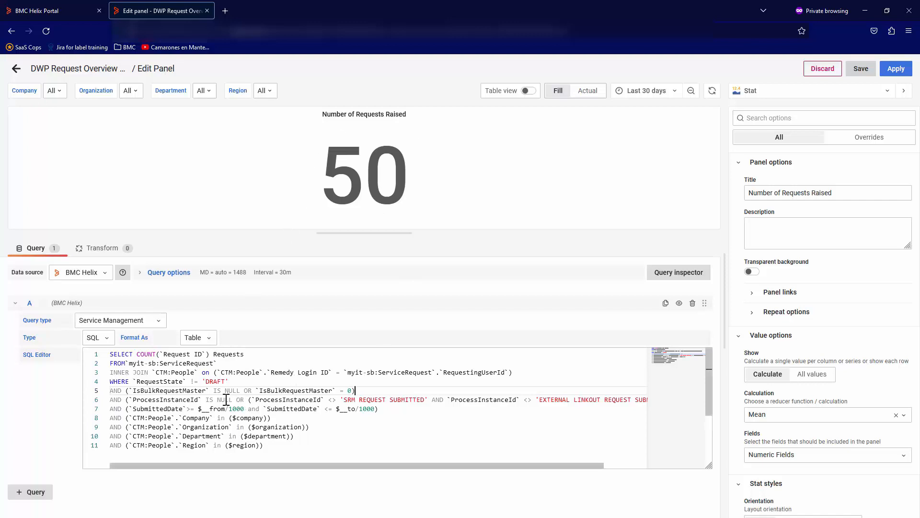
Step: Examine the ProcessInstanceId condition that excludes SRM REQUEST SUBMITTED and EXTERNAL LINKOUT REQUEST SUBMITTED
double_click(166, 400)
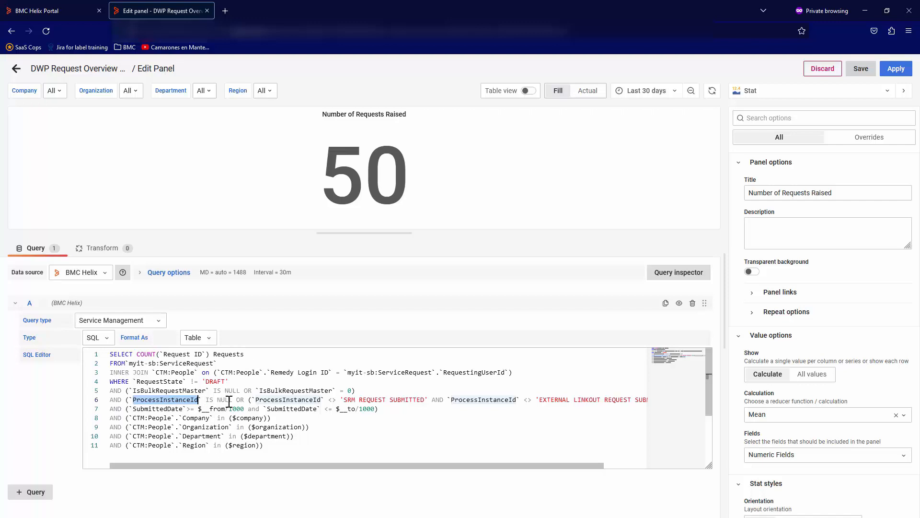
click(352, 399)
drag(329, 399, 339, 400)
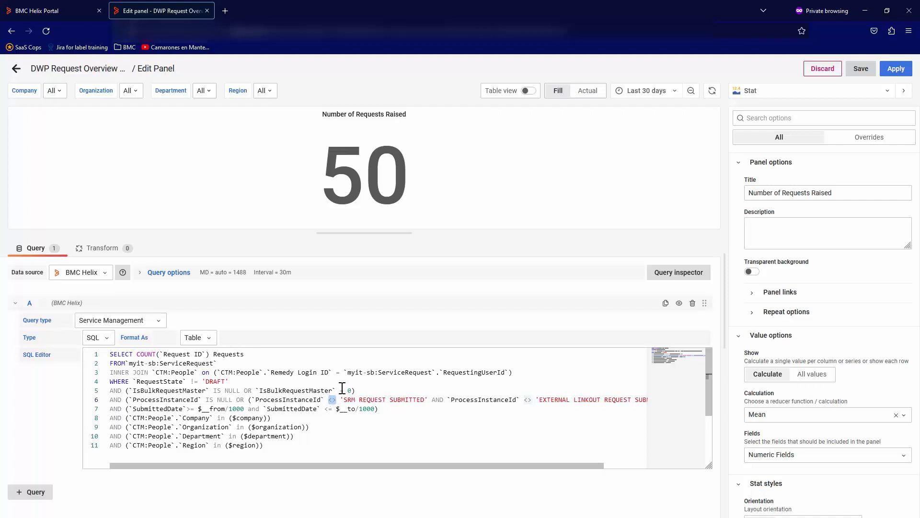
drag(344, 400, 427, 402)
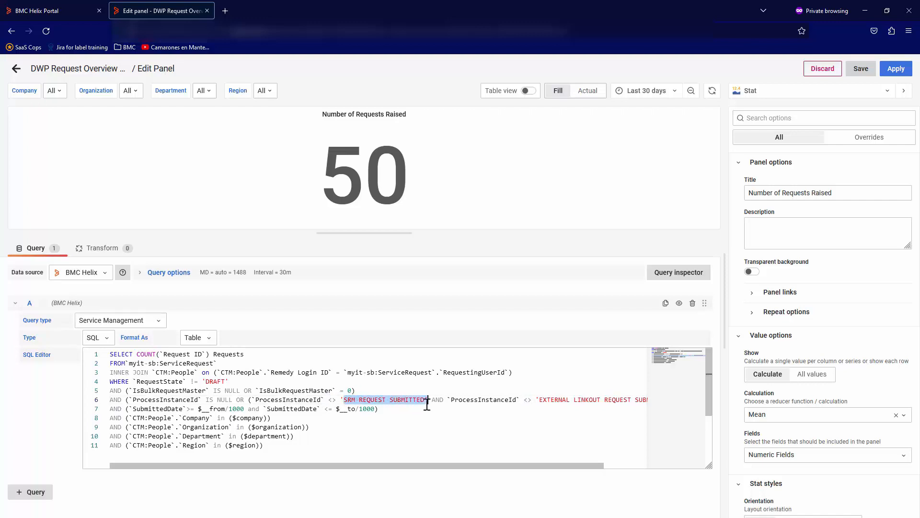
drag(539, 400, 632, 400)
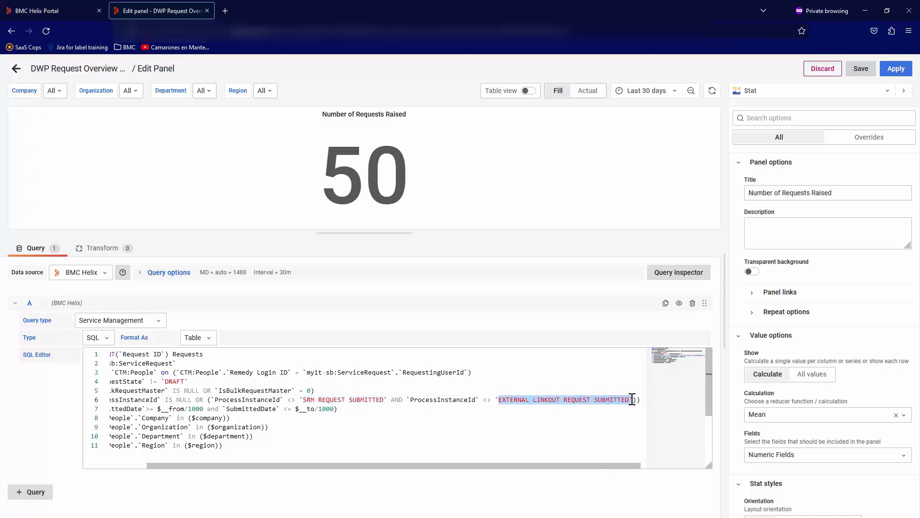
click(610, 400)
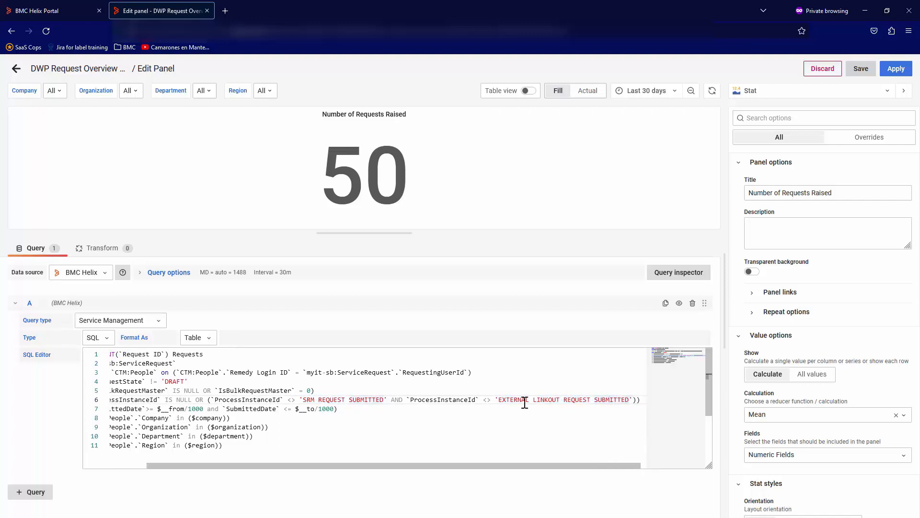
drag(420, 465, 346, 466)
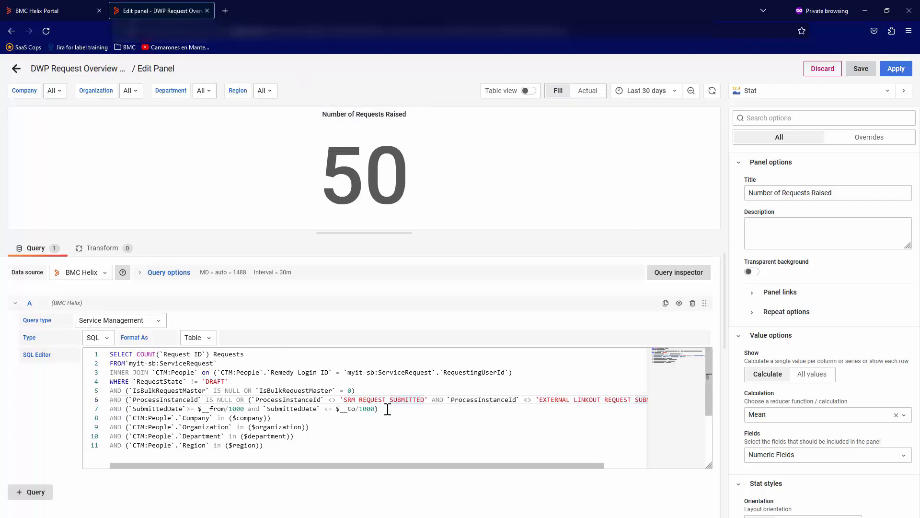
Step: Review the SubmittedDate range and the company, organization, department and region variable filters, and discard the panel edit
drag(387, 409, 117, 410)
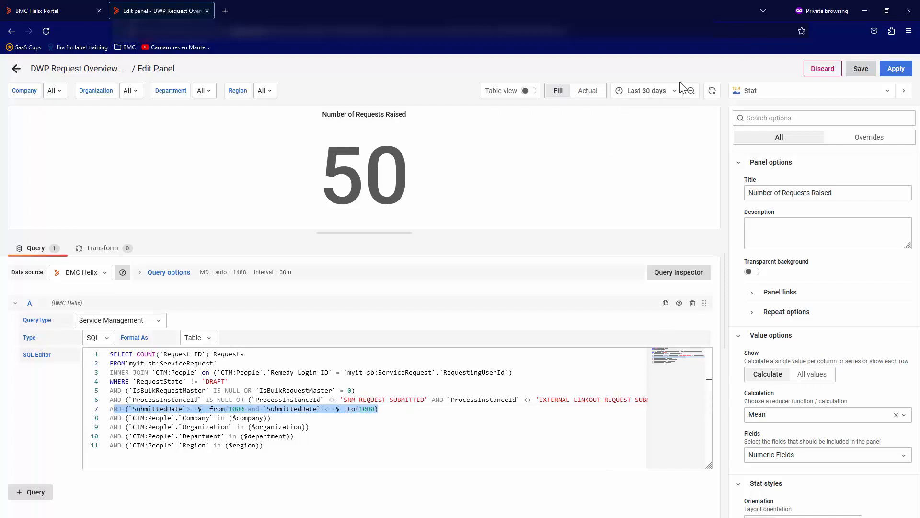
drag(393, 408, 110, 418)
drag(264, 445, 101, 421)
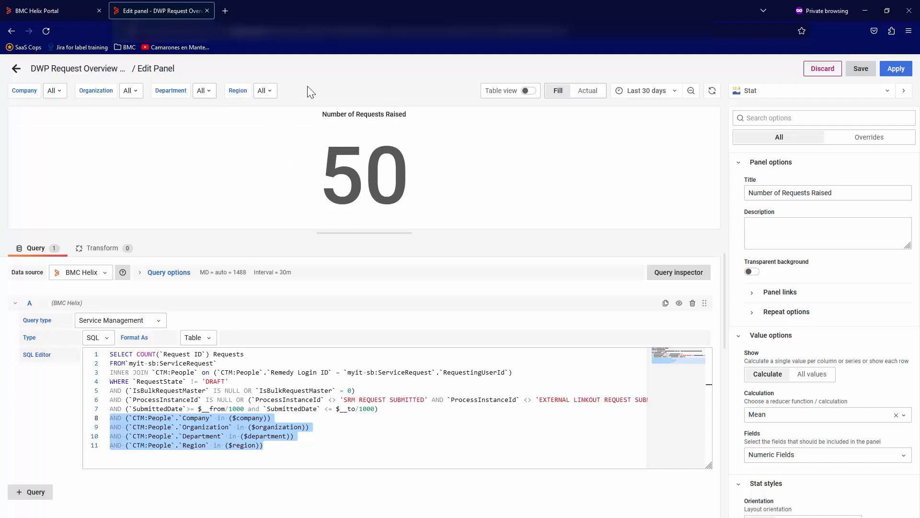
click(821, 70)
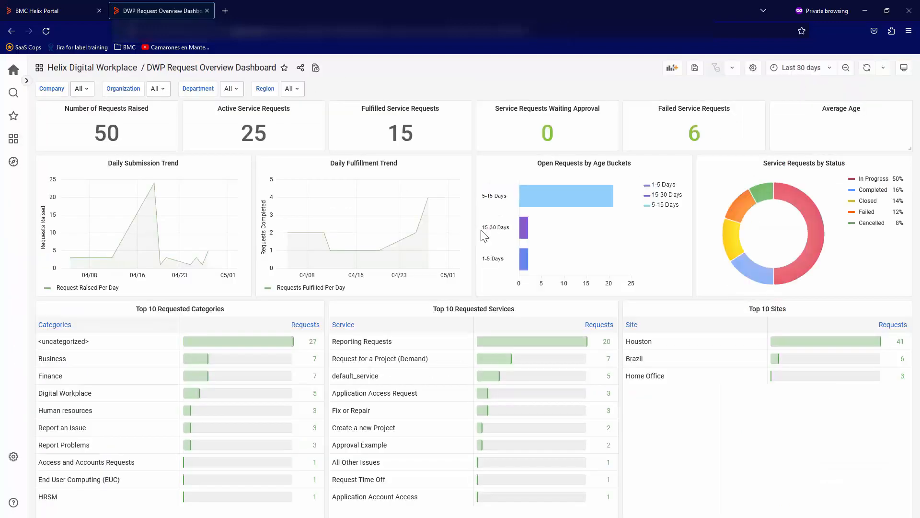
Step: Open the Active Service Requests panel for editing, examine its RequestState condition, and return to the dashboard
click(293, 112)
click(283, 138)
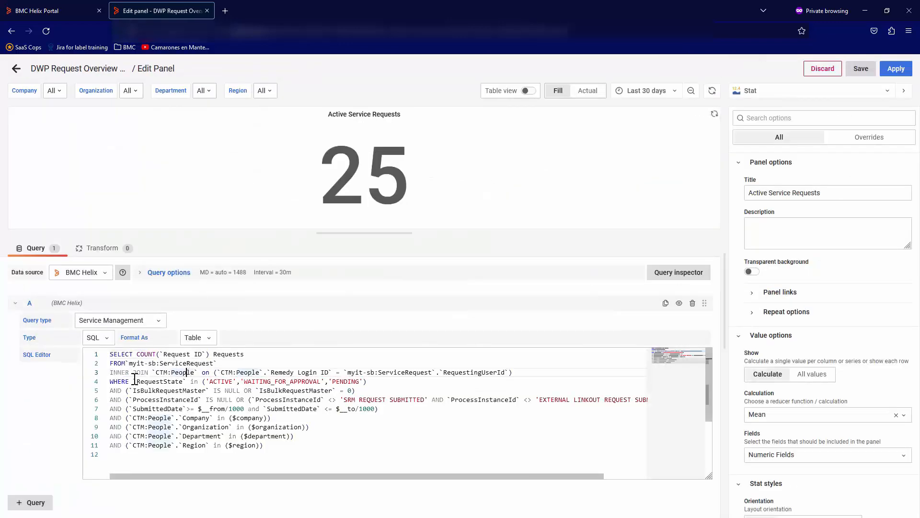
drag(133, 381, 380, 385)
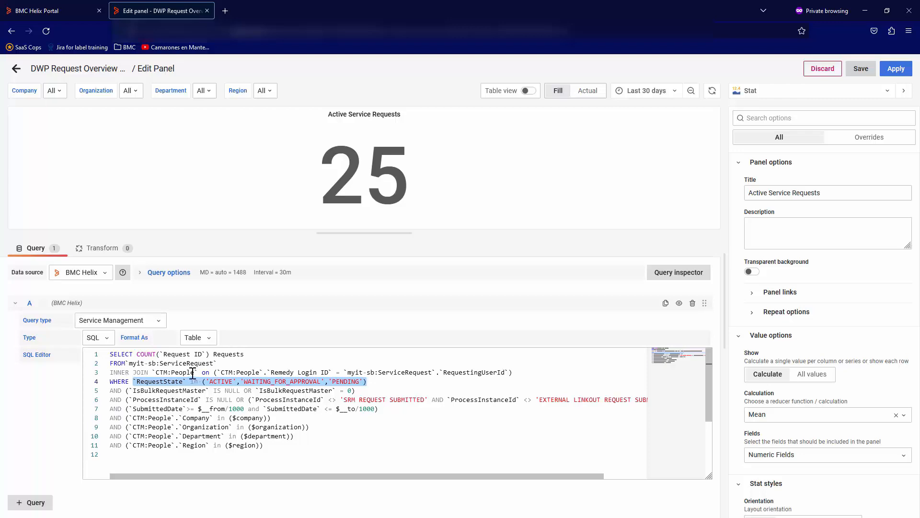
click(13, 71)
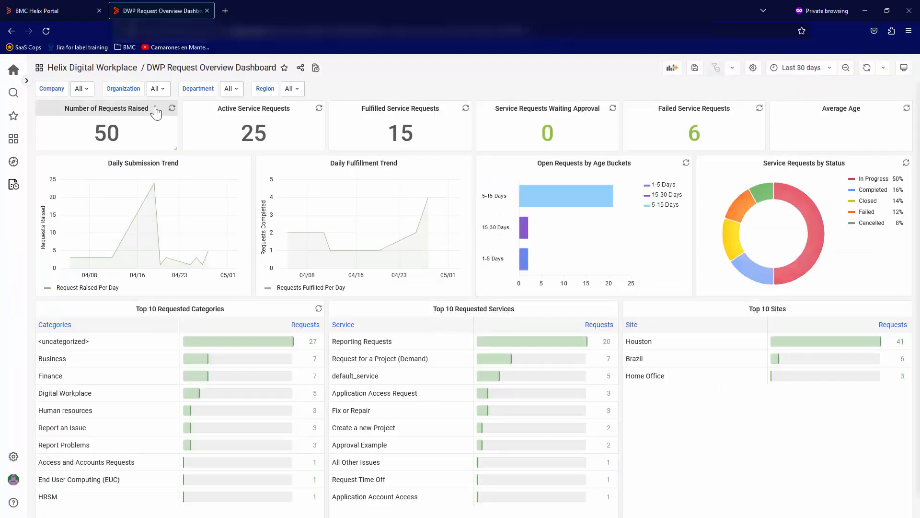
Step: Reopen the Number of Requests Raised panel for editing to compare its RequestState condition, and return to the dashboard
click(146, 111)
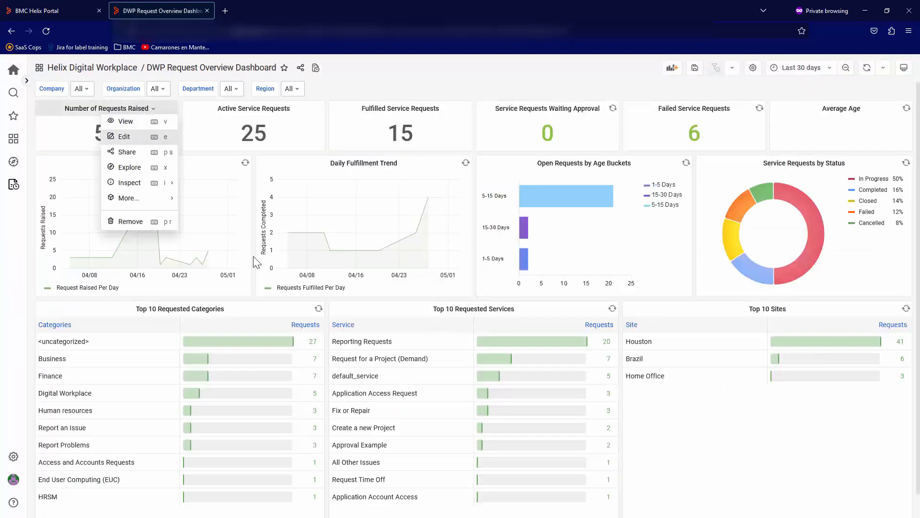
click(147, 136)
drag(245, 381, 160, 382)
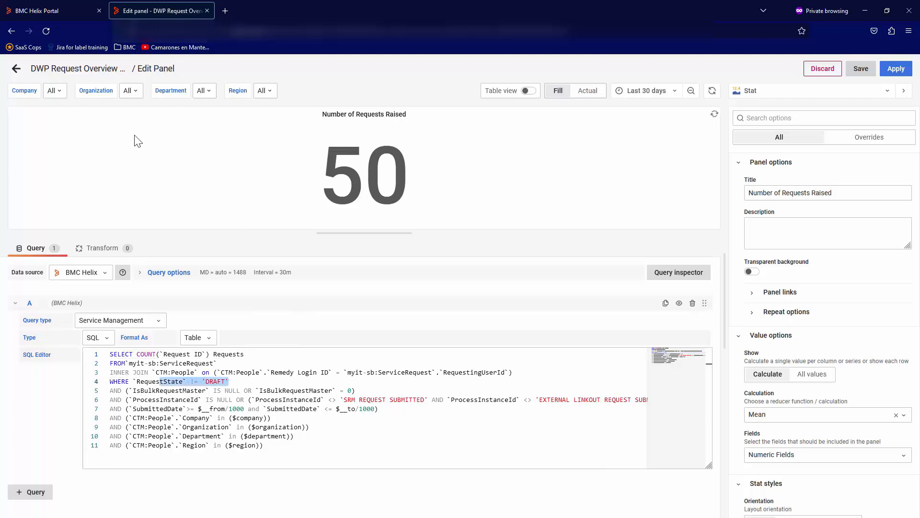
click(10, 71)
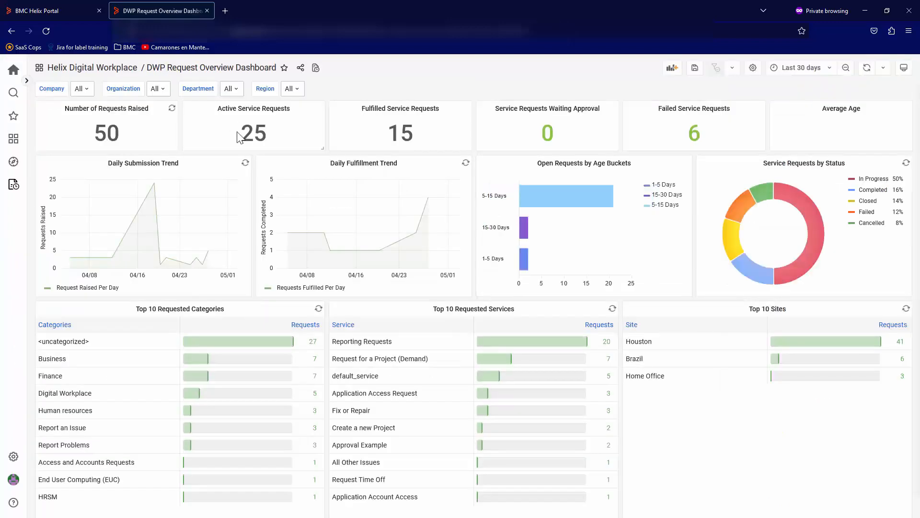
Step: Reopen the Active Service Requests panel for editing, review its RequestState list and CTM:People join, and return to the dashboard
click(294, 108)
click(287, 139)
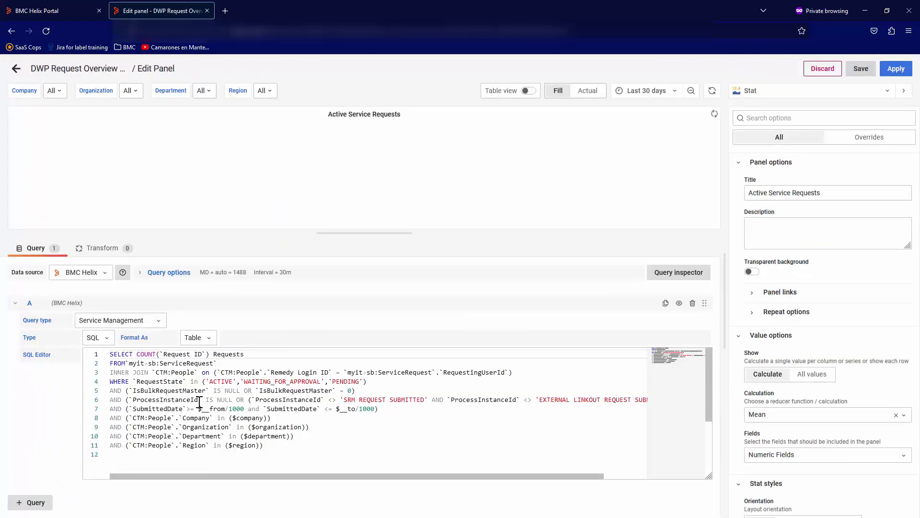
drag(132, 382, 372, 382)
click(372, 382)
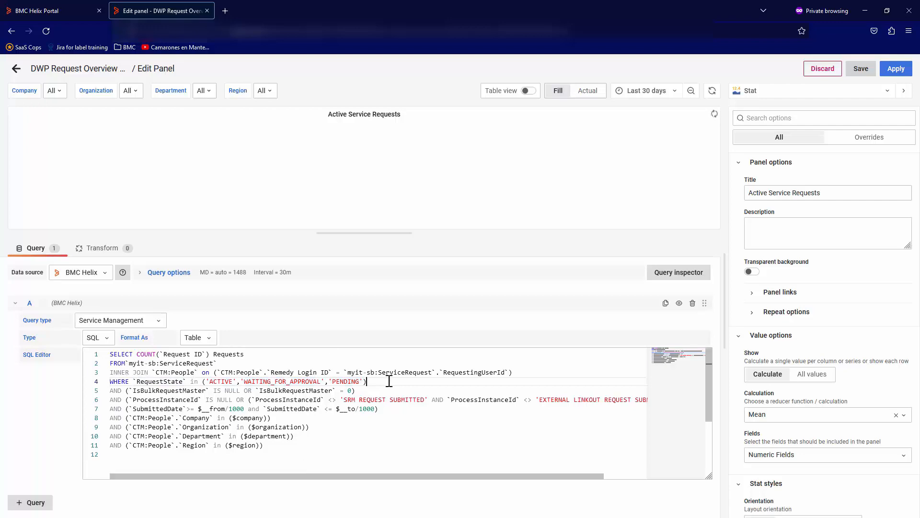
drag(129, 372, 285, 372)
click(299, 370)
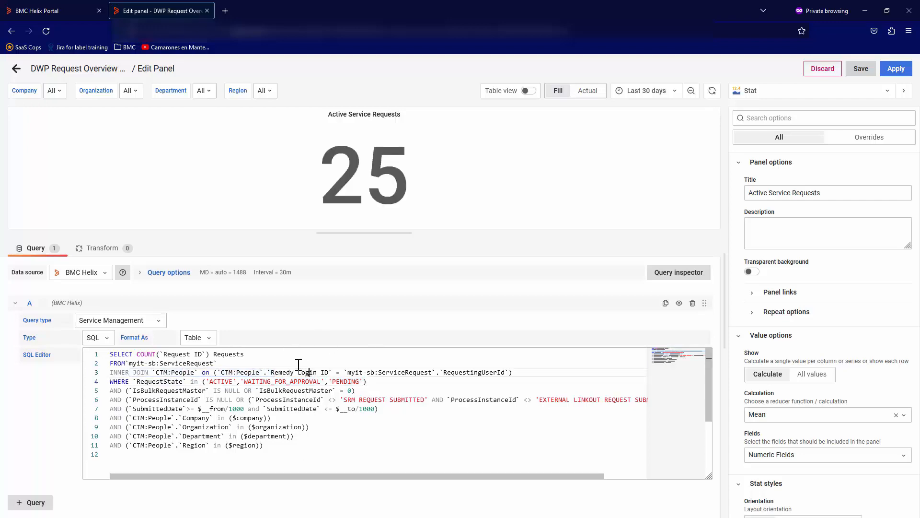
click(16, 68)
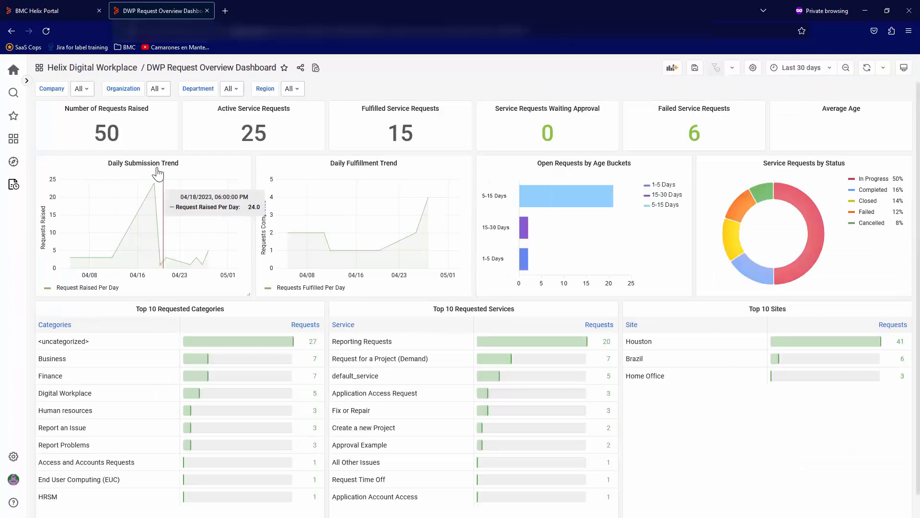
Step: Open the Daily Submission Trend panel for editing and examine the Date(SubmittedDate) expression aliased as __time__
click(186, 164)
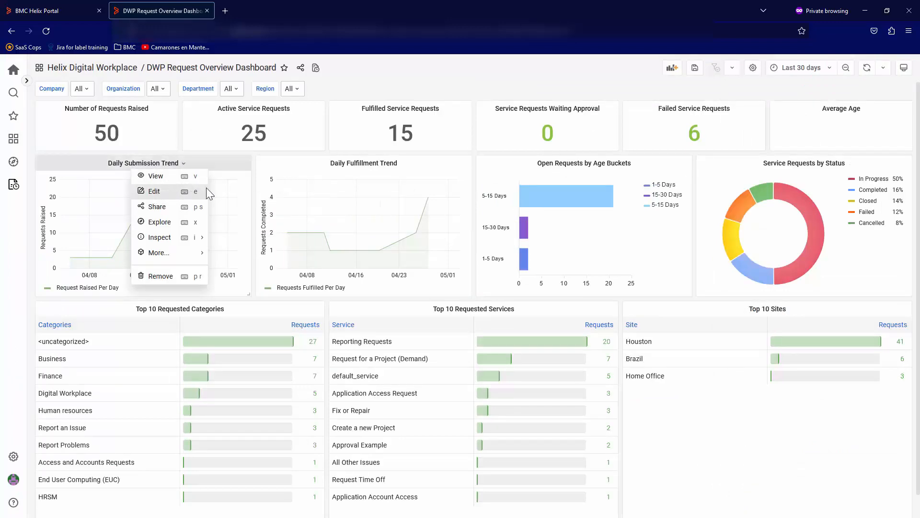
click(154, 192)
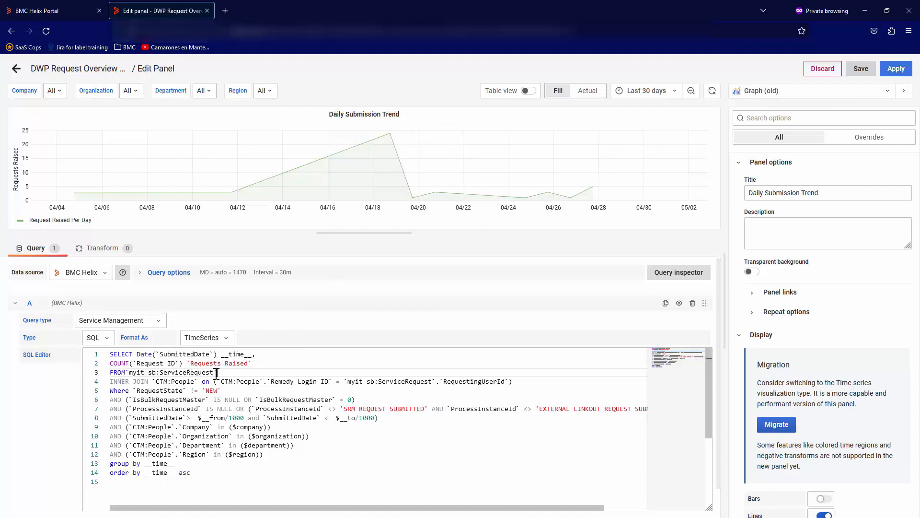
click(263, 355)
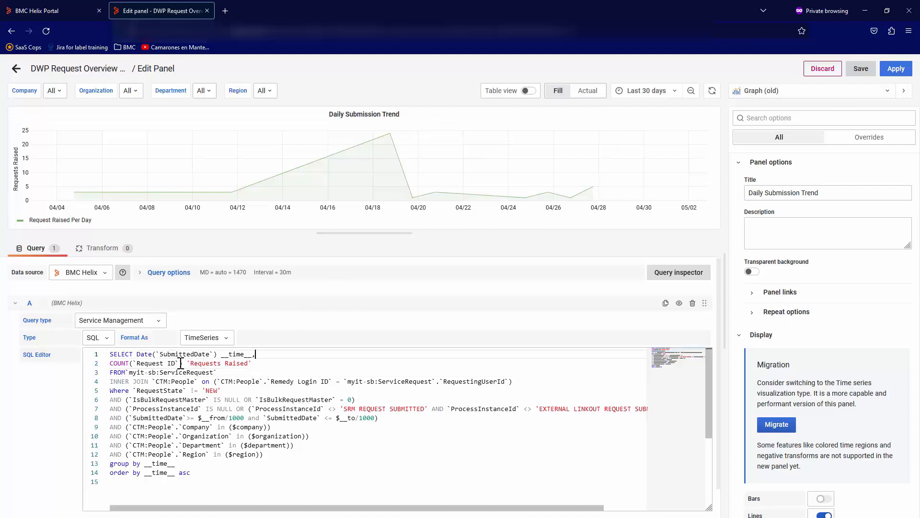
click(150, 355)
drag(138, 355, 261, 357)
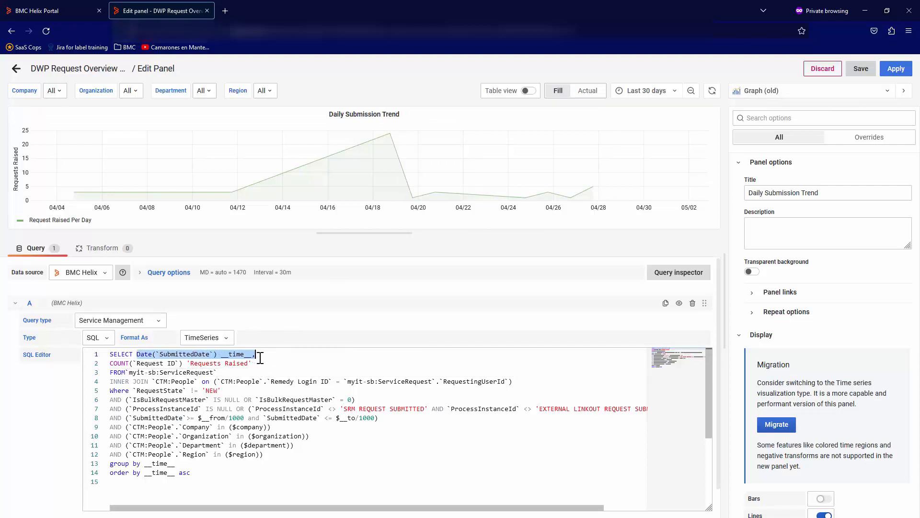
click(235, 356)
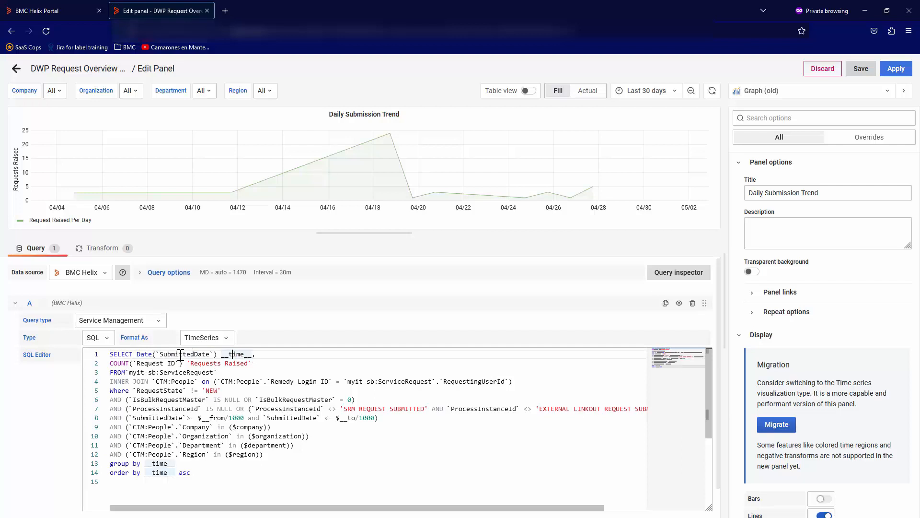
double_click(139, 354)
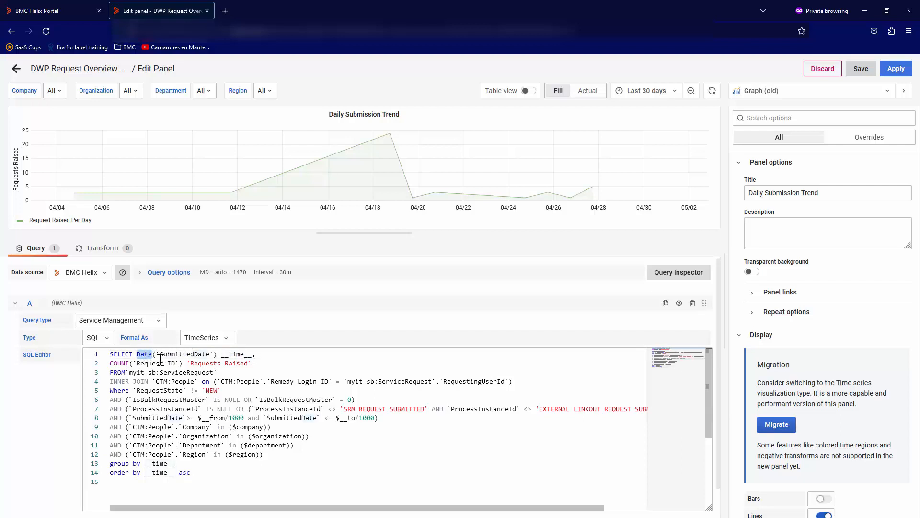
click(263, 354)
drag(263, 356, 133, 355)
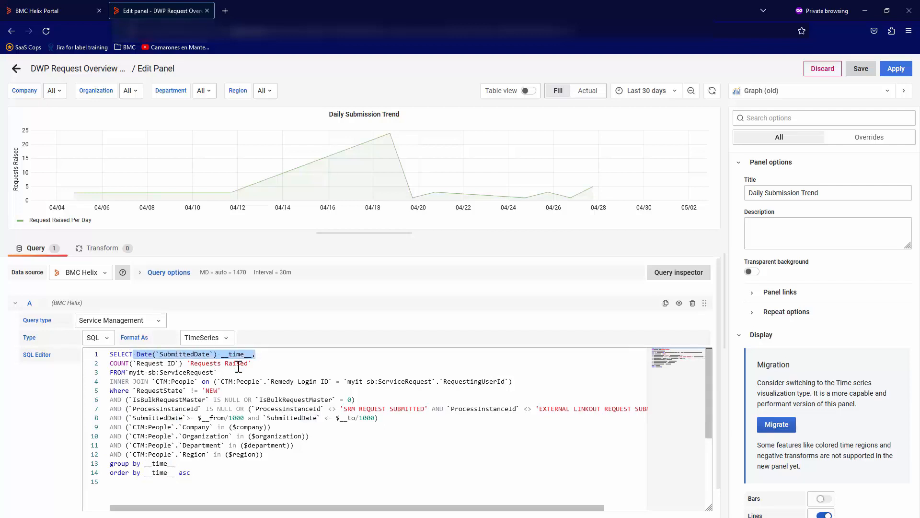
Step: Review the Request ID count aliased as Requests Raised, the RequestState condition and the date expression in the Daily Submission Trend query
click(255, 365)
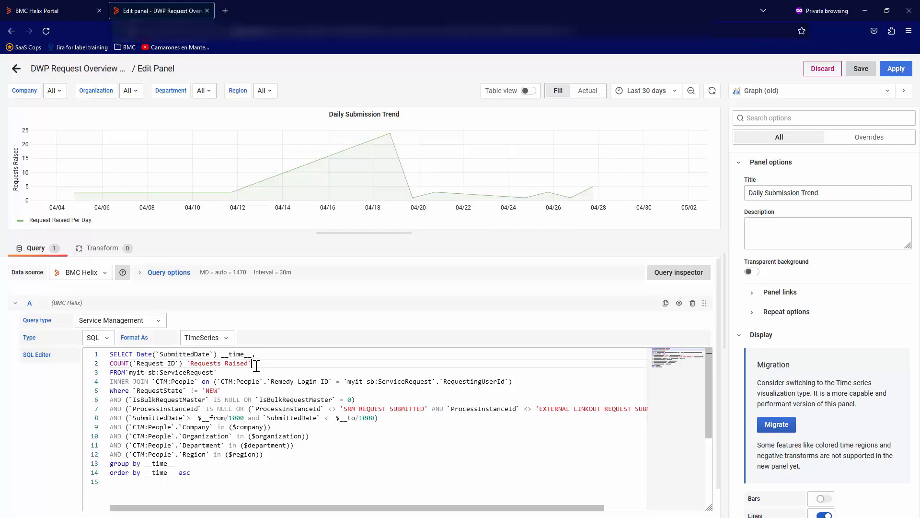
drag(253, 364, 103, 365)
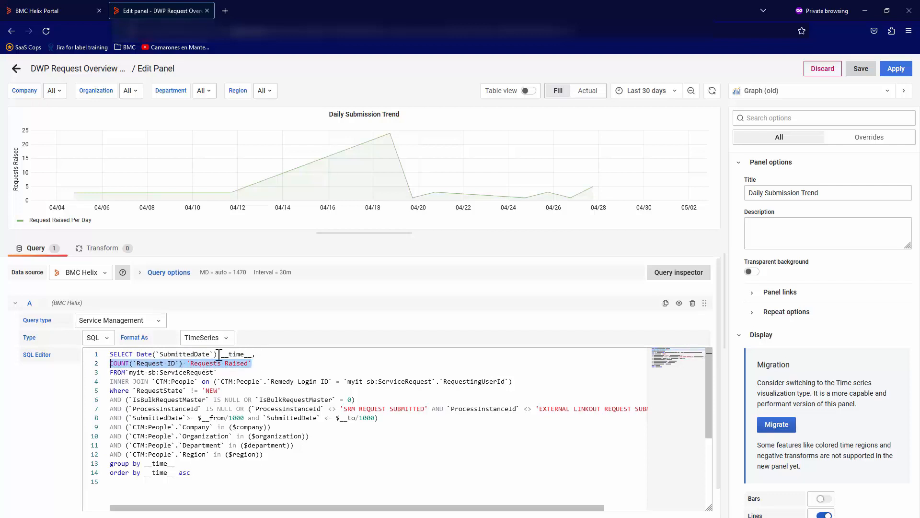
click(150, 389)
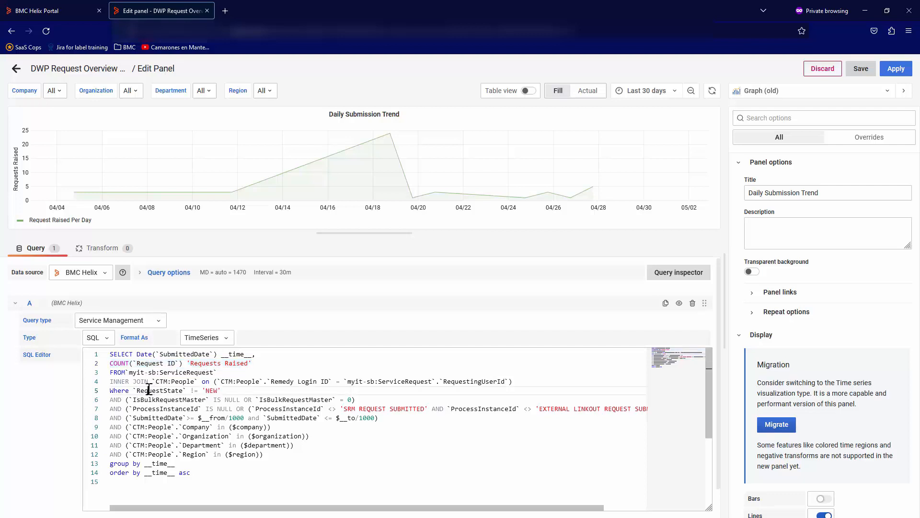
drag(136, 391, 190, 391)
click(227, 390)
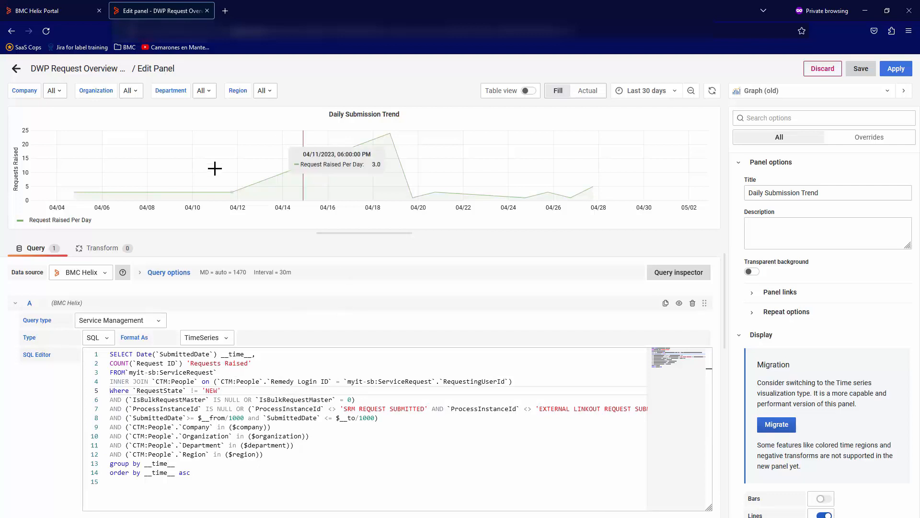
drag(256, 354, 138, 354)
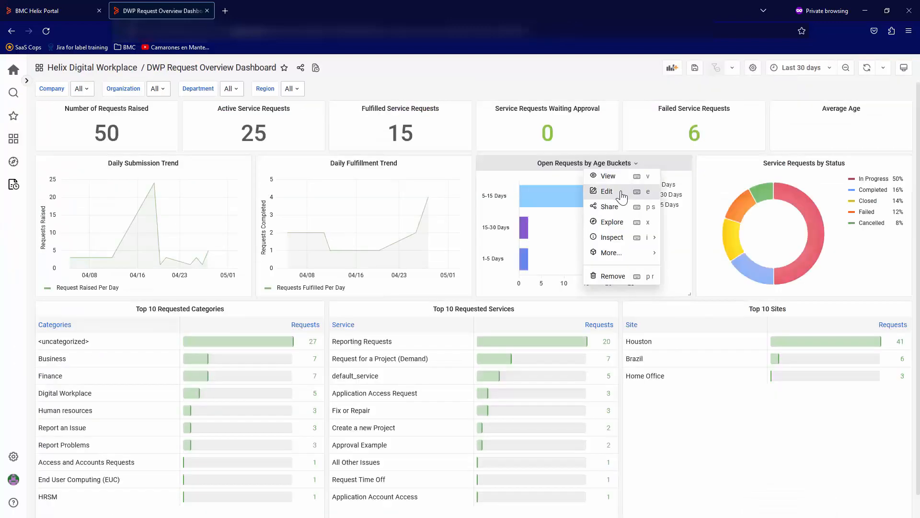
Step: Open the Open Requests by Age Buckets panel for editing and examine the nested SELECT aliased as t1
click(610, 189)
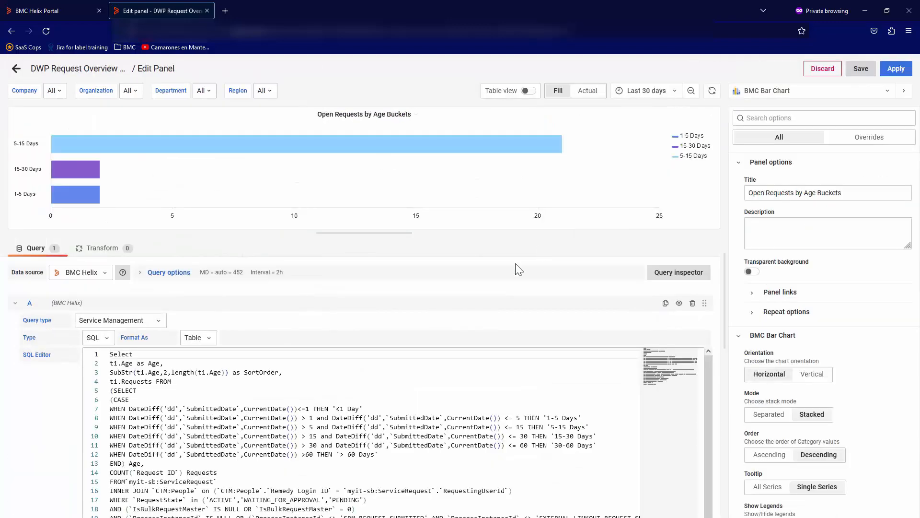
click(169, 388)
scroll(169, 389, down, 3)
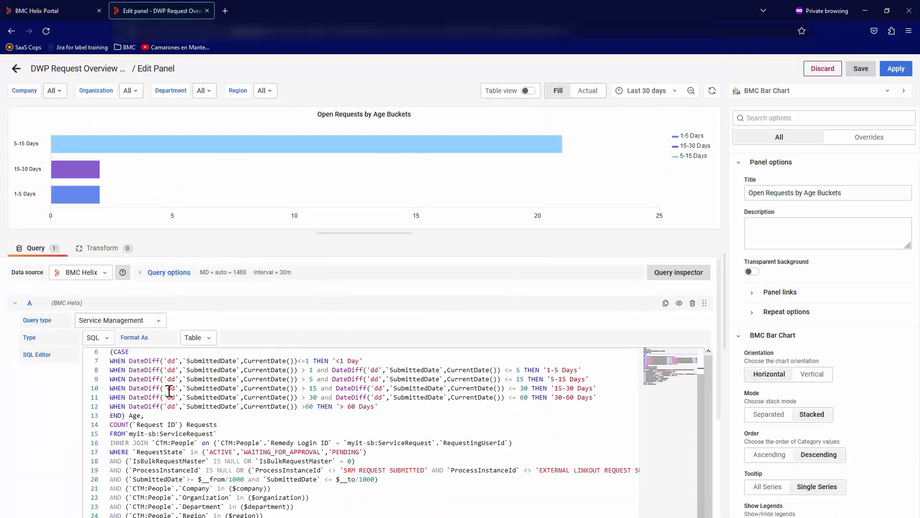
scroll(170, 391, up, 3)
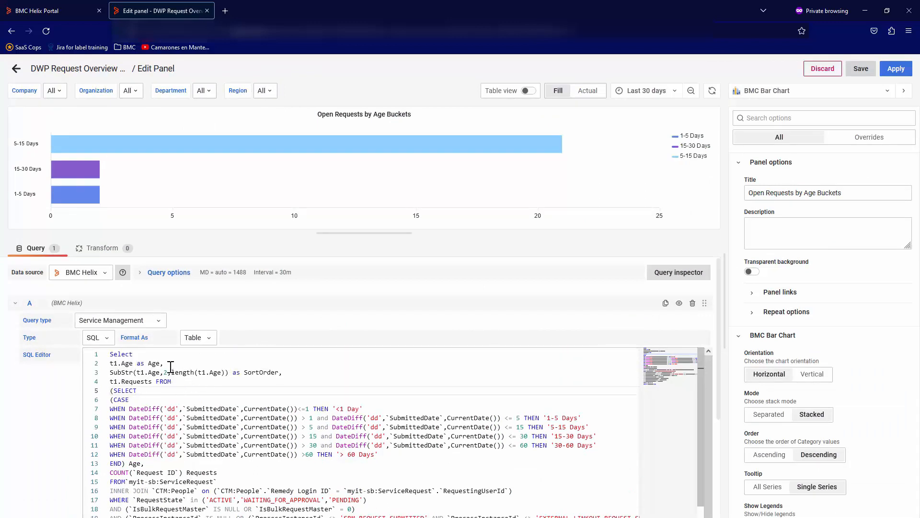
drag(114, 391, 336, 451)
scroll(344, 467, down, 4)
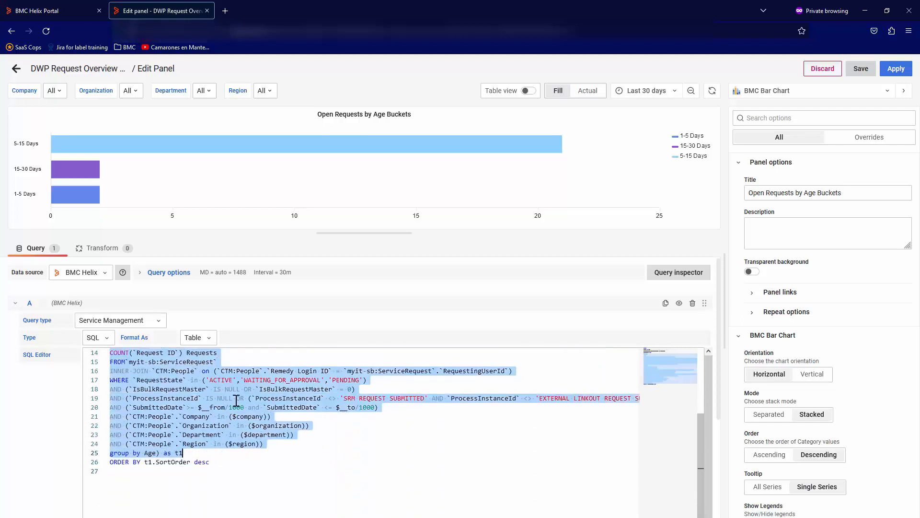
scroll(234, 401, up, 2)
scroll(196, 409, up, 2)
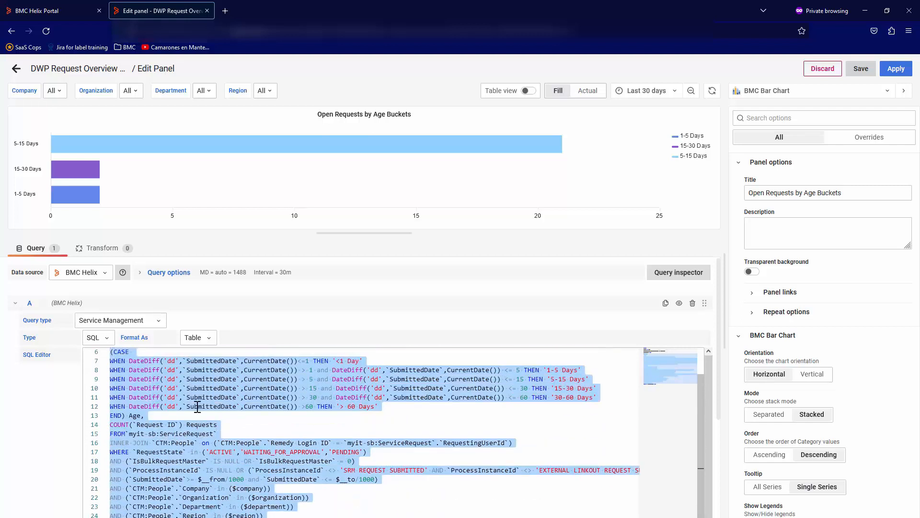
Step: Examine the CASE expression that builds the Age buckets from DateDiff, check the result rows as a table, and return to the chart
click(168, 439)
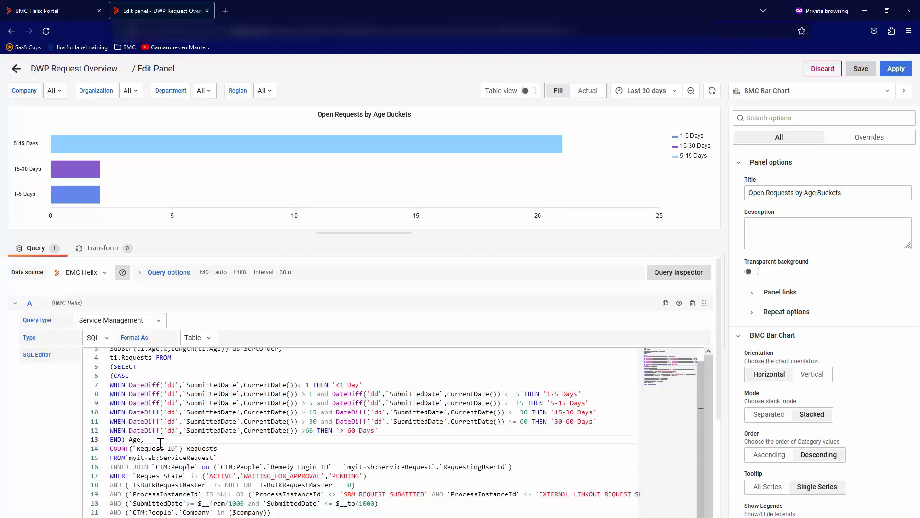
drag(161, 443, 115, 375)
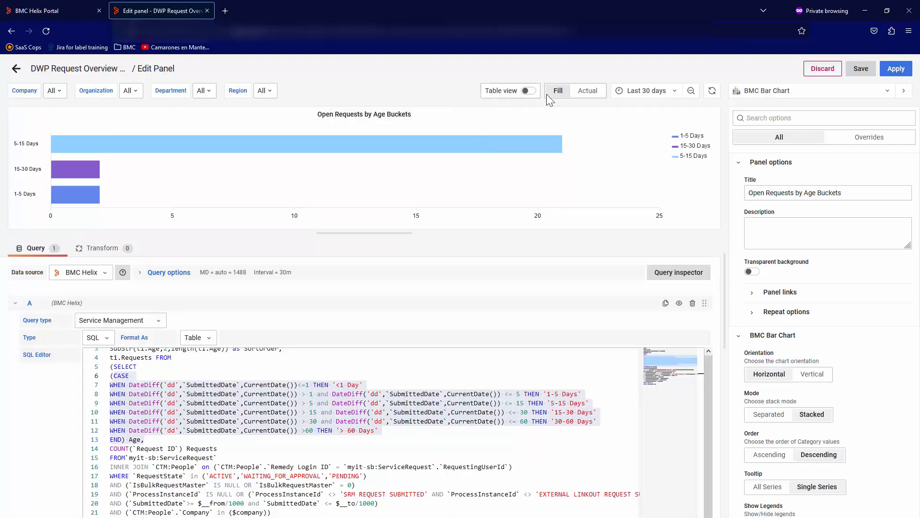
click(529, 91)
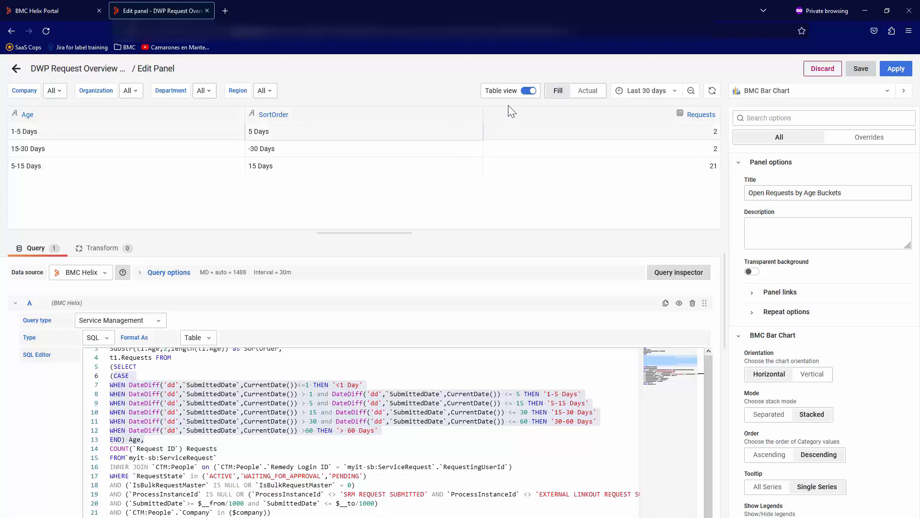
click(528, 92)
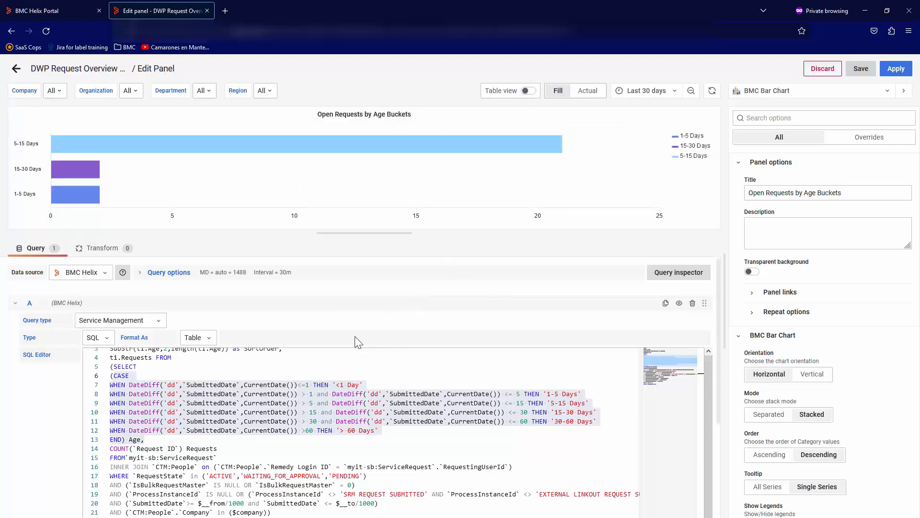
Step: Trace how the outer query's t1.Age as Age column comes from the CASE expression in the nested SELECT
click(220, 377)
scroll(235, 375, up, 1)
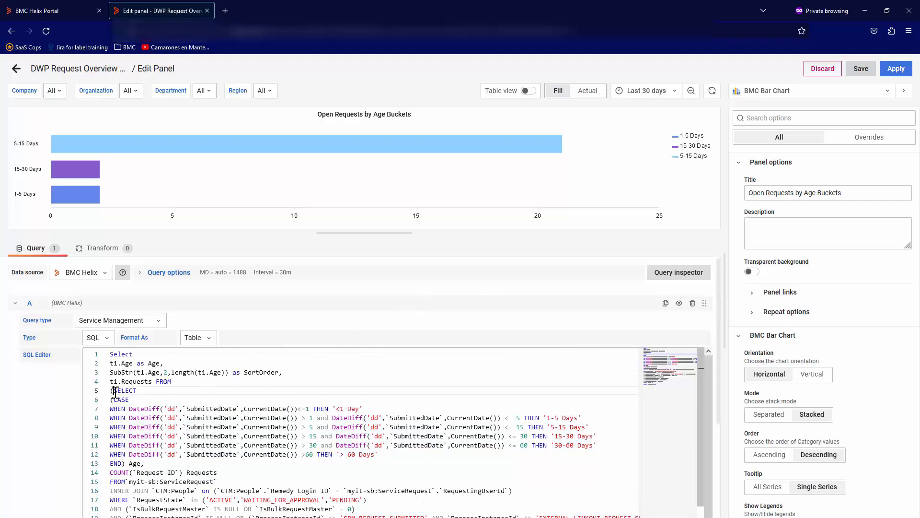
drag(115, 392, 378, 466)
scroll(382, 462, down, 5)
scroll(206, 439, up, 4)
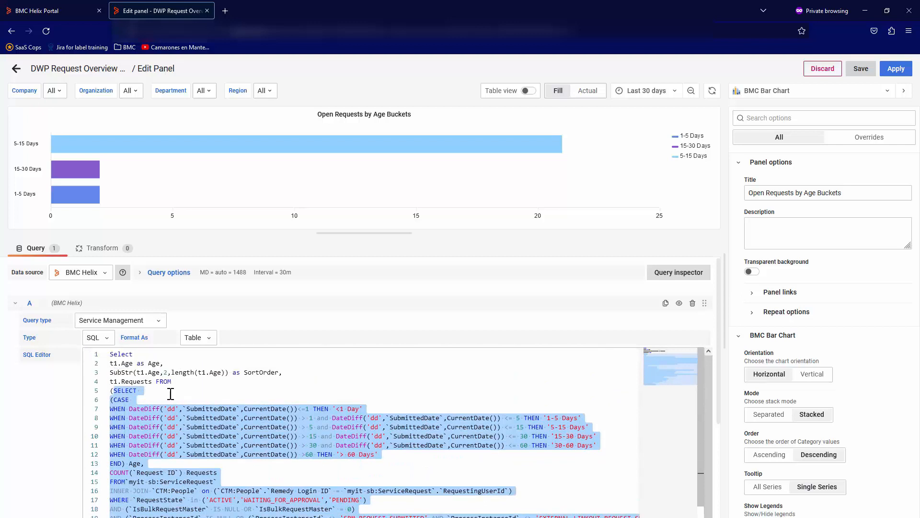
click(165, 363)
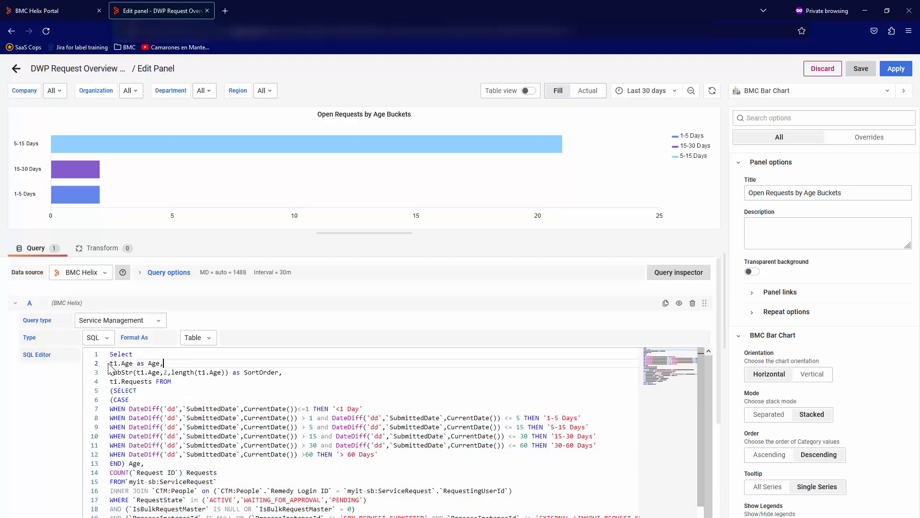
drag(109, 363, 164, 363)
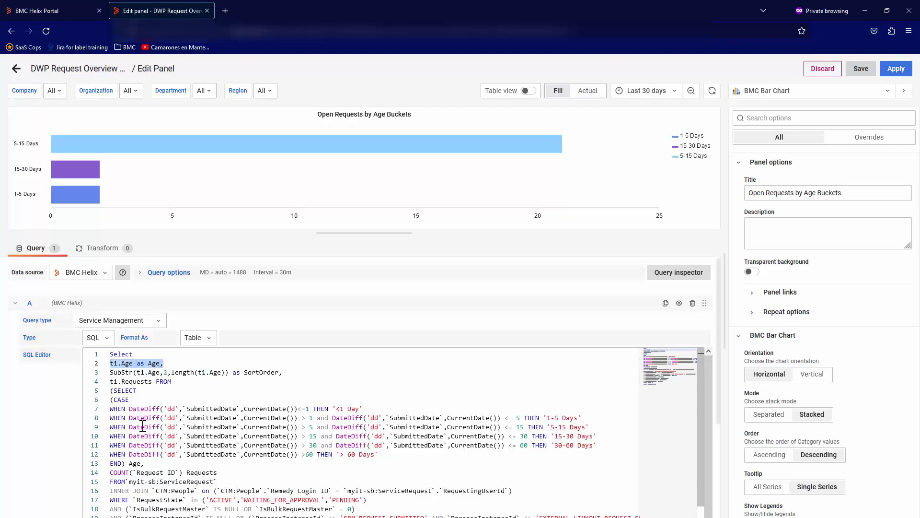
drag(145, 463, 118, 400)
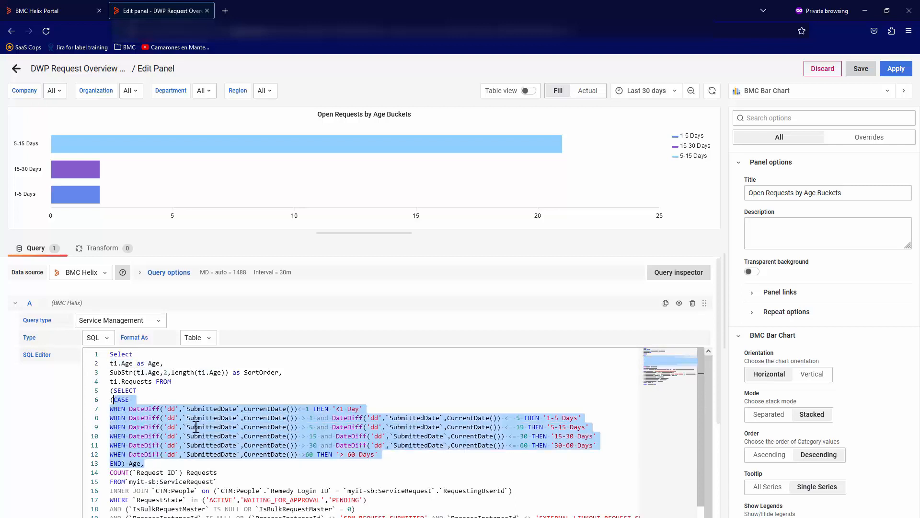
drag(110, 363, 154, 362)
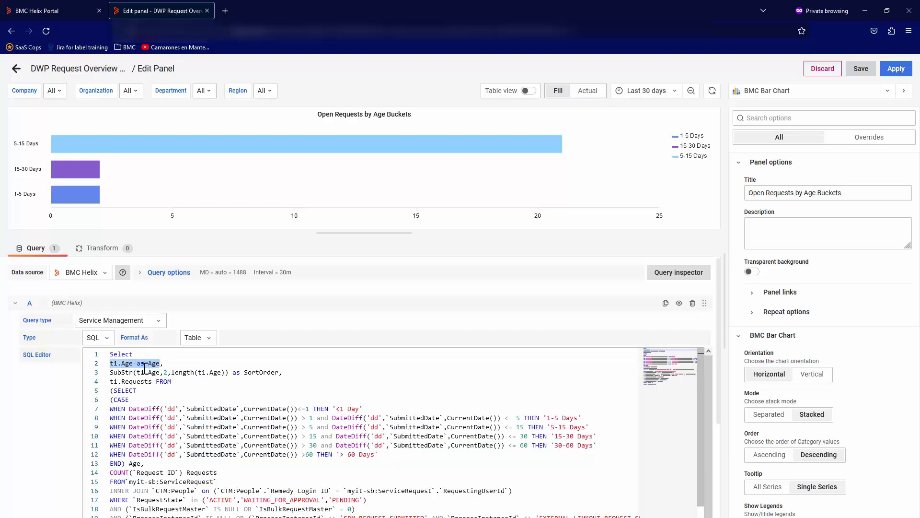
Step: Examine the SubStr expression aliased as SortOrder and compare it with the SortOrder column in the table view
click(174, 381)
drag(112, 371, 230, 372)
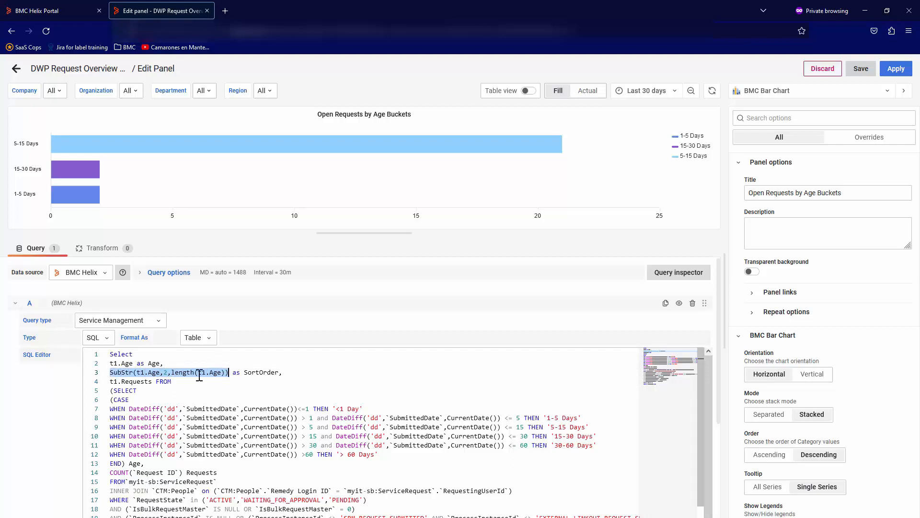
click(251, 372)
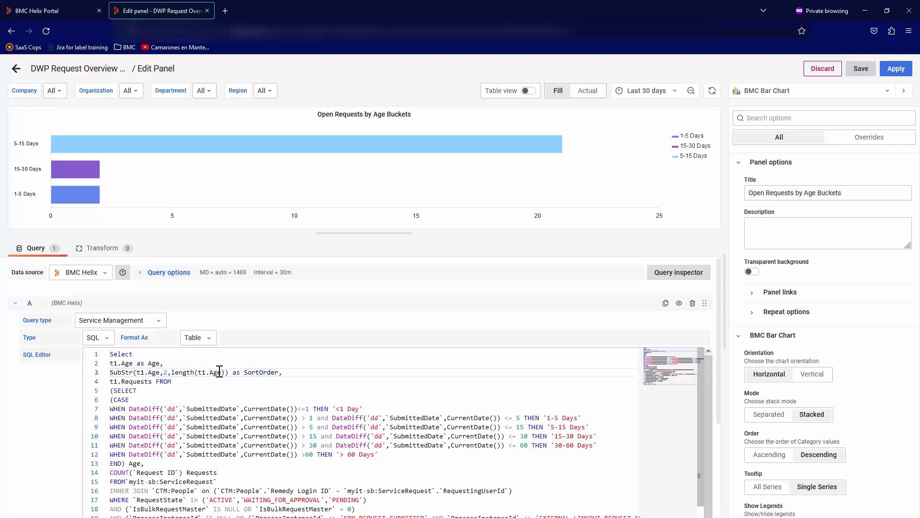
click(526, 92)
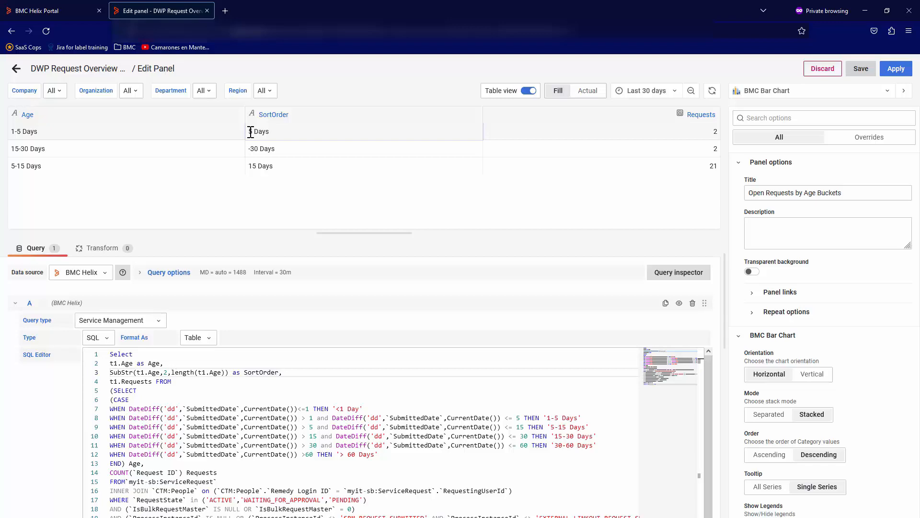
drag(249, 131, 282, 170)
click(272, 147)
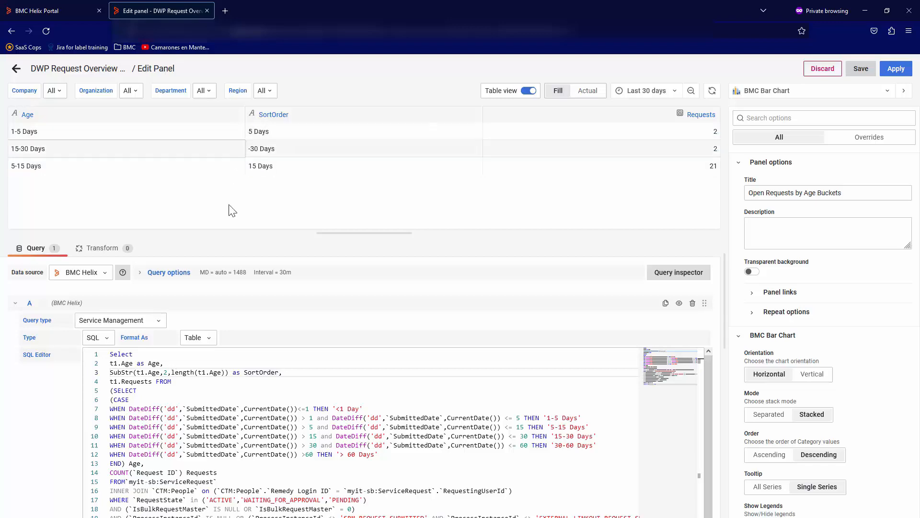
Step: Compare the SubStr SortOrder expression with the ORDER BY t1.SortOrder desc clause, and switch the table view off
drag(144, 374, 223, 374)
scroll(194, 385, down, 5)
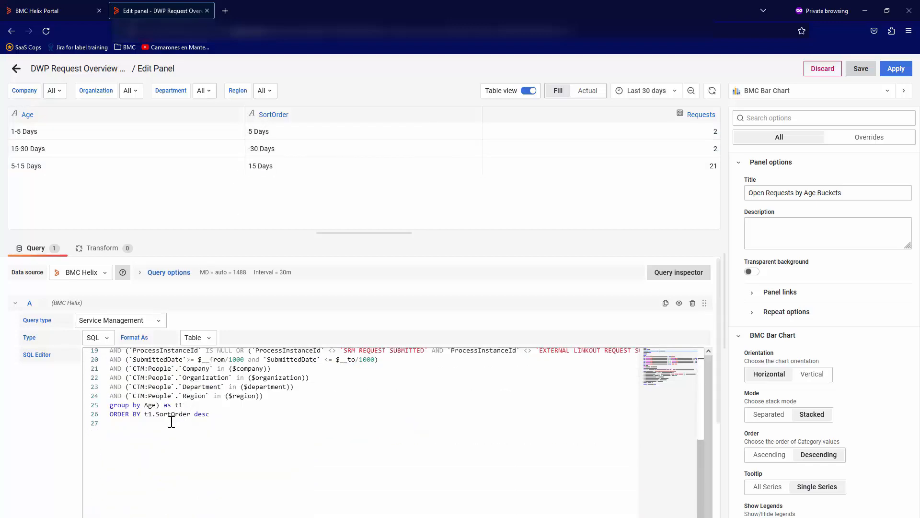
drag(111, 414, 211, 414)
scroll(191, 407, up, 5)
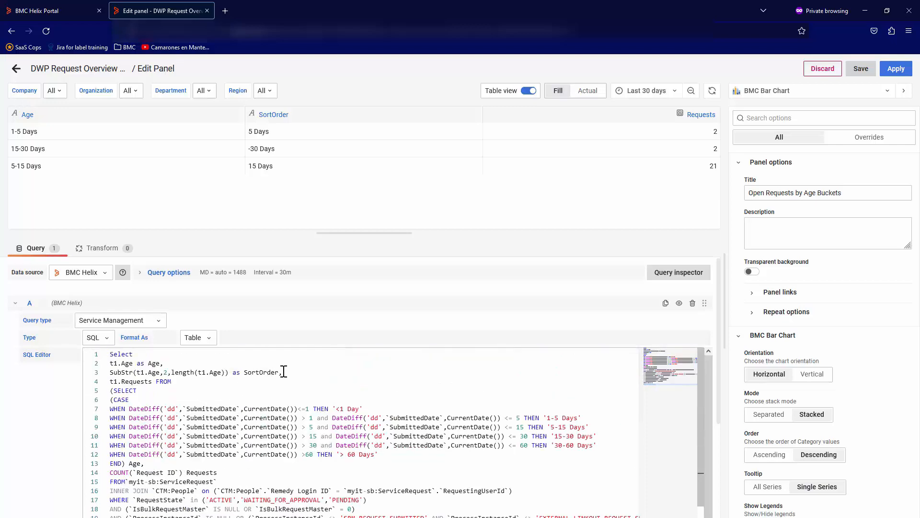
drag(283, 372, 108, 372)
scroll(192, 407, down, 4)
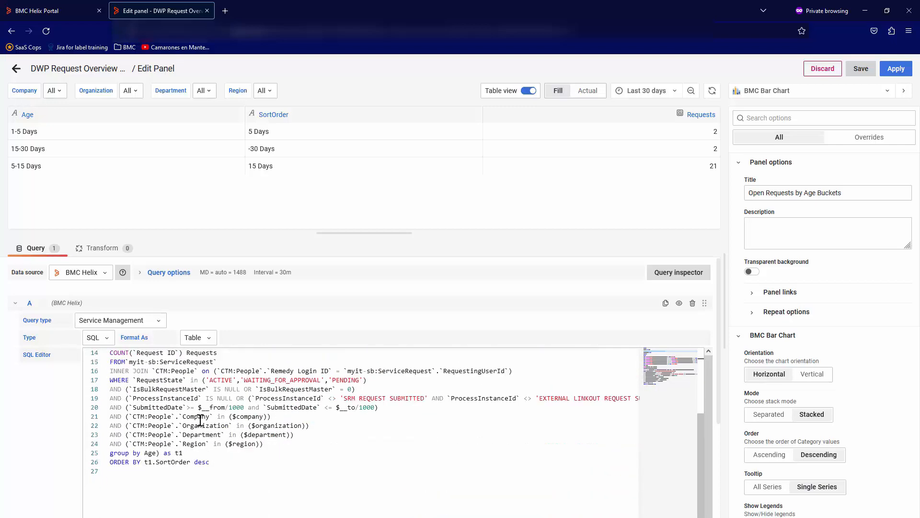
click(224, 461)
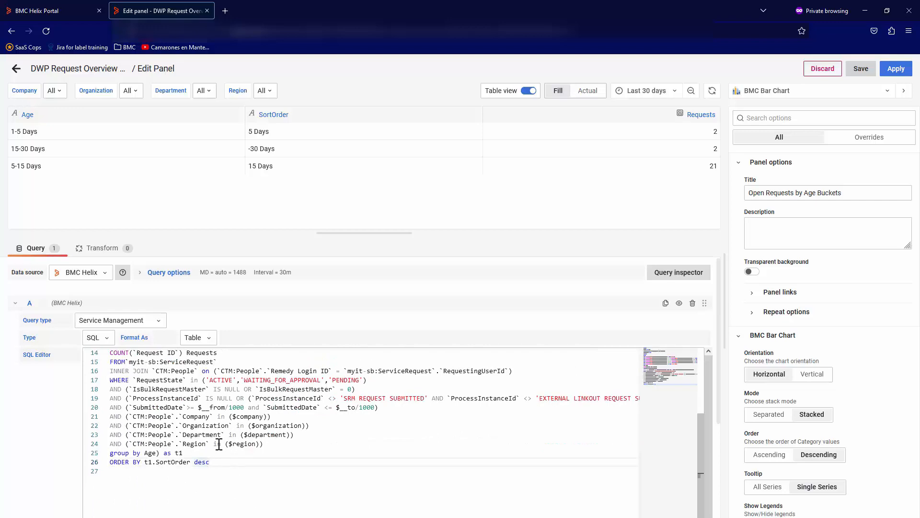
scroll(215, 437, up, 4)
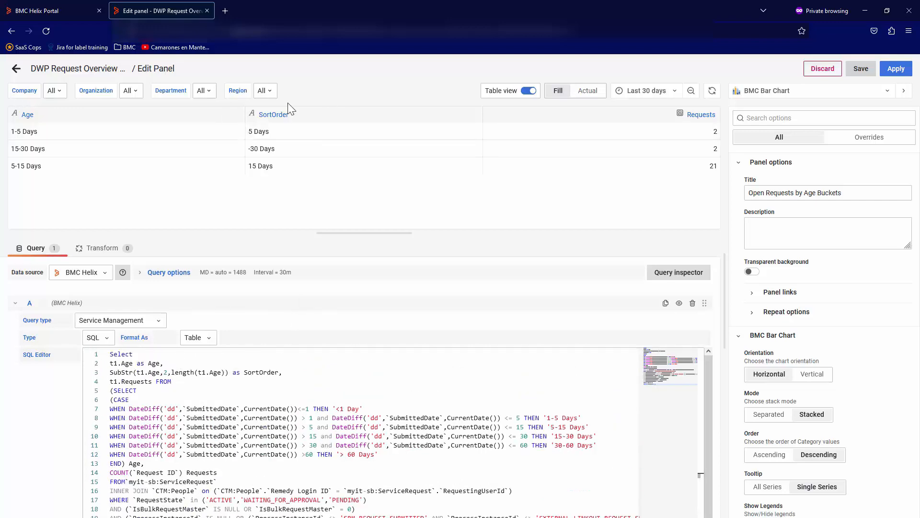
click(528, 91)
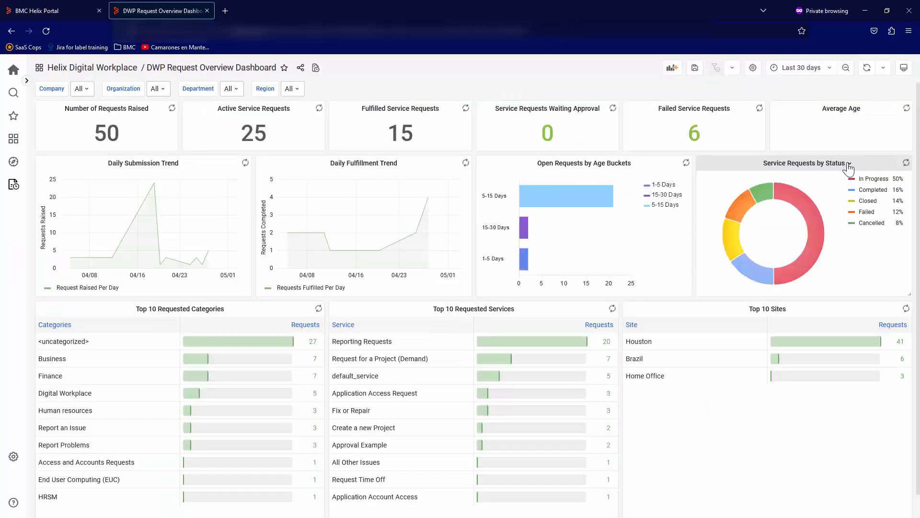
Step: Open the Service Requests by Status panel for editing and review the CASE expression mapping RequestState values such as ACTIVE to In Progress
click(849, 167)
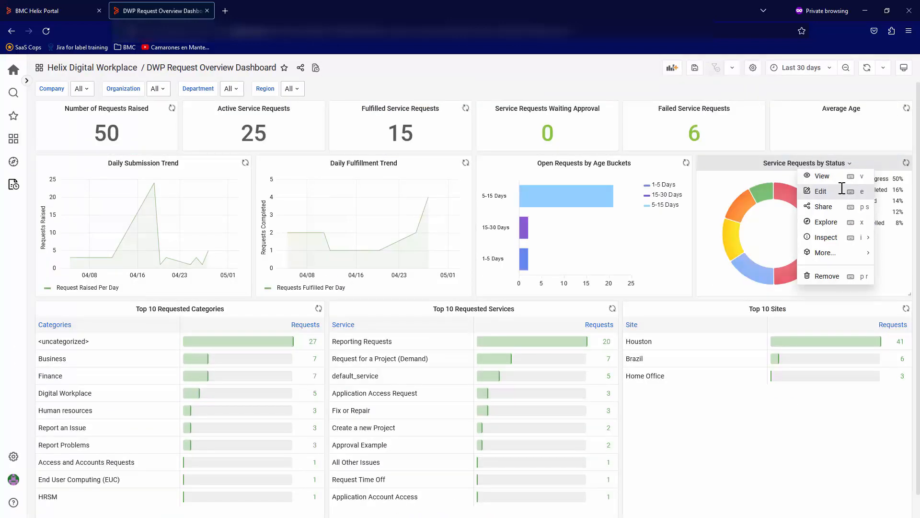
click(833, 190)
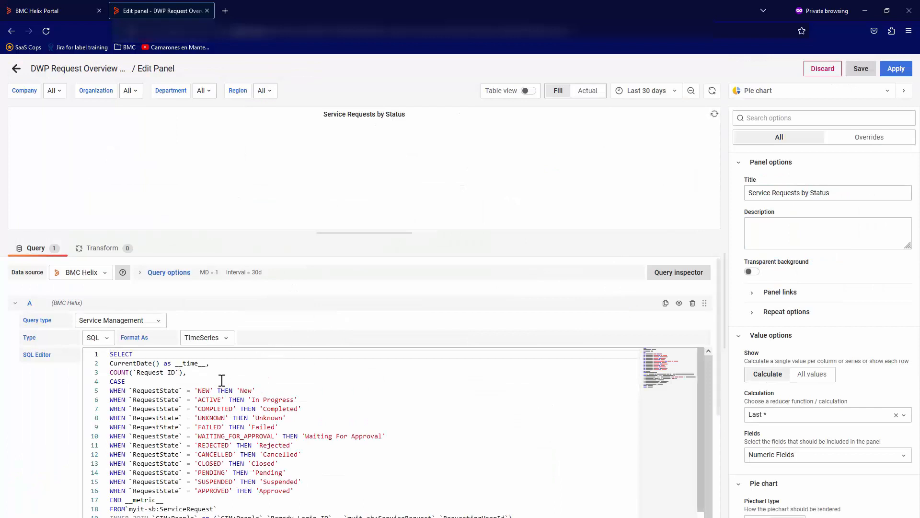
click(180, 372)
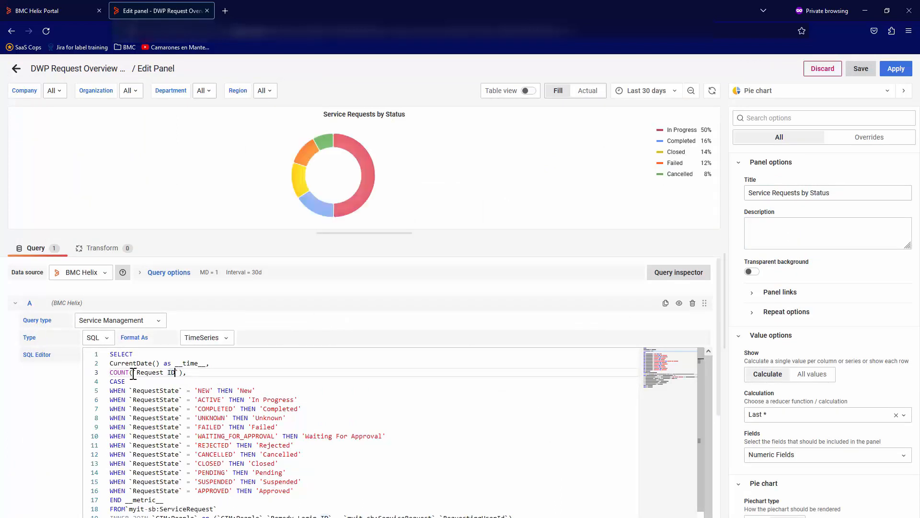
drag(112, 384, 259, 497)
right_click(233, 456)
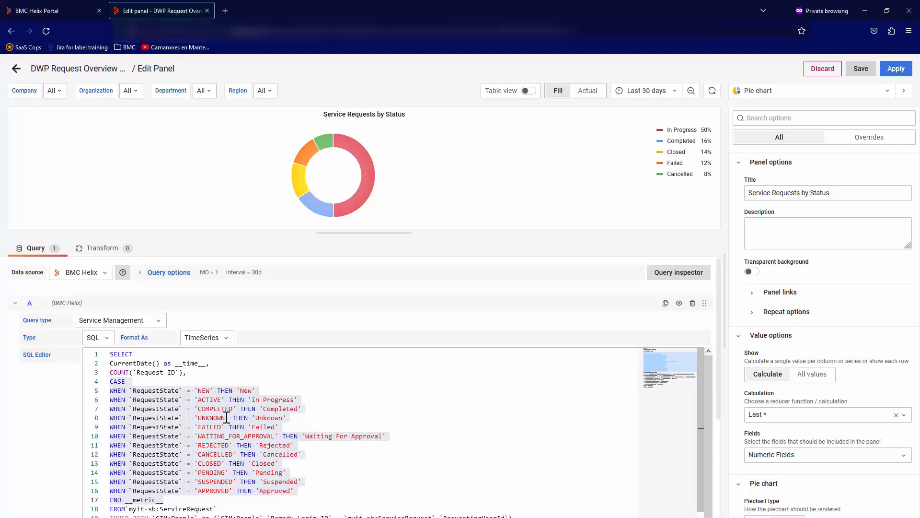
click(201, 398)
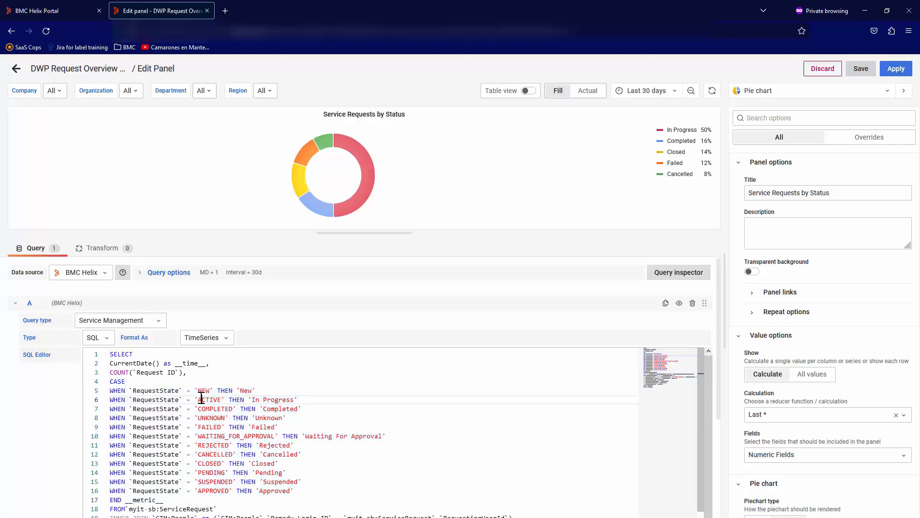
drag(248, 400, 293, 399)
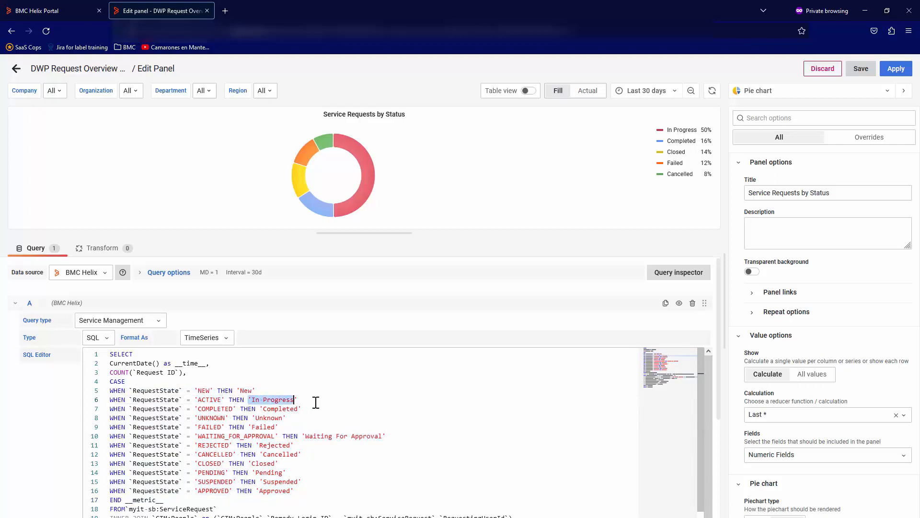
click(270, 418)
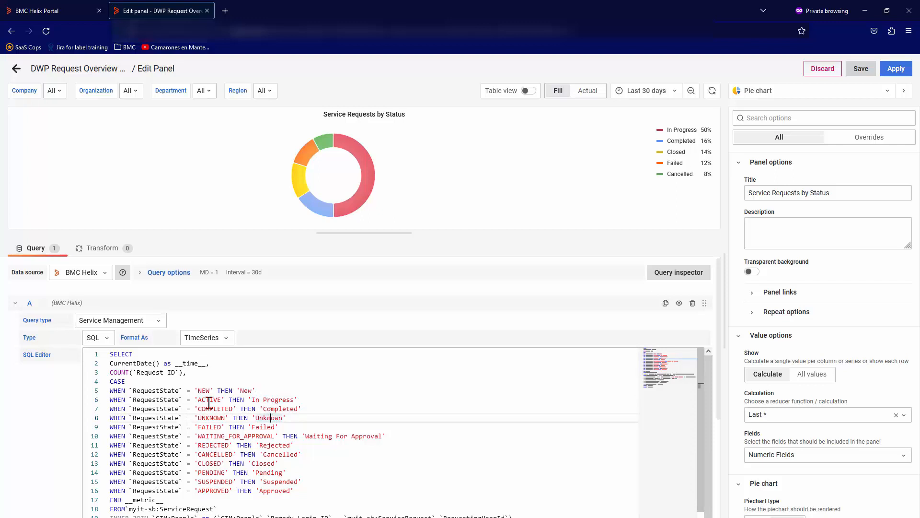
Step: Examine the CurrentDate() expression aliased as __time__ and the Request ID count in the Service Requests by Status query
click(142, 362)
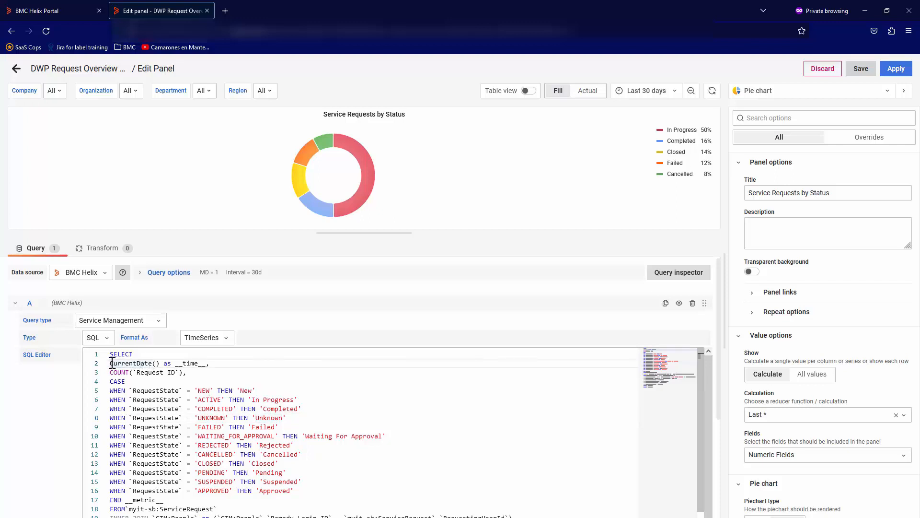
mouse_move(111, 362)
mouse_down()
mouse_move(162, 363)
mouse_move(104, 361)
mouse_up()
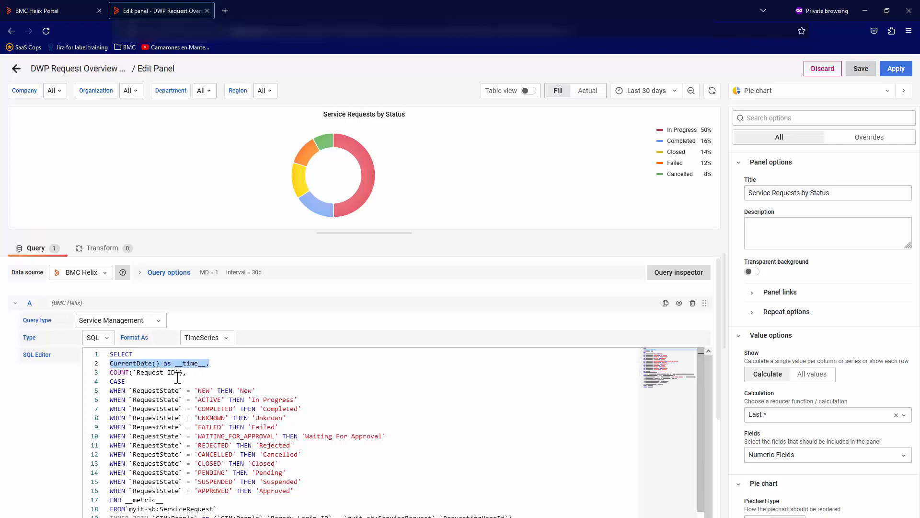
click(201, 371)
drag(203, 372, 99, 372)
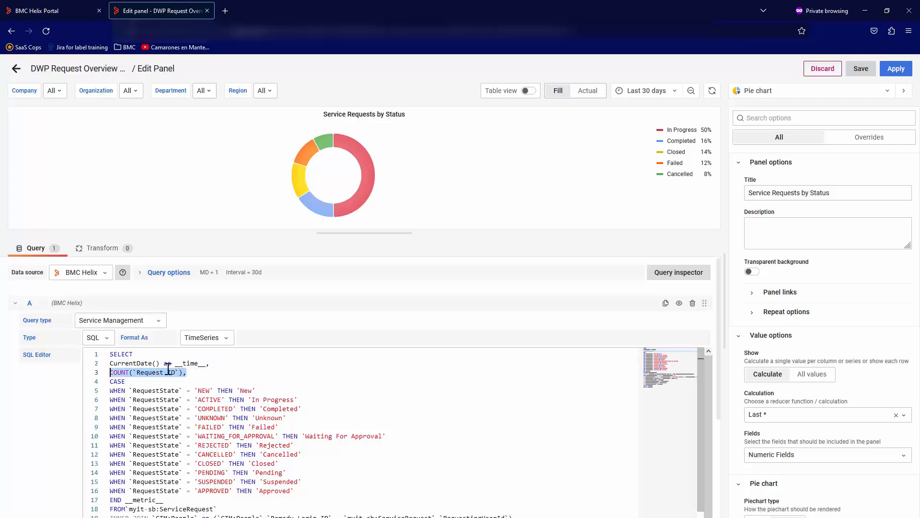
Step: Review the remaining clauses and the full CASE block of the Service Requests by Status query, and return to the dashboard
scroll(168, 369, down, 5)
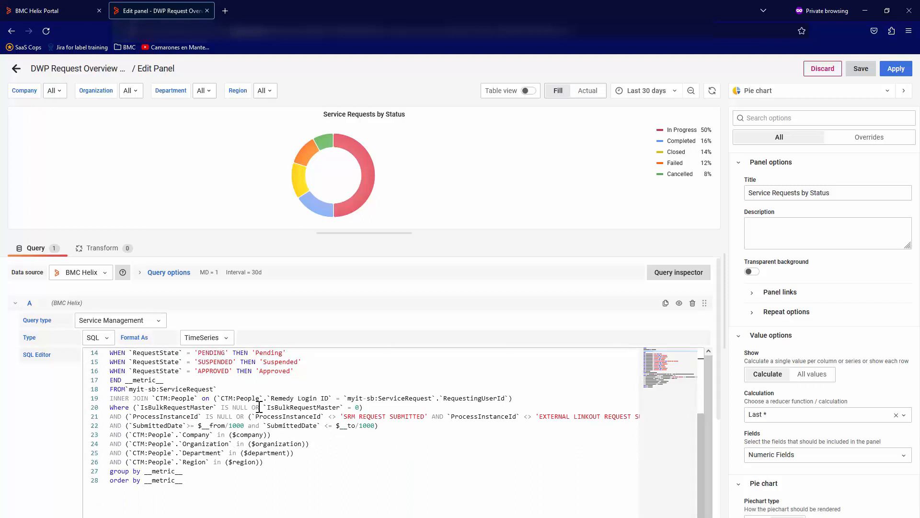
scroll(236, 432, up, 5)
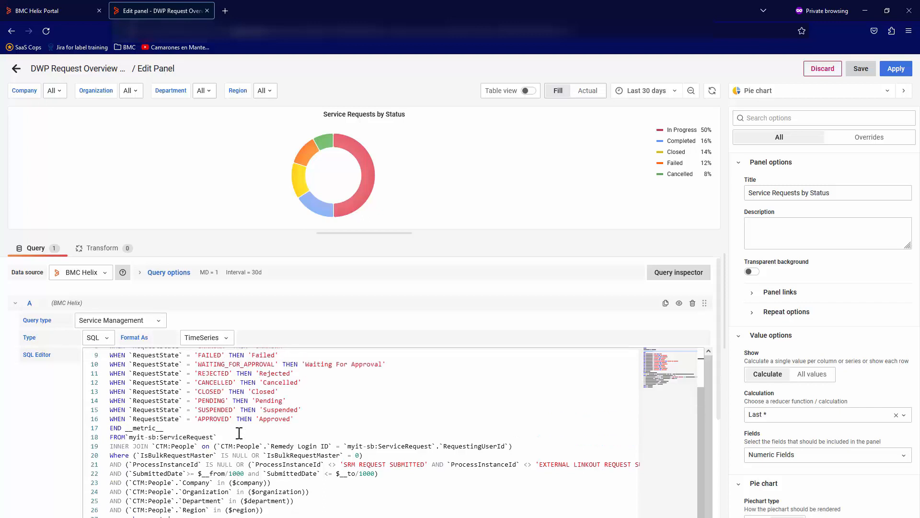
scroll(201, 436, down, 1)
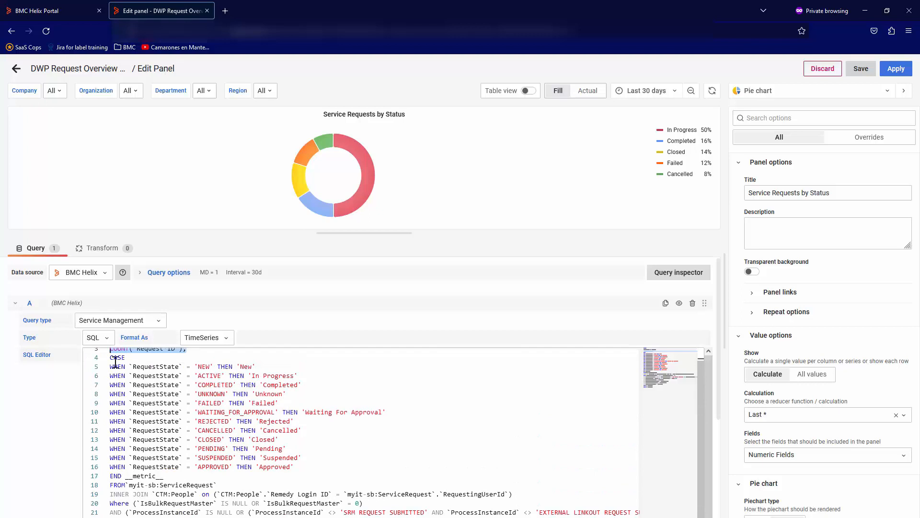
drag(110, 357, 295, 496)
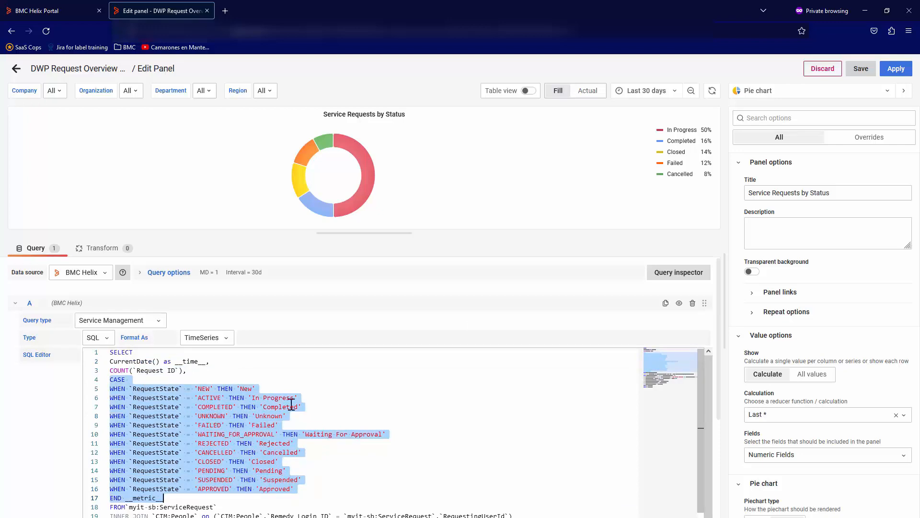
click(16, 68)
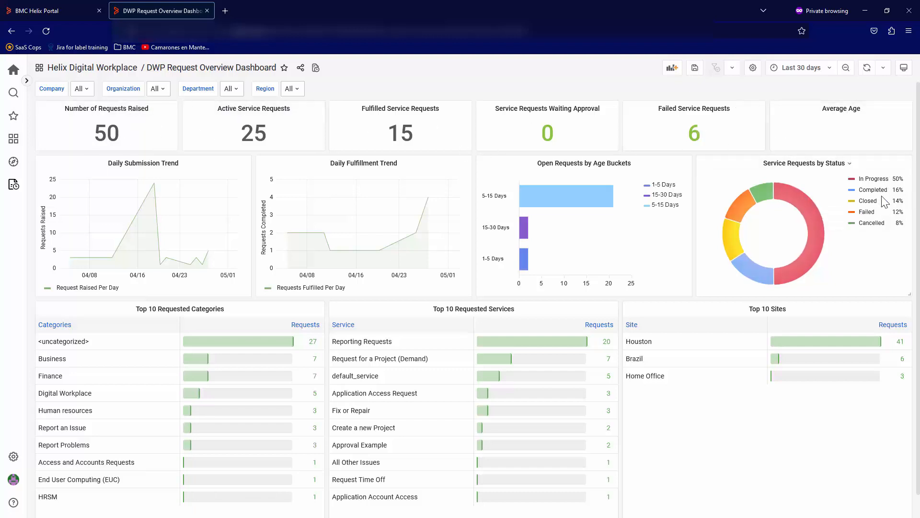
Step: Open the Top 10 Requested Categories panel for editing and examine the WHERE clause of its SQL query through the Region condition
scroll(628, 303, down, 1)
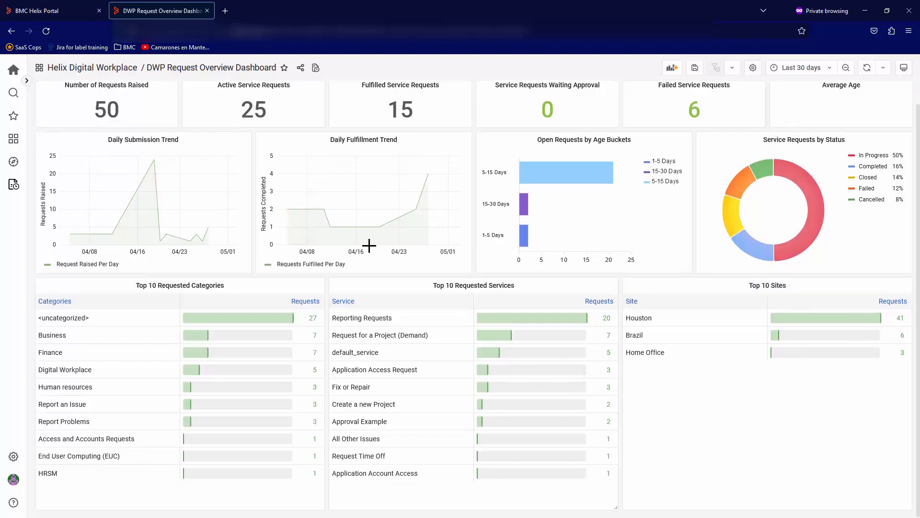
click(226, 287)
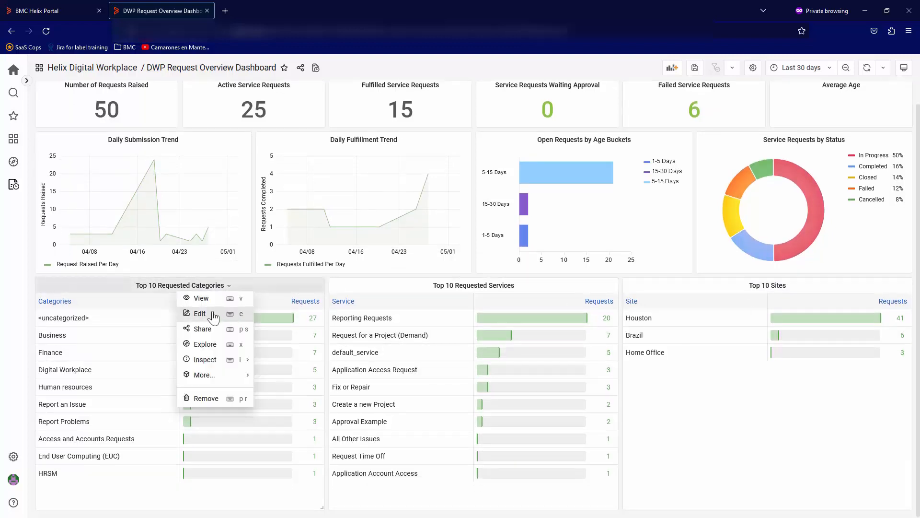
click(247, 313)
scroll(196, 376, down, 2)
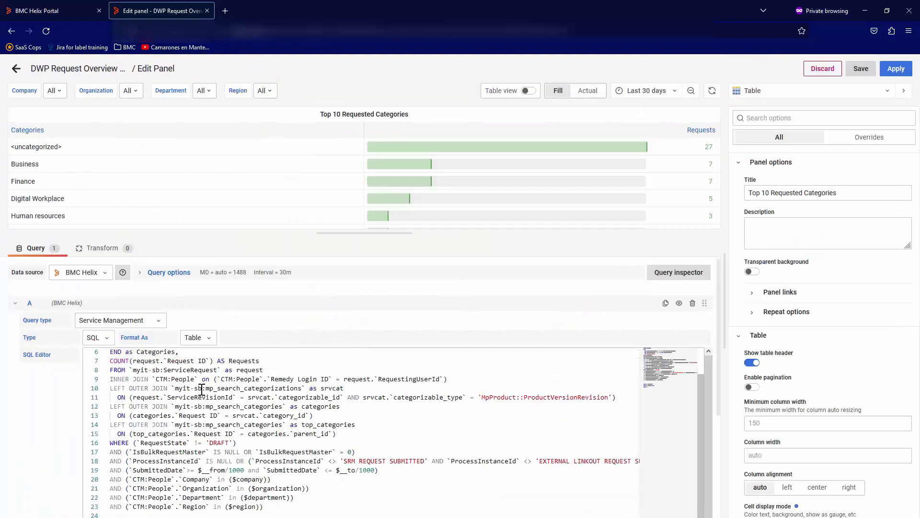
scroll(206, 393, down, 1)
drag(277, 485, 104, 421)
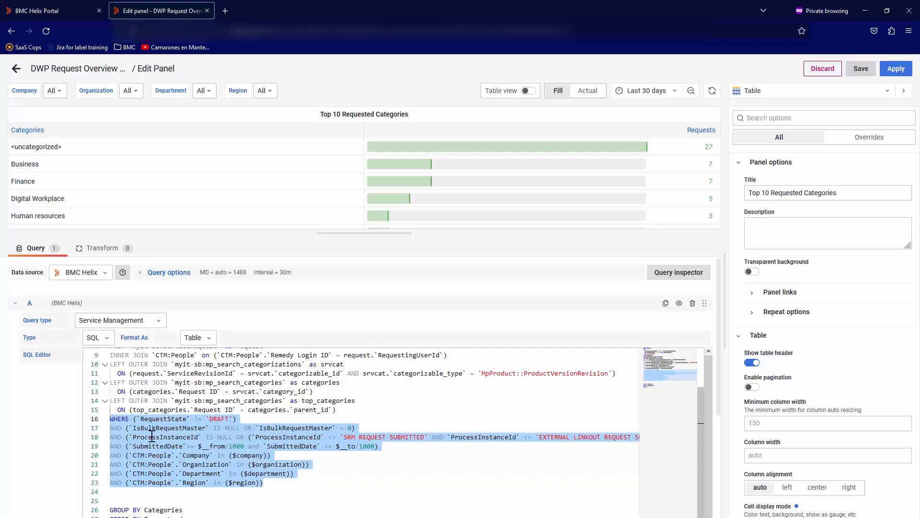
Step: Examine the RequestState != 'DRAFT' condition in the Top 10 Requested Categories query
click(244, 420)
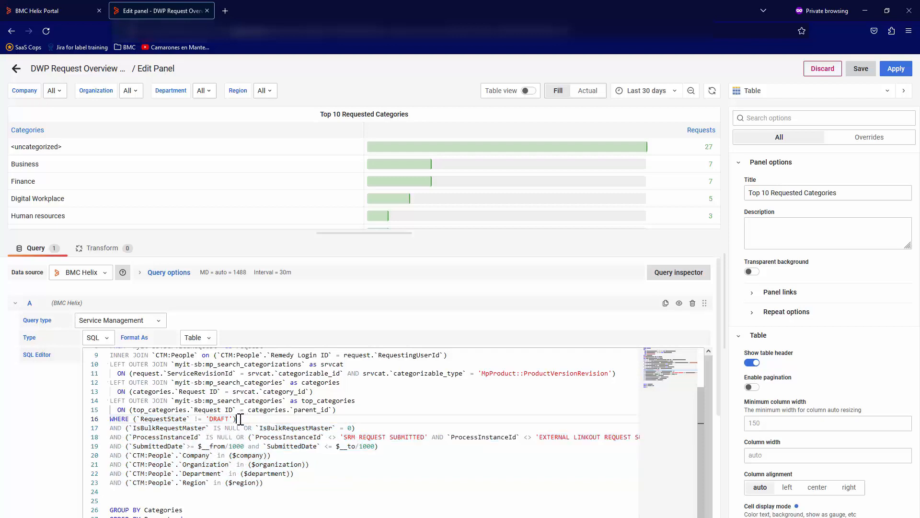
key(BackSpace)
key(BackSpace)
drag(239, 419, 139, 420)
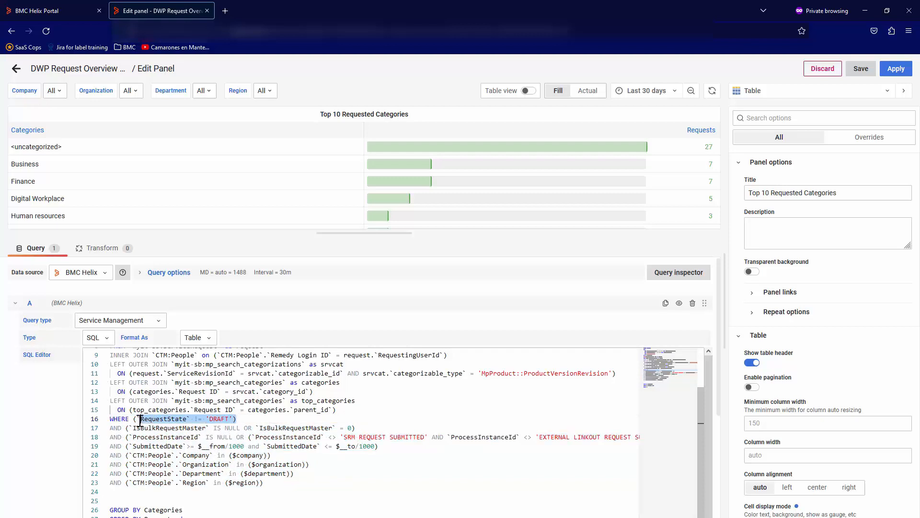
click(243, 419)
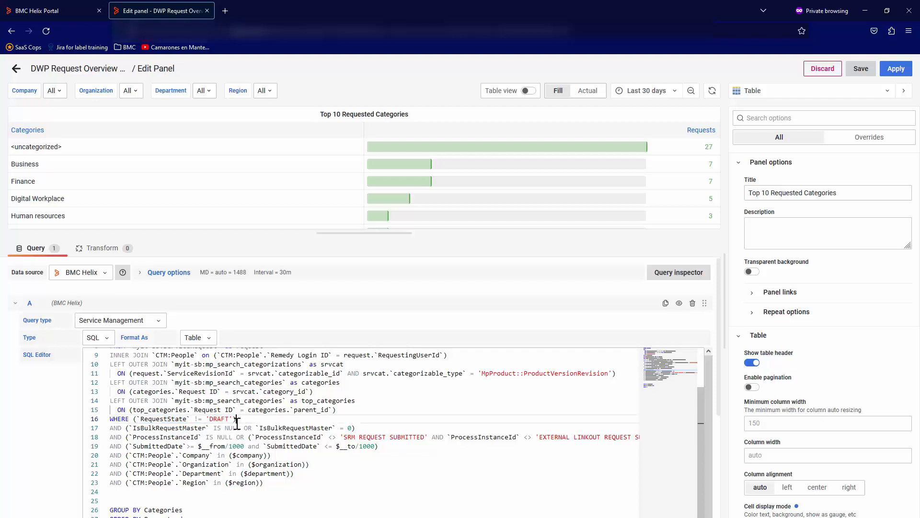
shift+click(175, 419)
scroll(222, 419, up, 2)
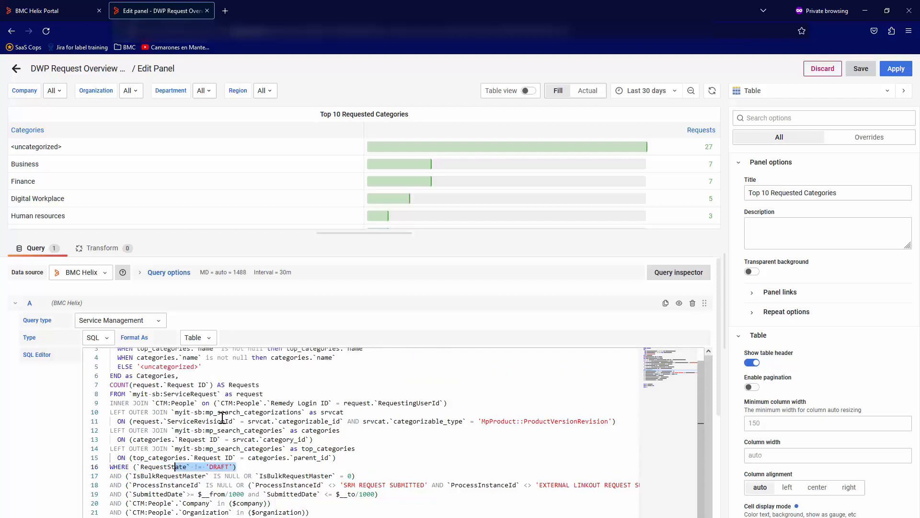
Step: Examine the LEFT OUTER JOIN on myit-sb:mp_search_categorizations, including its ServiceRevisionId and categorizable_type conditions
scroll(216, 432, up, 2)
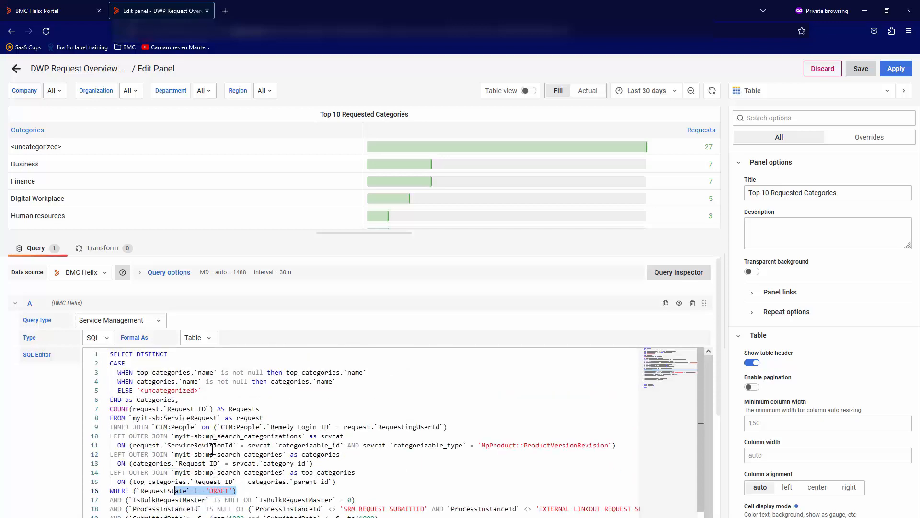
click(110, 436)
shift+click(152, 435)
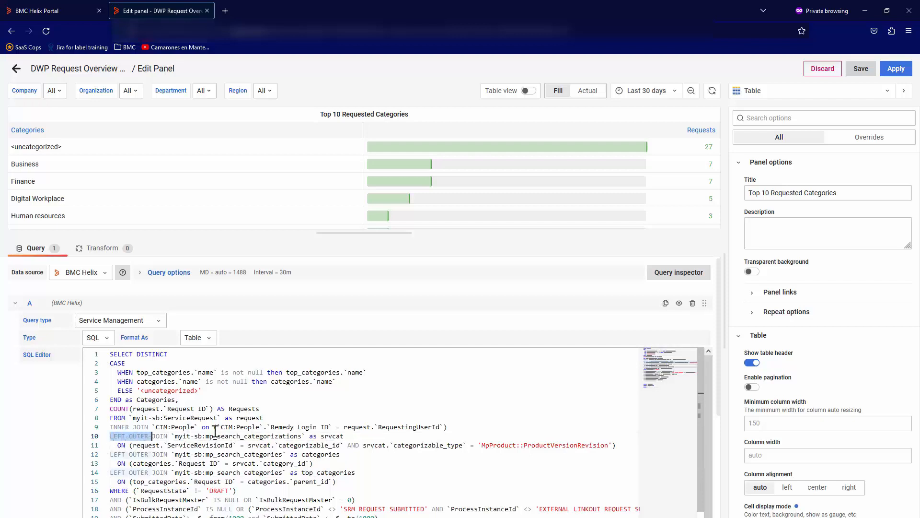
drag(216, 432, 620, 445)
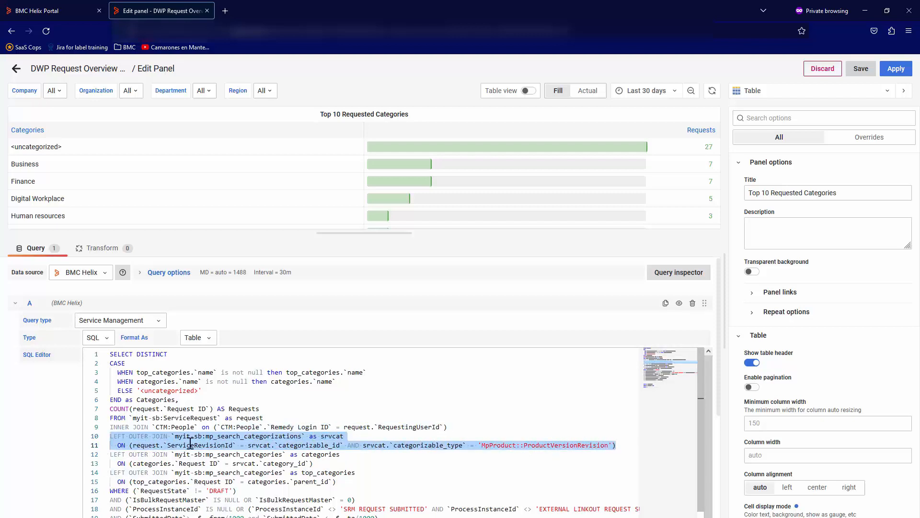
Step: Examine the CASE expression aliased as Categories, including the top_categories check and the '<uncategorized>' fallback
drag(110, 363, 305, 398)
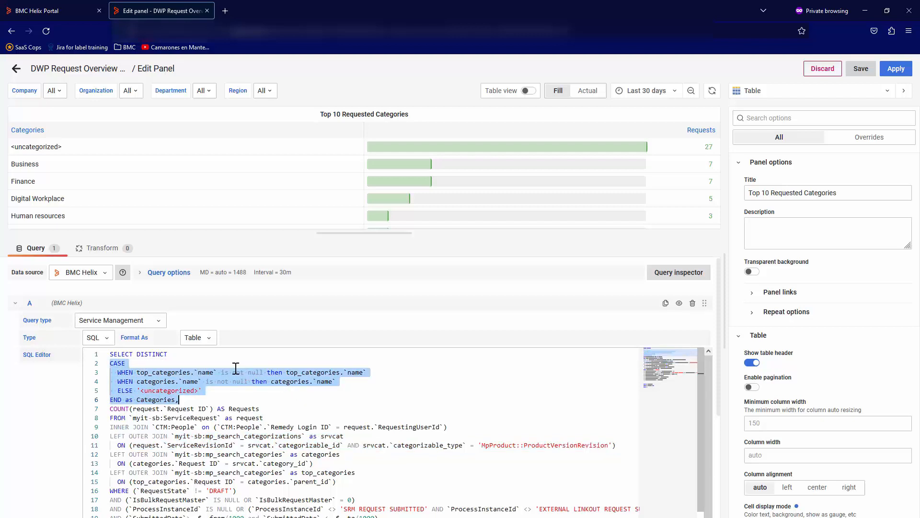
click(171, 372)
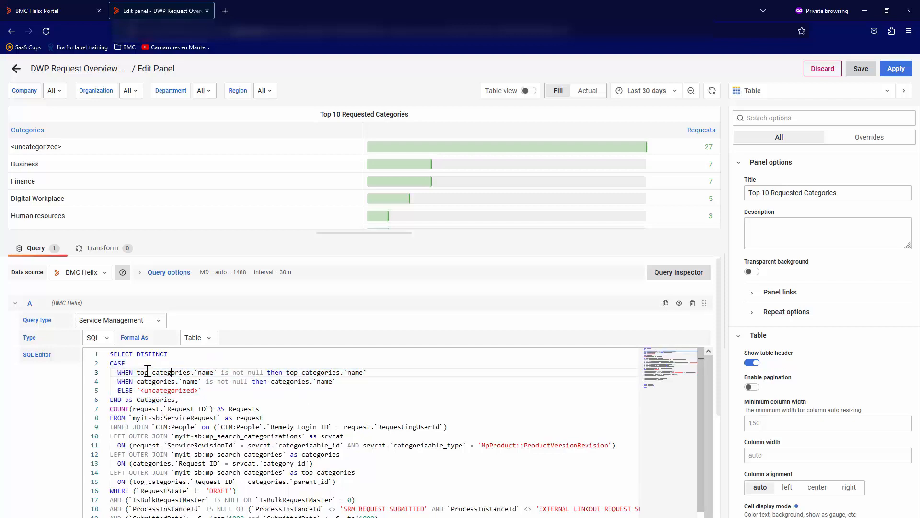
click(214, 390)
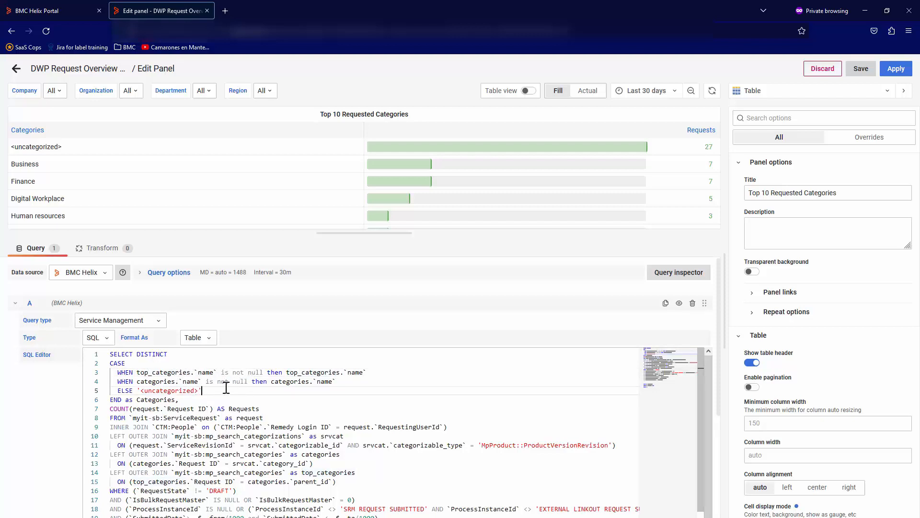
shift+click(137, 390)
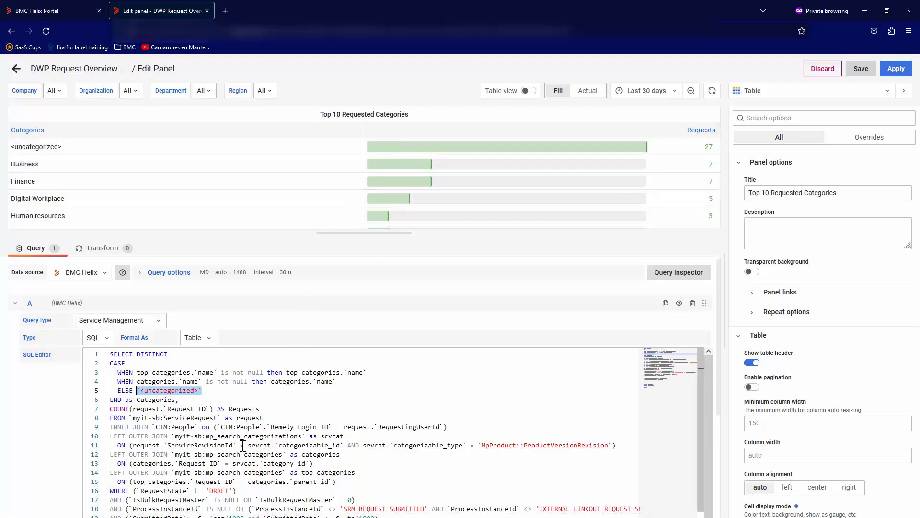
click(191, 402)
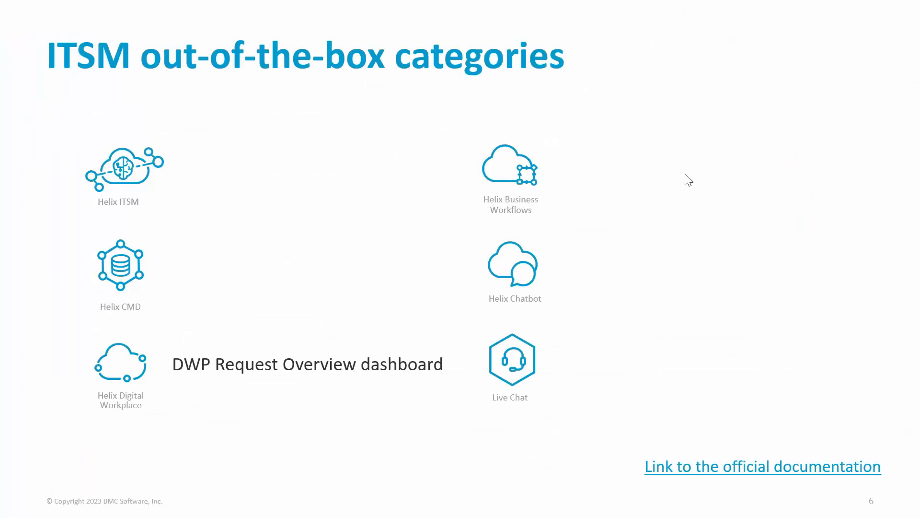
click(596, 232)
click(621, 242)
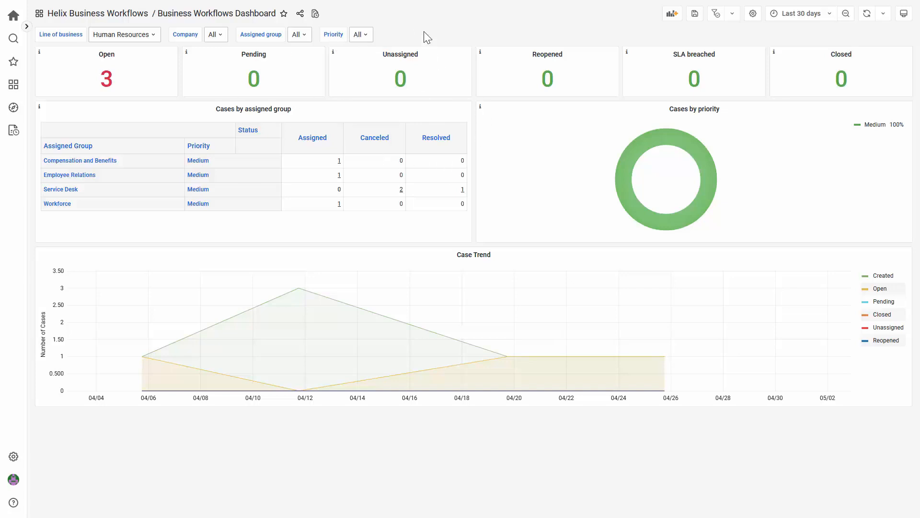
Step: Open the Business Workflows Dashboard's Open panel for editing and examine the ID count on com.bmc.dsm.case-lib:Case, aliased as C1
click(120, 56)
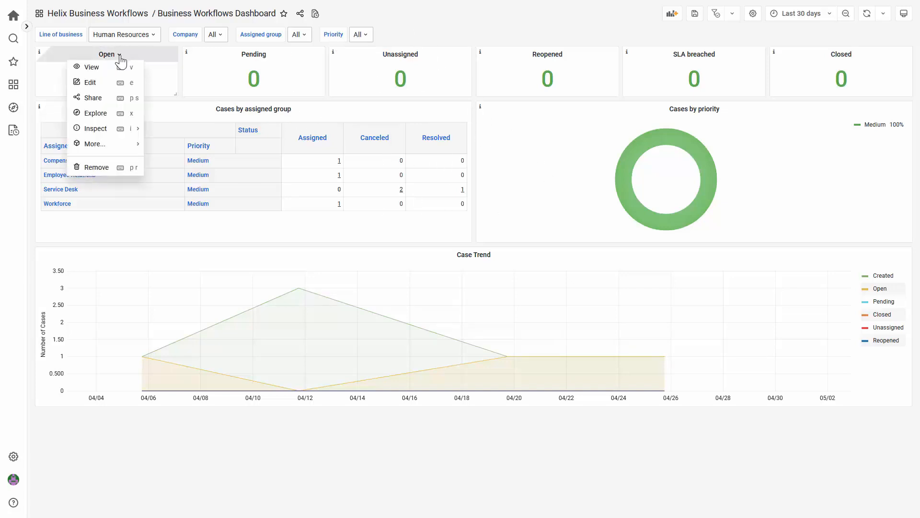
click(111, 85)
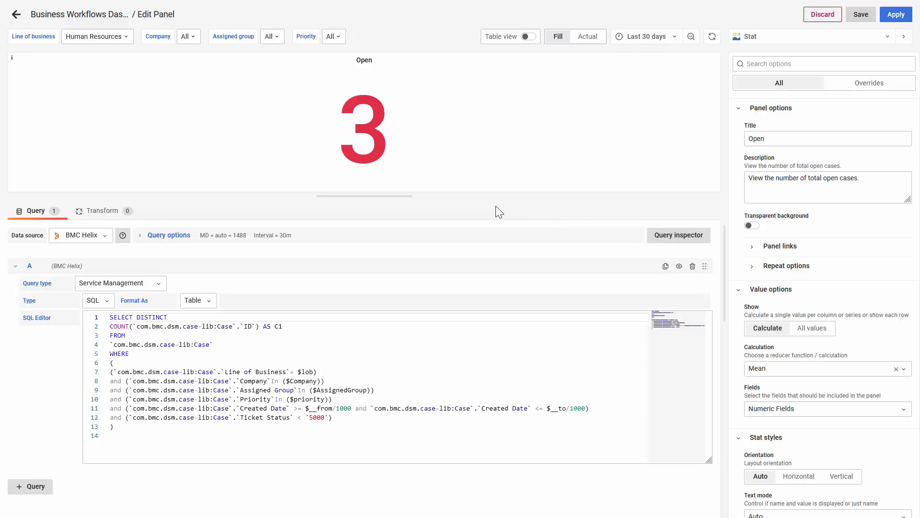
click(232, 341)
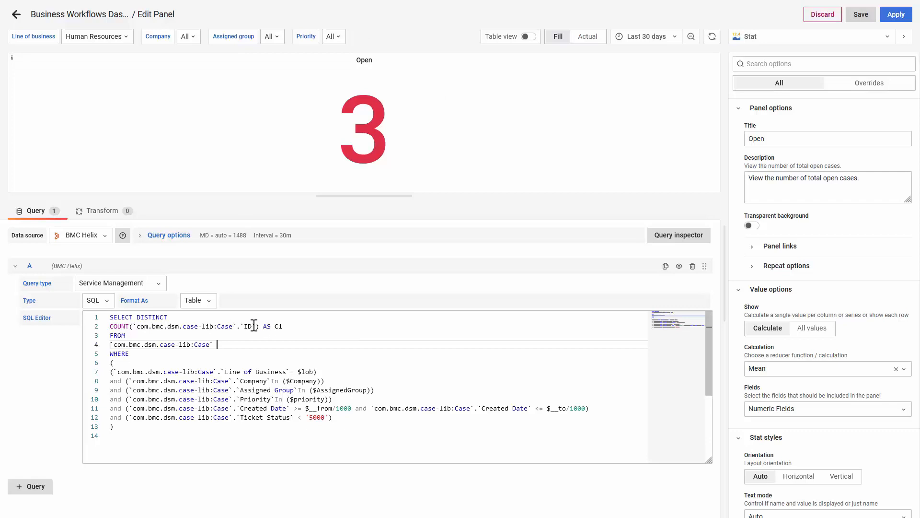
drag(233, 328, 137, 328)
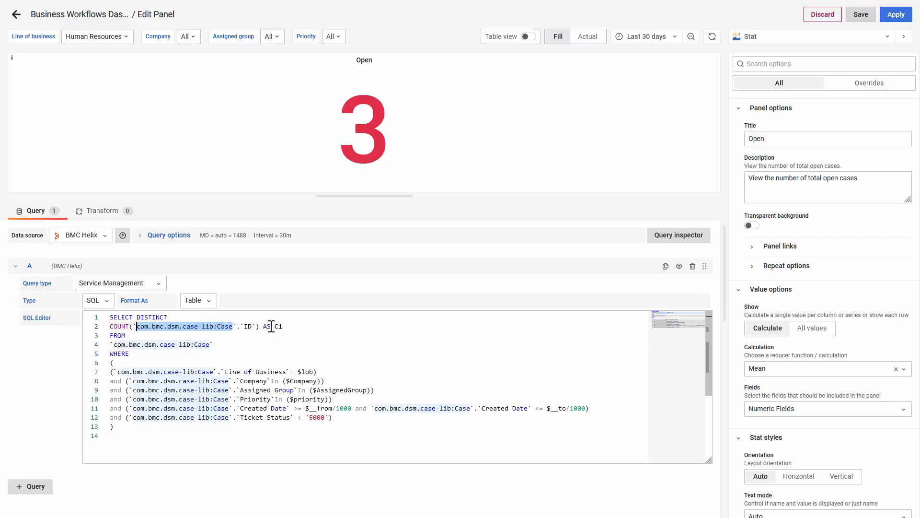
click(290, 328)
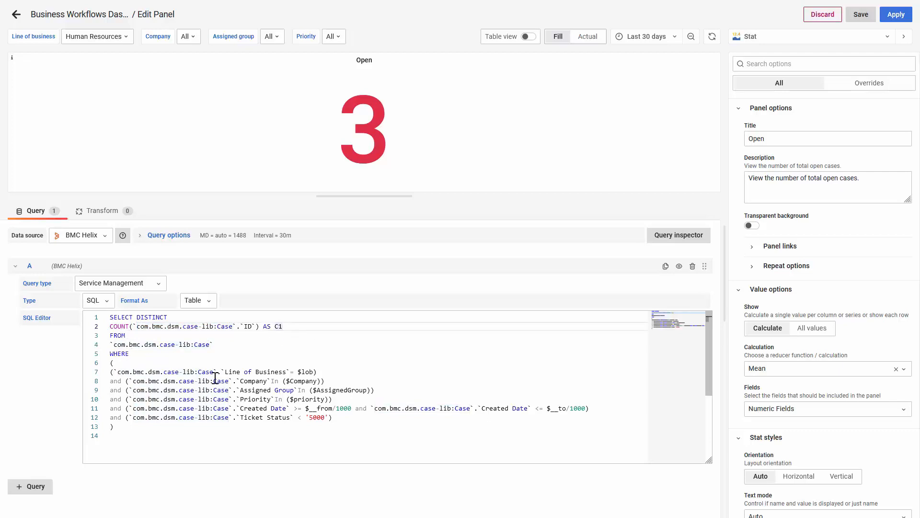
Step: Examine the Line of Business, Company, Assigned Group and Priority variable filters and the Created Date range in the Open panel's query
drag(346, 400, 109, 373)
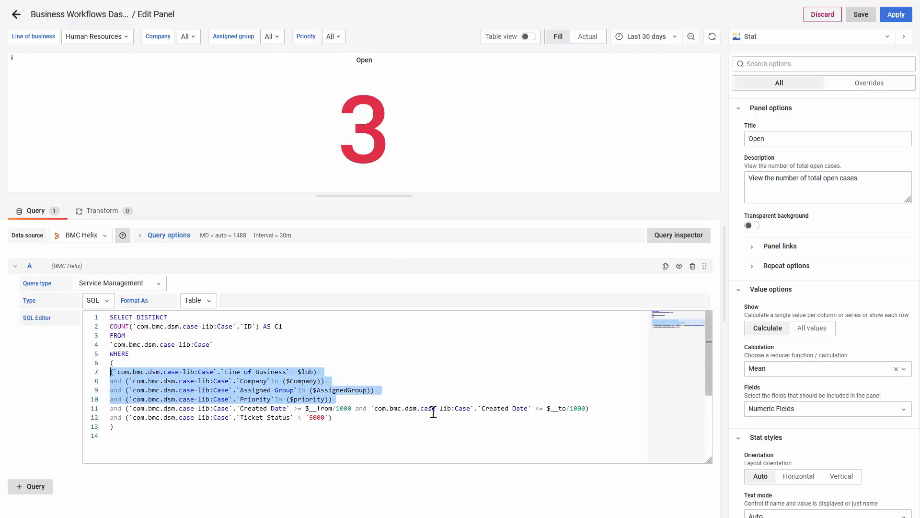
drag(587, 409, 110, 408)
click(244, 408)
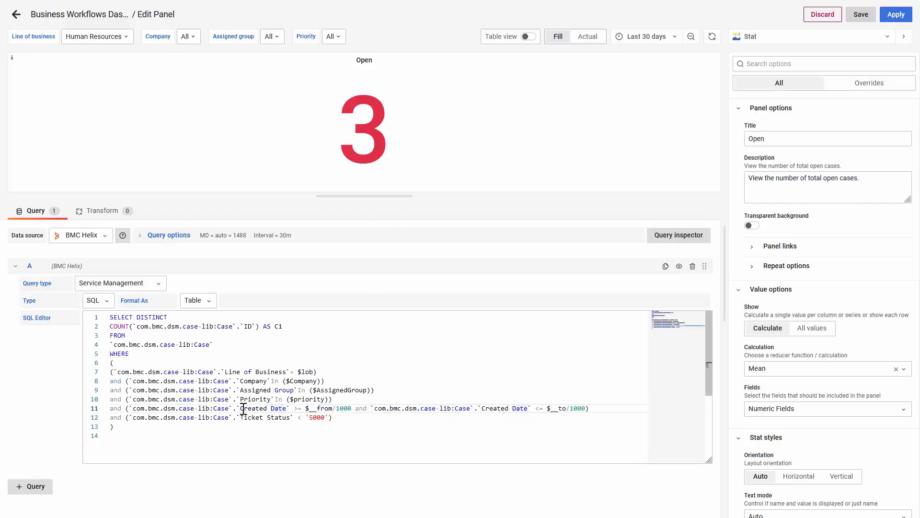
drag(263, 409, 290, 410)
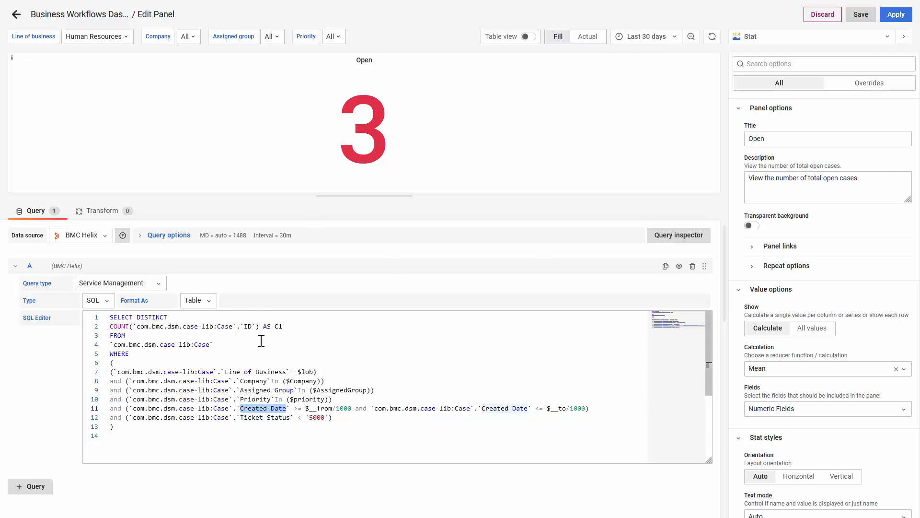
Step: Examine the Ticket Status < '5000' condition in the Open panel's query
click(250, 417)
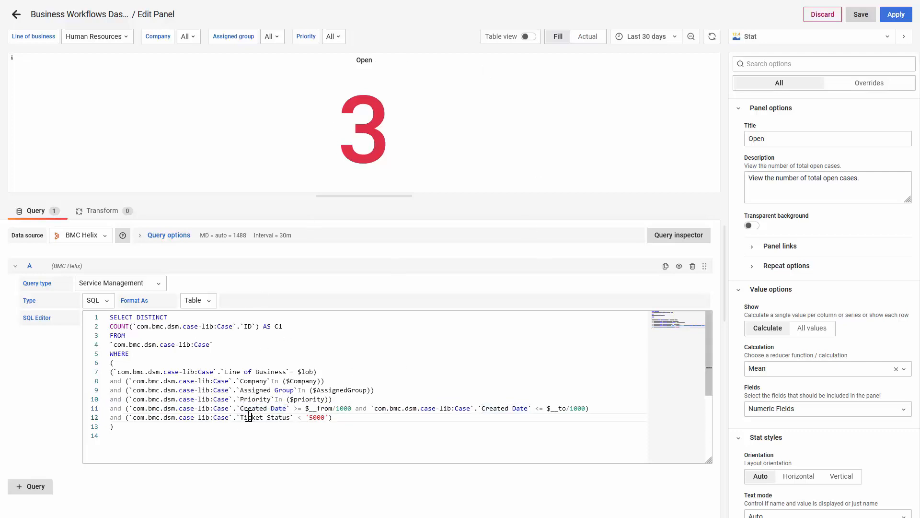
drag(235, 417, 290, 416)
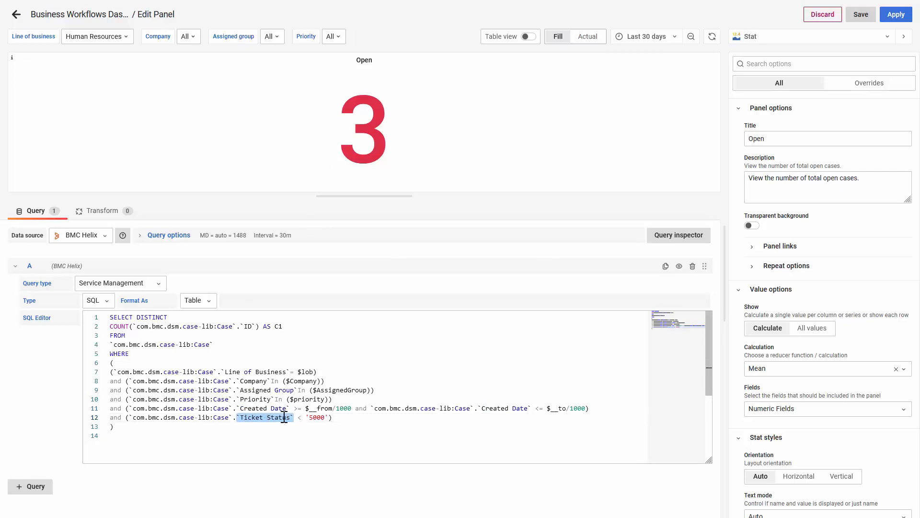
click(339, 420)
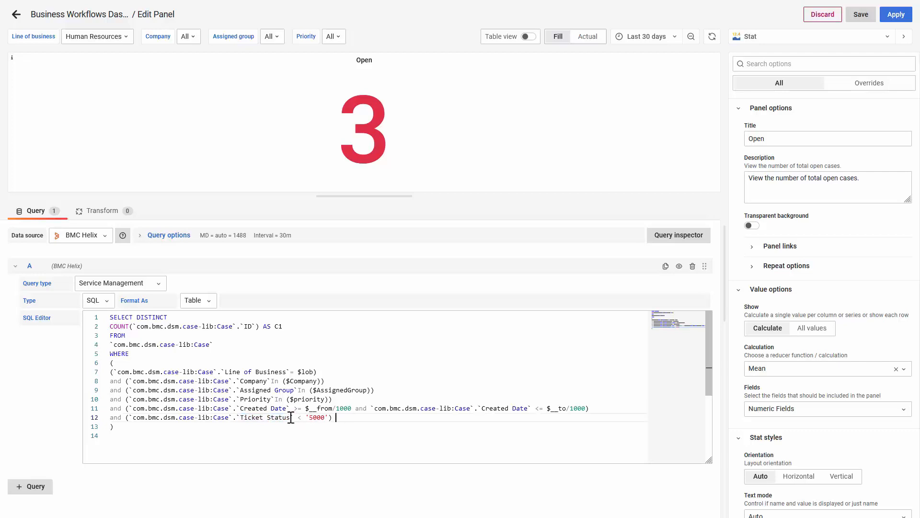
drag(291, 417, 242, 419)
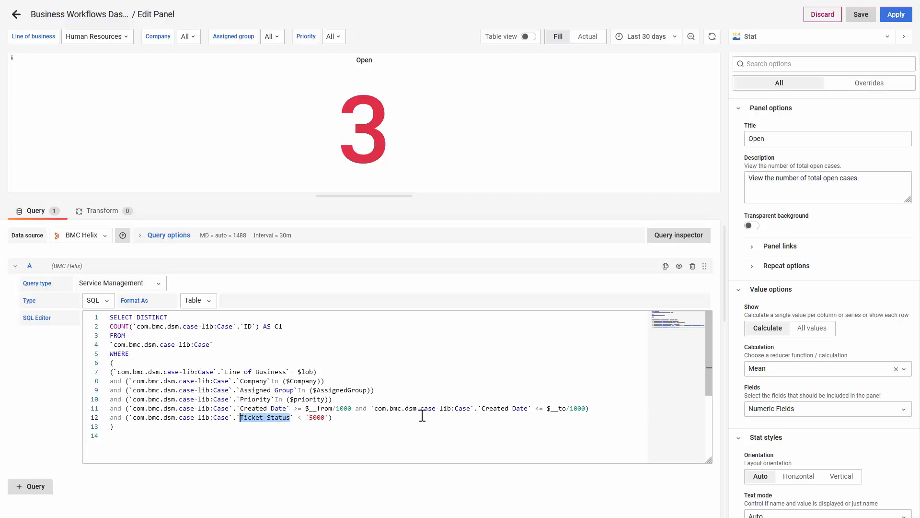
click(338, 418)
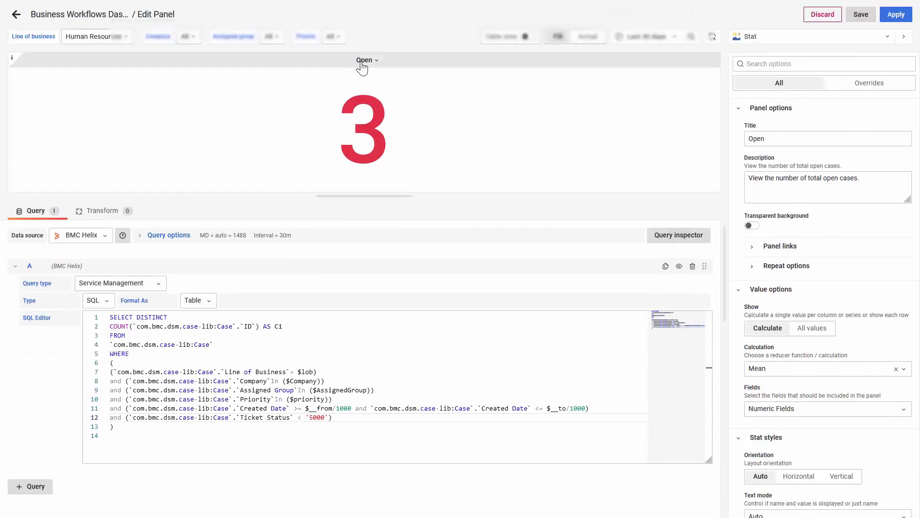
Step: Open the dashboard's Cases by assigned group panel for editing and examine the query's selected columns, focusing on Assigned Group AS Assigned_Group
click(17, 17)
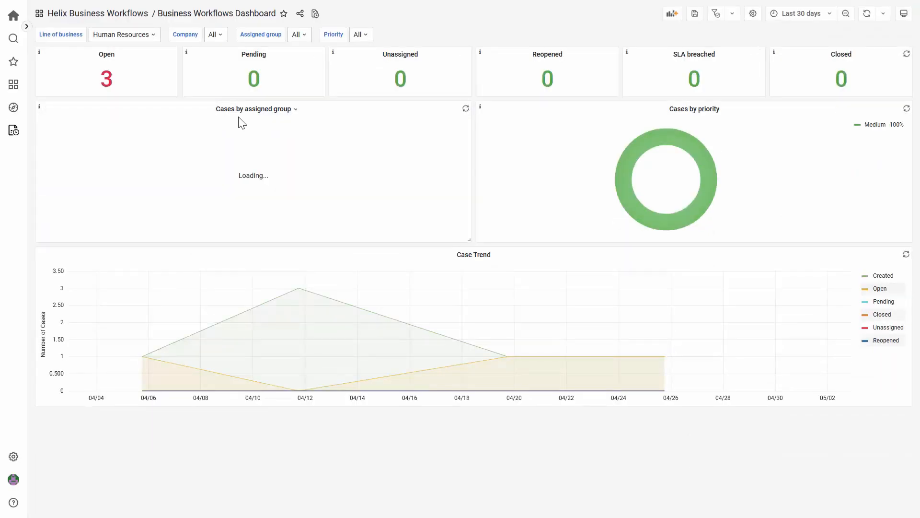
click(300, 110)
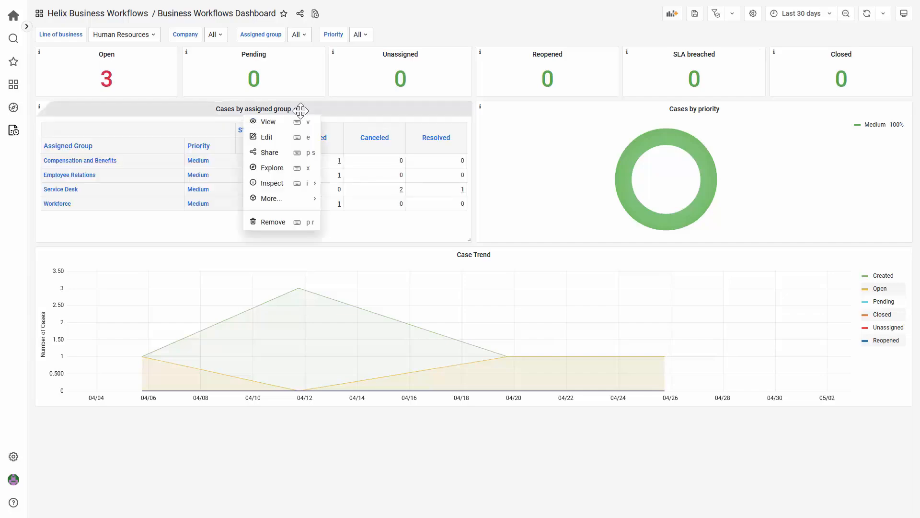
click(280, 140)
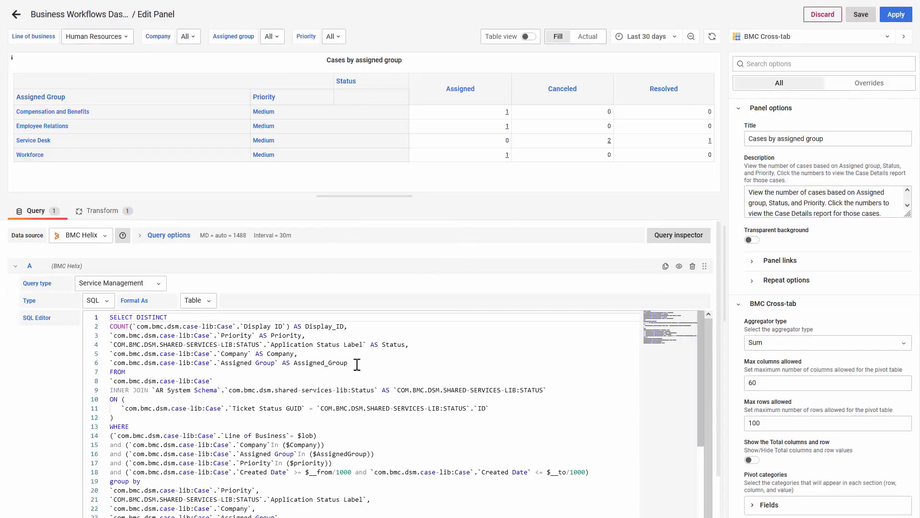
drag(357, 364, 105, 338)
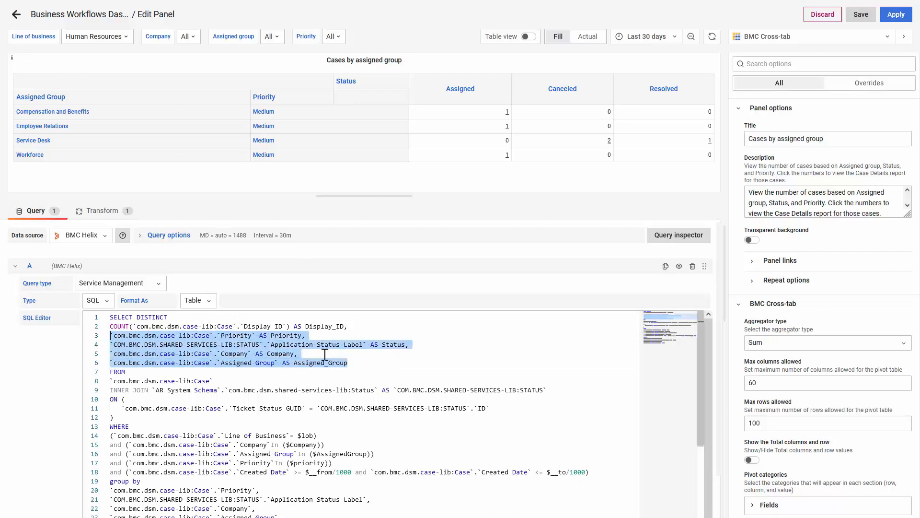
drag(360, 364, 114, 364)
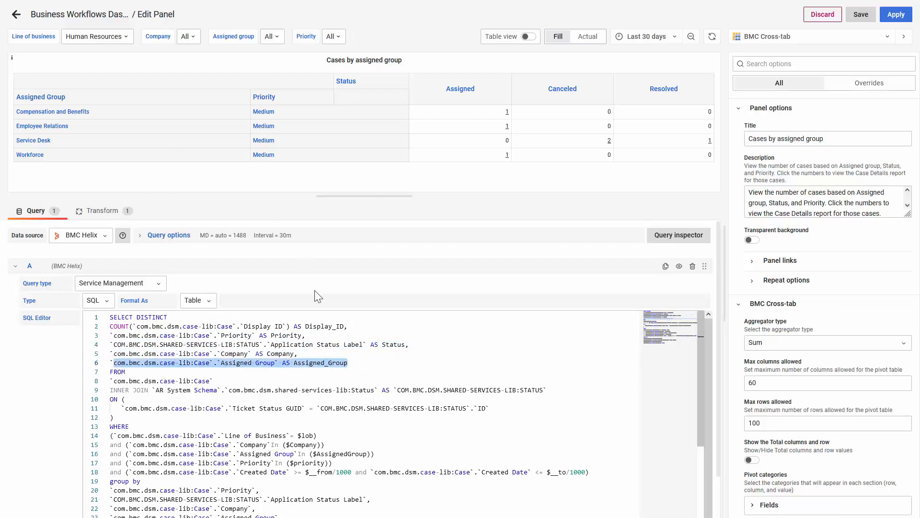
Step: Examine the Priority column, the Application Status Label column aliased as Status, and the Company column in the SELECT list
drag(306, 336, 110, 335)
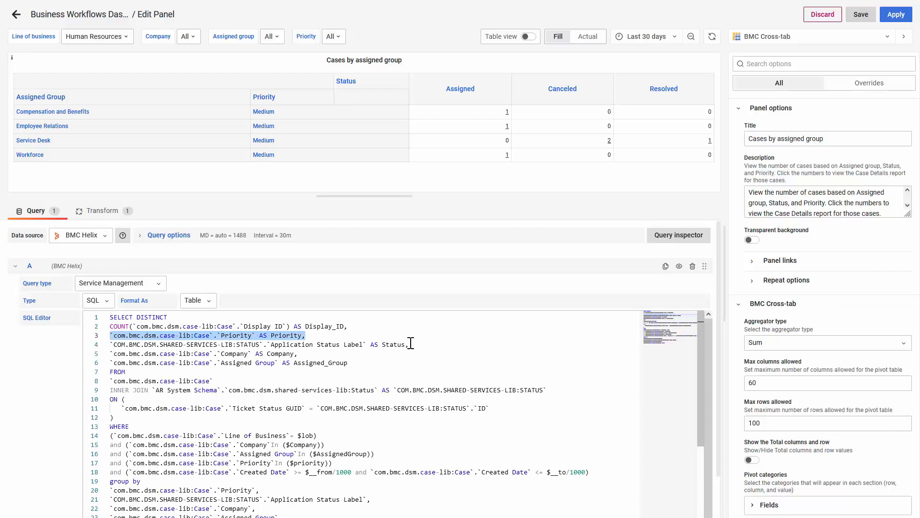
drag(411, 344, 110, 350)
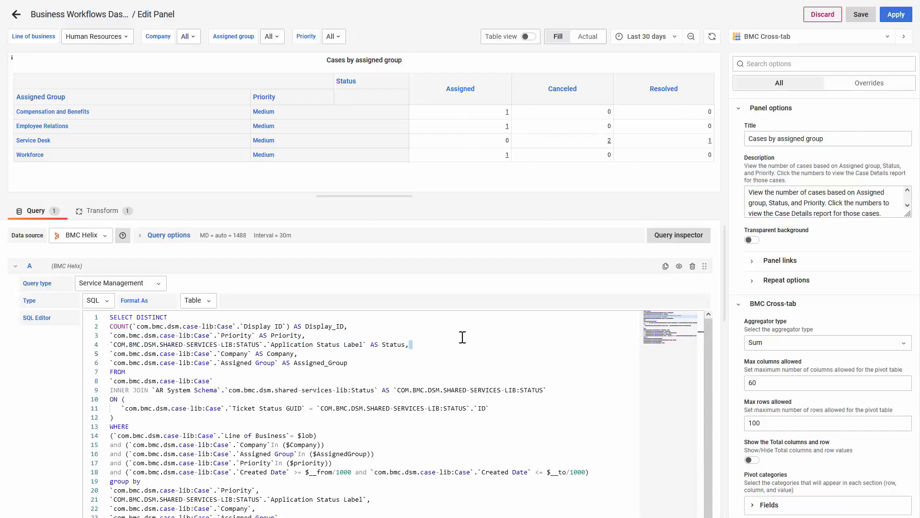
drag(411, 345, 111, 344)
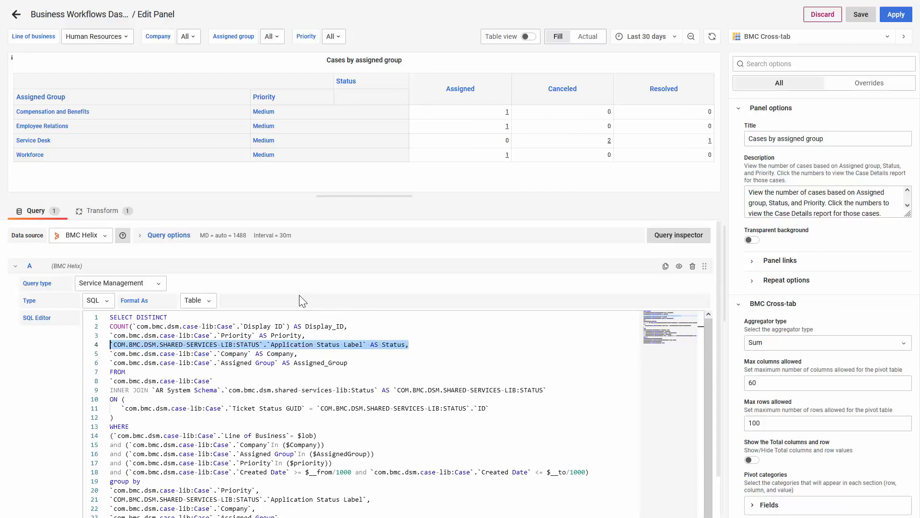
click(311, 354)
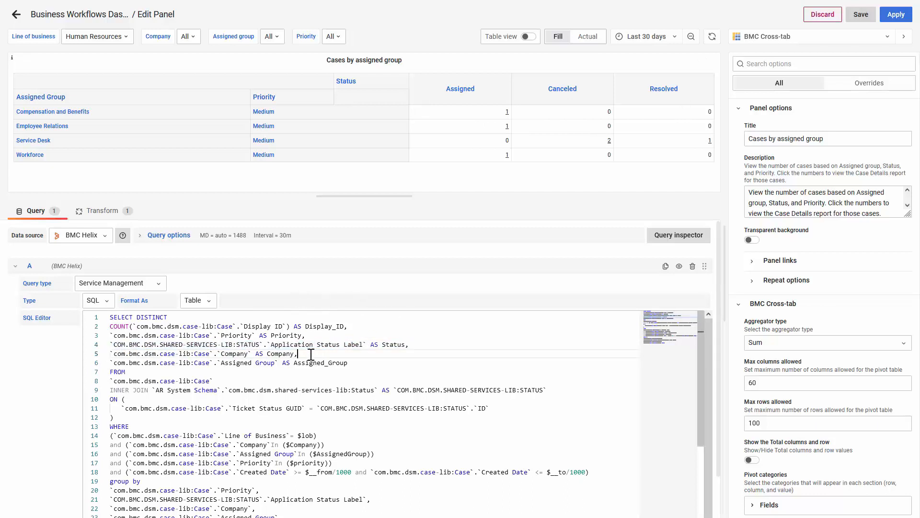
Step: Expand the cross-tab's pivot category fields and compare their column, row and value assignments with the Company column in the query
scroll(854, 334, down, 10)
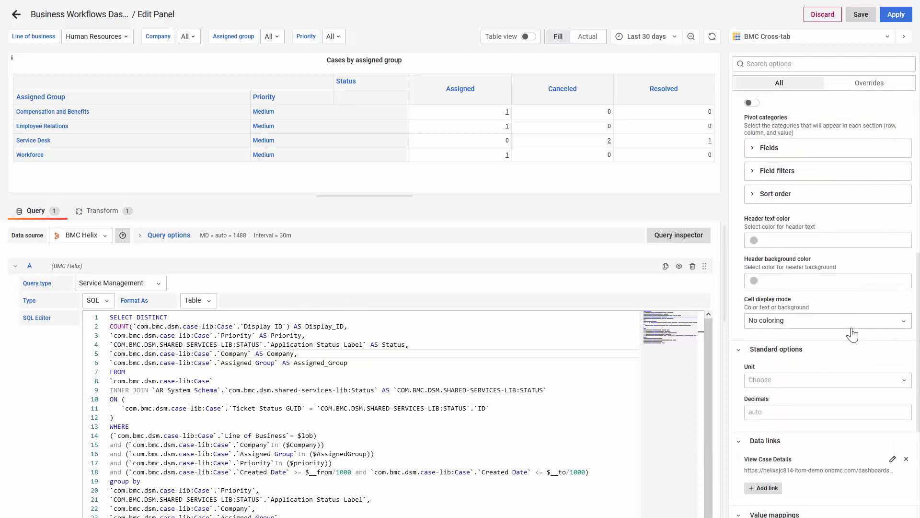
scroll(855, 334, up, 8)
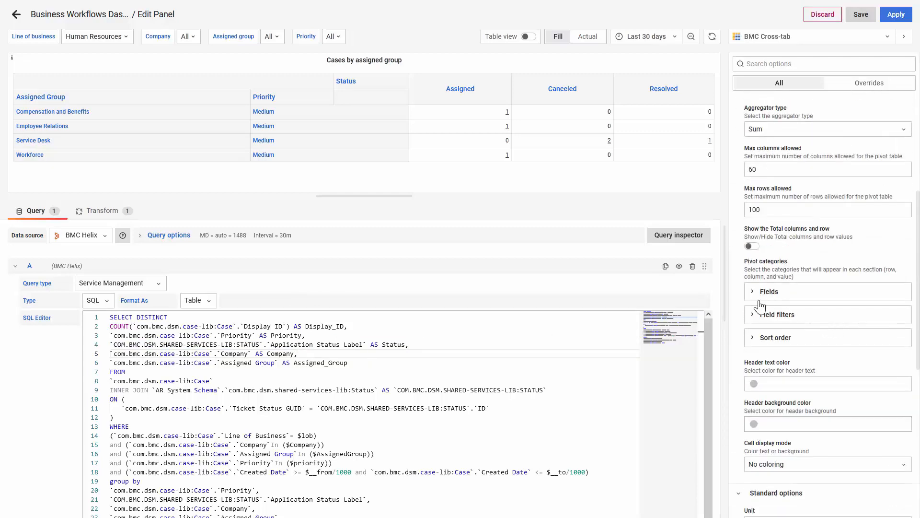
click(753, 293)
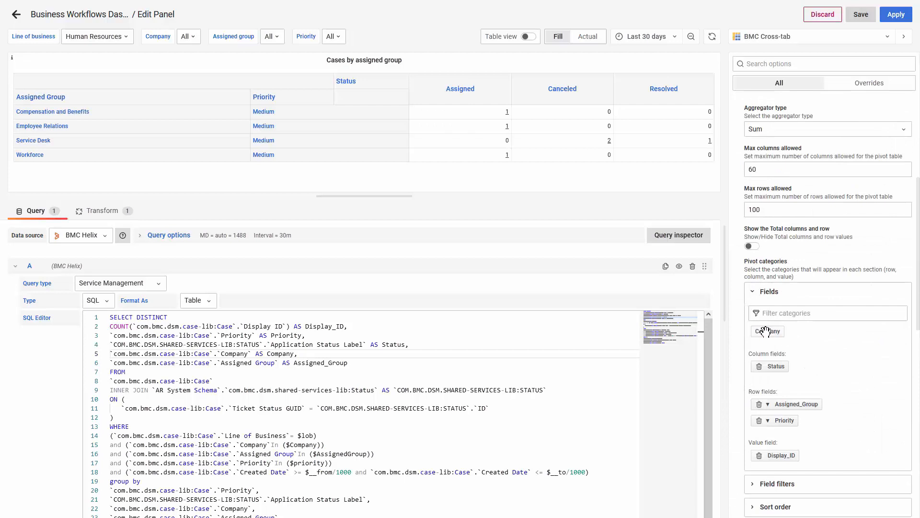
click(306, 358)
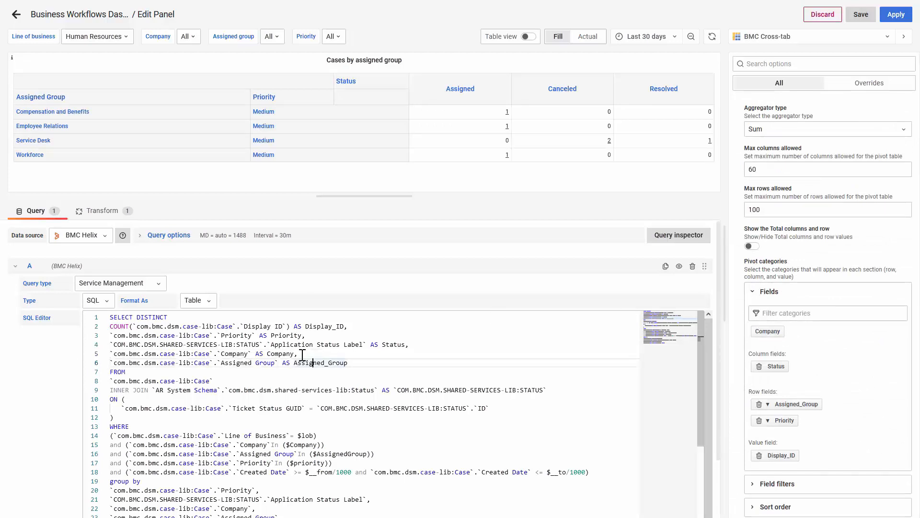
click(302, 353)
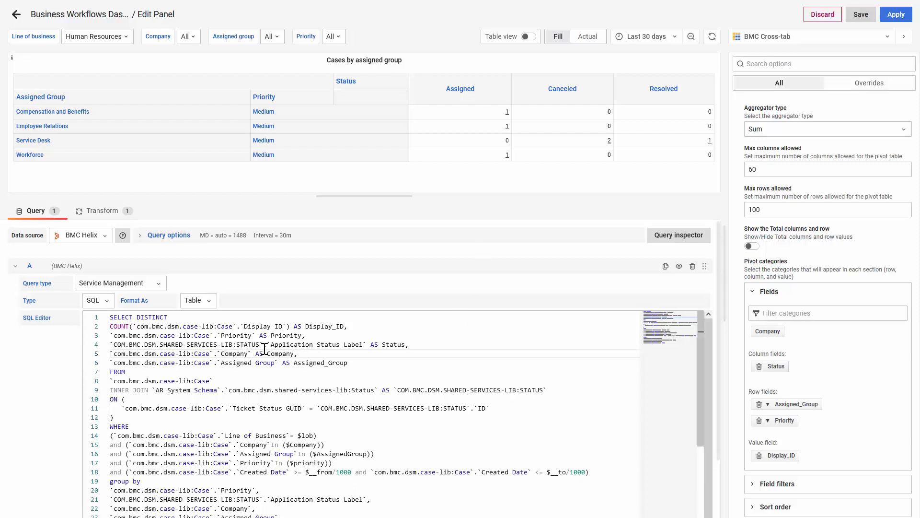
Step: Examine the inner join matching the case's Ticket Status GUID to the ID in COM.BMC.DSM.SHARED-SERVICES-LIB:STATUS
scroll(258, 360, down, 1)
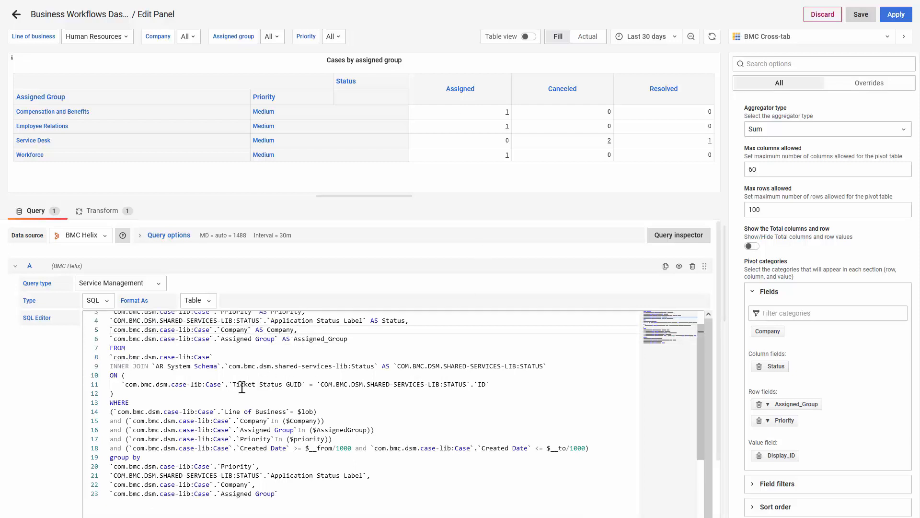
drag(233, 385, 305, 385)
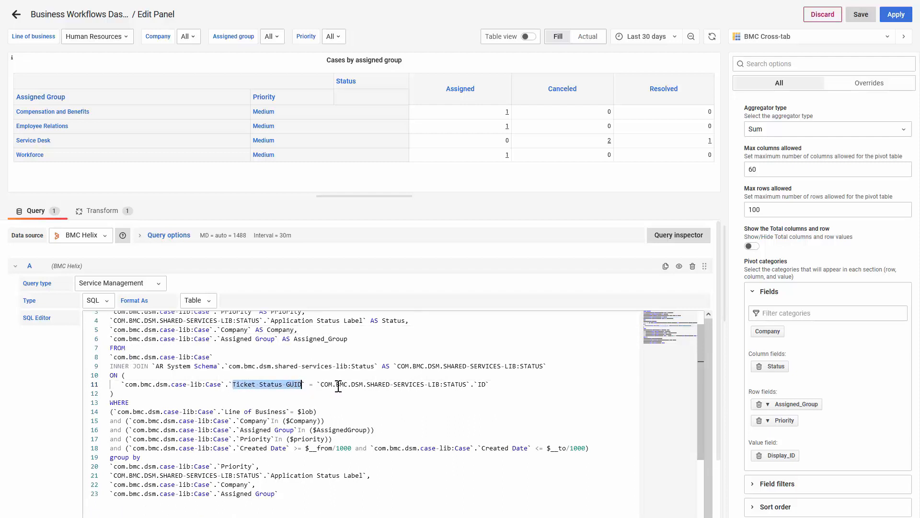
click(481, 384)
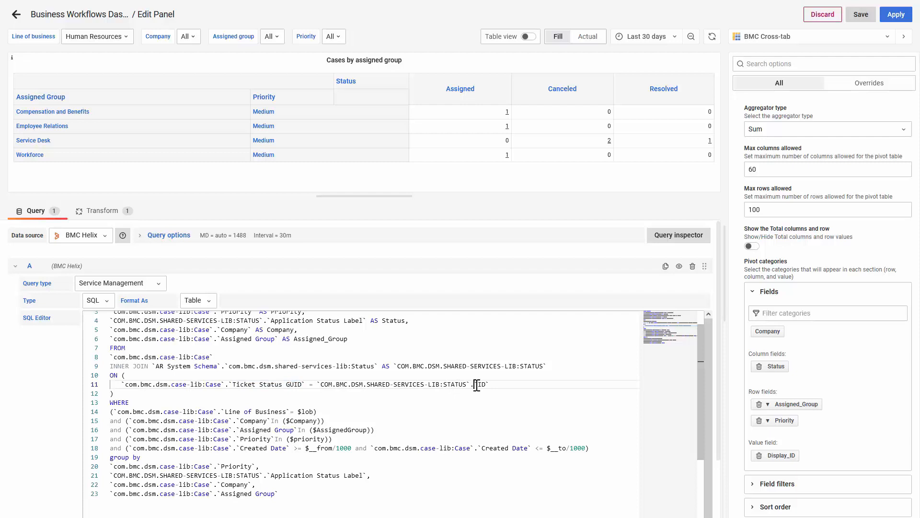
click(451, 385)
drag(368, 385, 466, 386)
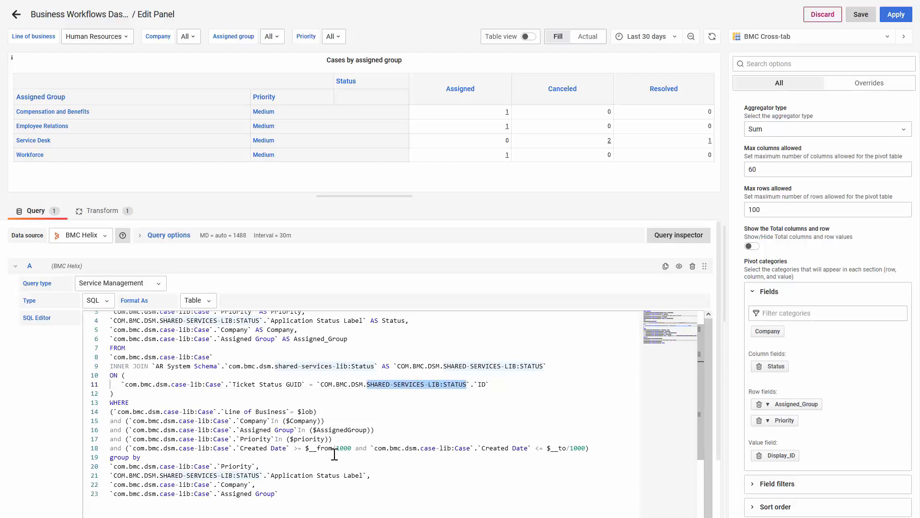
Step: Examine the Line of Business, Company, Assigned Group, Priority and Created Date conditions in the Cases by assigned group query
drag(590, 448, 102, 413)
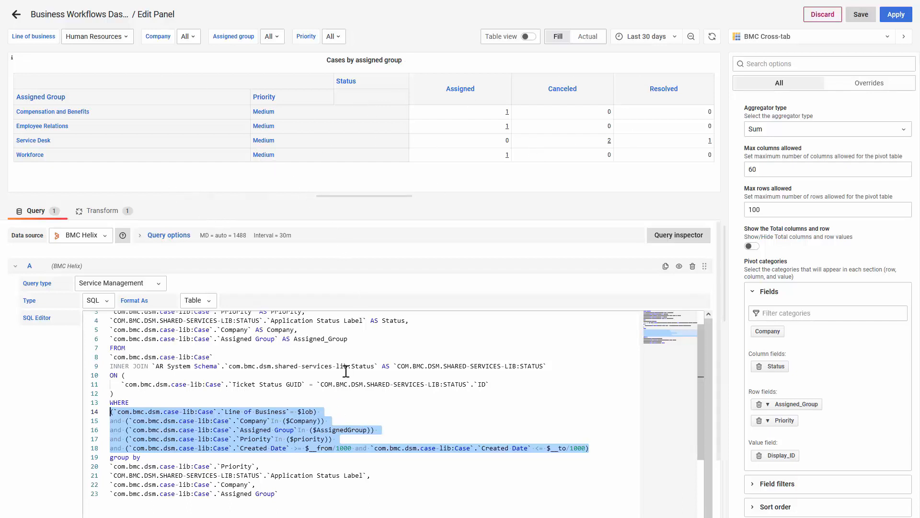
click(333, 407)
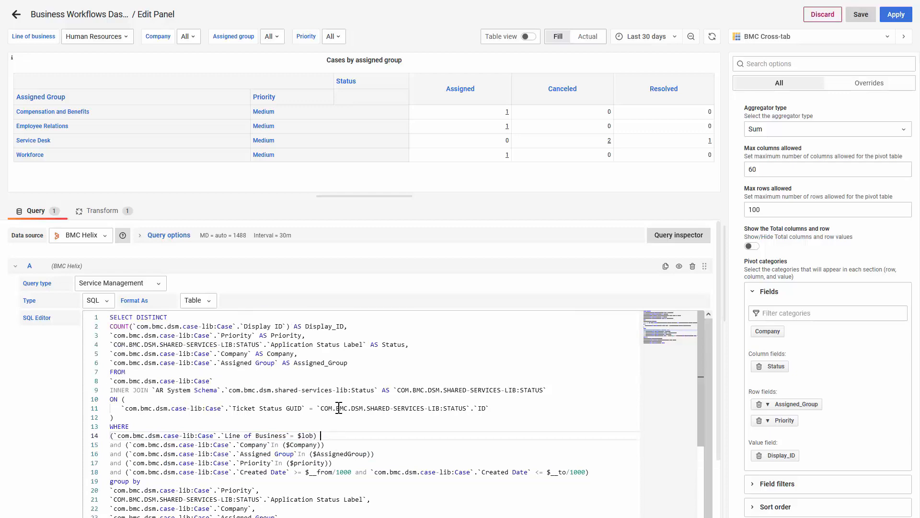
scroll(339, 407, up, 1)
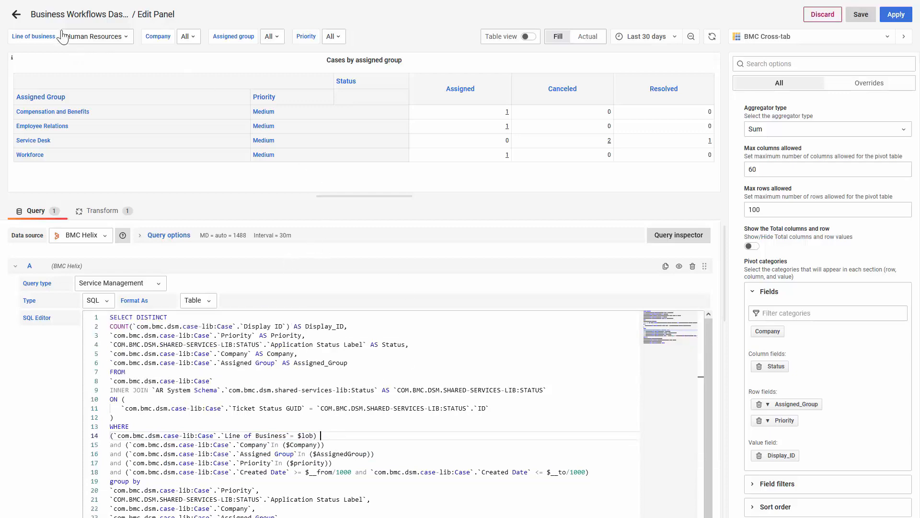
Step: Open the Cases by priority panel for editing and examine the currentDate() expression aliased as __time__
click(17, 16)
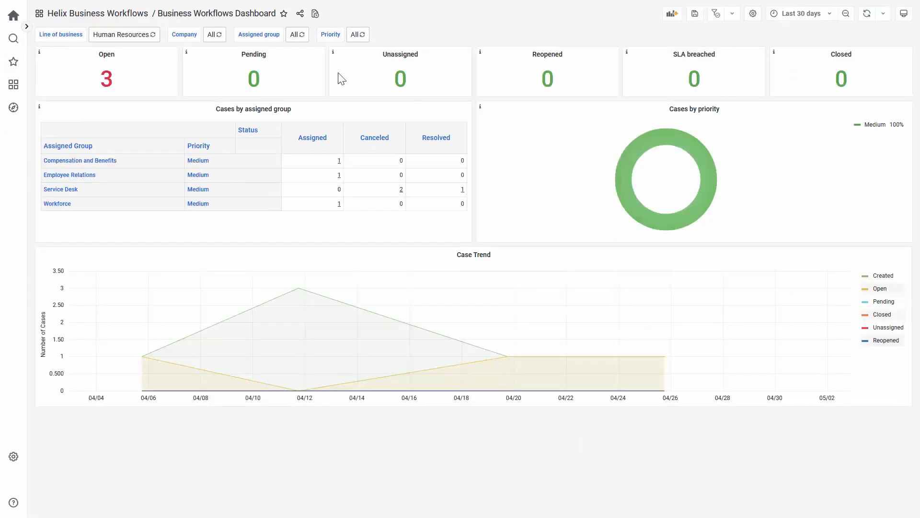
click(723, 110)
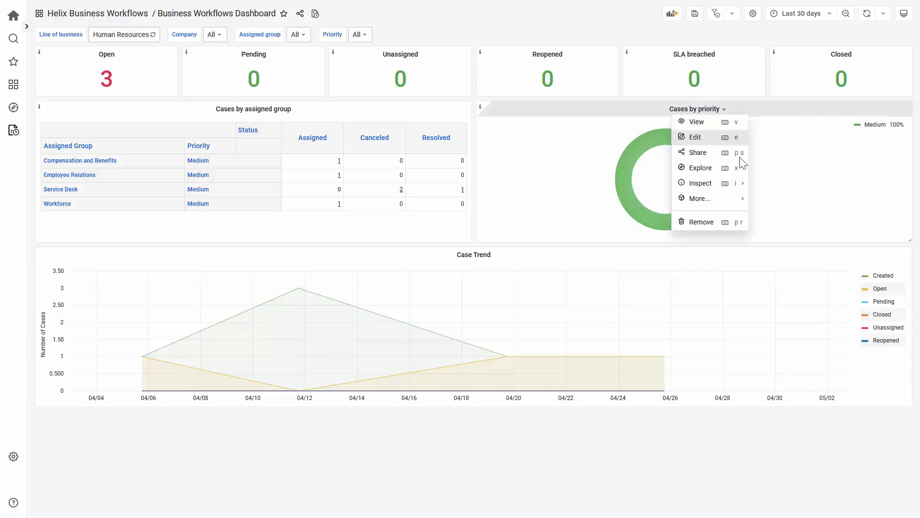
click(716, 136)
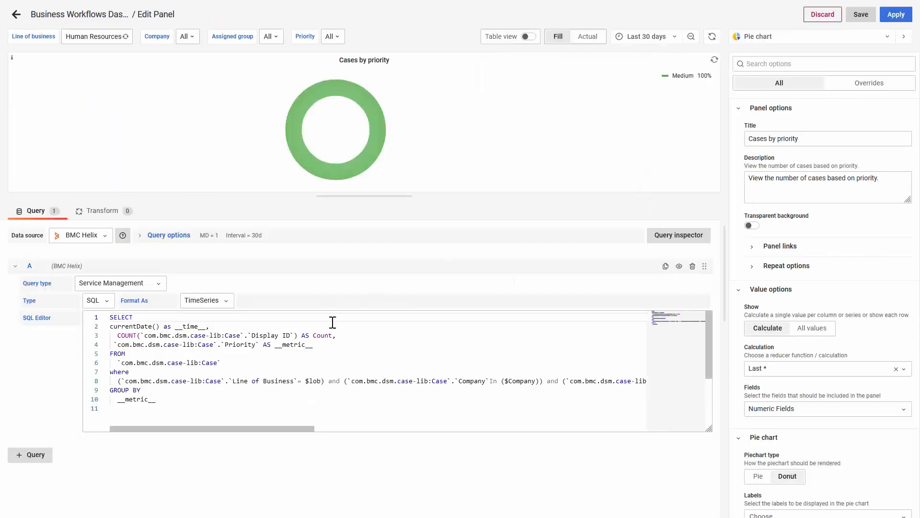
click(296, 354)
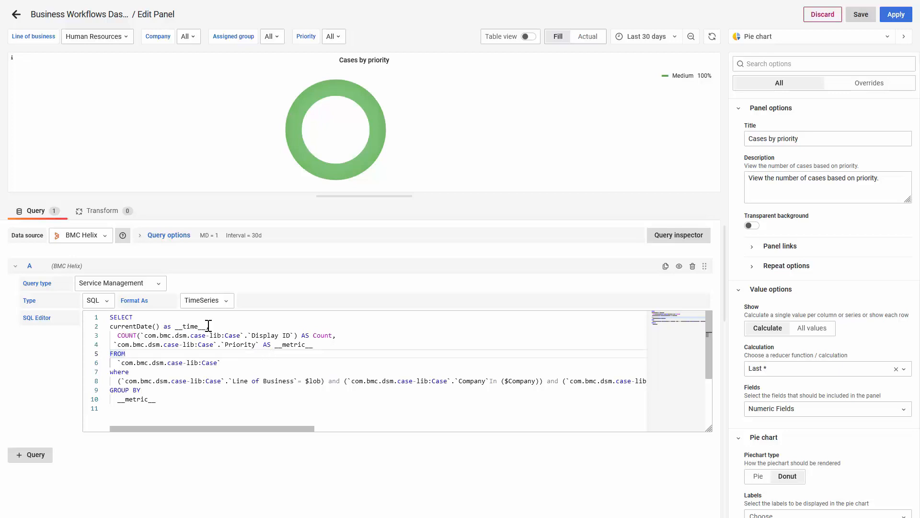
drag(217, 326, 109, 326)
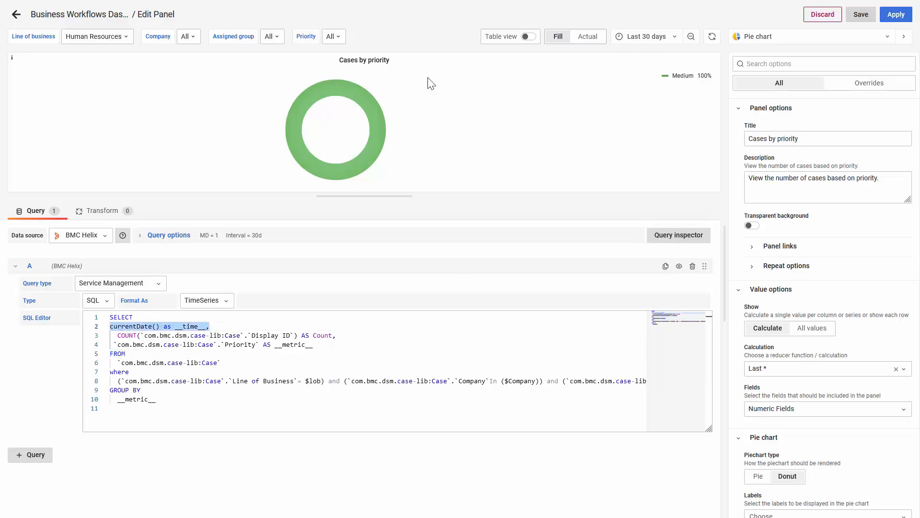
Step: Examine the Display ID count aliased as Count and the Priority column aliased as __metric__ in the Cases by priority query
click(356, 334)
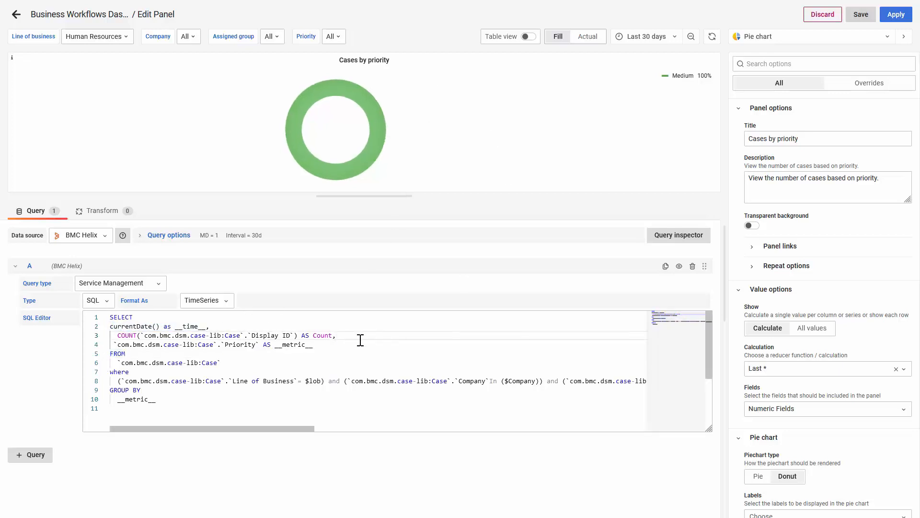
drag(361, 335, 114, 335)
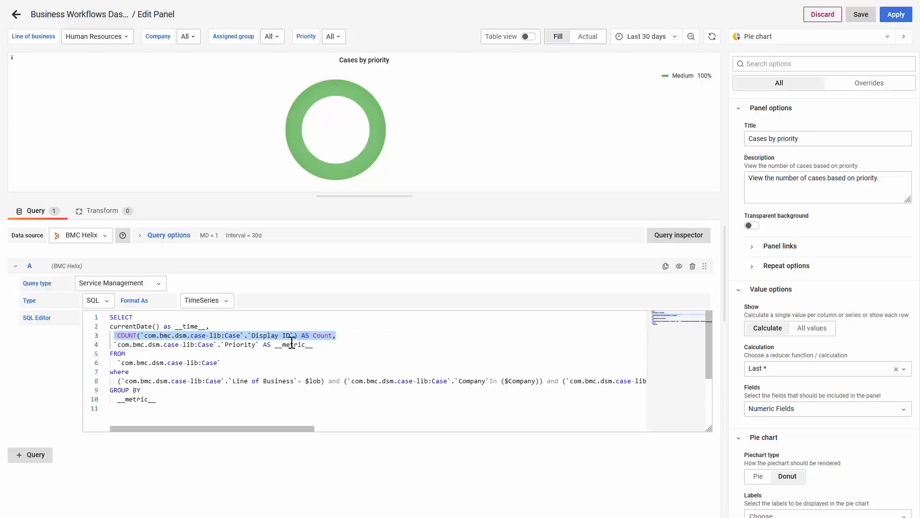
click(230, 344)
drag(217, 344, 259, 345)
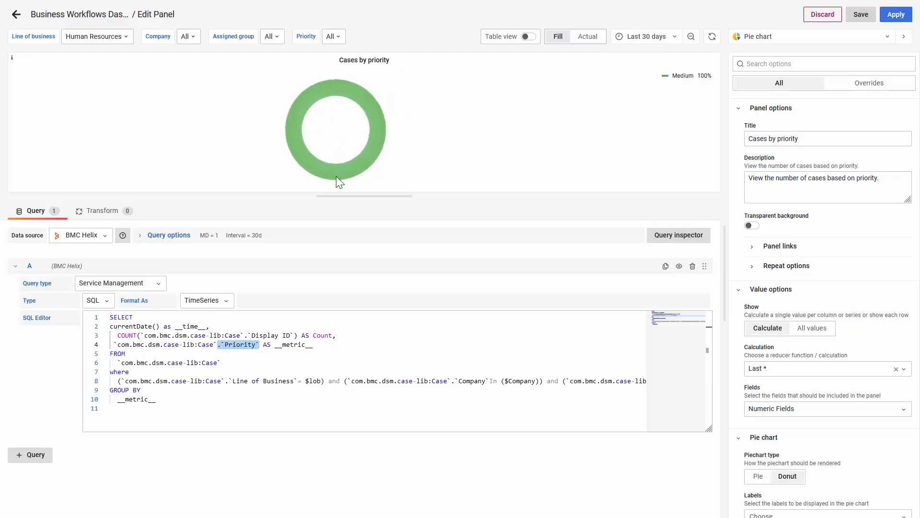
Step: Open the Case Trend panel for editing and examine the case ID count aliased as Created
click(17, 15)
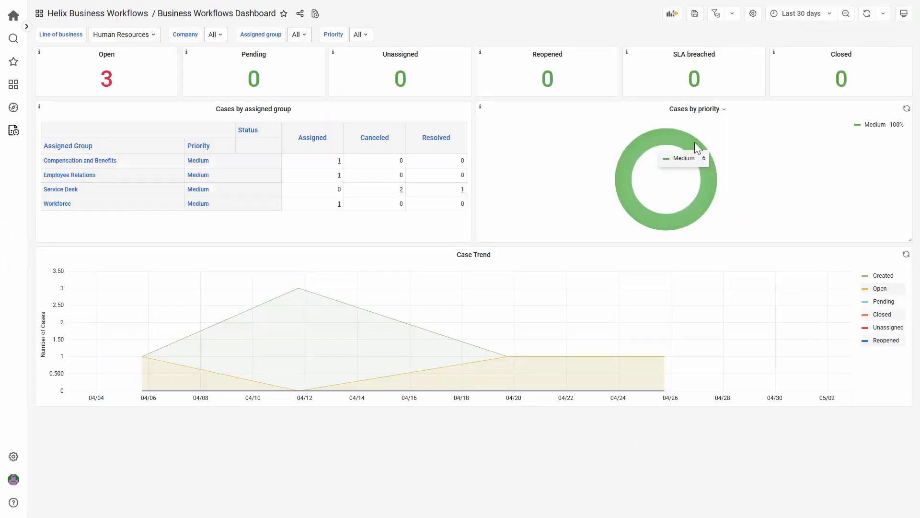
click(496, 257)
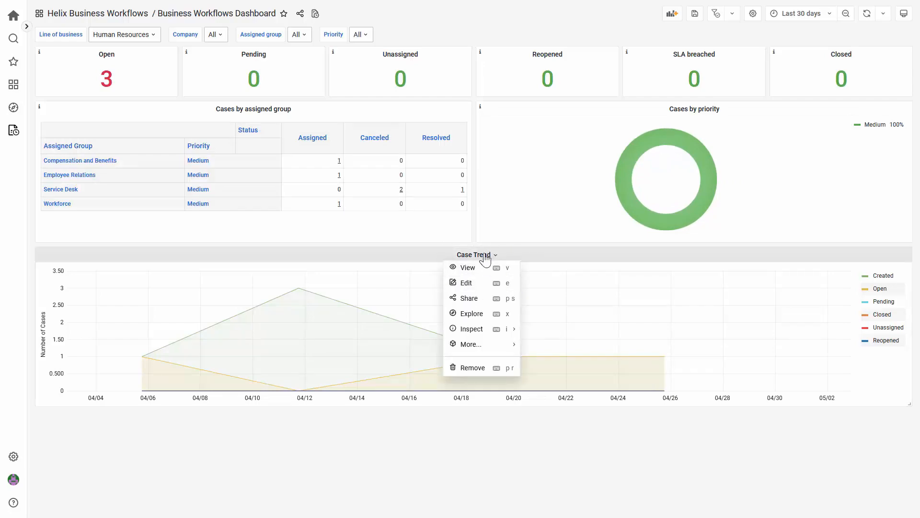
click(474, 286)
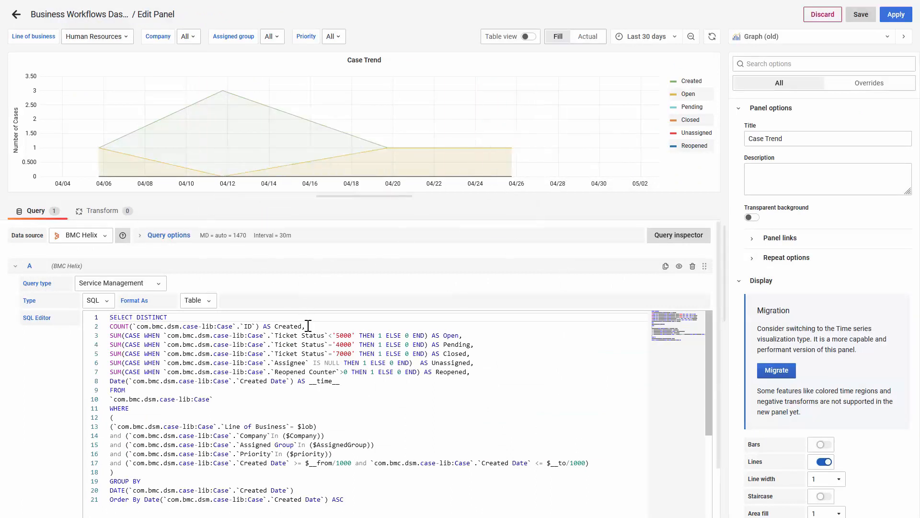
drag(315, 325, 111, 329)
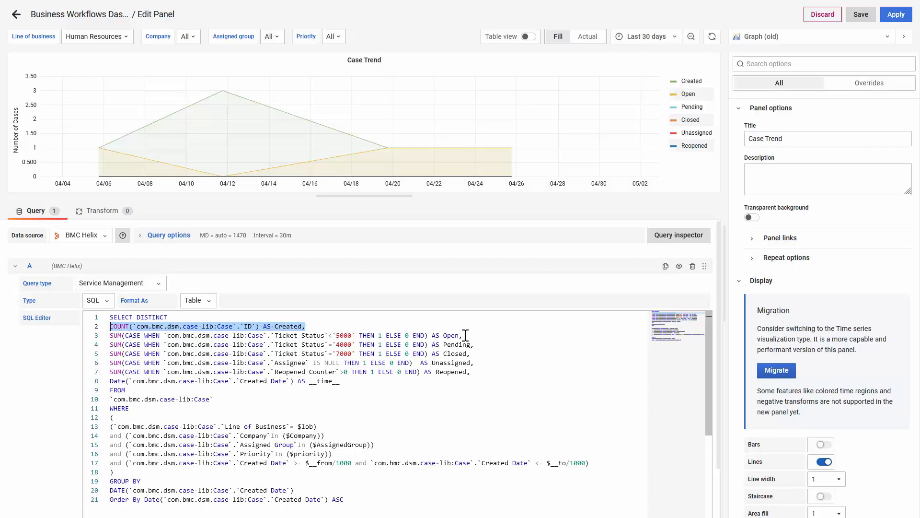
Step: Examine the SUM(CASE) expression that counts cases with Ticket Status < '5000' as Open in the Case Trend query
drag(468, 334, 250, 340)
click(379, 337)
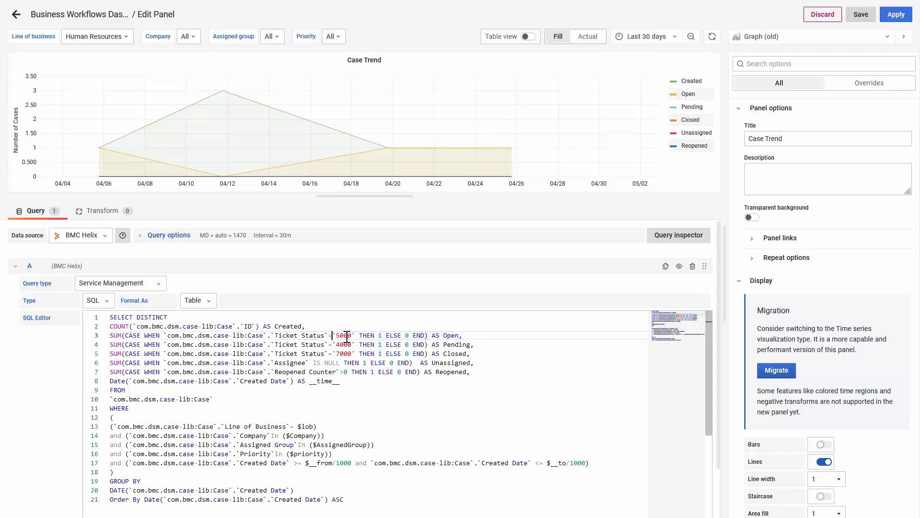
drag(332, 336, 464, 335)
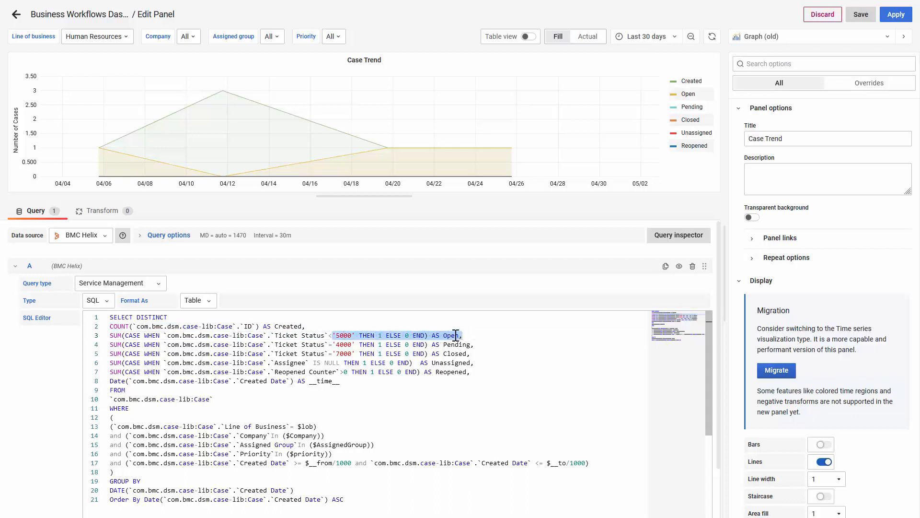
Step: Examine the Case Trend expressions that count Ticket Status '4000' as Pending and '7000' as Closed
click(341, 344)
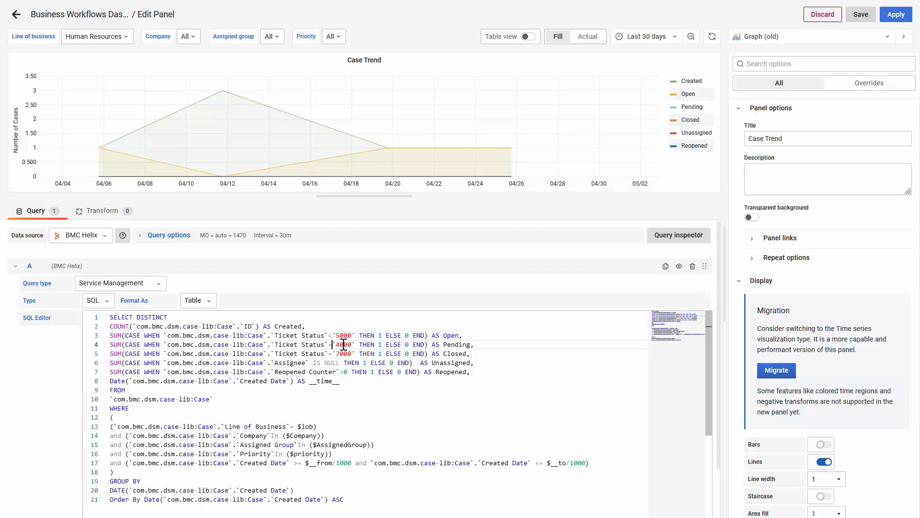
drag(333, 343, 362, 344)
click(425, 342)
drag(433, 344, 477, 345)
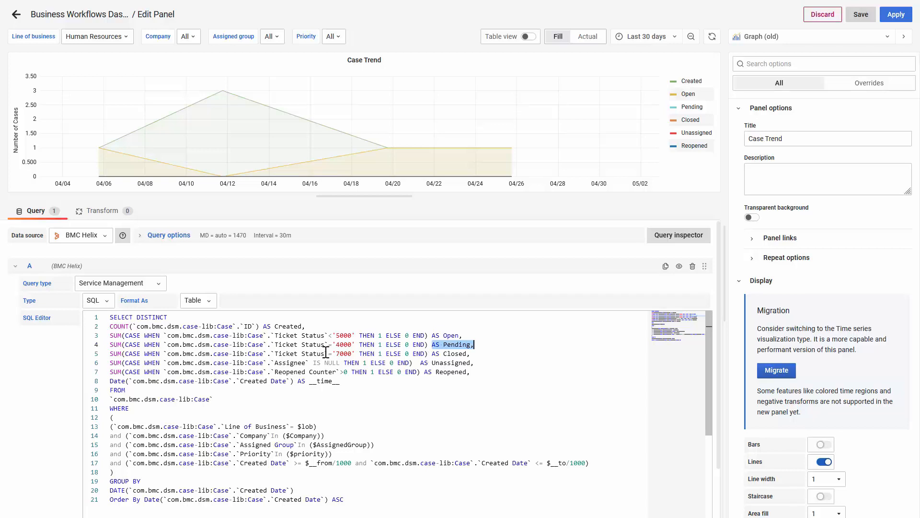
drag(326, 353, 479, 350)
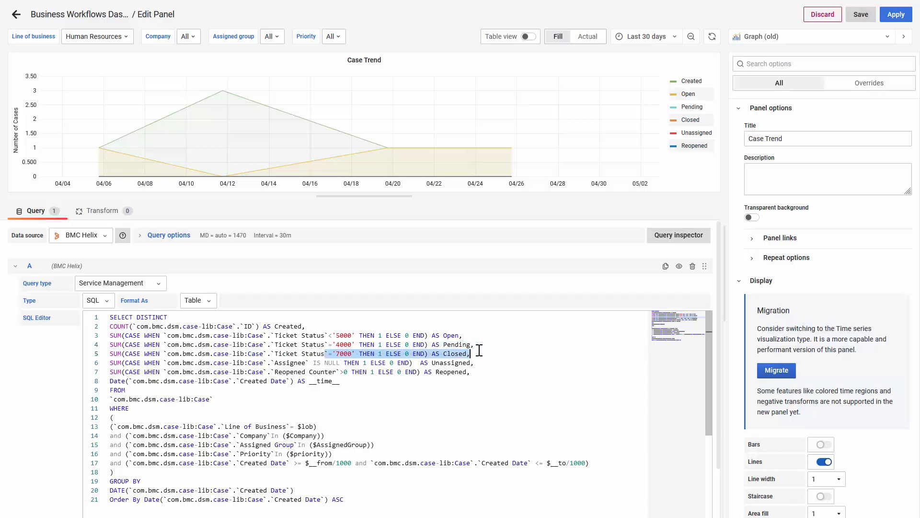
click(476, 356)
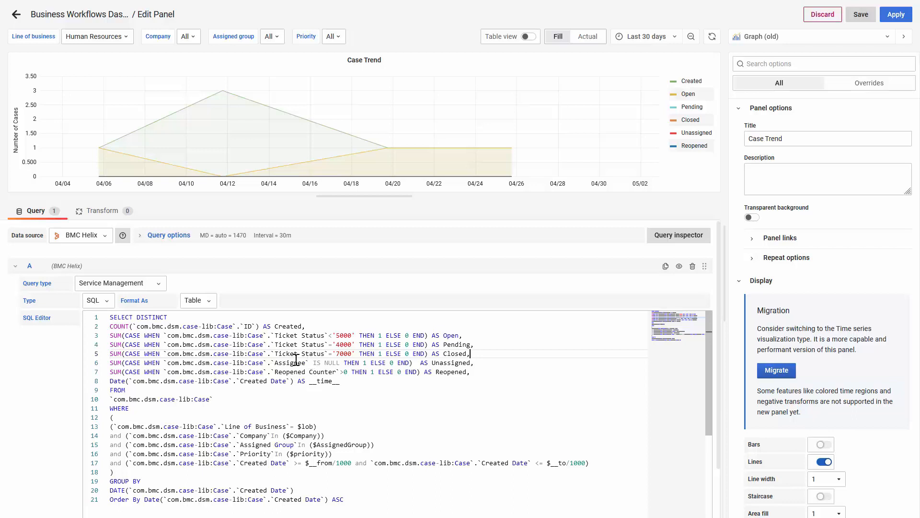
Step: Examine the Case Trend expressions that count null Assignee as Unassigned and Reopened Counter above 0 as Reopened
drag(275, 363, 476, 364)
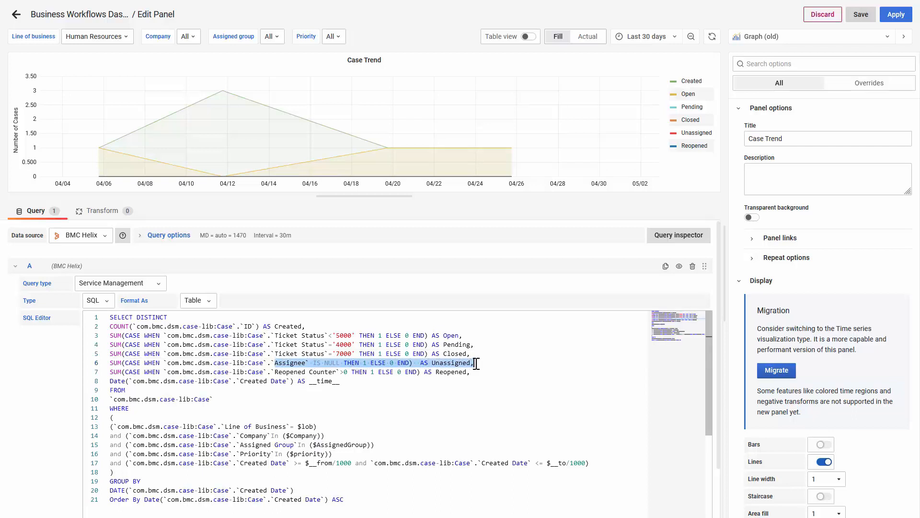
click(463, 362)
drag(293, 371, 351, 373)
click(468, 371)
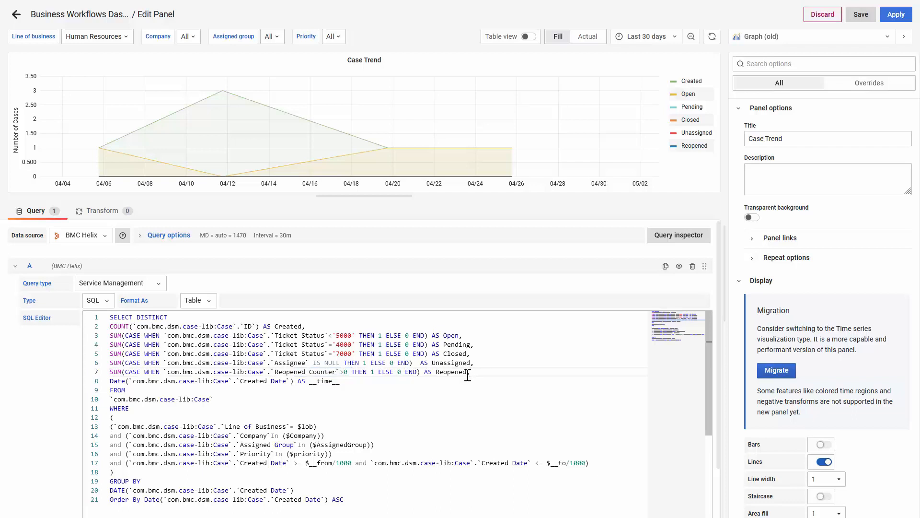
text(,)
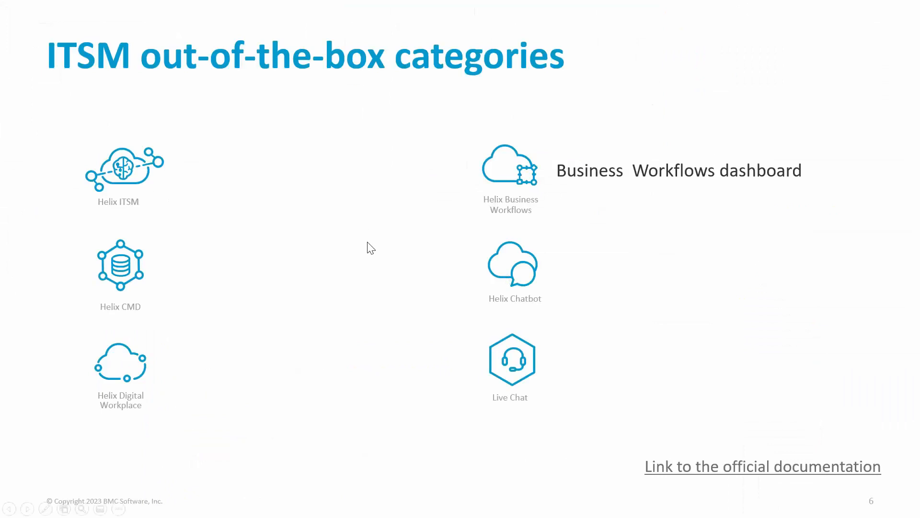
click(378, 255)
click(375, 267)
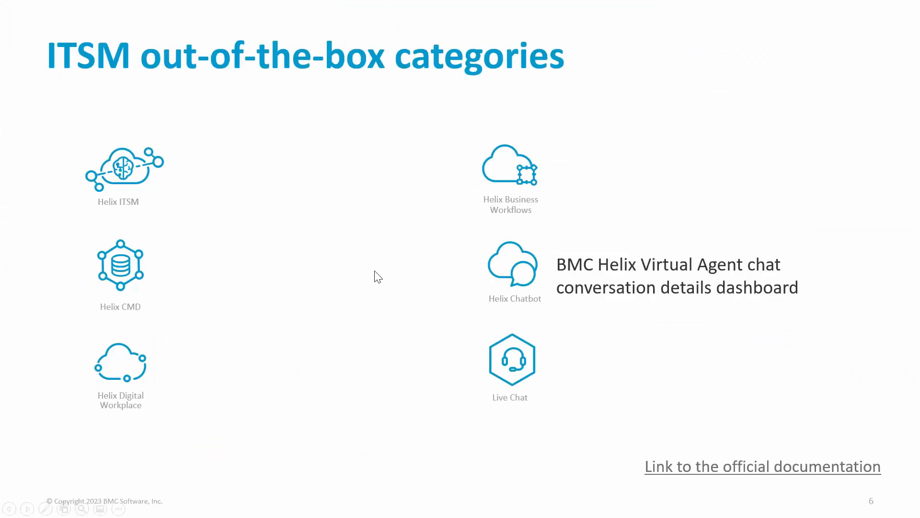
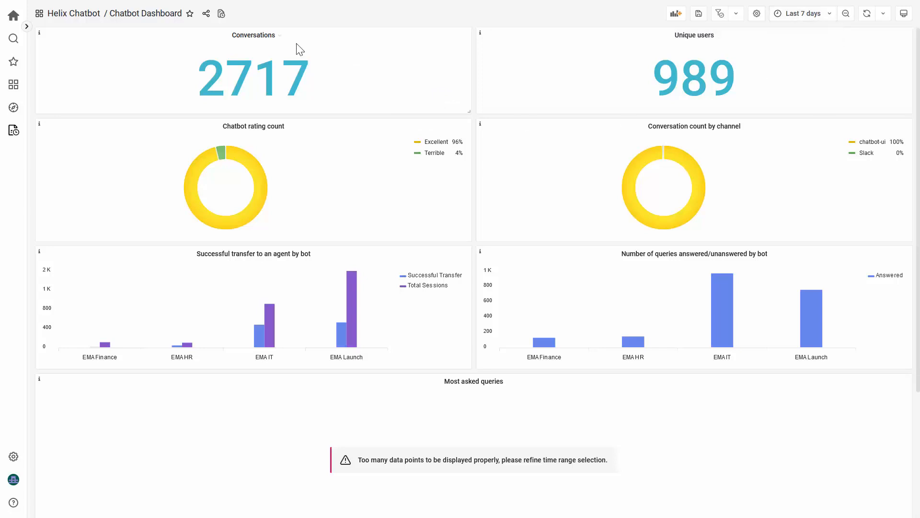
Step: Open the Chatbot Dashboard's Conversations panel for editing and examine the SessionId count and the FROM source with its alias
click(278, 37)
click(281, 63)
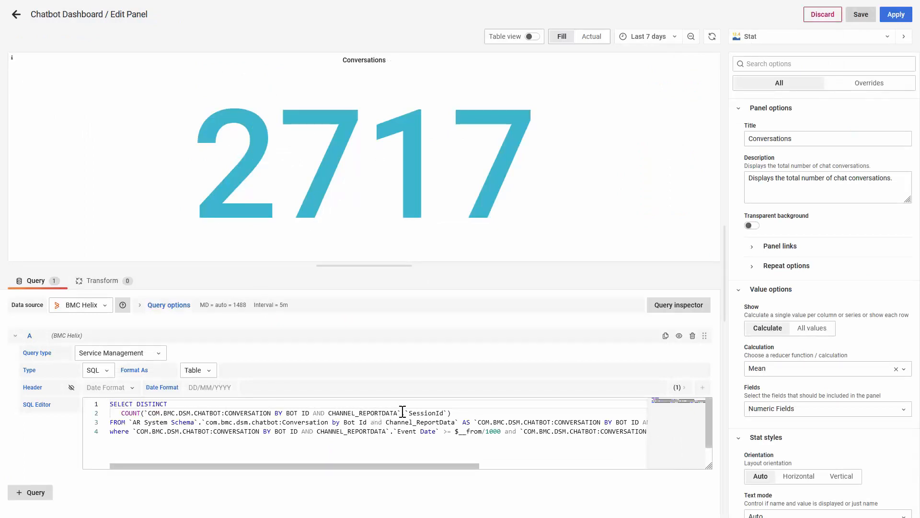
drag(410, 413, 446, 412)
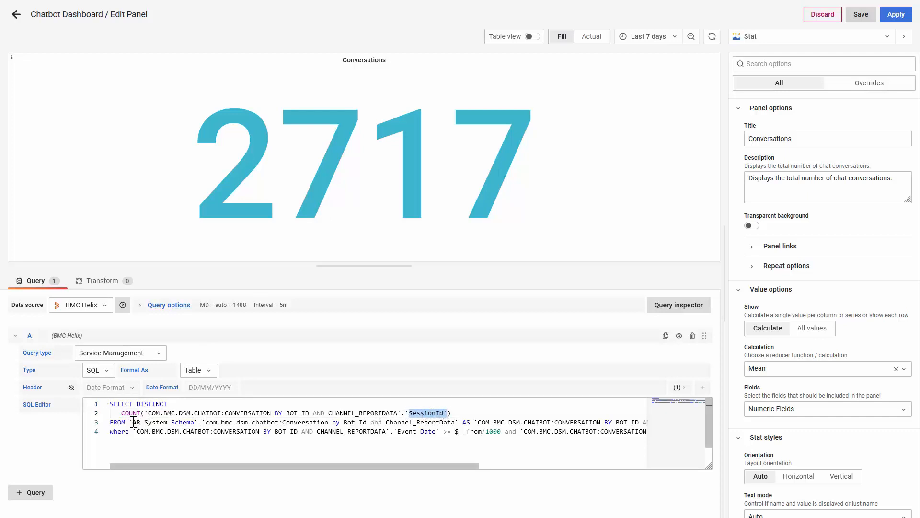
drag(134, 421, 612, 419)
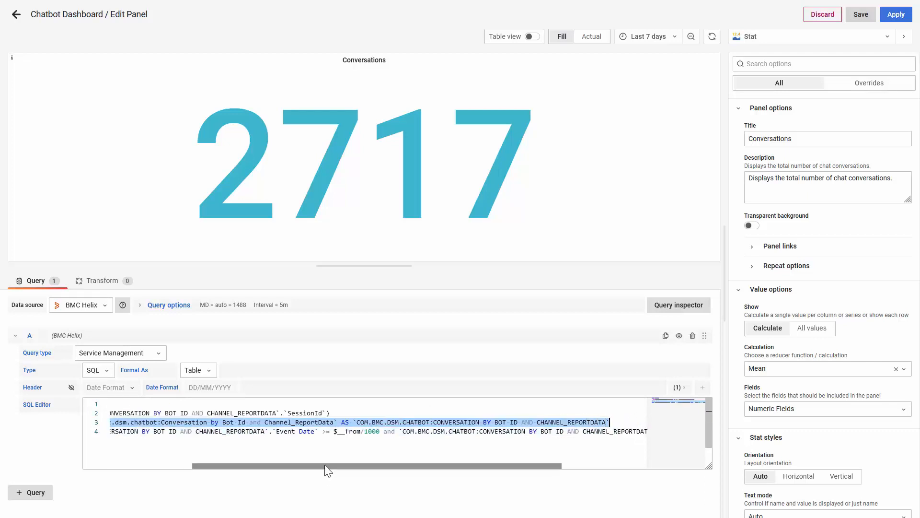
drag(324, 465, 225, 465)
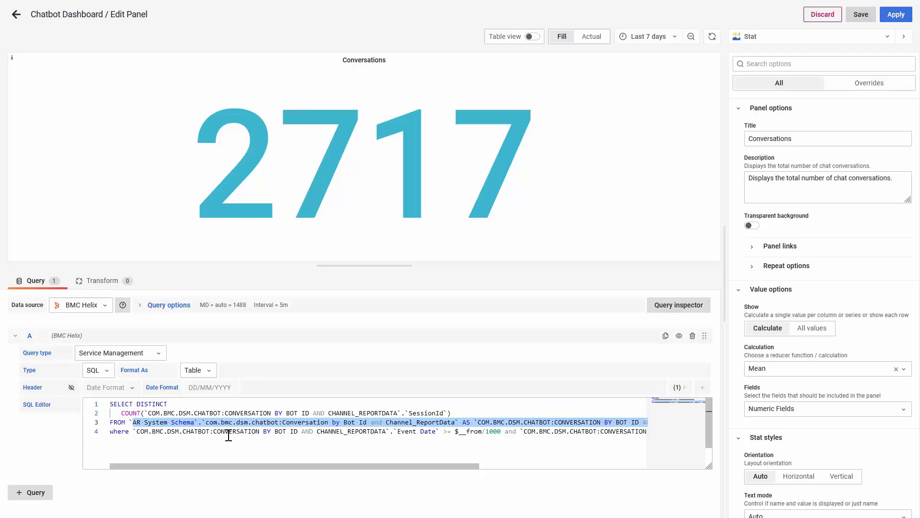
Step: Examine the Event Date limits $__from/1000 and $__to/1000 in the Conversations query's where clause
drag(409, 465, 535, 468)
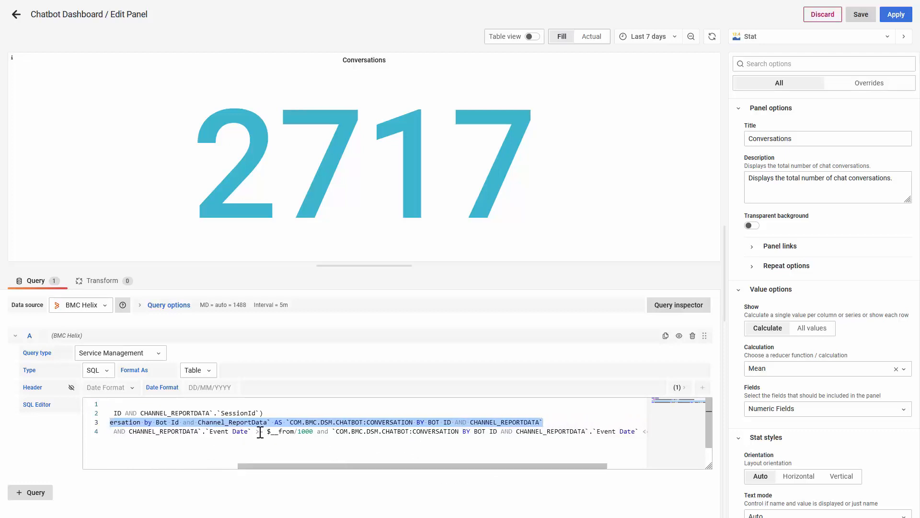
drag(263, 431, 317, 431)
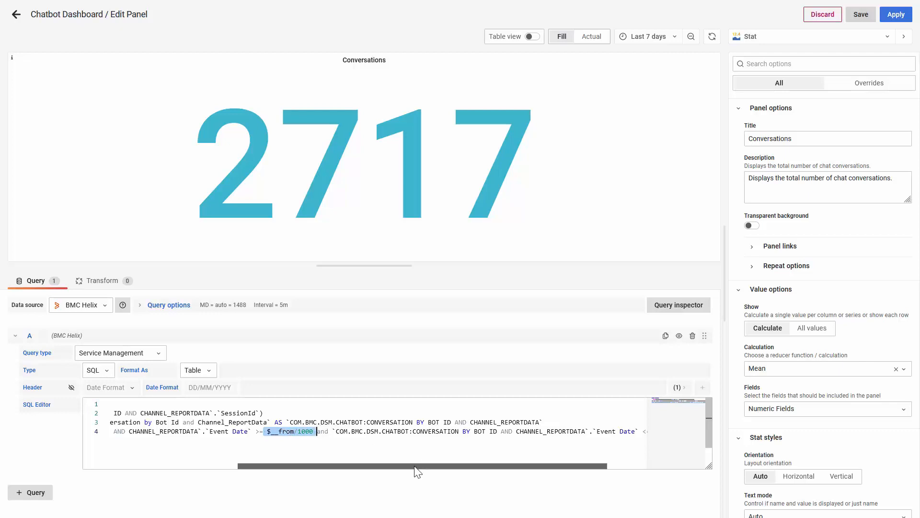
drag(415, 466, 499, 476)
drag(592, 431, 635, 431)
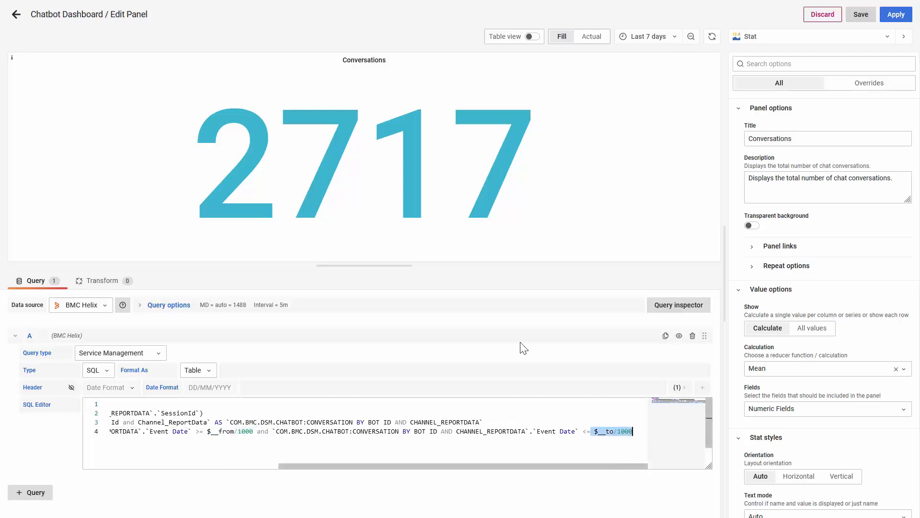
Step: Open the Unique users panel for editing and examine its COUNT(DISTINCT) on UserName and the $__from/1000 Event Date filter
click(15, 14)
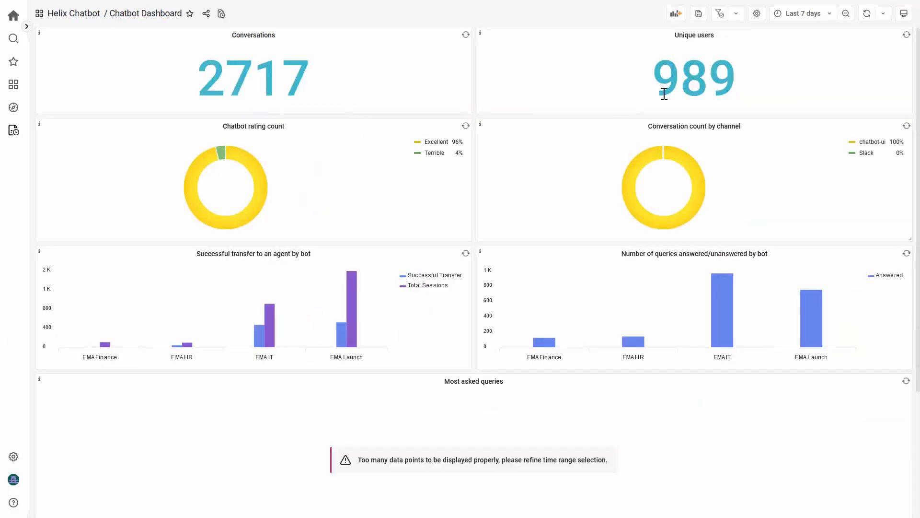
click(718, 39)
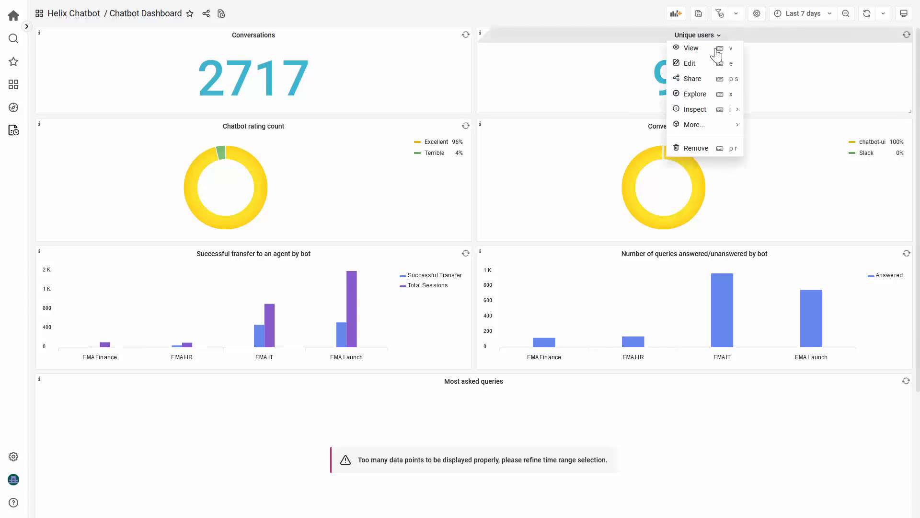
click(690, 63)
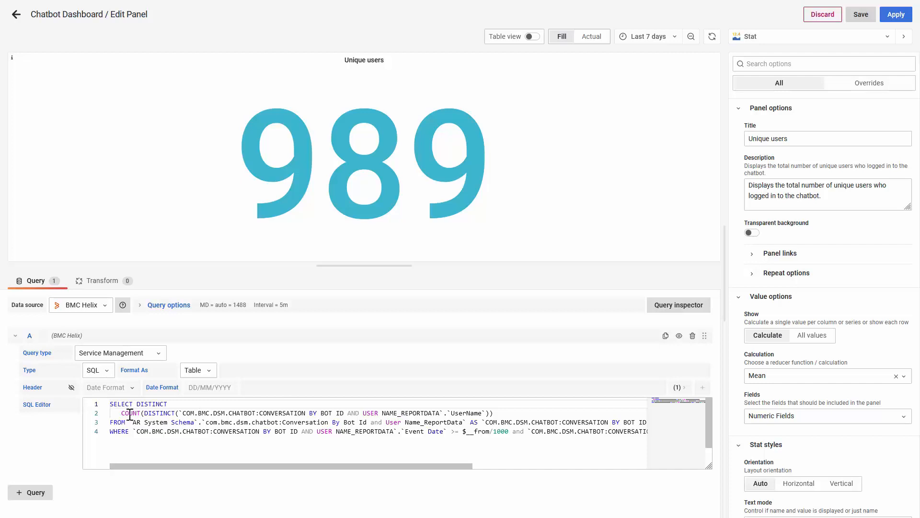
drag(121, 413, 174, 412)
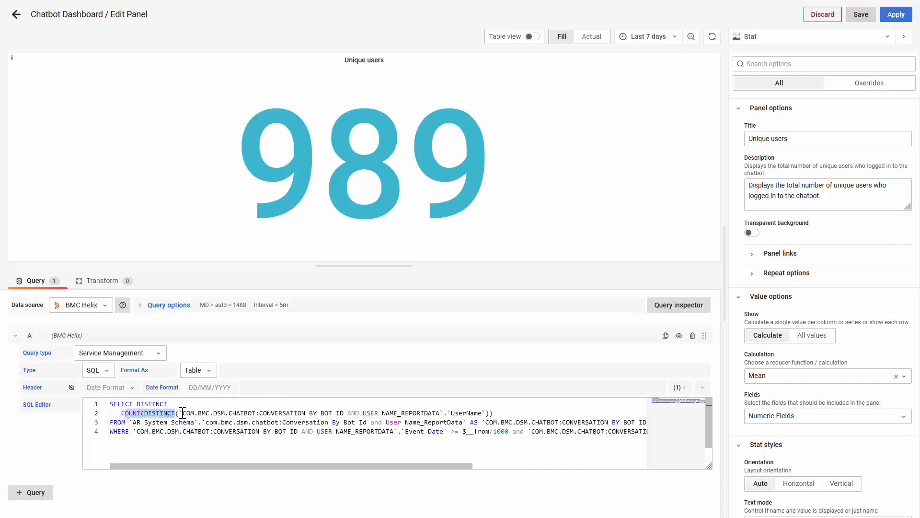
click(181, 413)
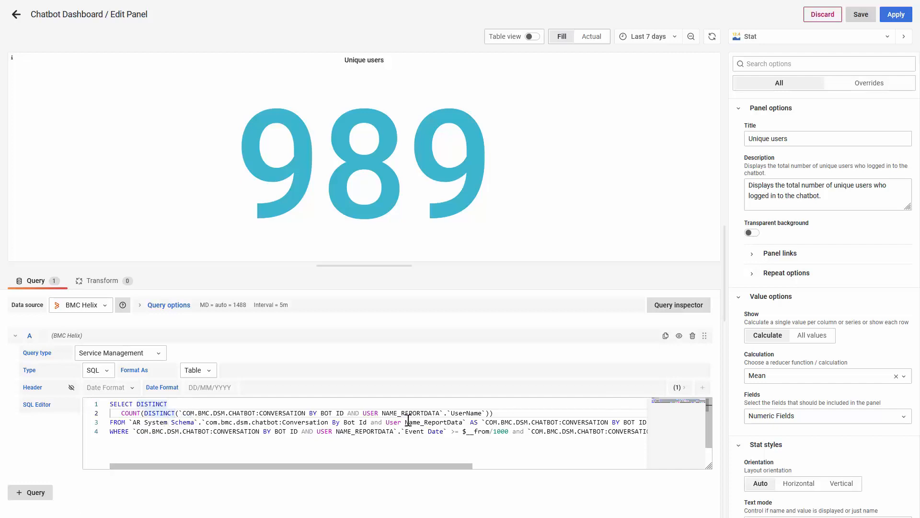
double_click(455, 413)
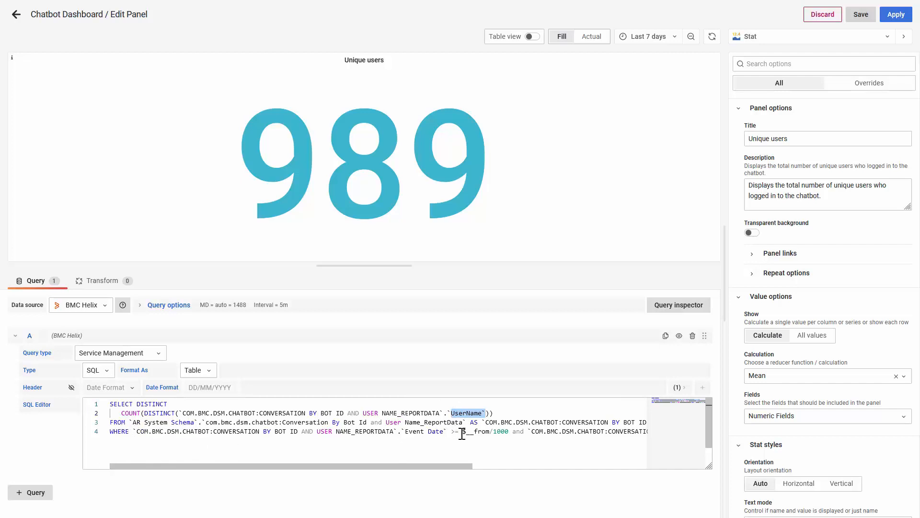
drag(462, 432, 508, 432)
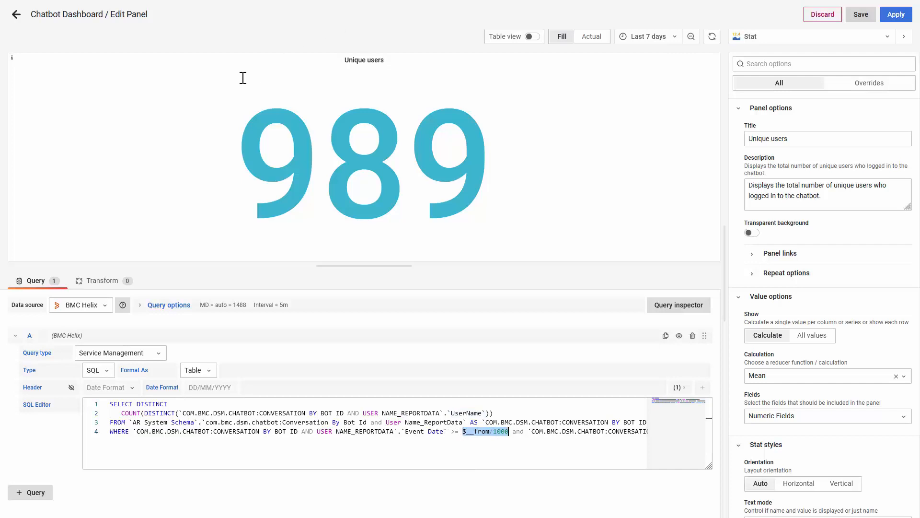
Step: Open the Chatbot rating count panel for editing and examine the CASE mapping of Rating '1' to '5' from Terrible to Excellent
click(16, 14)
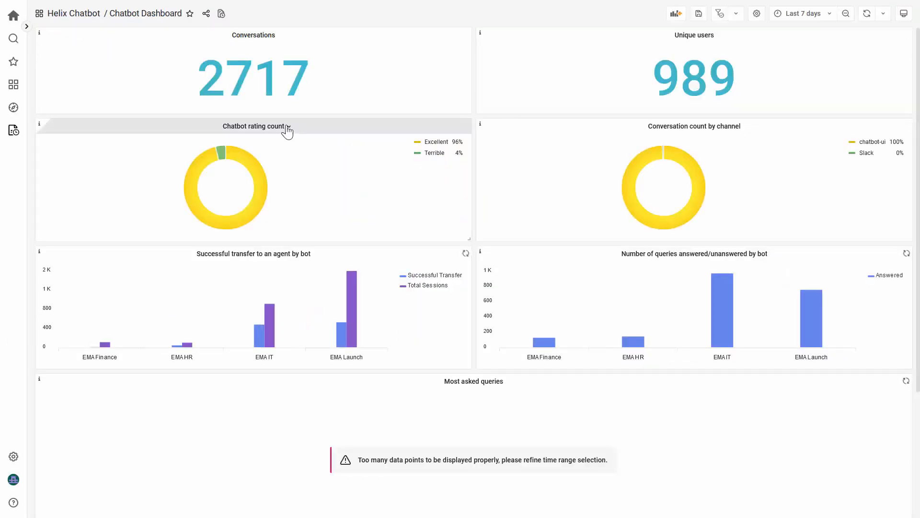
click(288, 127)
click(258, 153)
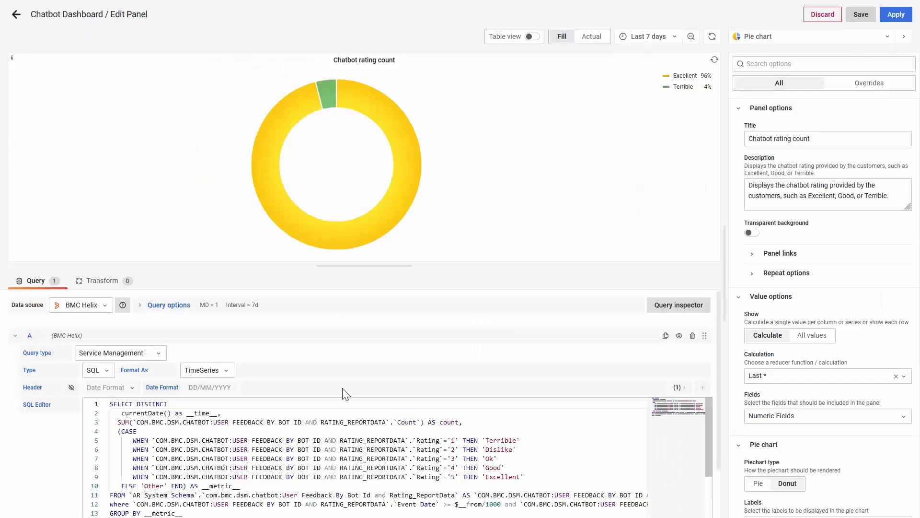
scroll(283, 448, down, 1)
scroll(279, 451, up, 1)
drag(428, 440, 454, 440)
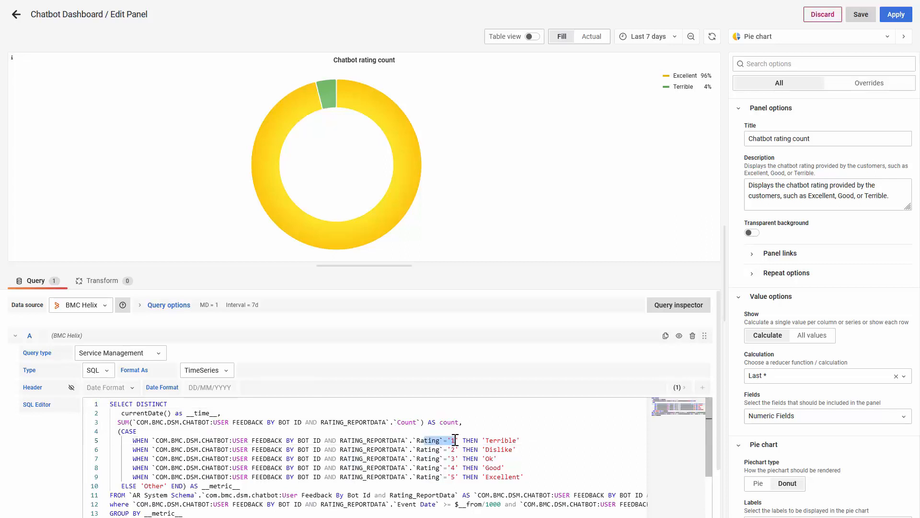
click(497, 440)
key(Down)
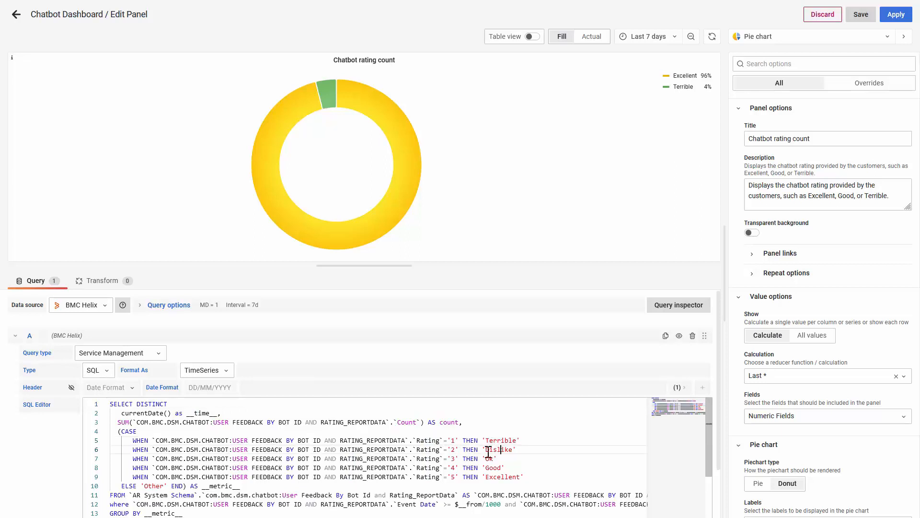
key(Down)
key(Down)
key(Down)
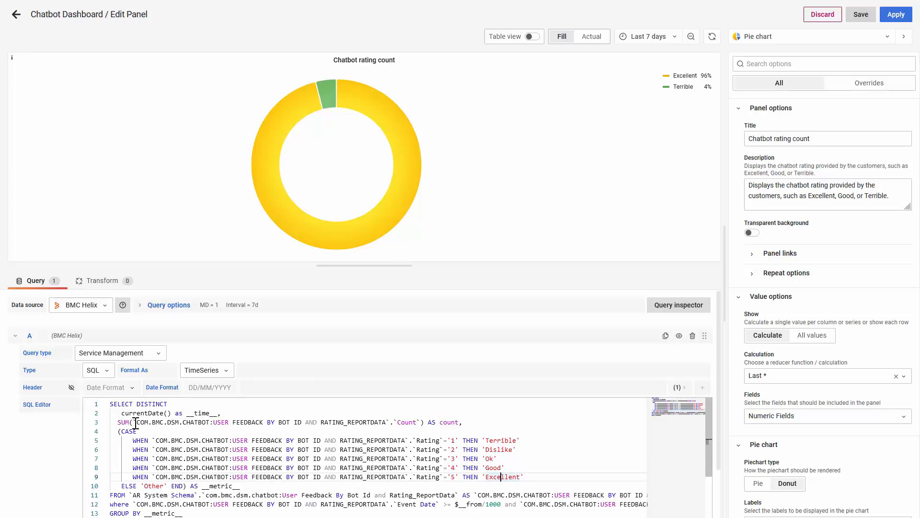
Step: Examine the SUM of the Count column and the Event Date where clause in the Chatbot rating count query
click(121, 422)
click(348, 422)
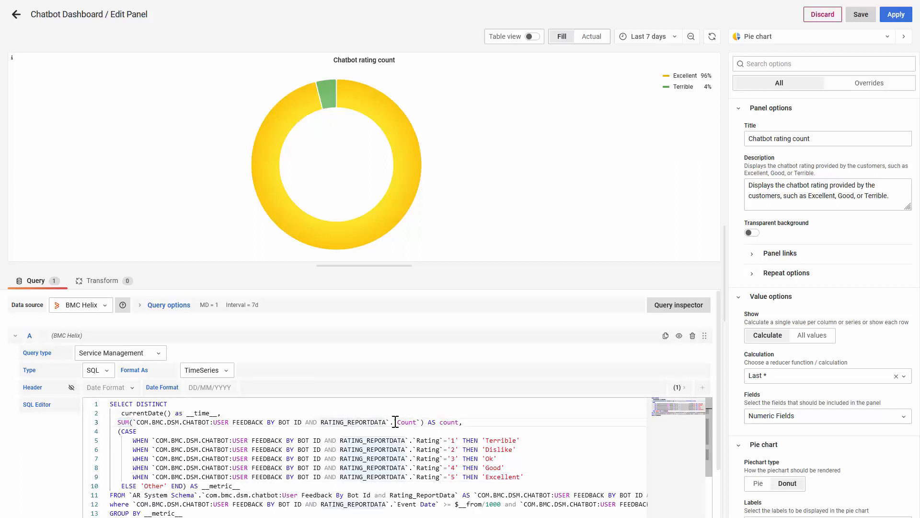
drag(320, 422, 419, 422)
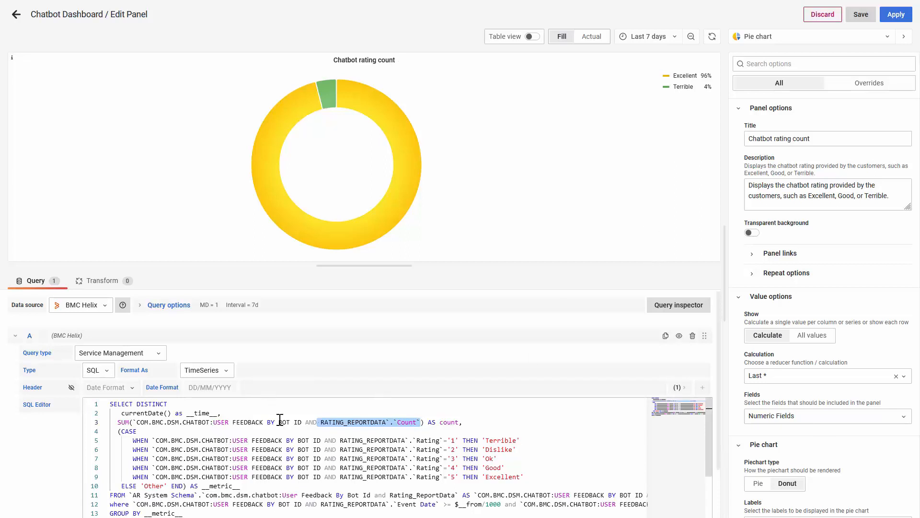
scroll(292, 445, down, 1)
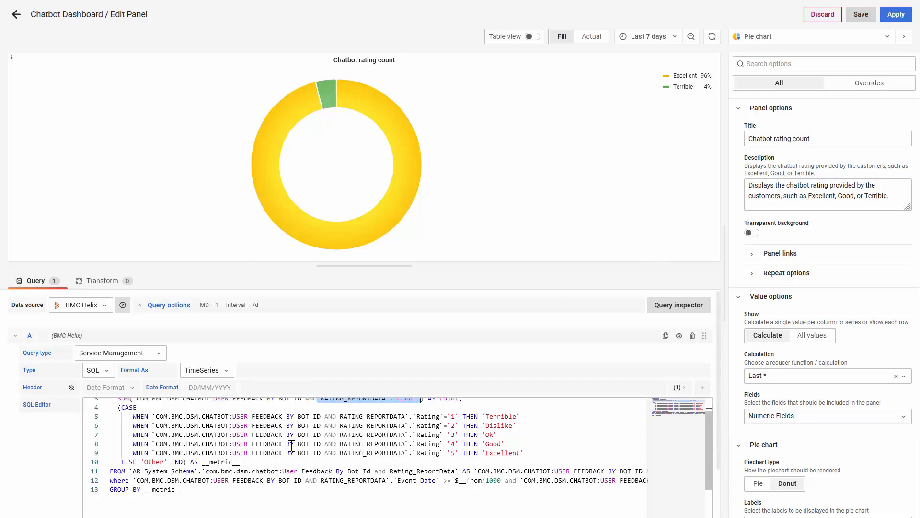
click(118, 479)
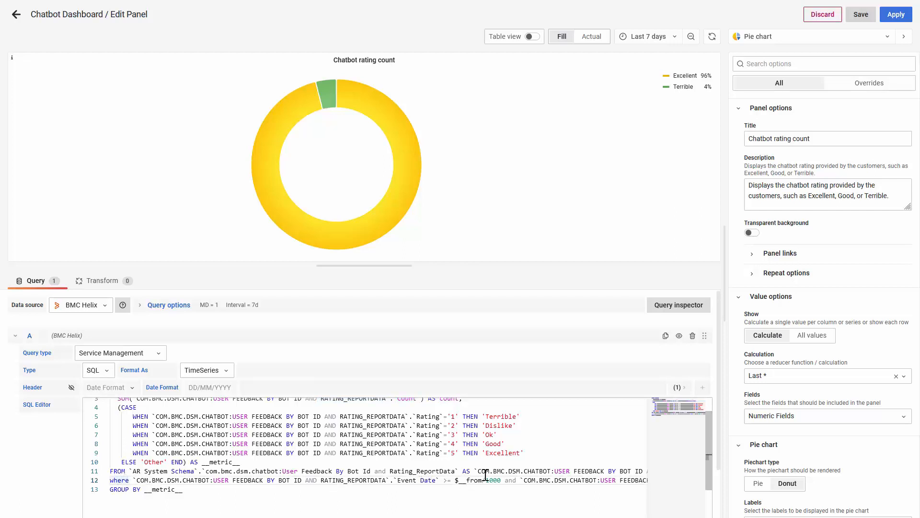
Step: Open the Successful transfer to an agent by bot panel for editing and display its data as a table
click(16, 21)
click(318, 258)
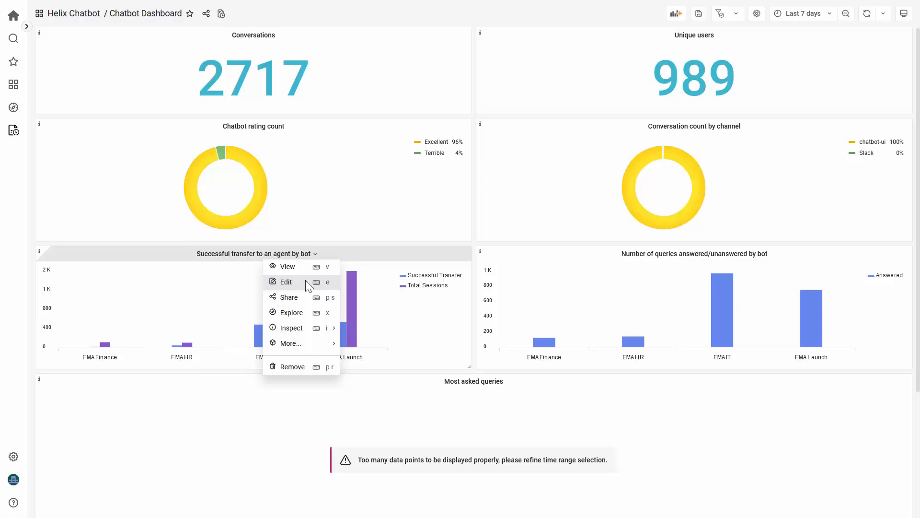
click(286, 282)
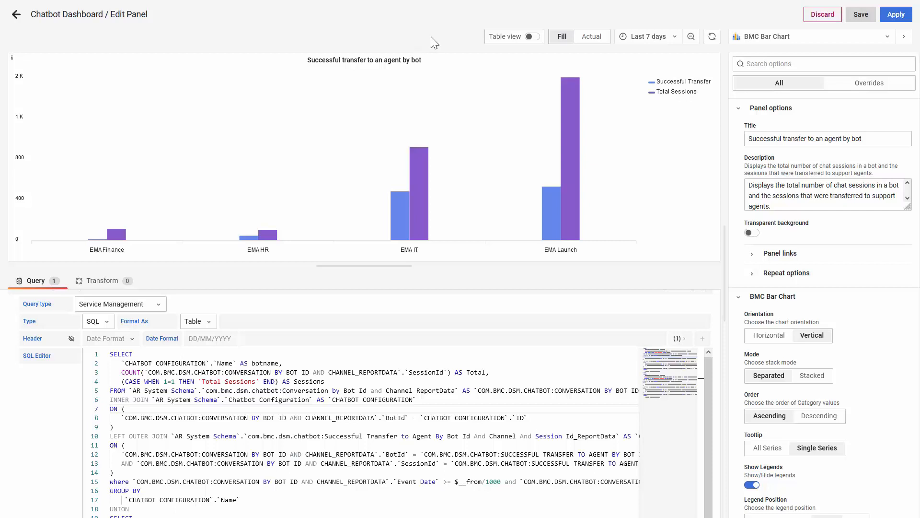
click(531, 38)
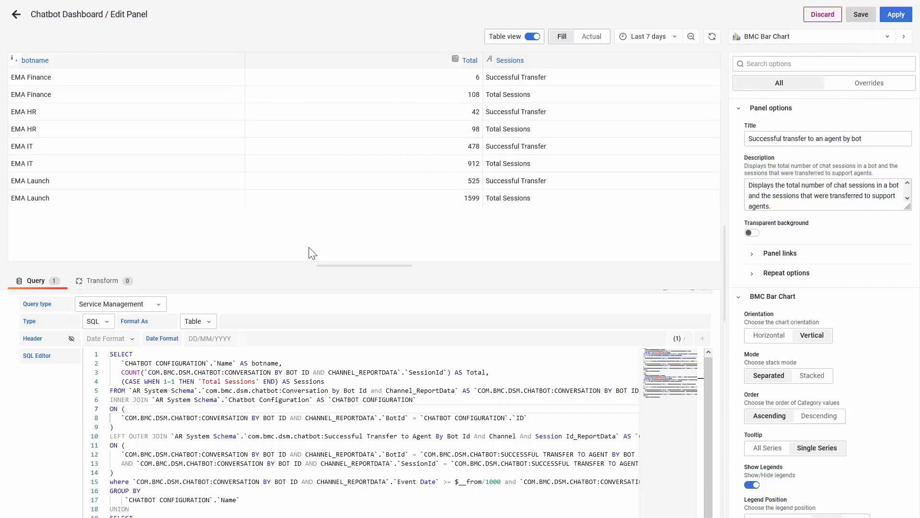
Step: Examine how UNION joins the two SELECT statements in the Successful transfer to an agent by bot query
click(146, 374)
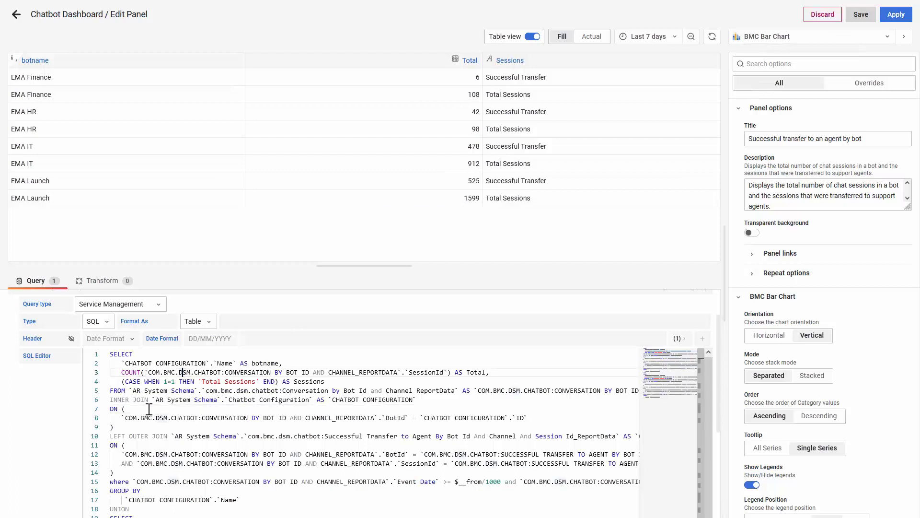
scroll(148, 408, down, 1)
drag(134, 484, 109, 484)
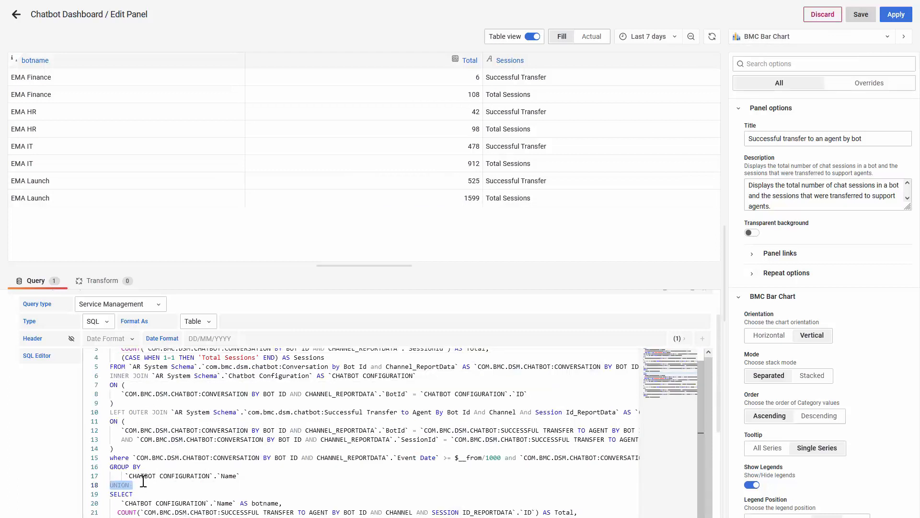
click(131, 484)
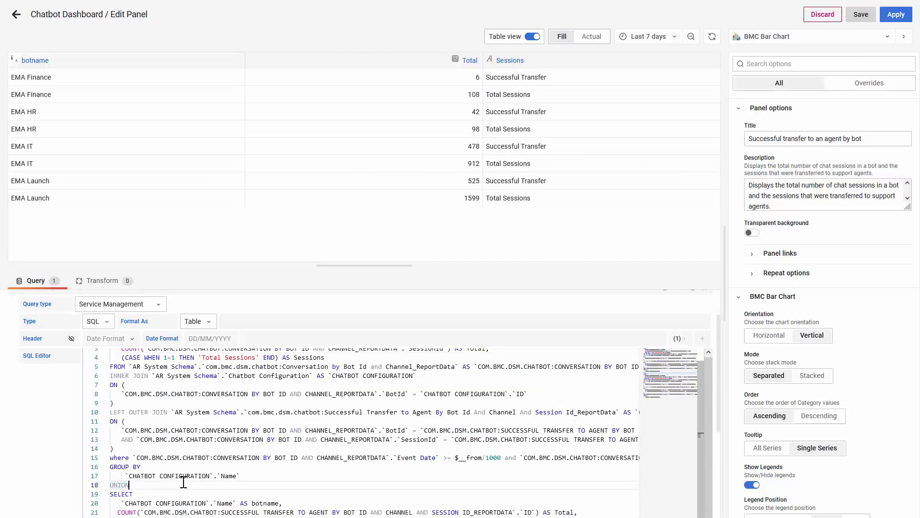
click(255, 475)
scroll(252, 474, up, 1)
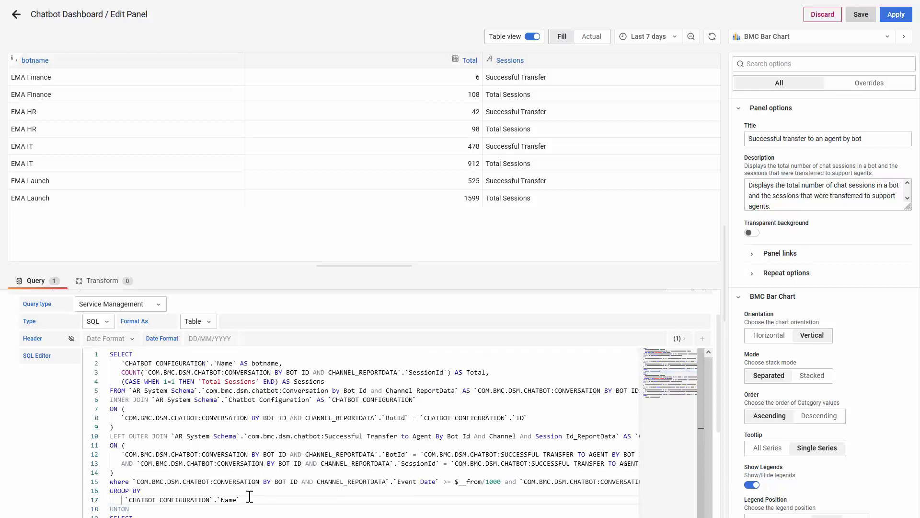
drag(250, 496, 109, 354)
scroll(211, 415, down, 5)
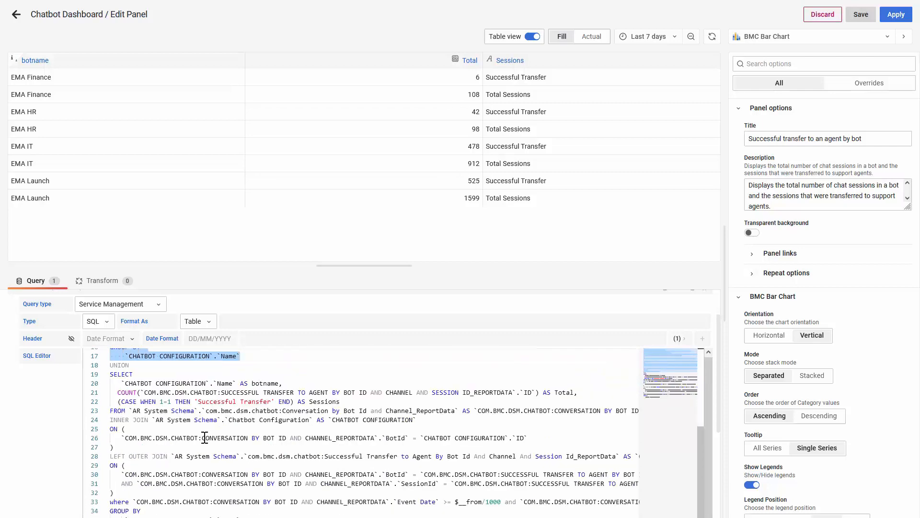
scroll(205, 437, down, 2)
scroll(248, 473, up, 1)
drag(250, 498, 102, 361)
scroll(144, 431, up, 6)
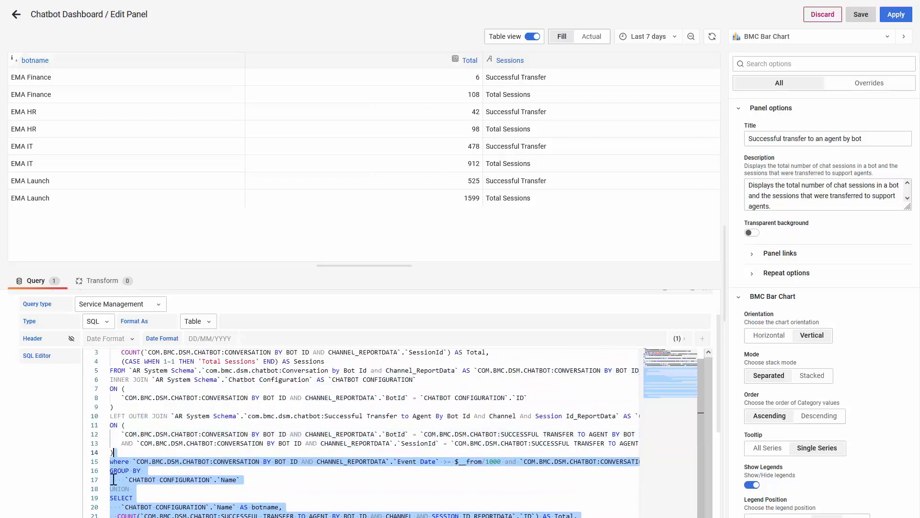
Step: Examine the first SELECT's bot name, COUNT on SessionId and CASE WHEN 1=1 'Total Sessions' label against the table's Sessions column
click(257, 381)
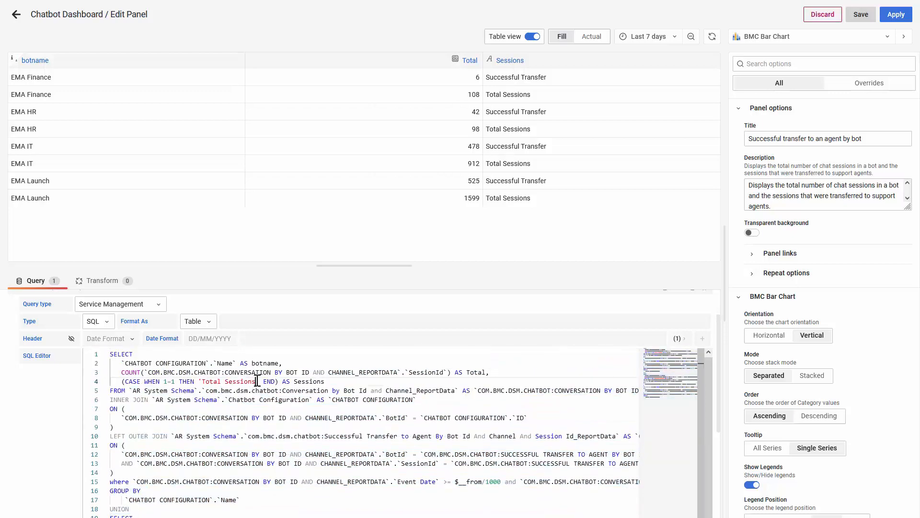
drag(264, 381, 206, 382)
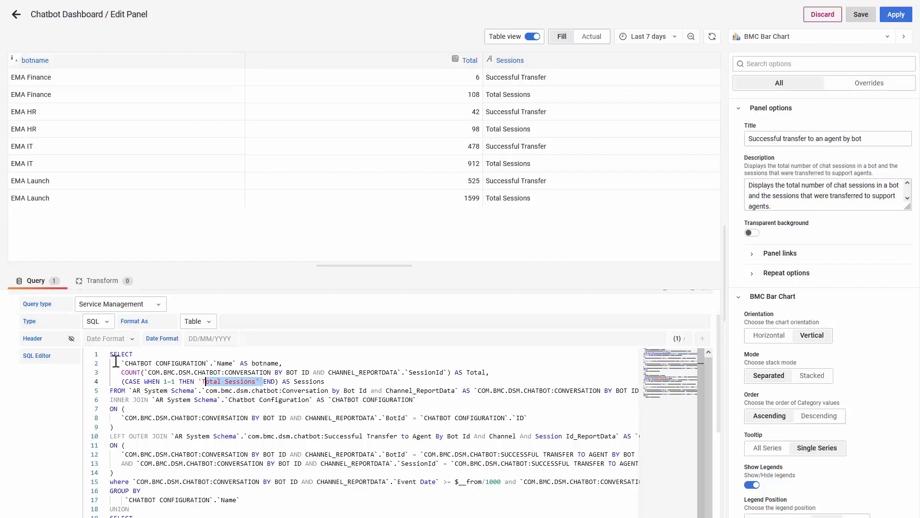
drag(125, 363, 283, 363)
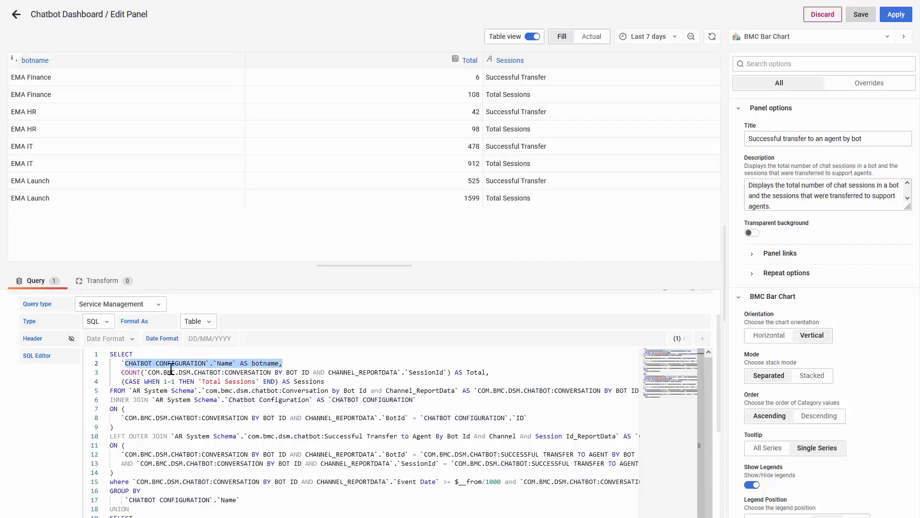
click(153, 372)
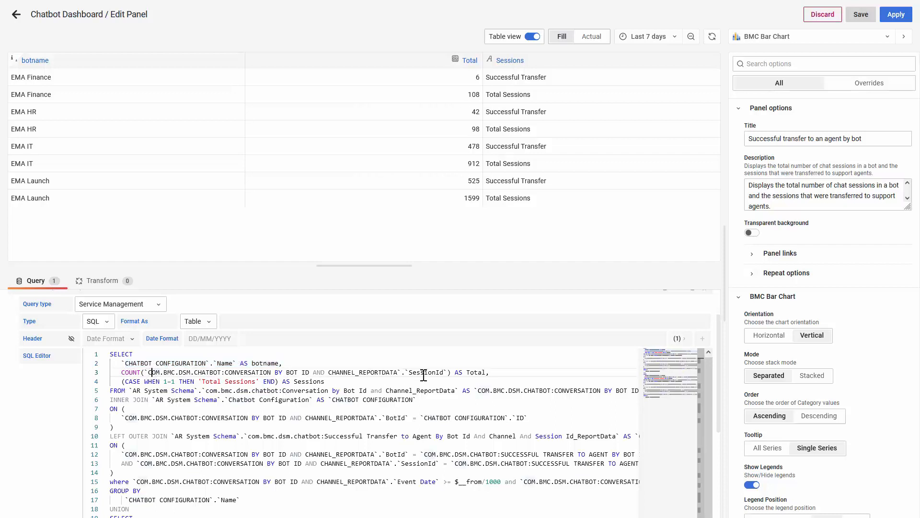
double_click(411, 373)
click(278, 400)
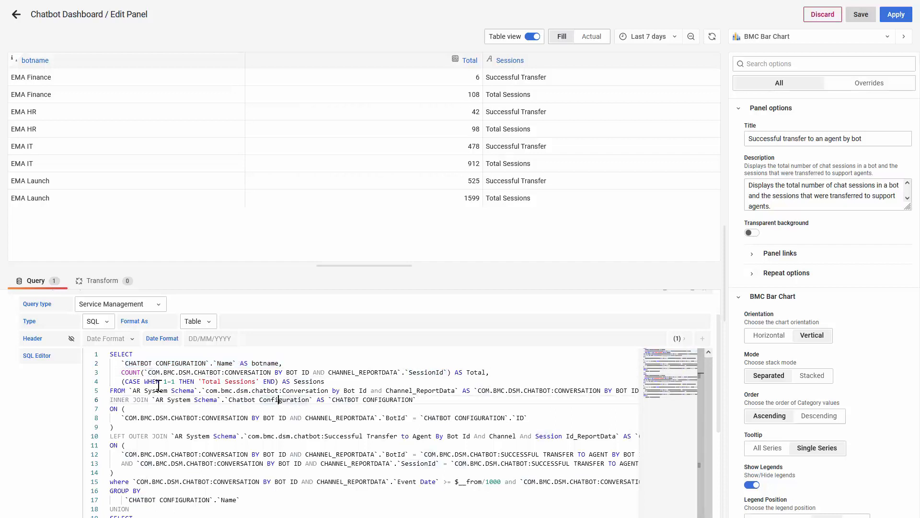
drag(126, 382, 175, 384)
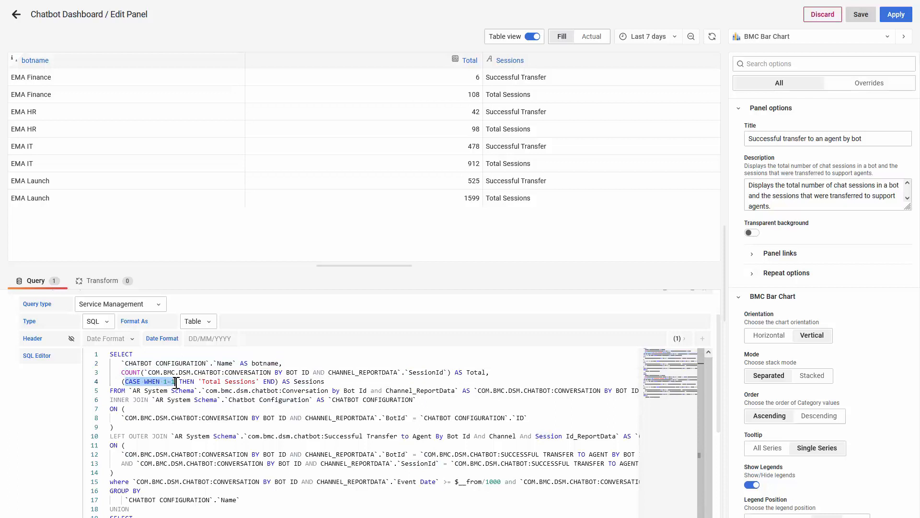
click(211, 383)
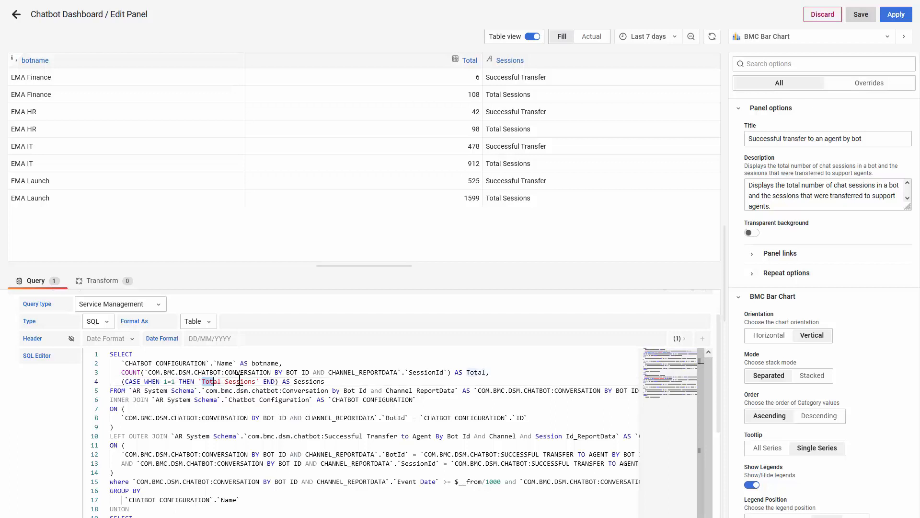
drag(202, 382, 257, 382)
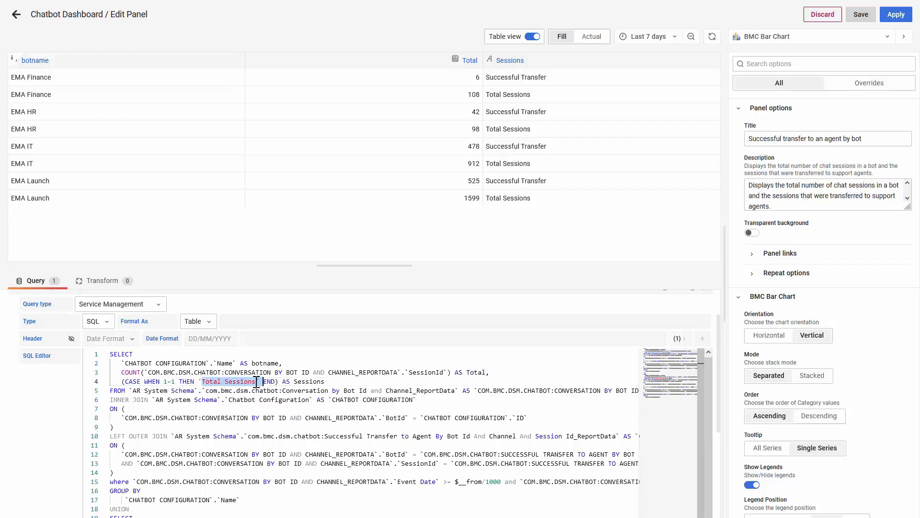
drag(541, 96, 480, 99)
click(513, 96)
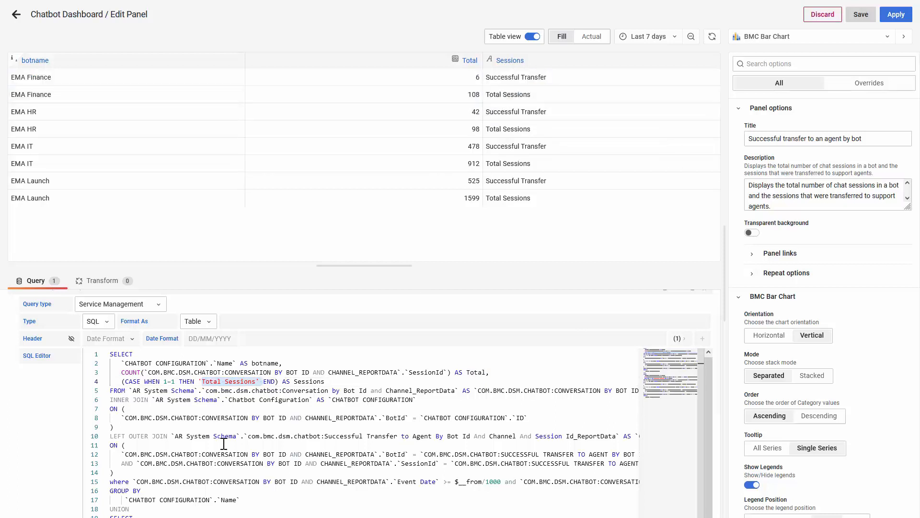
Step: Examine the second SELECT's CASE expression with the 'Successful Transfer' label and compare it with the first SELECT
scroll(250, 403, down, 3)
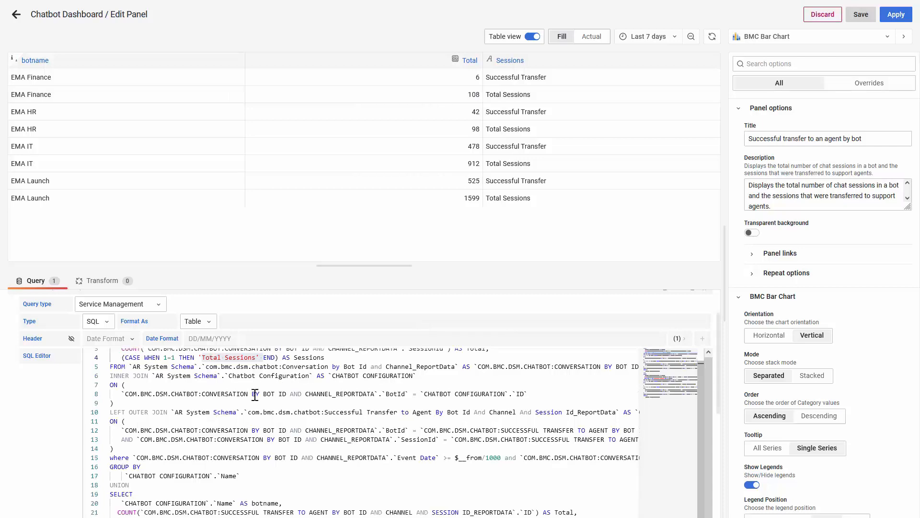
drag(198, 425, 273, 428)
scroll(308, 431, down, 2)
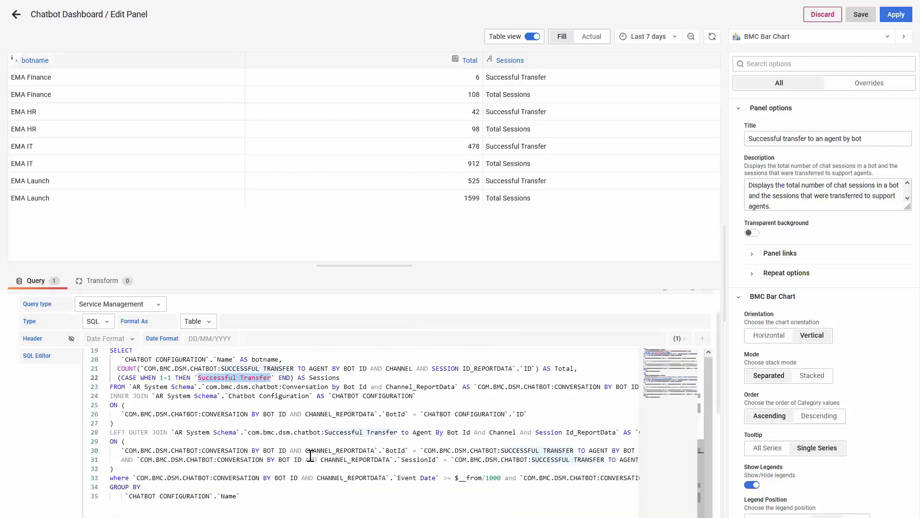
scroll(282, 460, up, 3)
scroll(280, 460, up, 1)
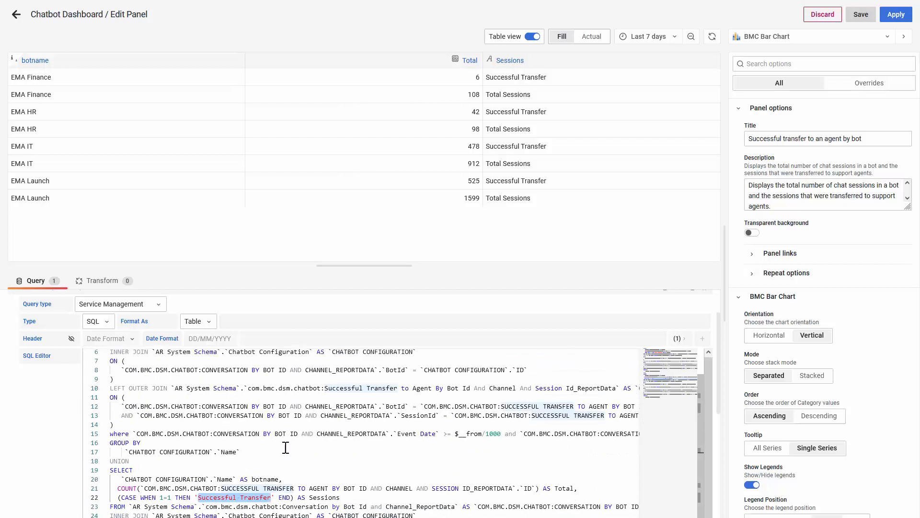
scroll(276, 421, up, 1)
scroll(310, 423, up, 1)
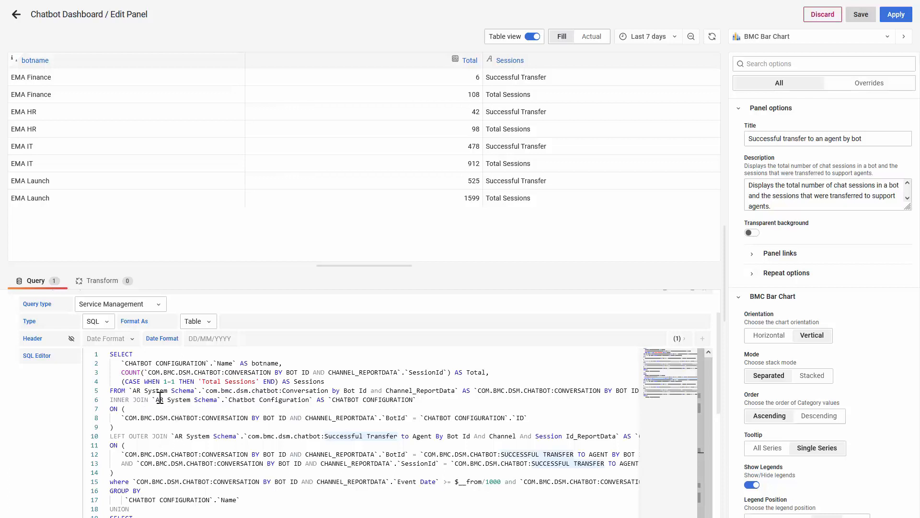
Step: Examine the LEFT OUTER JOIN to the Successful Transfer to Agent report data in both SELECT statements
click(156, 436)
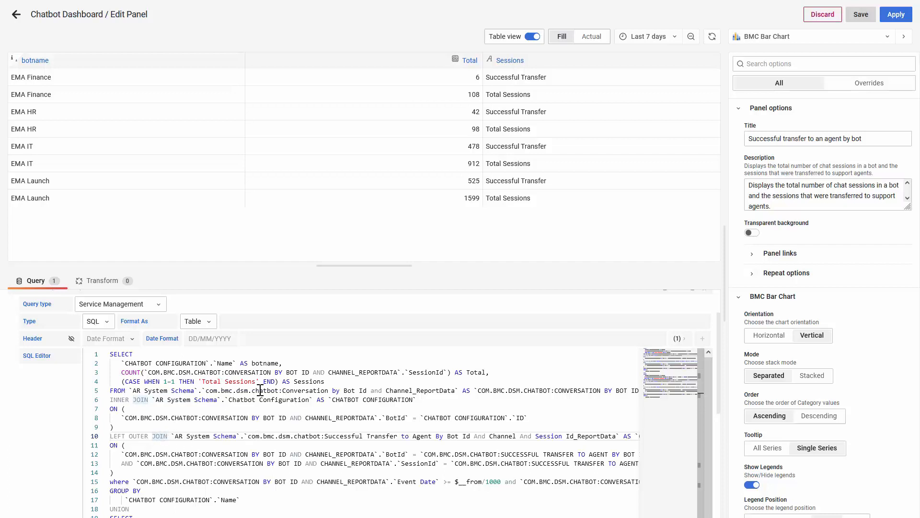
double_click(236, 381)
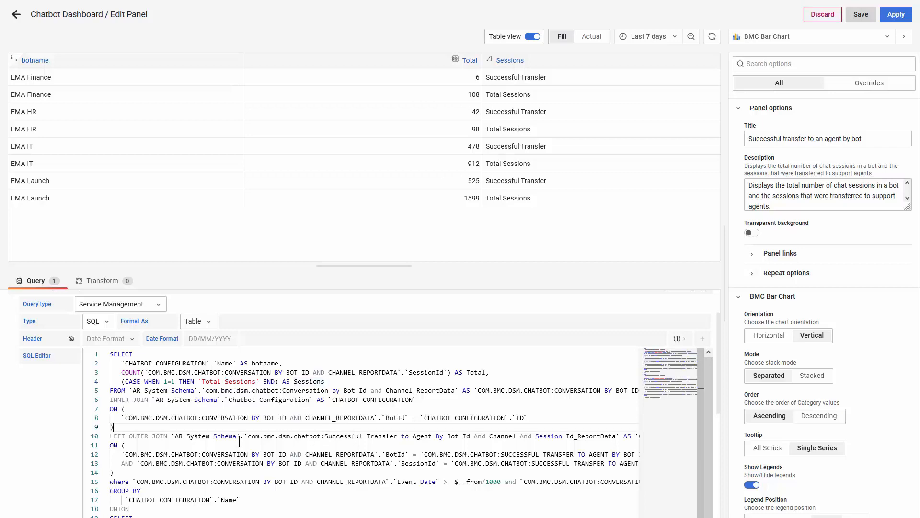
scroll(202, 440, down, 3)
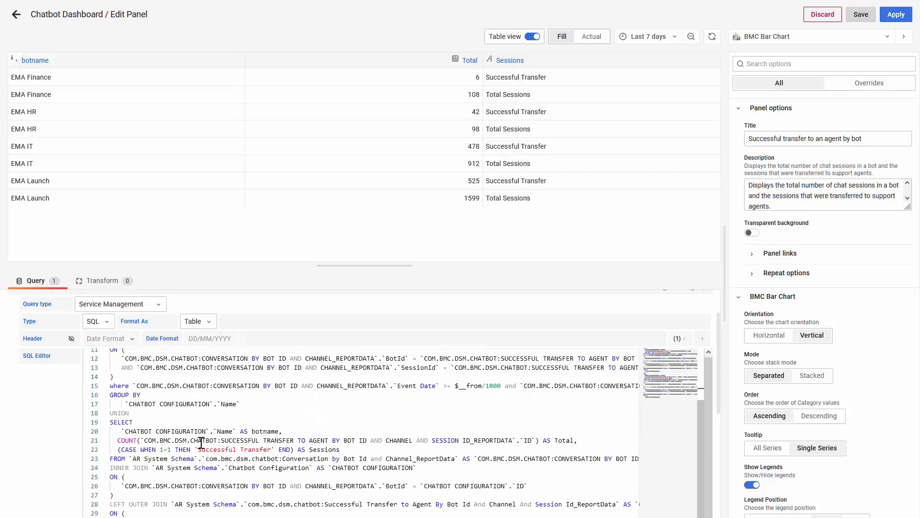
scroll(192, 465, down, 1)
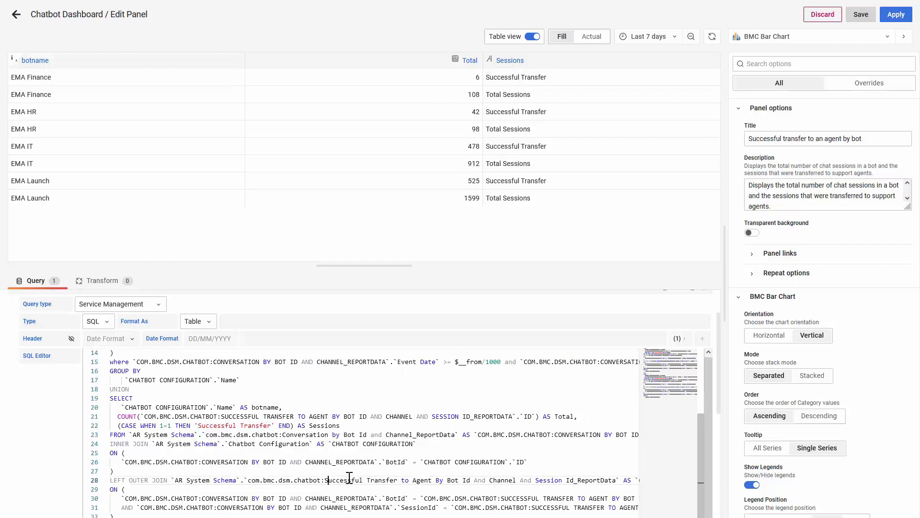
drag(328, 479, 399, 480)
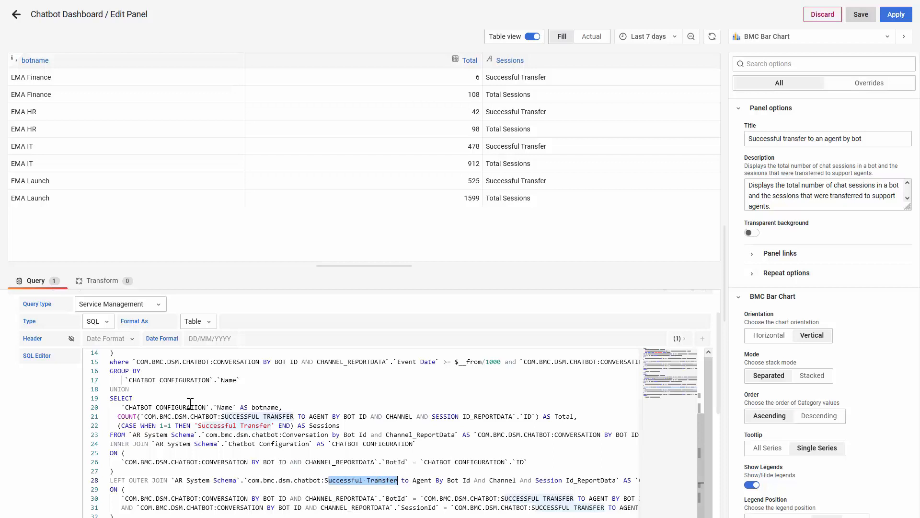
scroll(257, 438, down, 1)
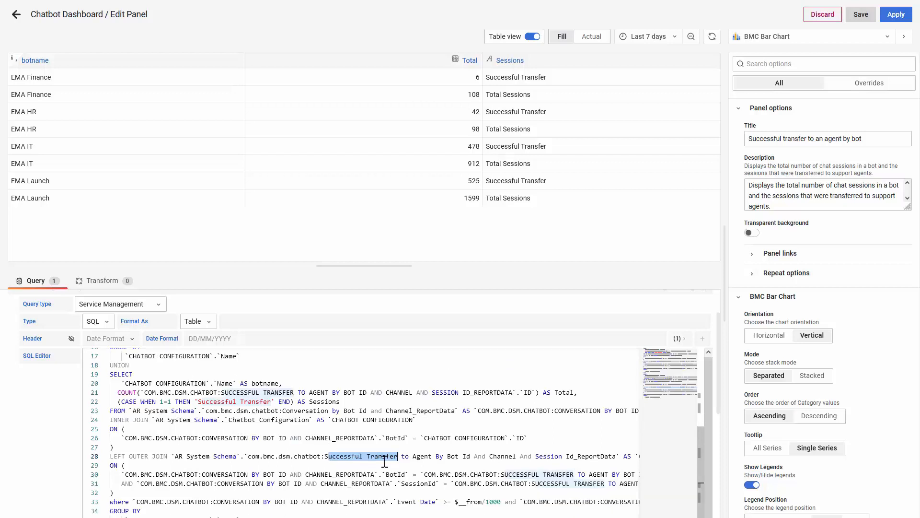
scroll(335, 464, down, 1)
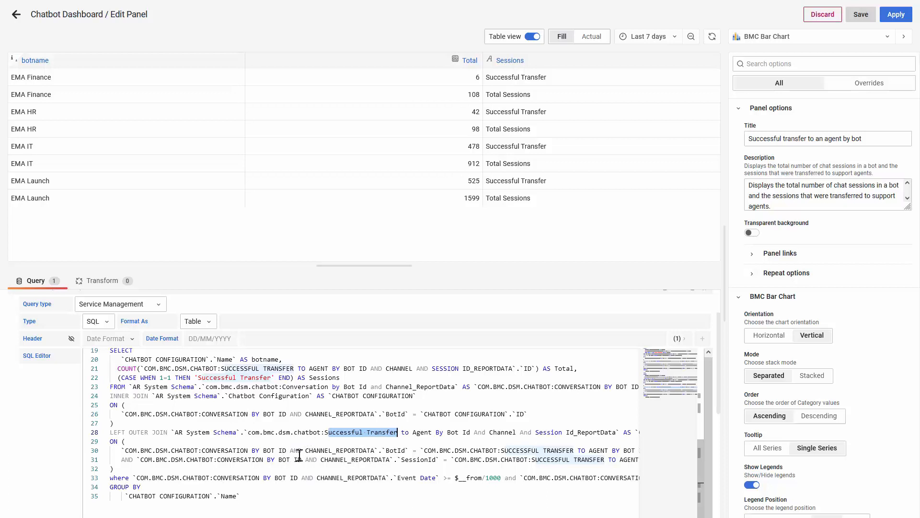
Step: Revisit the UNION between the two SELECT statements and switch the panel preview from the table back to the bar chart
scroll(273, 451, up, 2)
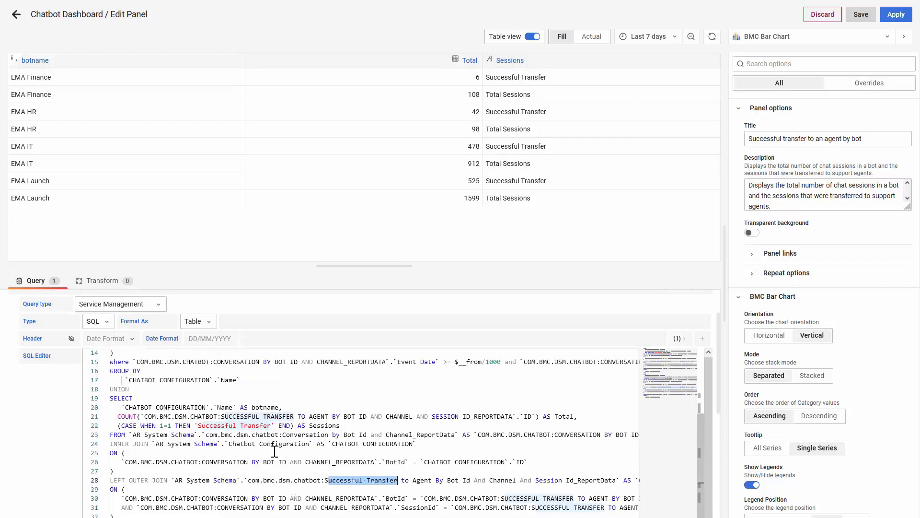
scroll(230, 398, up, 3)
double_click(139, 461)
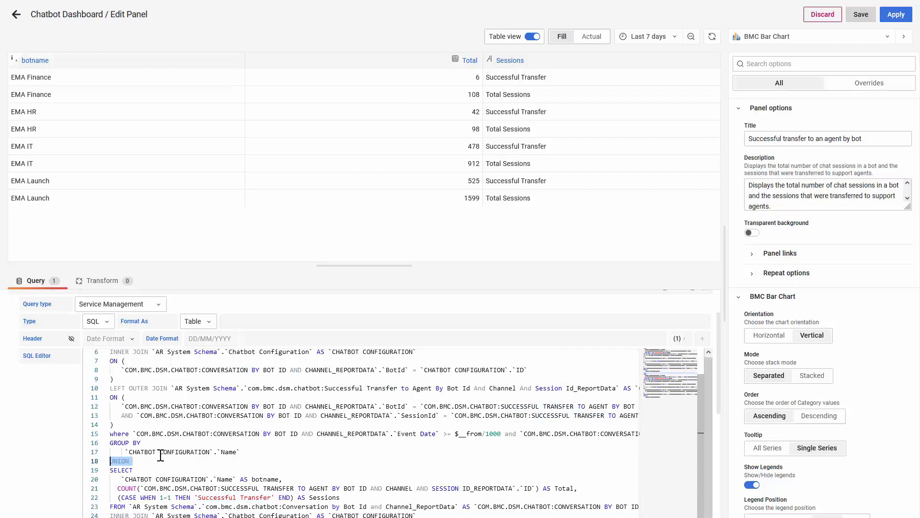
scroll(337, 415, up, 1)
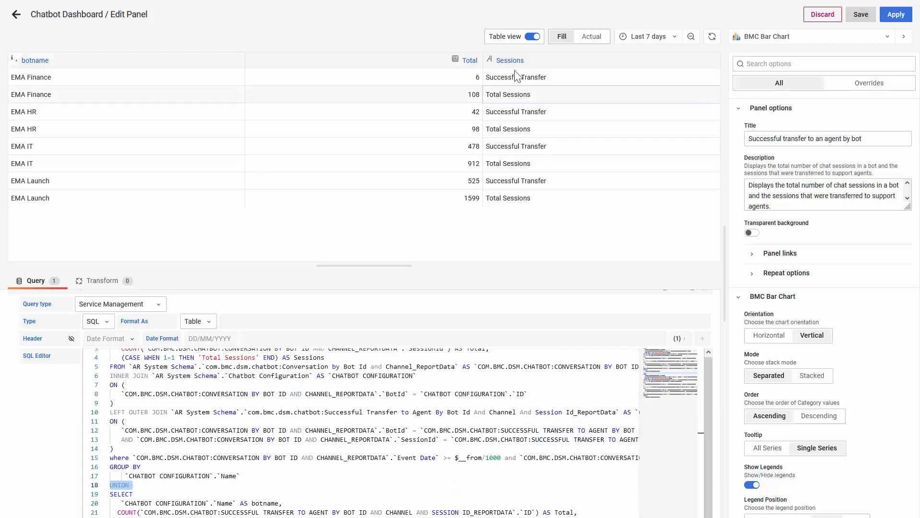
click(532, 37)
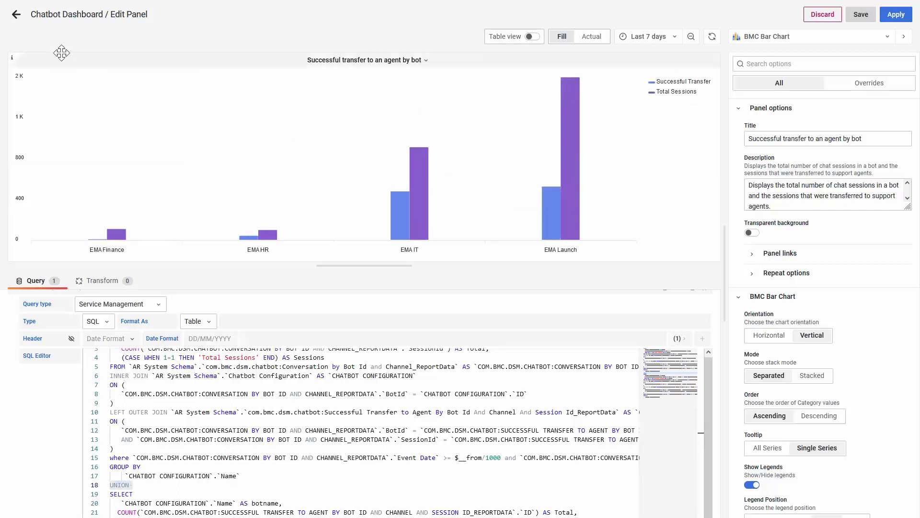
Step: Return to the Chatbot Dashboard, open the Number of queries answered/unanswered by bot panel for editing and examine its bot Name column
click(15, 19)
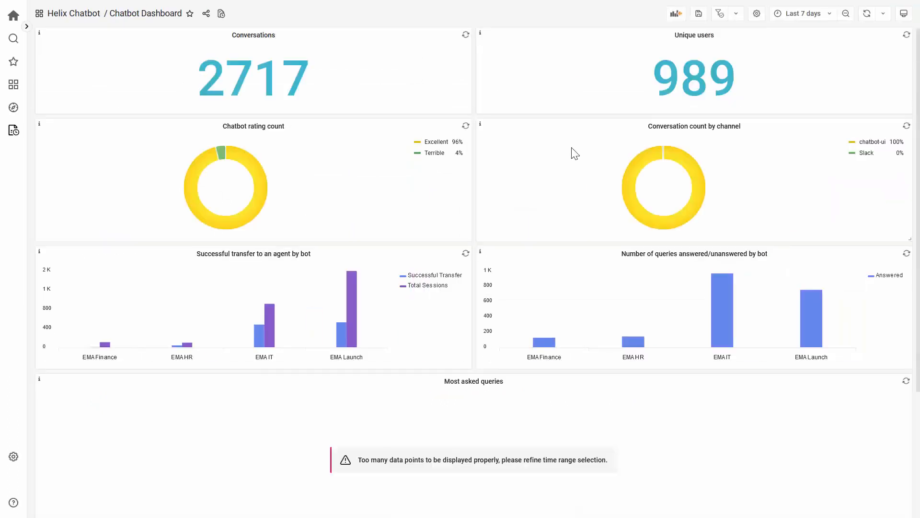
click(772, 255)
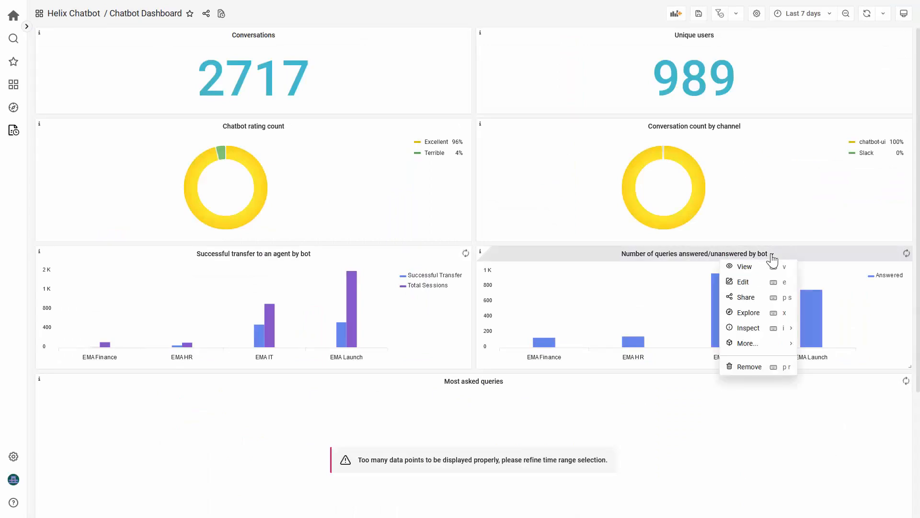
click(743, 282)
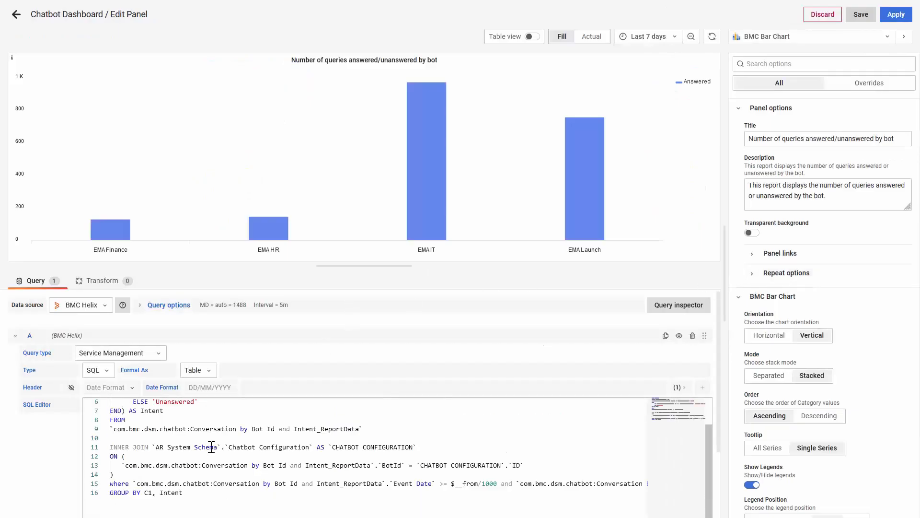
scroll(211, 447, down, 2)
scroll(212, 447, up, 4)
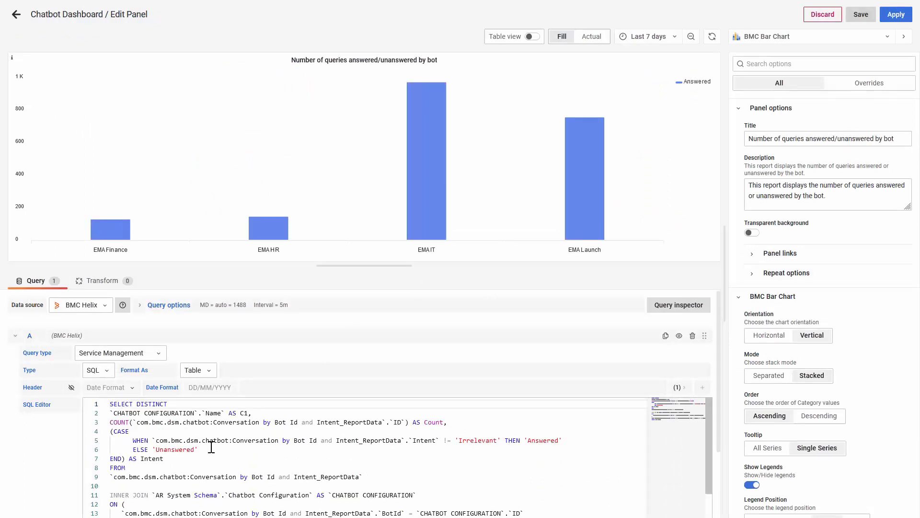
double_click(208, 414)
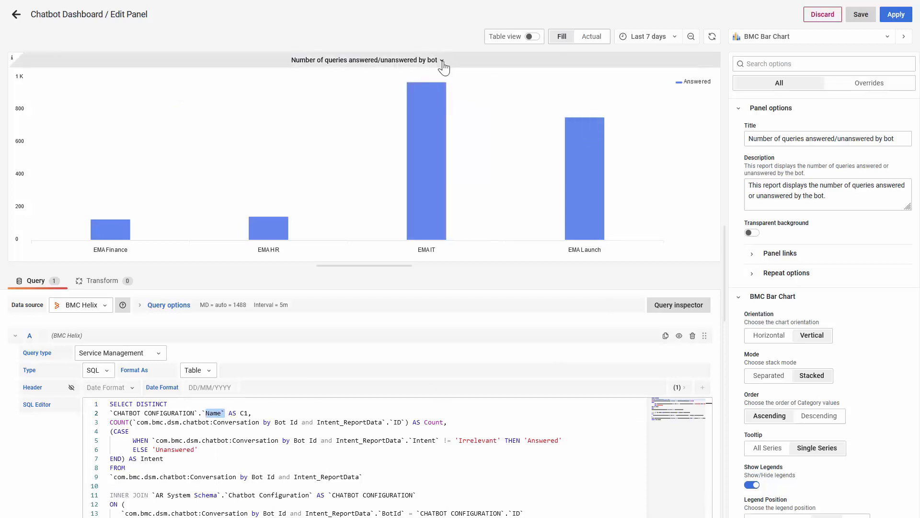
Step: Preview the panel data as a table and examine the query's CASE expression that labels intents as 'Answered' or 'Unanswered'
click(533, 37)
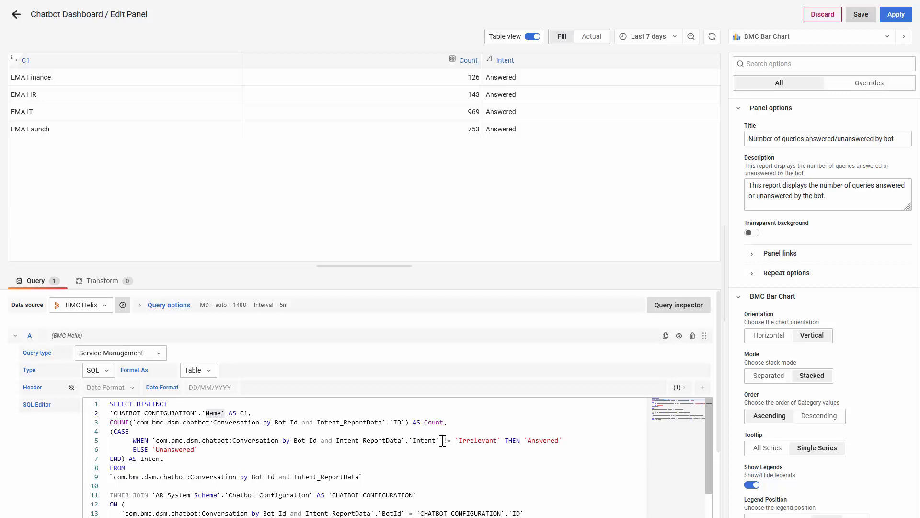
drag(437, 439, 508, 440)
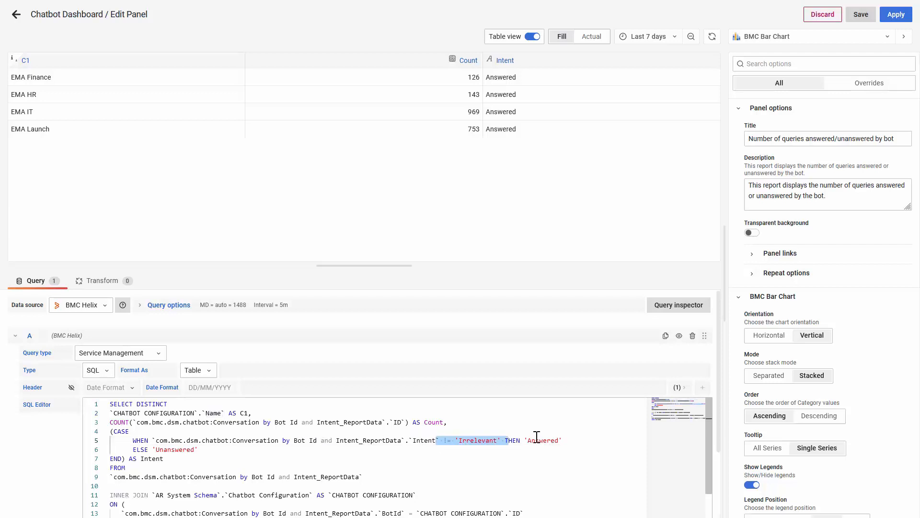
click(201, 450)
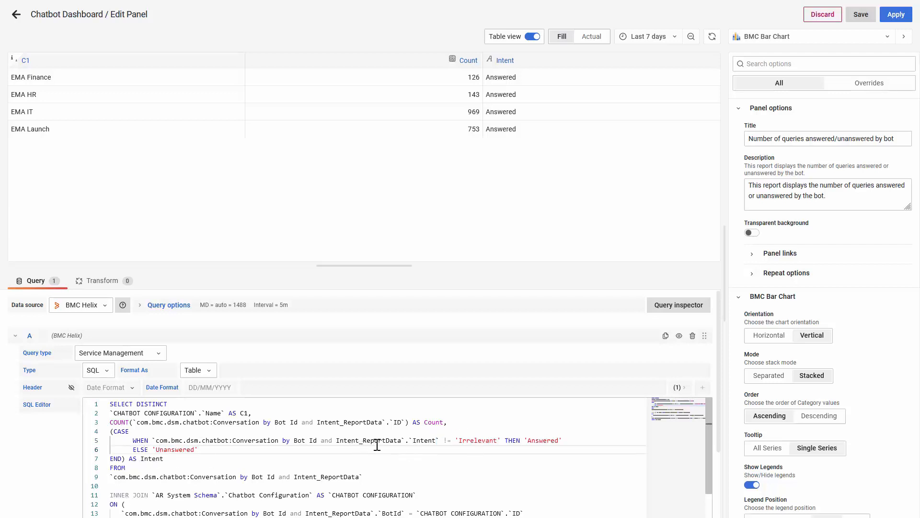
drag(386, 440, 410, 440)
Step: Examine the INNER JOIN between the Conversation by Bot Id and Intent_ReportData form and Chatbot Configuration
scroll(222, 454, down, 2)
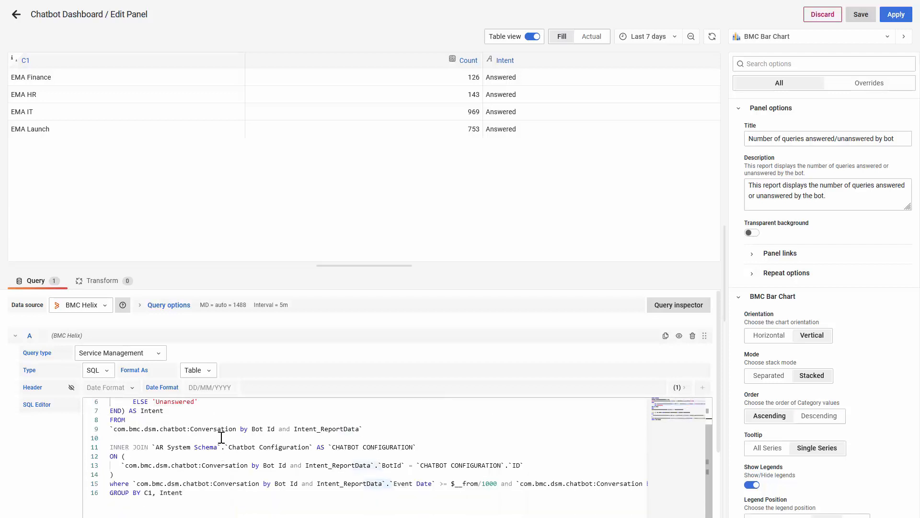
drag(110, 448, 152, 445)
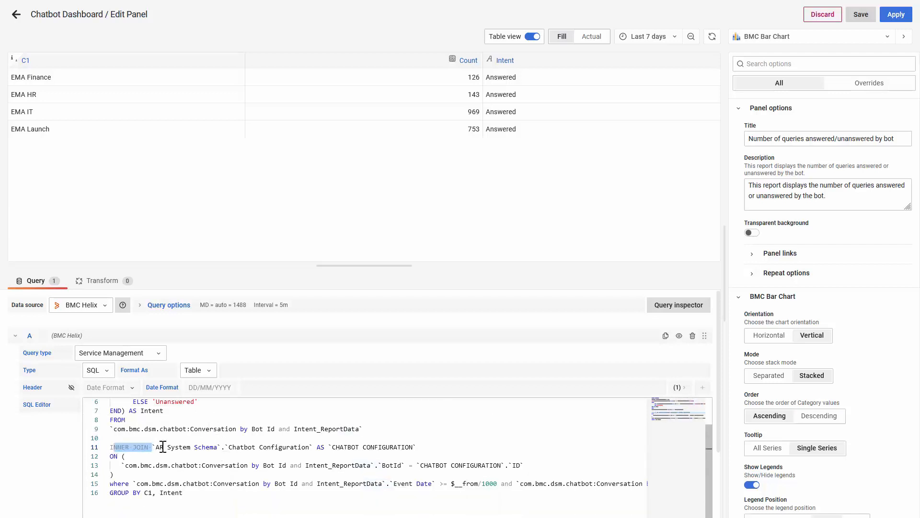
scroll(307, 451, up, 2)
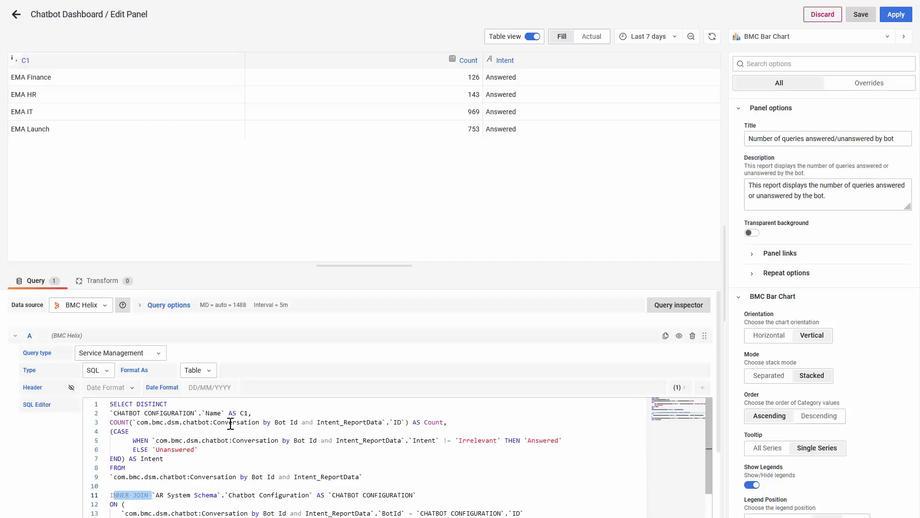
click(201, 422)
scroll(240, 431, down, 2)
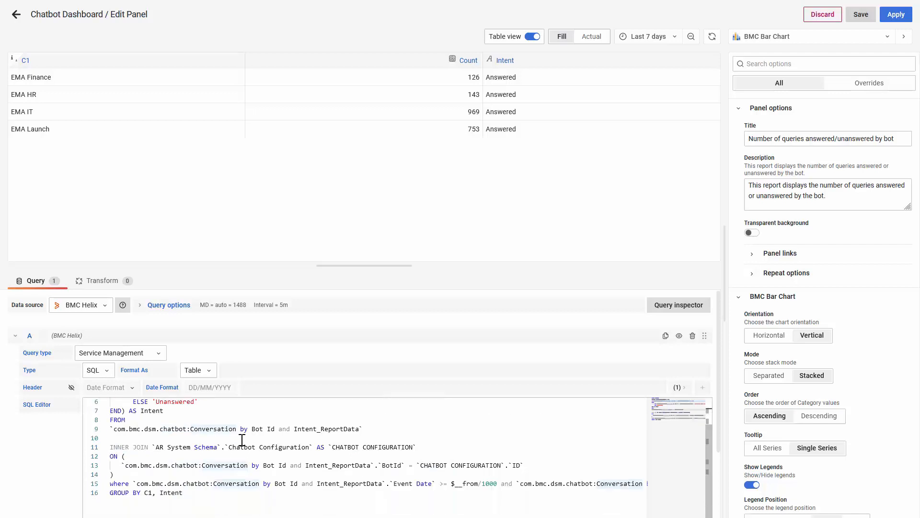
scroll(242, 439, down, 1)
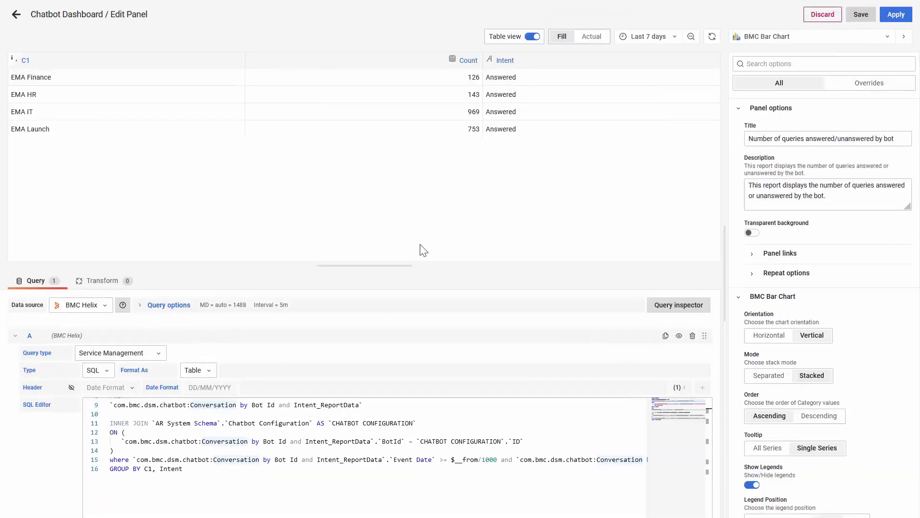
Step: Return to the Chatbot Dashboard and set its time range to Last 24 hours
click(16, 15)
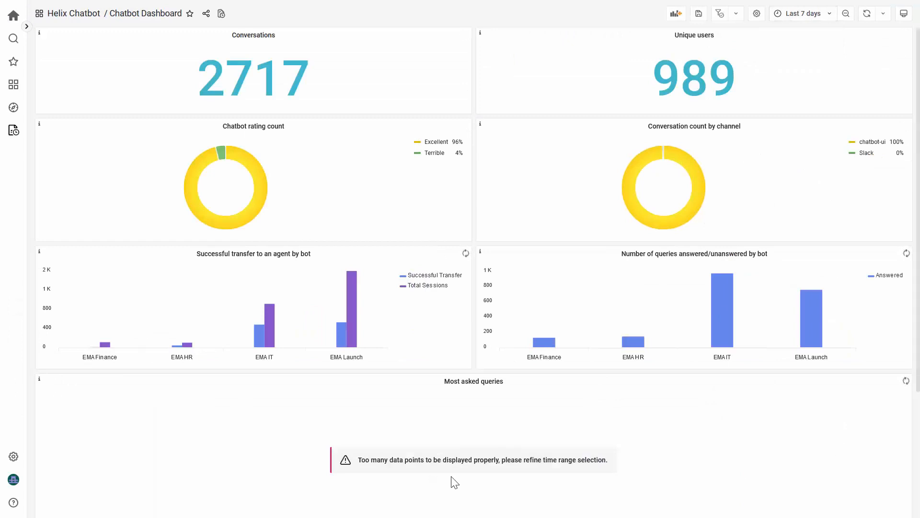
click(809, 14)
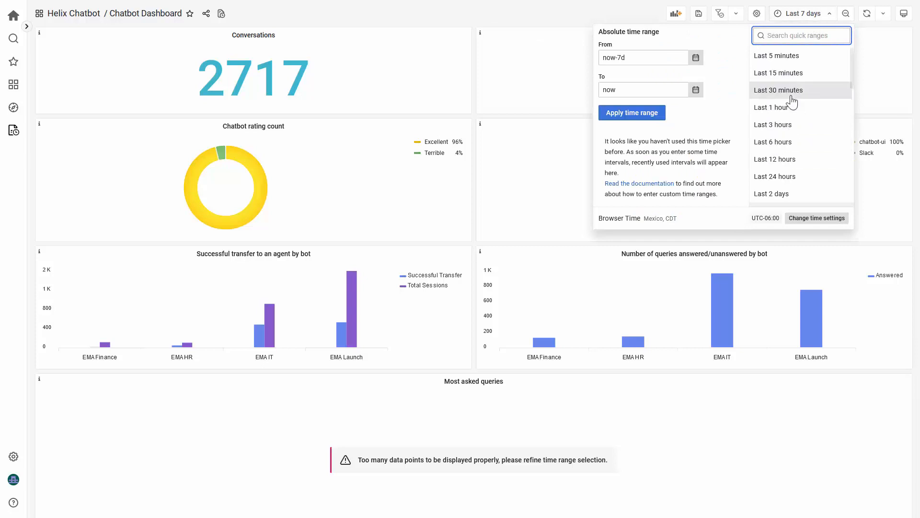
click(777, 178)
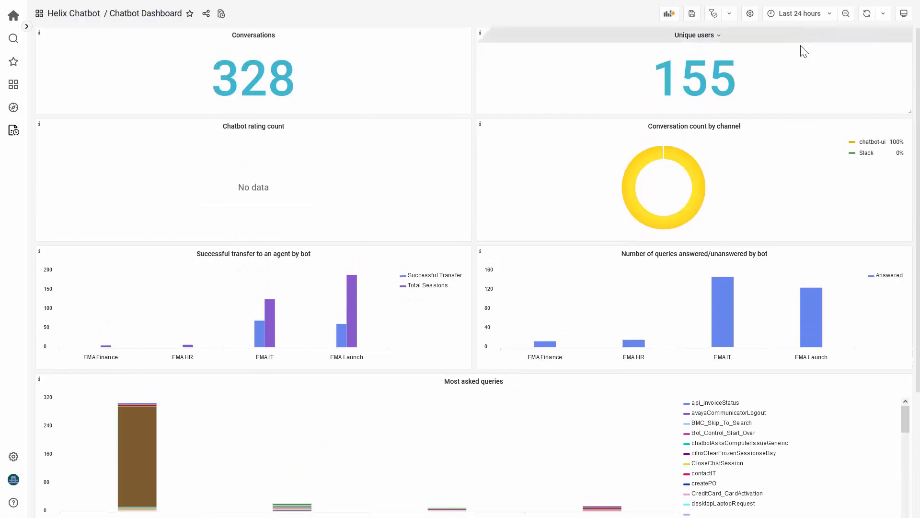
Step: Open the Most asked queries panel for editing and preview its data as a table
scroll(639, 291, down, 2)
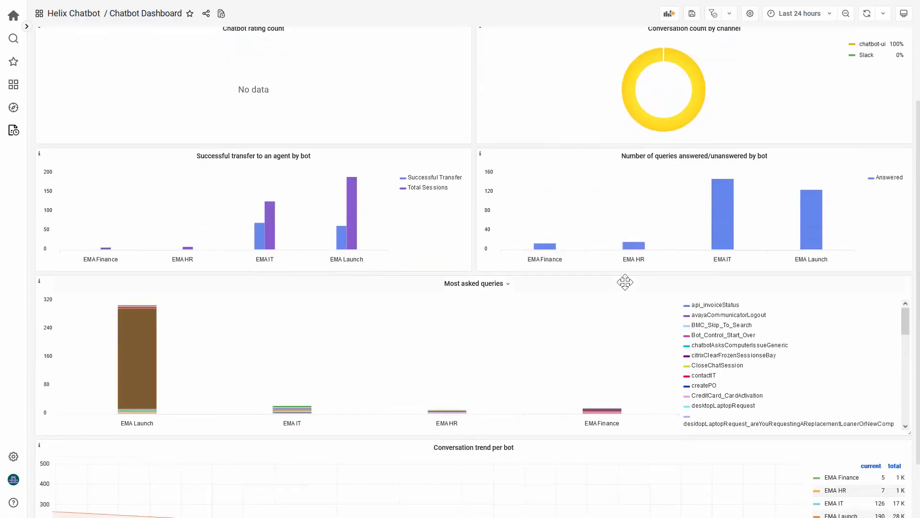
scroll(623, 283, up, 1)
click(507, 336)
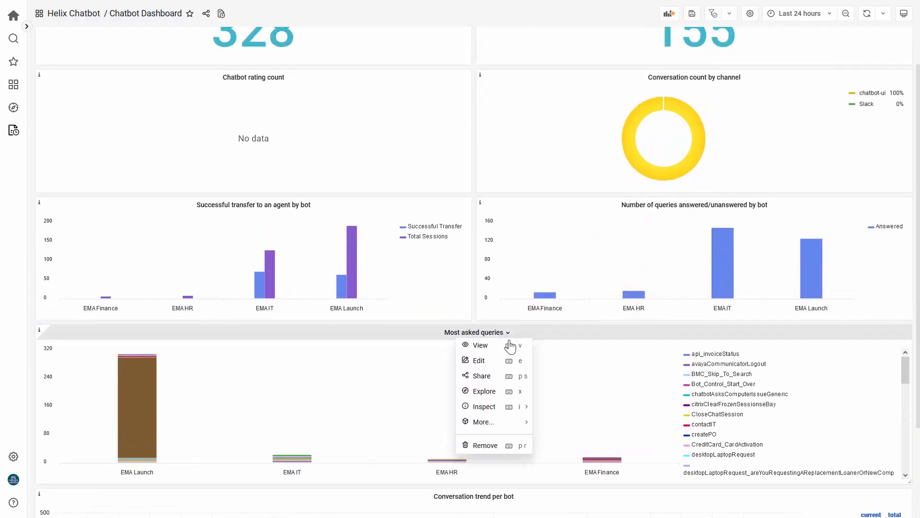
click(510, 358)
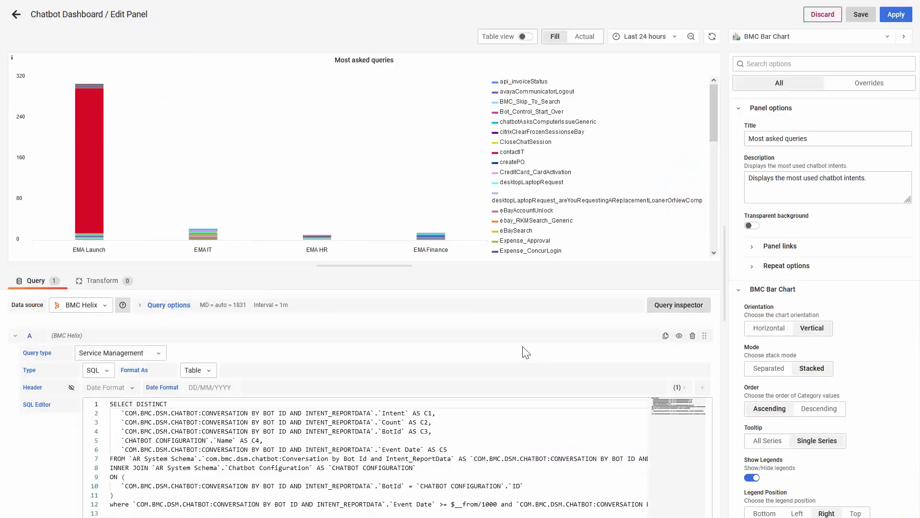
click(526, 36)
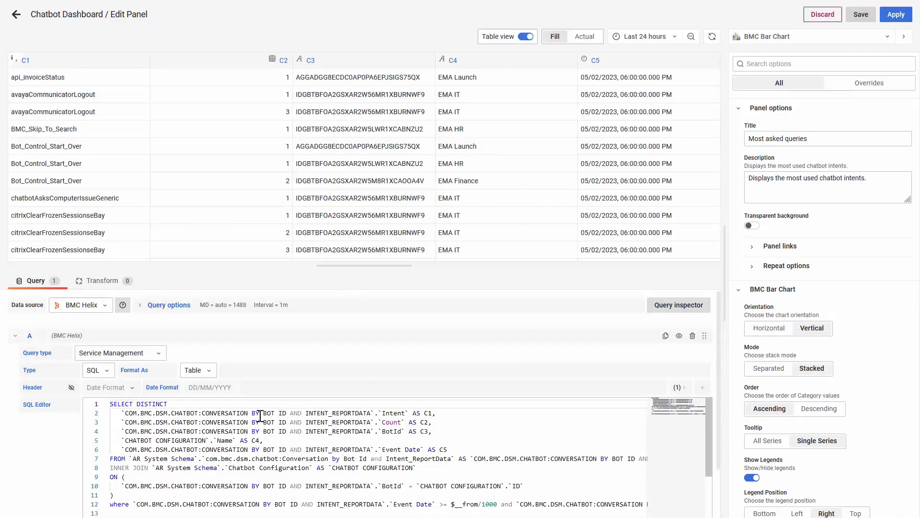
Step: Examine the Count, BotId, Name and Event Date columns in the Most asked queries SELECT statement
click(393, 422)
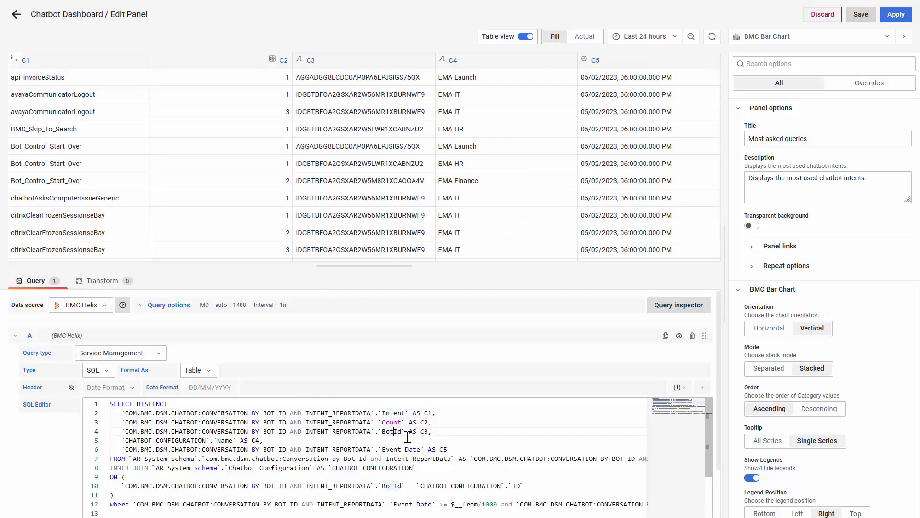
scroll(392, 433, down, 1)
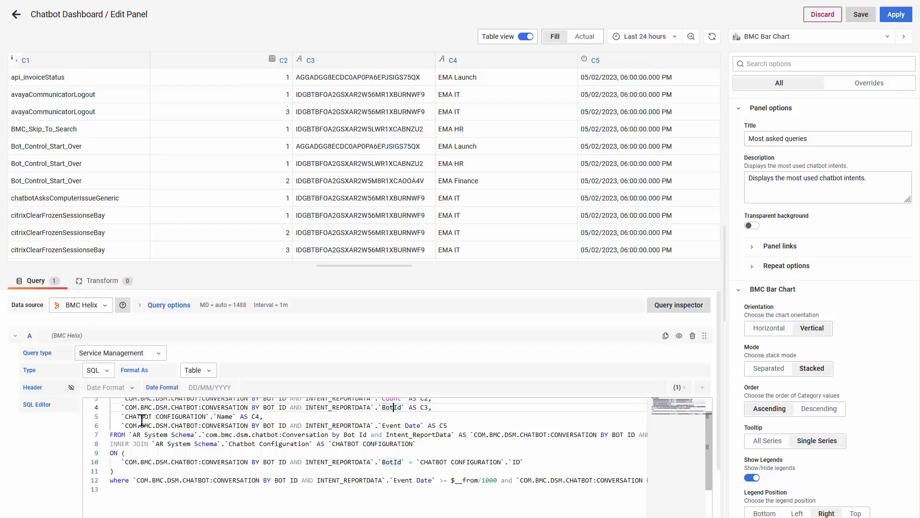
drag(213, 417, 239, 417)
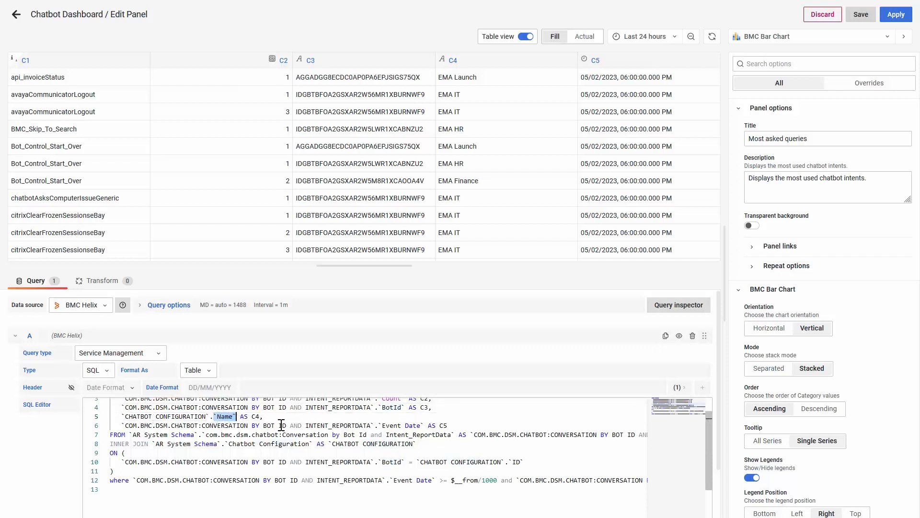
click(282, 426)
drag(382, 426, 422, 425)
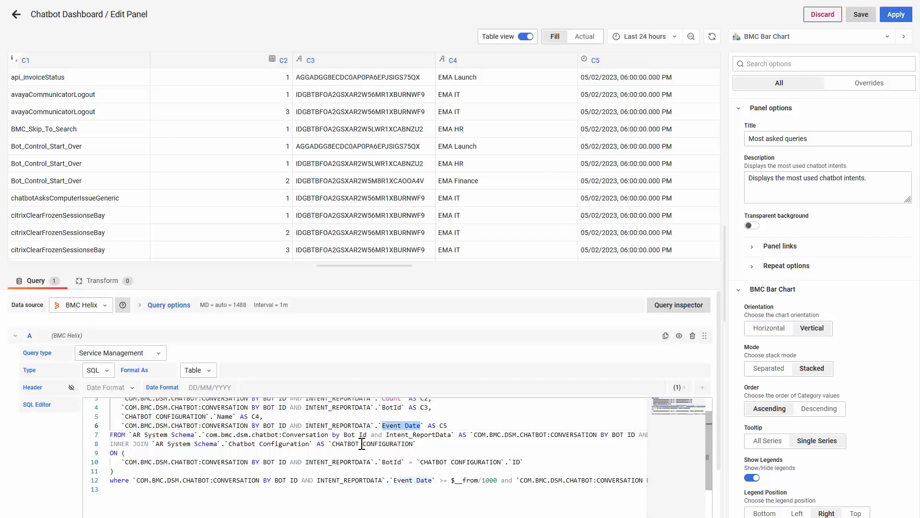
scroll(355, 444, up, 1)
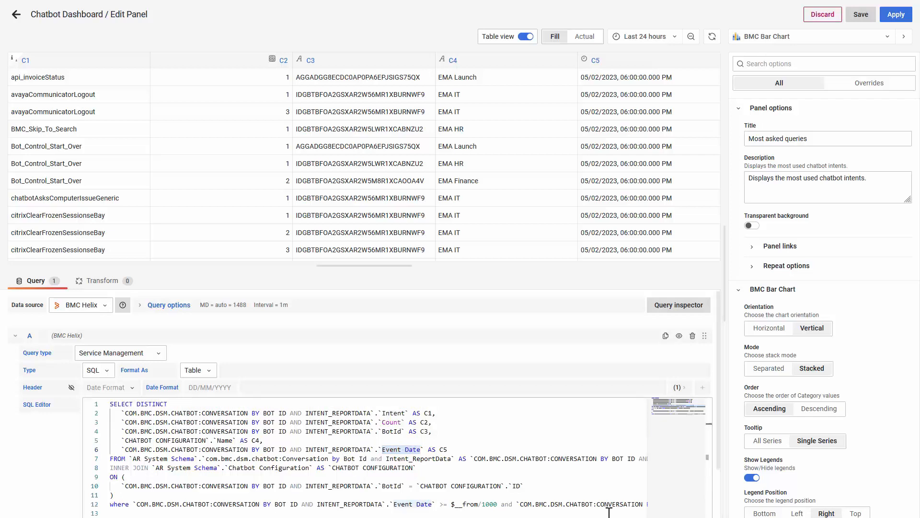
Step: Switch the preview back to the bar chart and examine the query's use of the Chatbot Configuration form
click(525, 38)
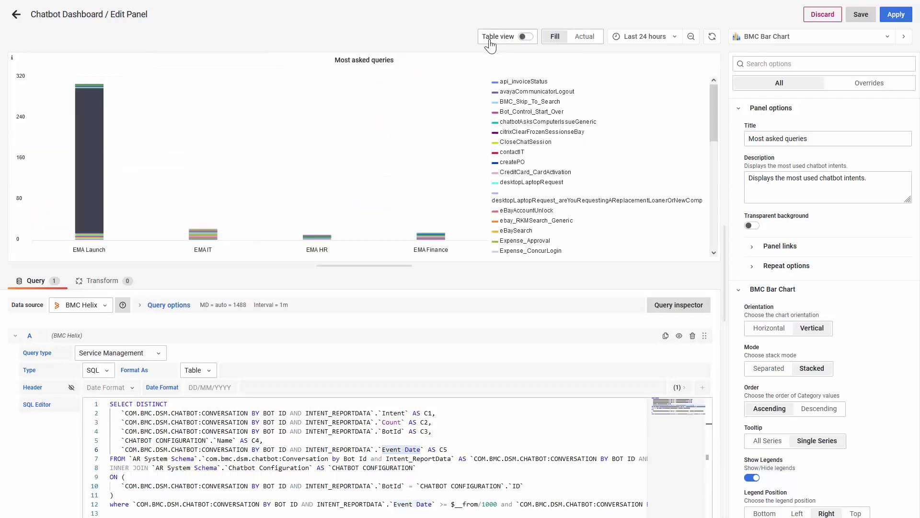
scroll(228, 462, down, 1)
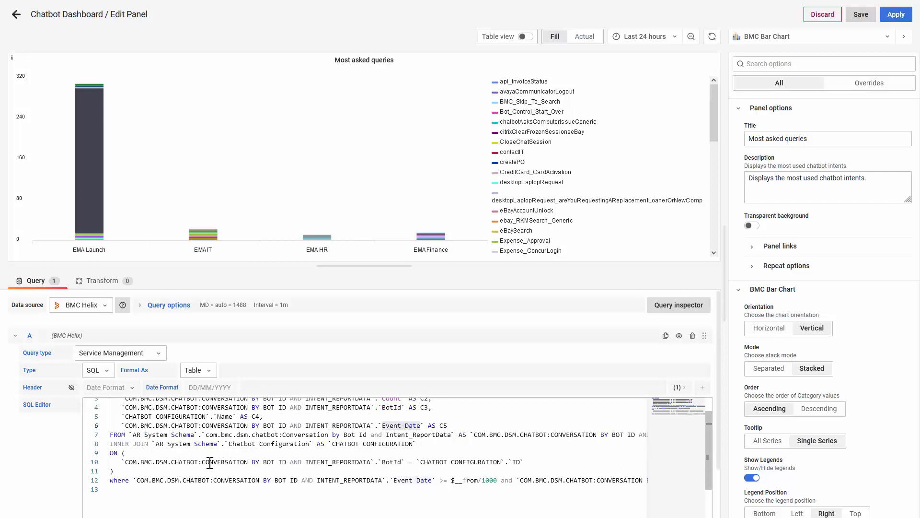
scroll(142, 443, up, 1)
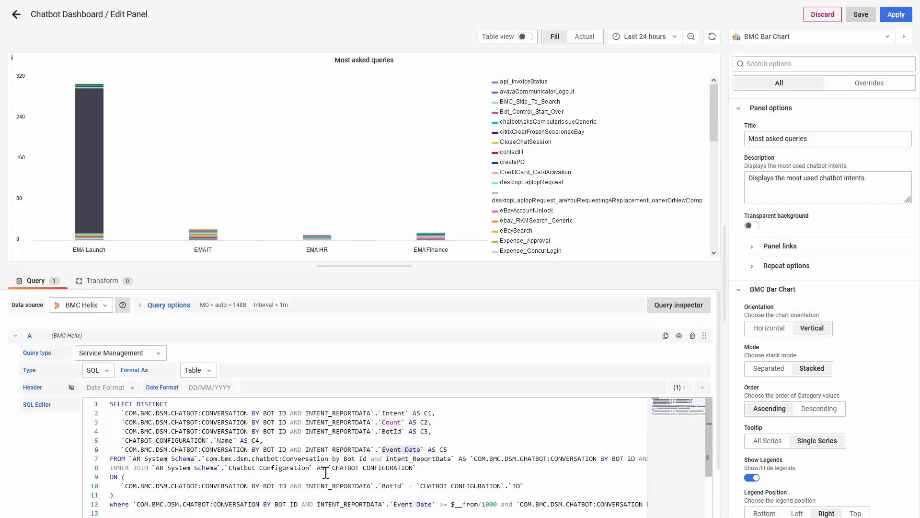
double_click(187, 439)
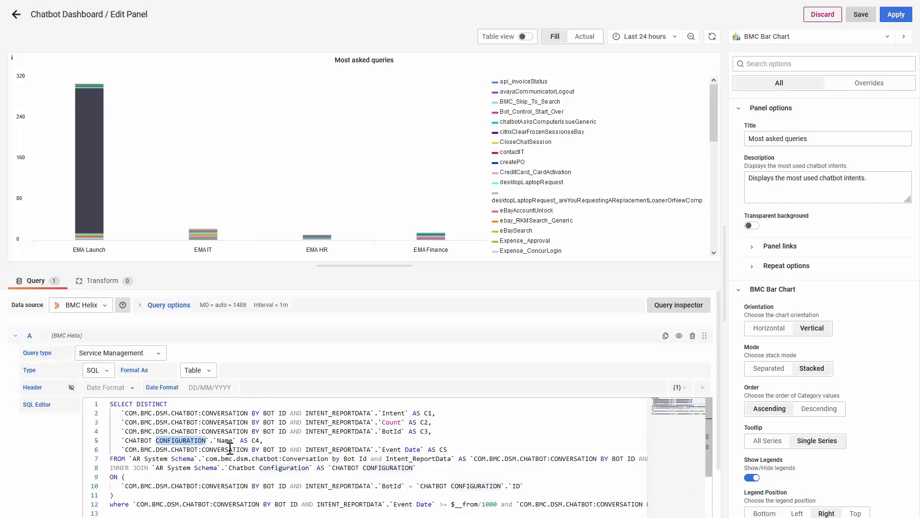
scroll(452, 476, down, 1)
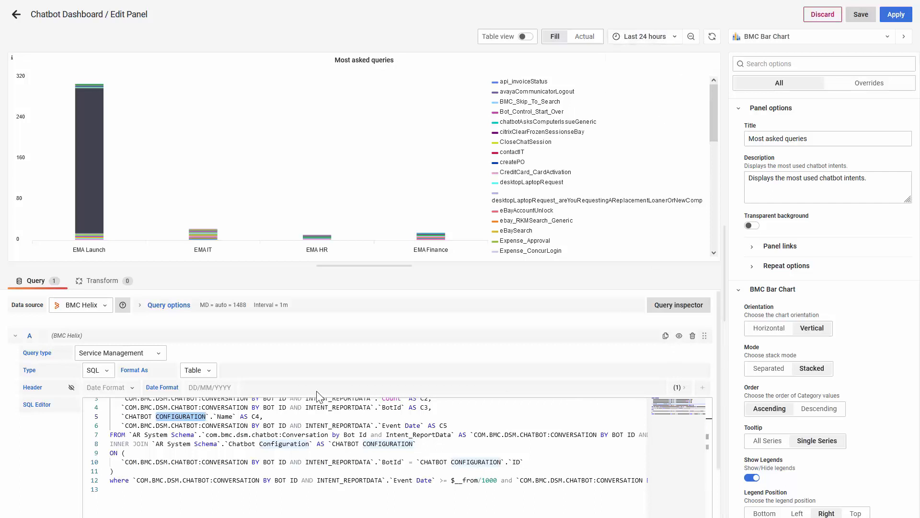
Step: Return to the Chatbot Dashboard and open the Conversation trend per bot panel for editing
click(21, 20)
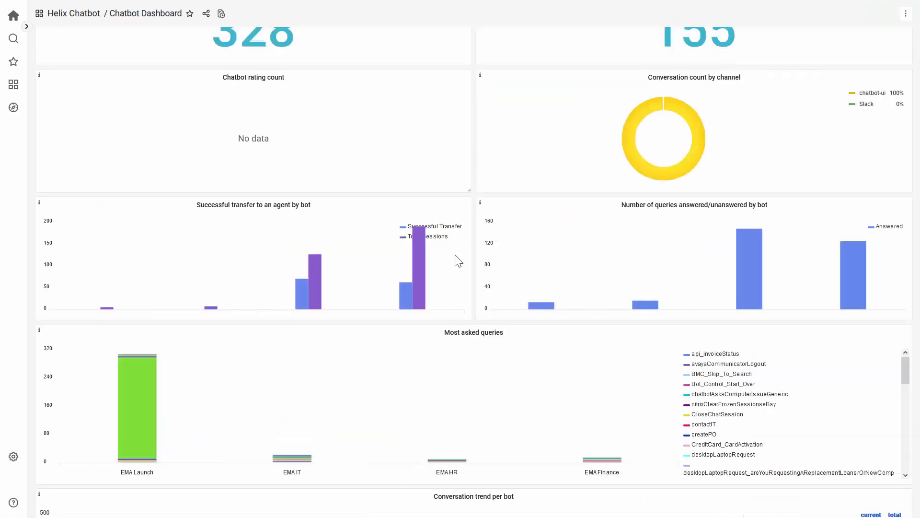
scroll(494, 344, down, 3)
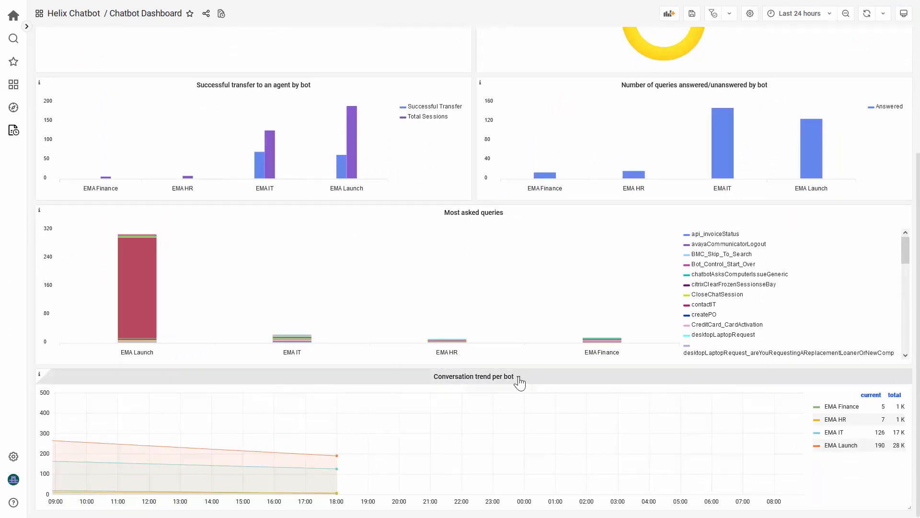
click(519, 378)
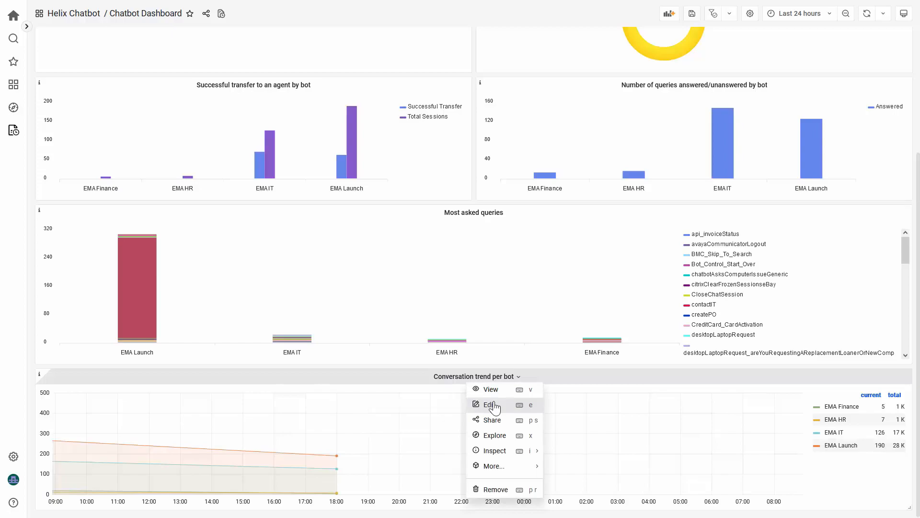
click(494, 408)
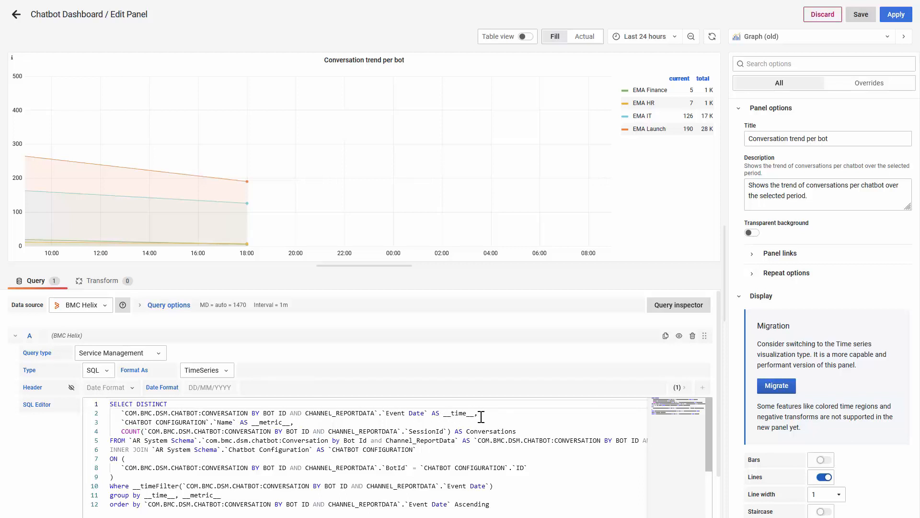
Step: Examine the query's Event Date time column, Chatbot Configuration name metric and SessionId count, and return to the Chatbot Dashboard
drag(482, 417, 449, 415)
click(422, 418)
click(388, 413)
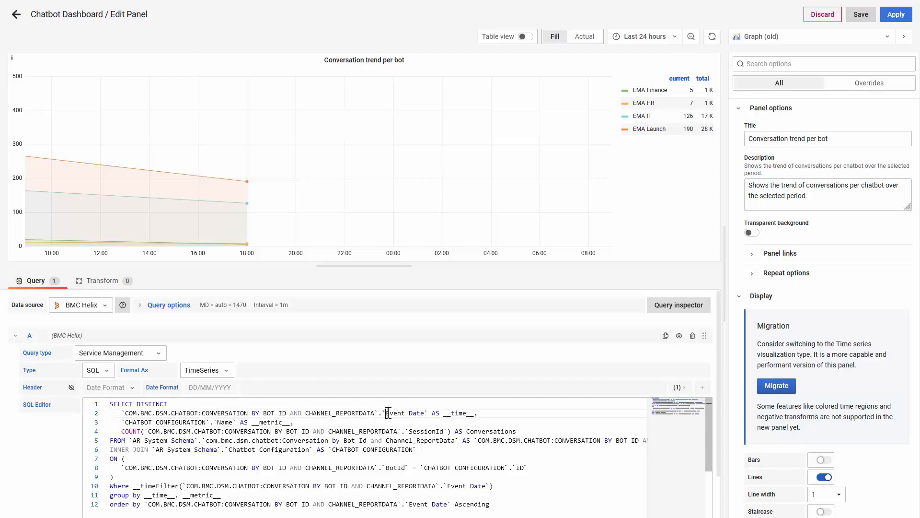
drag(389, 413, 424, 415)
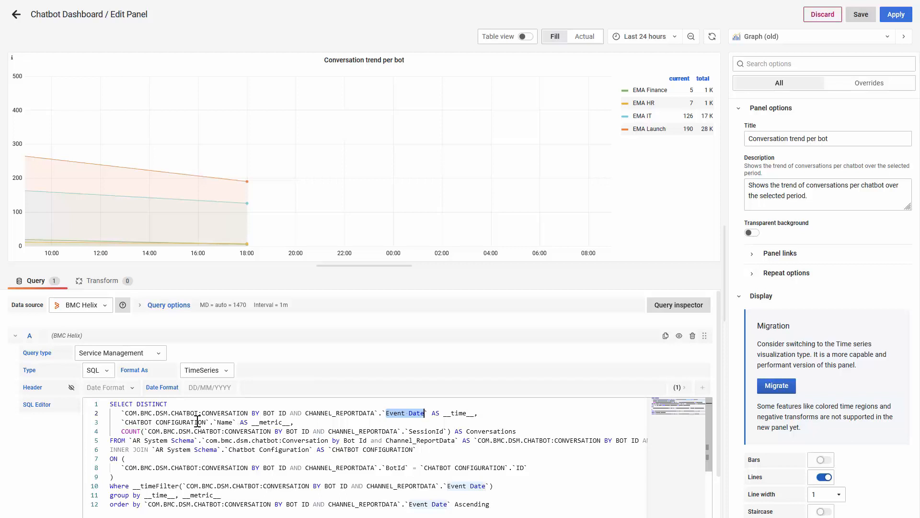
drag(156, 422, 205, 420)
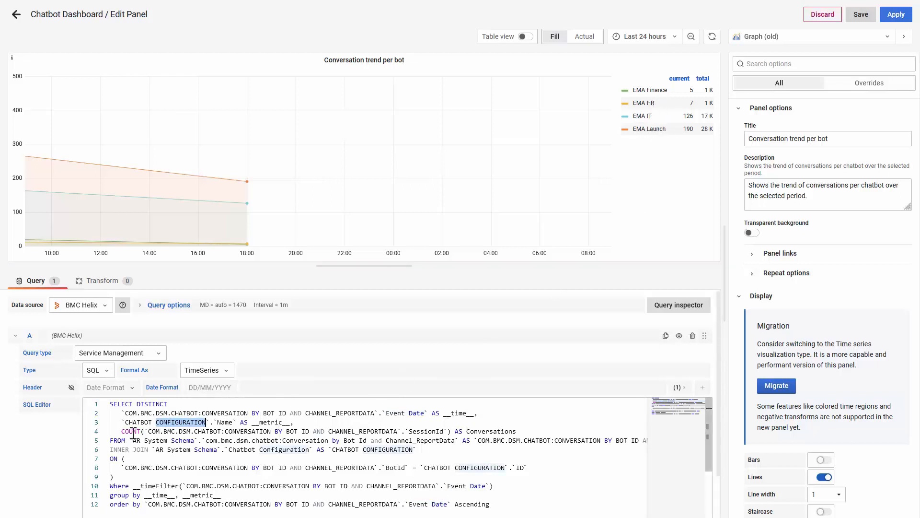
double_click(413, 431)
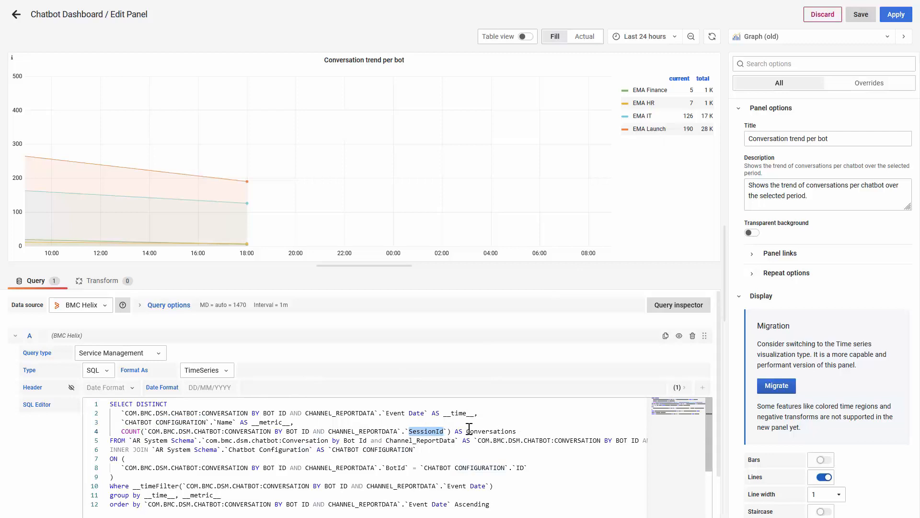
key(Escape)
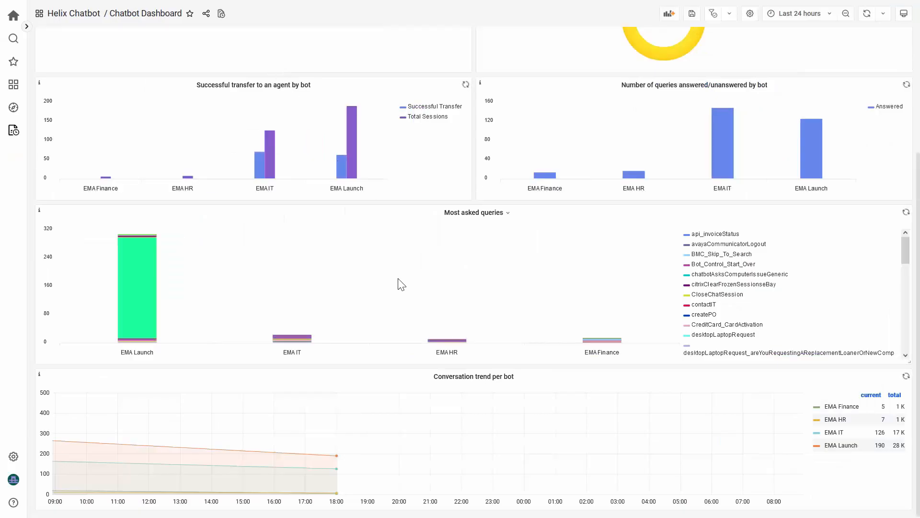
scroll(401, 283, up, 4)
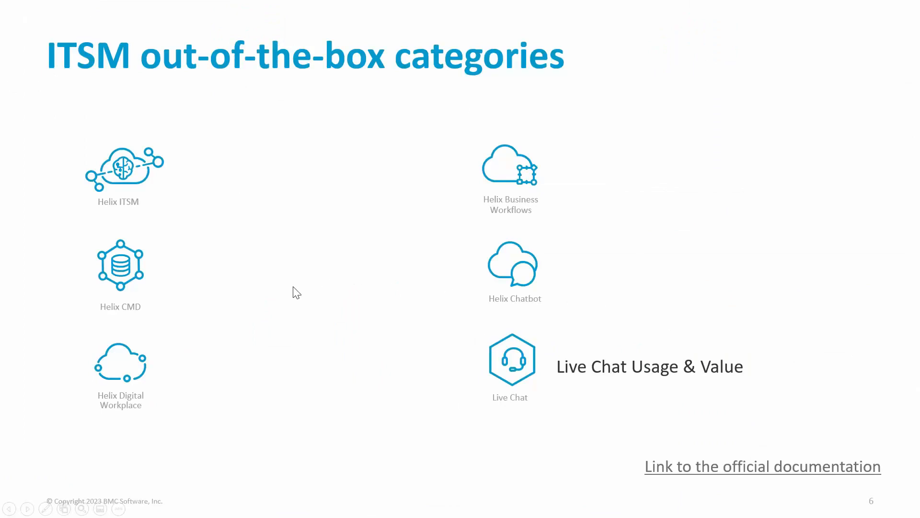
Step: Switch to the Live Chat Usage & Value dashboard and open the Total chat sessions panel for editing
key(alt+Tab)
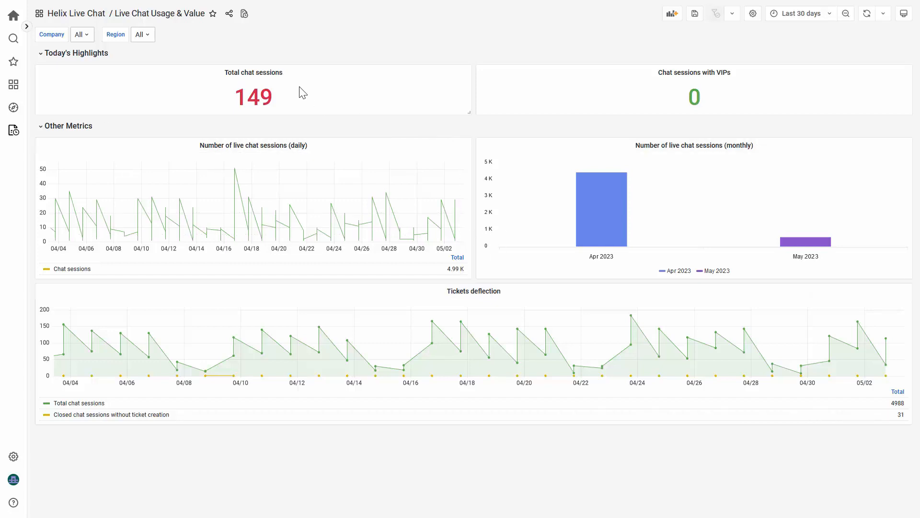
click(287, 74)
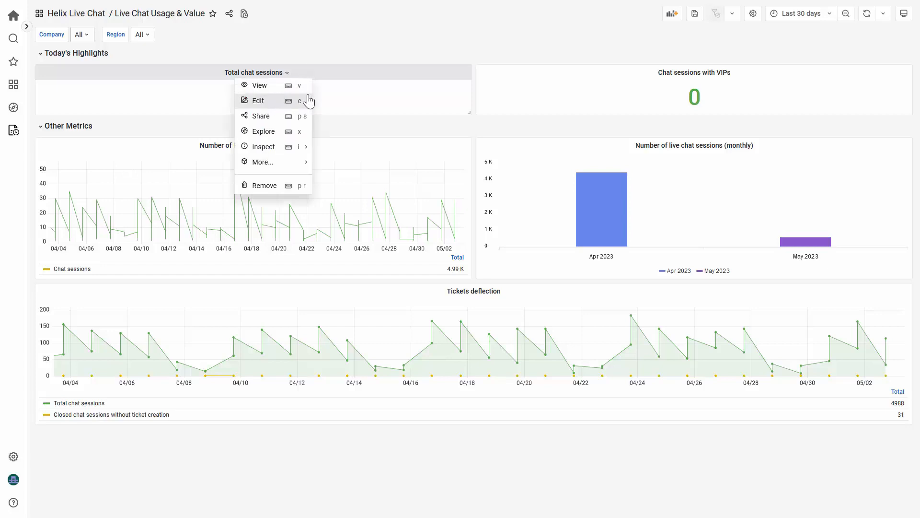
click(293, 61)
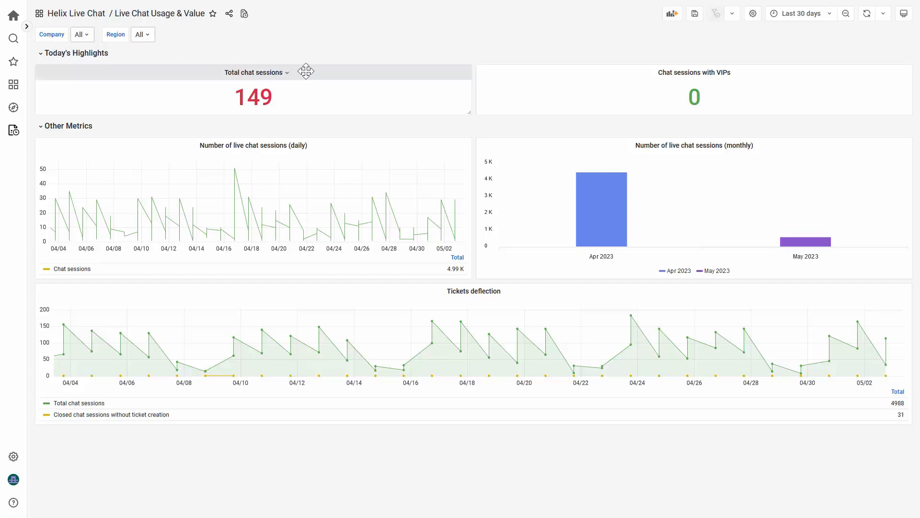
click(288, 75)
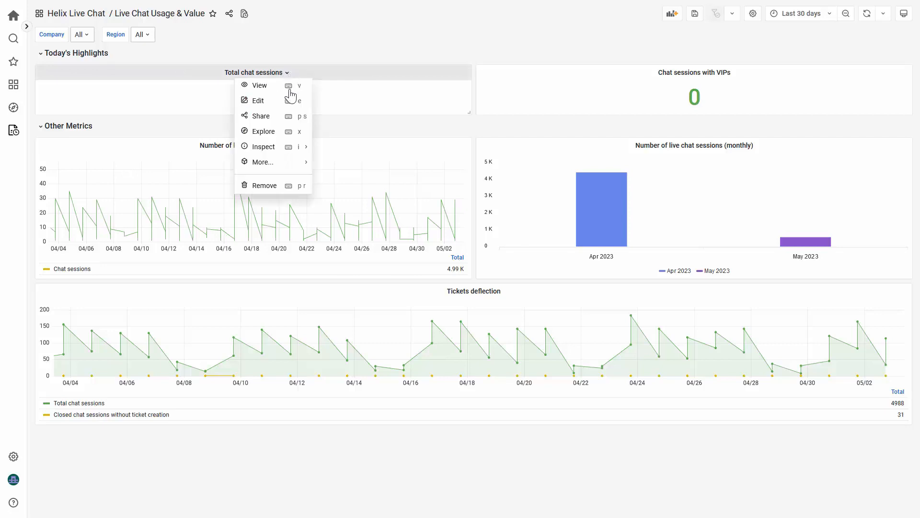
click(288, 101)
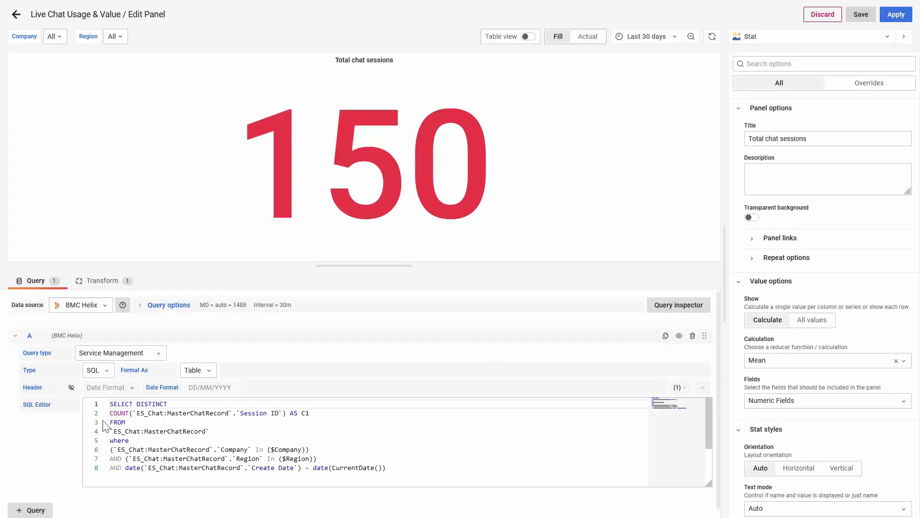
Step: Examine the Session ID count and the Company and Region filters in the Total chat sessions query
drag(240, 413, 279, 415)
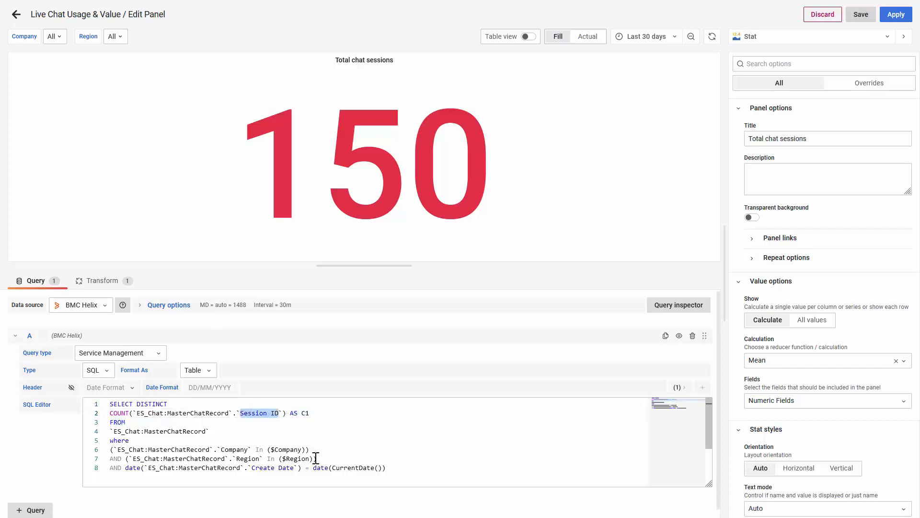
drag(324, 460, 110, 450)
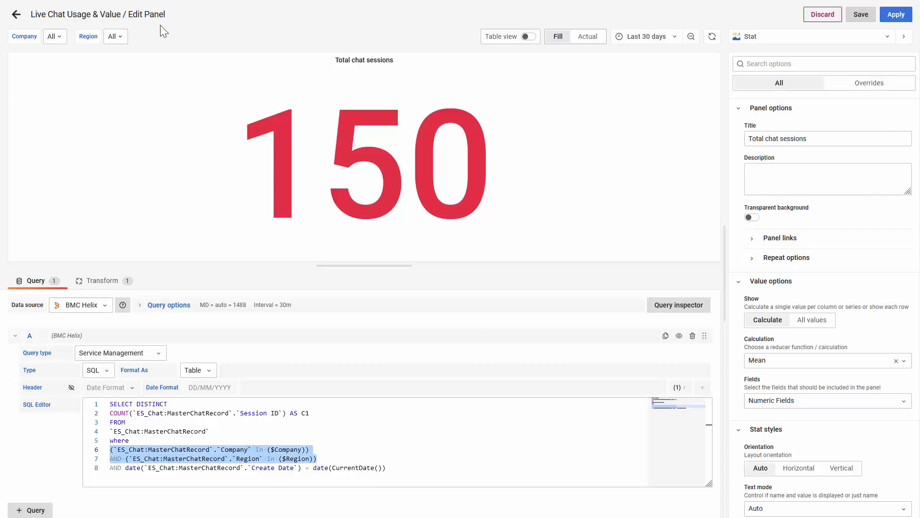
click(398, 468)
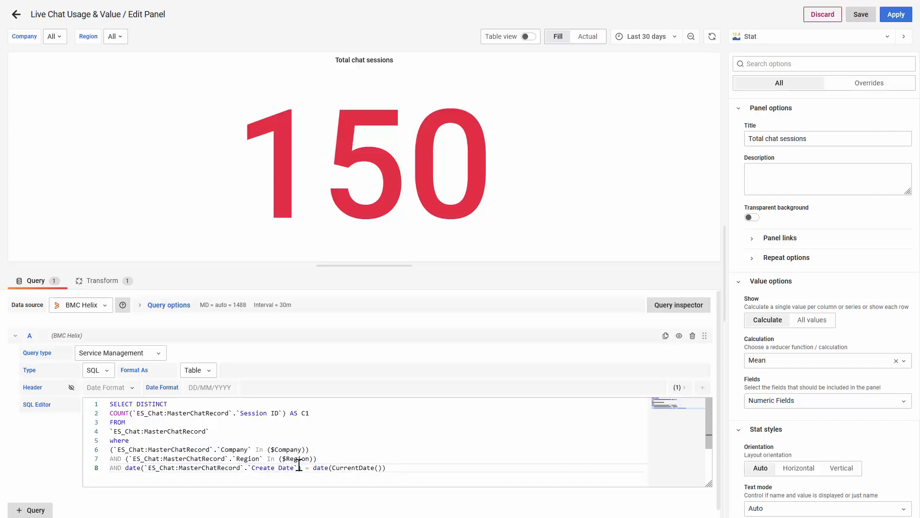
Step: Examine the condition matching Create Date to CurrentDate() in the query, and return to the Live Chat Usage & Value dashboard
drag(398, 468, 122, 470)
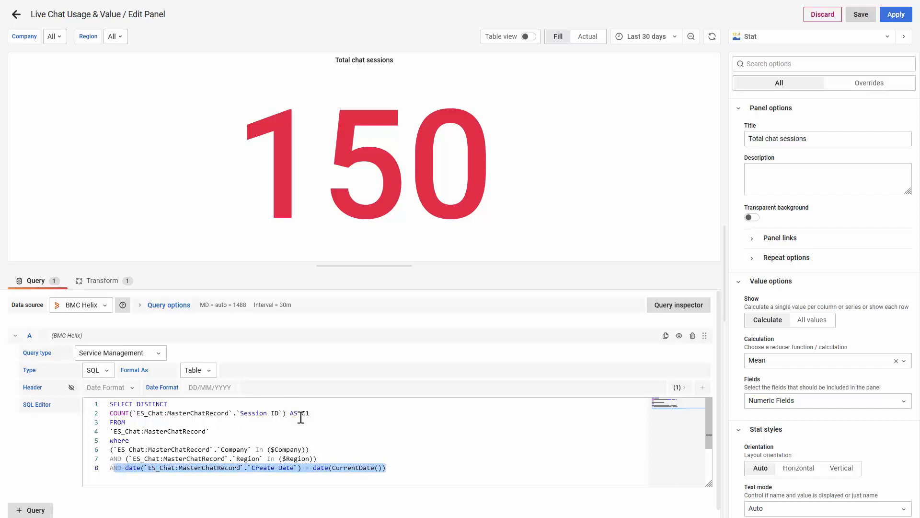
click(330, 468)
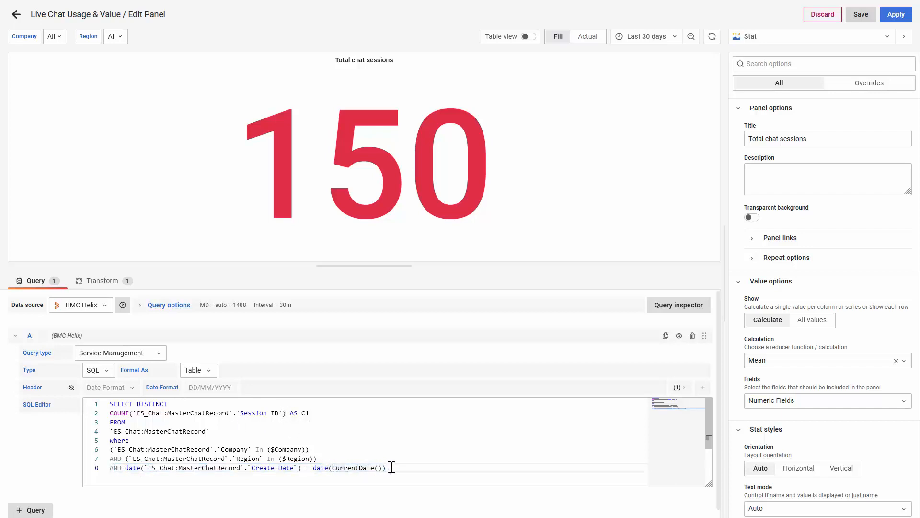
drag(392, 467, 279, 467)
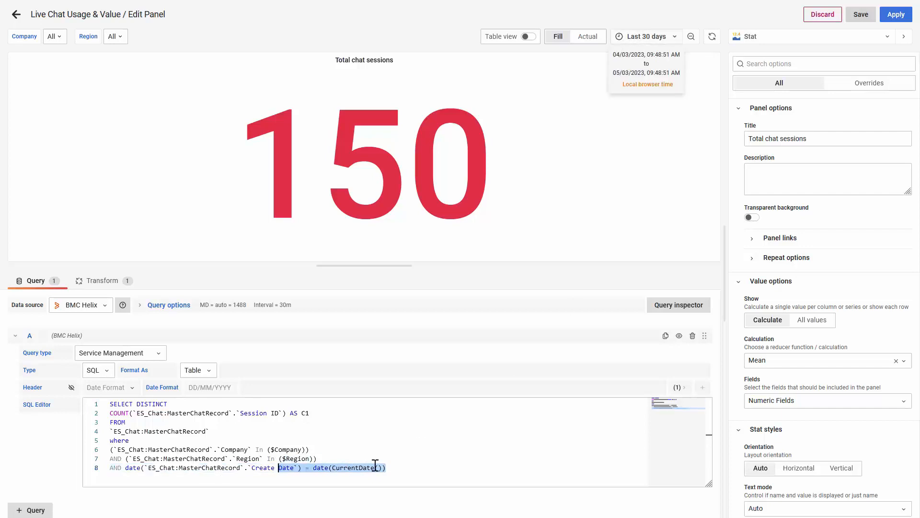
click(264, 467)
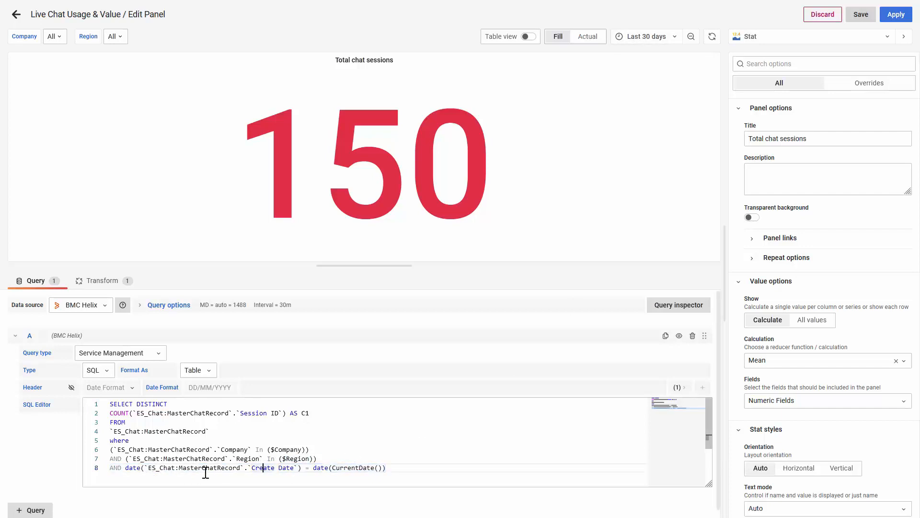
click(322, 467)
drag(315, 467, 392, 469)
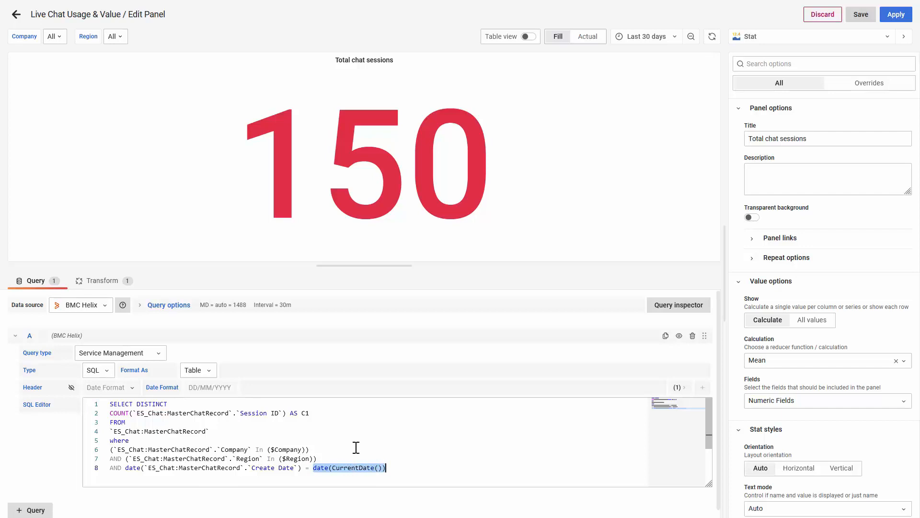
click(321, 452)
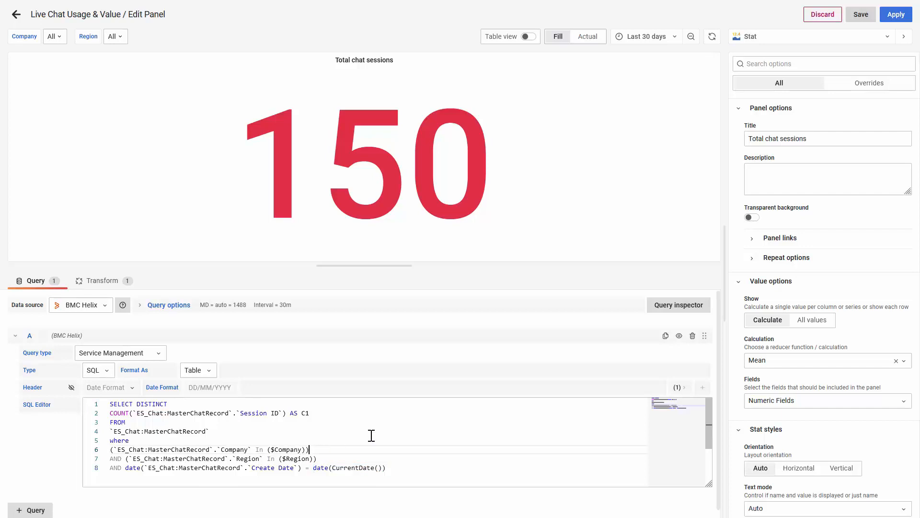
click(21, 23)
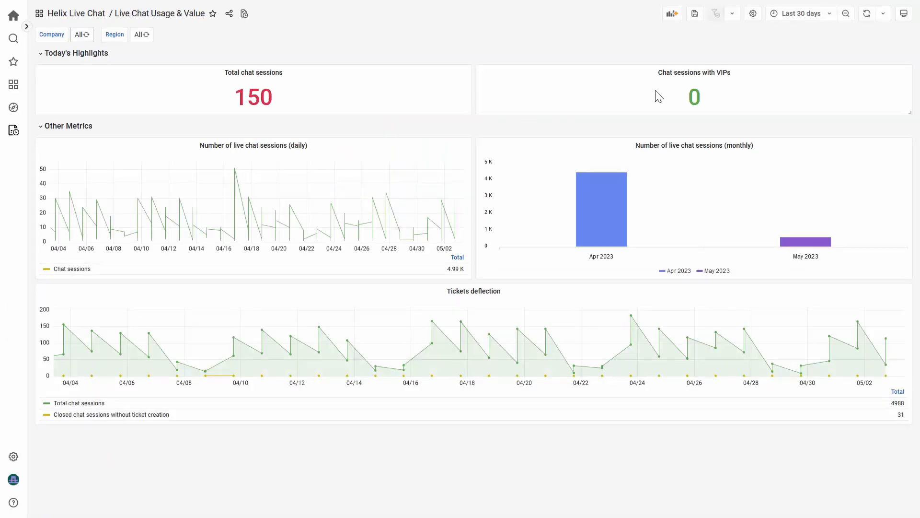
Step: Open the Chat sessions with VIPs panel for editing and examine the VIP = 'Yes' condition in its query
click(735, 75)
click(714, 106)
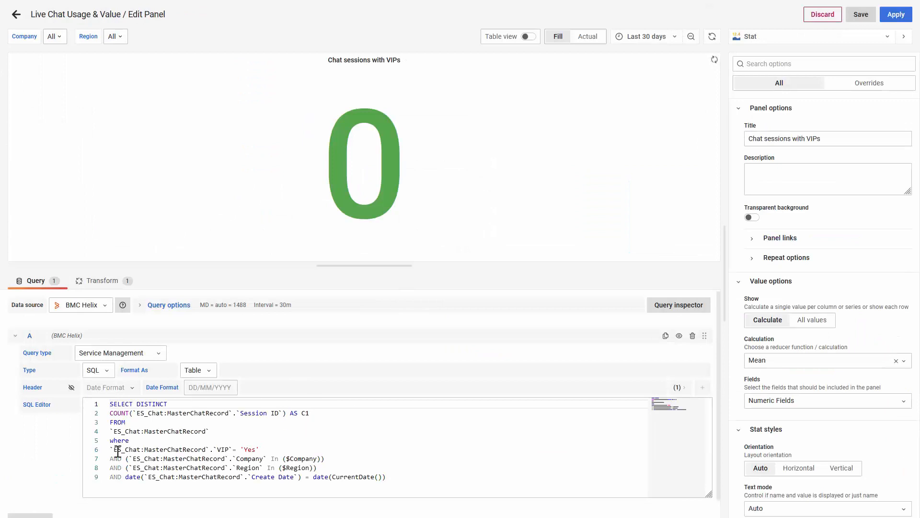
drag(277, 449, 109, 449)
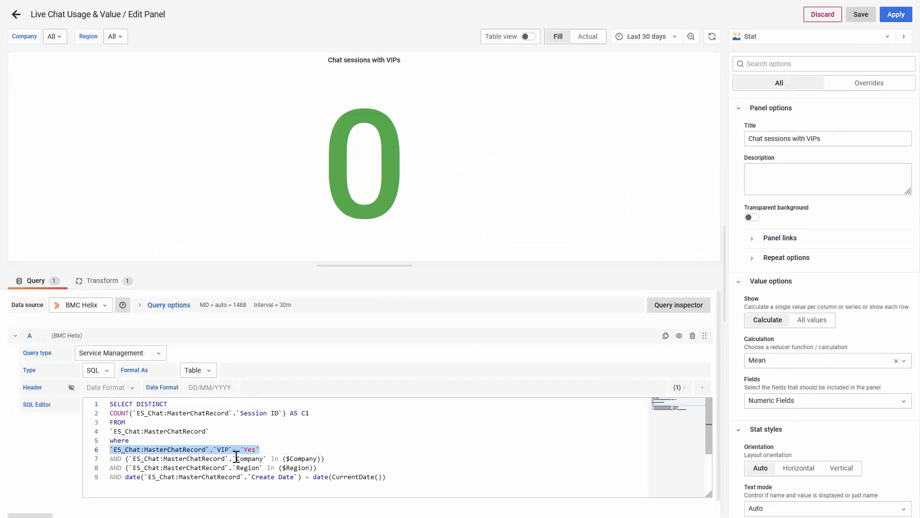
click(282, 452)
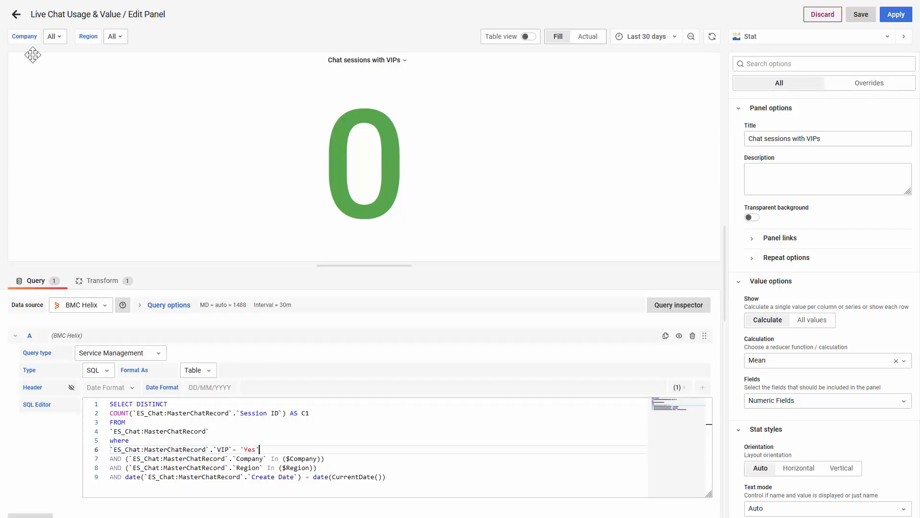
Step: Return to the Live Chat Usage & Value dashboard and open the Number of live chat sessions (daily) panel for editing
click(16, 15)
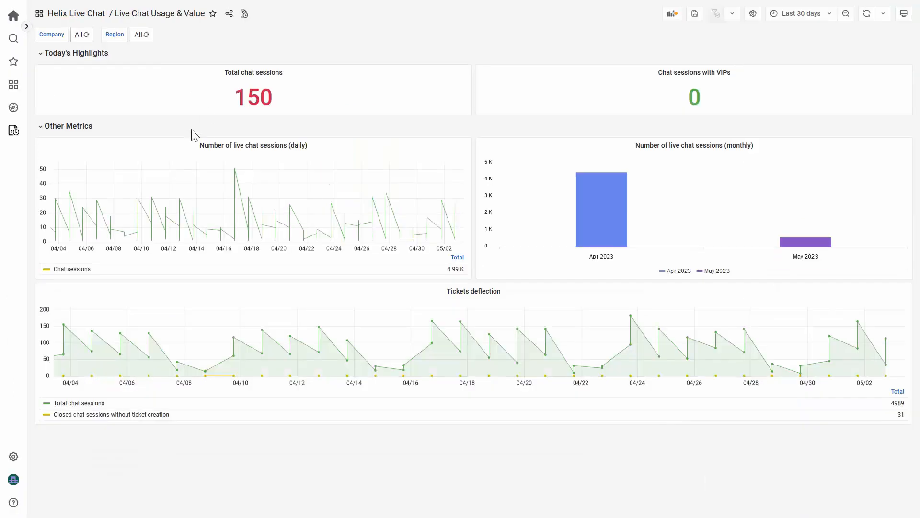
click(311, 146)
click(305, 173)
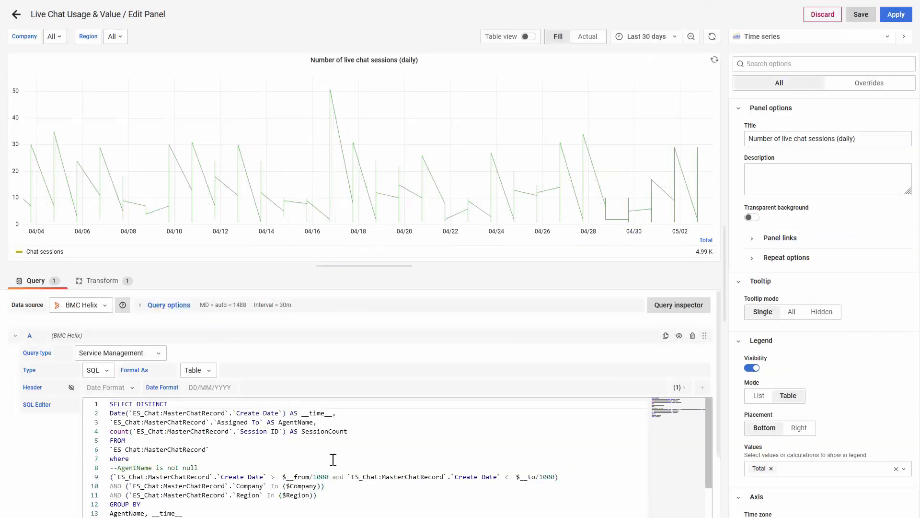
Step: Examine the Create Date range condition with $__from/1000 and $__to/1000 in the daily sessions query
drag(568, 477, 109, 478)
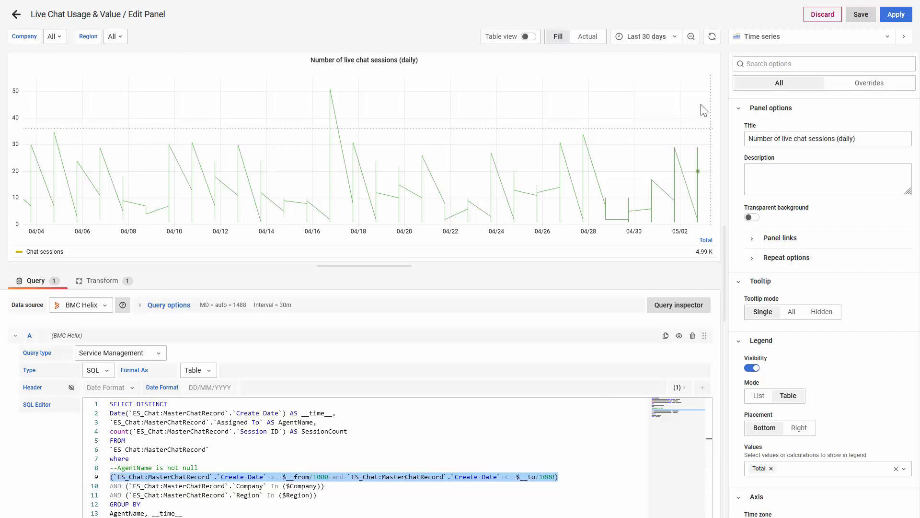
click(293, 476)
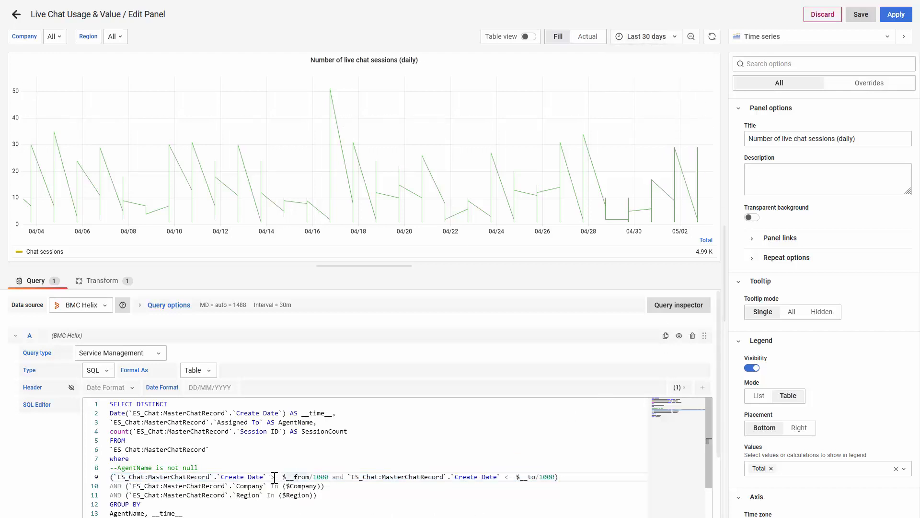
drag(275, 476, 309, 476)
click(410, 478)
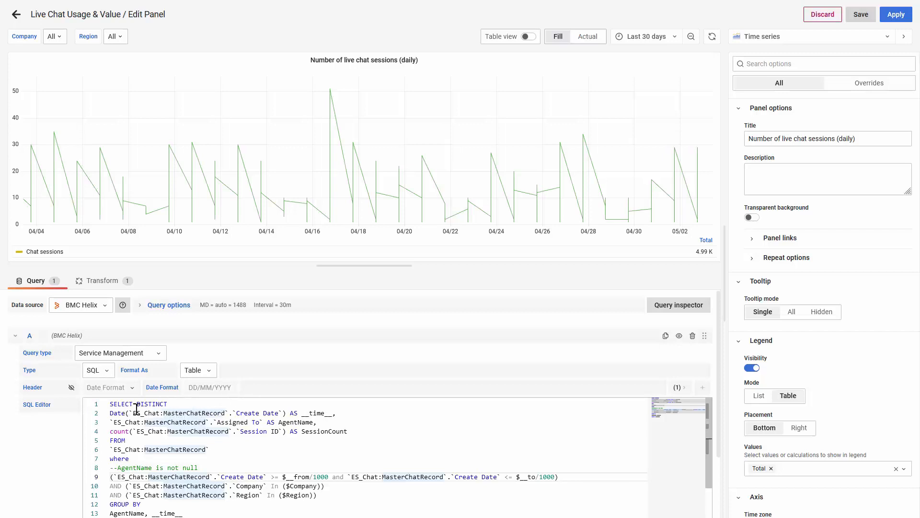
Step: Examine the Create Date time column, Session ID count and Assigned To agent name in the daily query's SELECT statement
drag(355, 413, 113, 414)
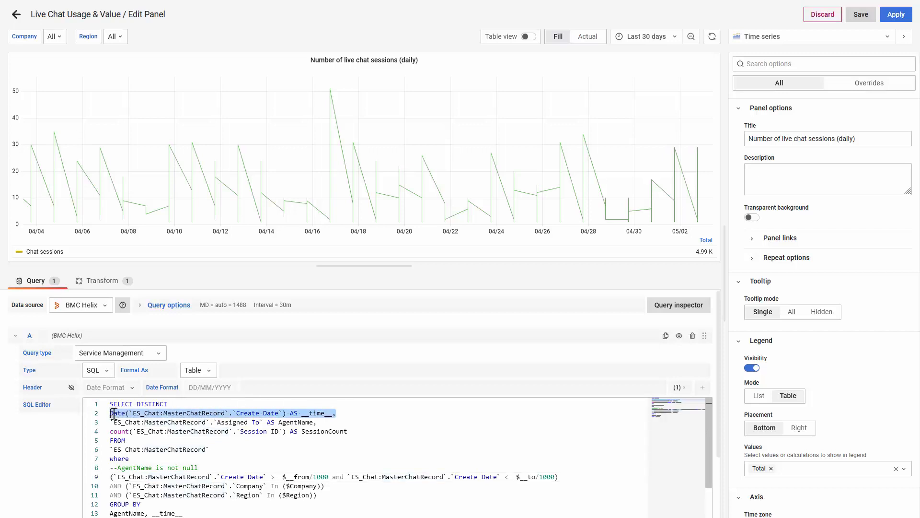
click(180, 413)
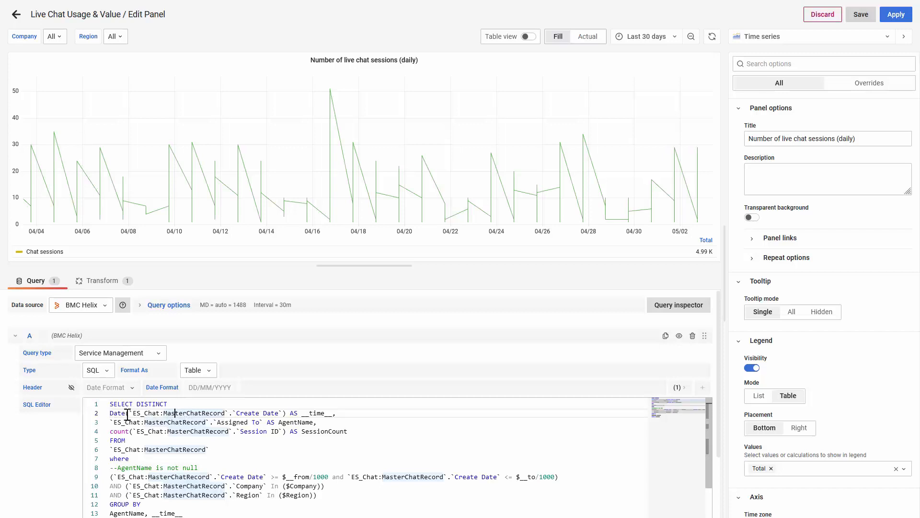
drag(365, 433, 93, 431)
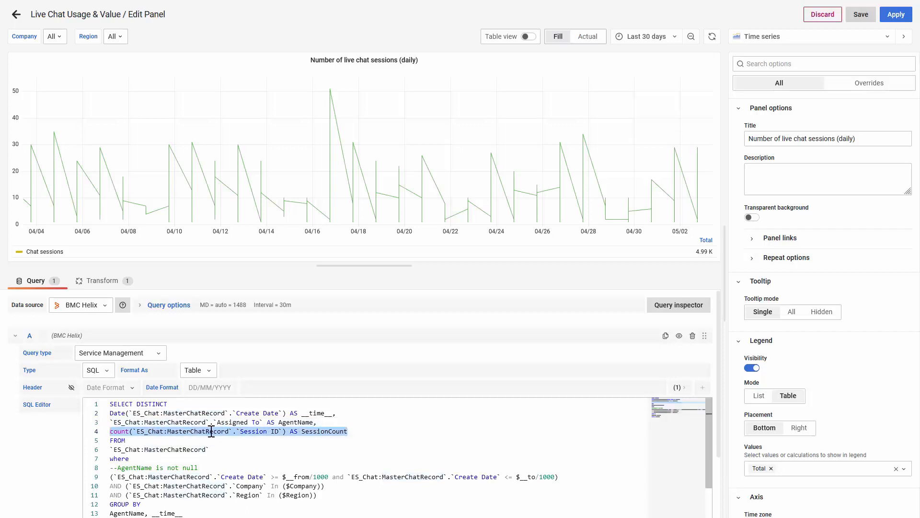
scroll(234, 440, down, 1)
scroll(236, 435, up, 1)
drag(318, 422, 103, 422)
scroll(295, 436, down, 1)
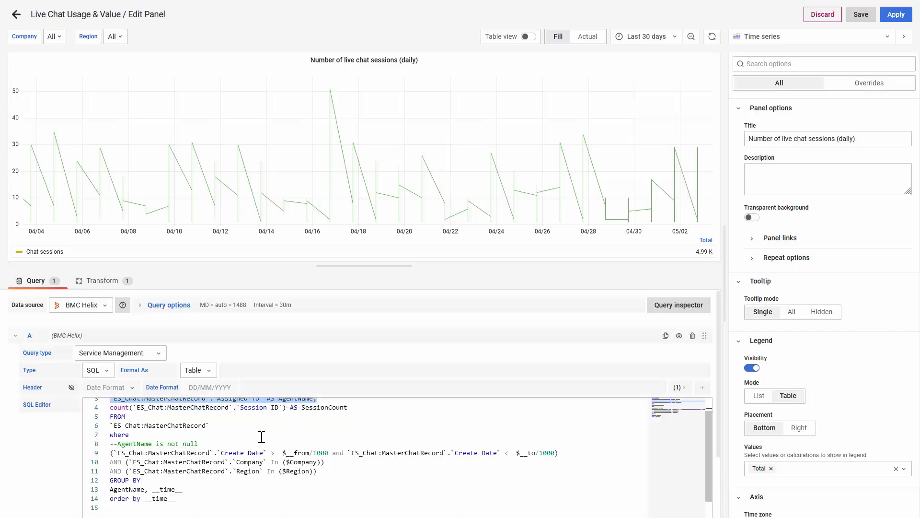
scroll(298, 417, up, 1)
scroll(249, 436, down, 1)
scroll(298, 411, up, 1)
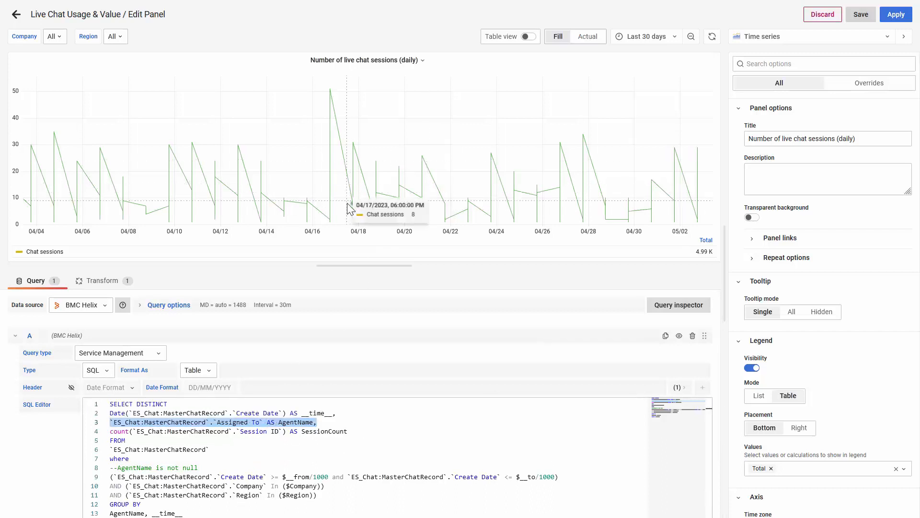
Step: Compare the daily query's __time__ and SessionCount columns with its GROUP BY and order by clauses
click(323, 414)
drag(302, 431, 350, 435)
click(325, 432)
scroll(324, 432, down, 1)
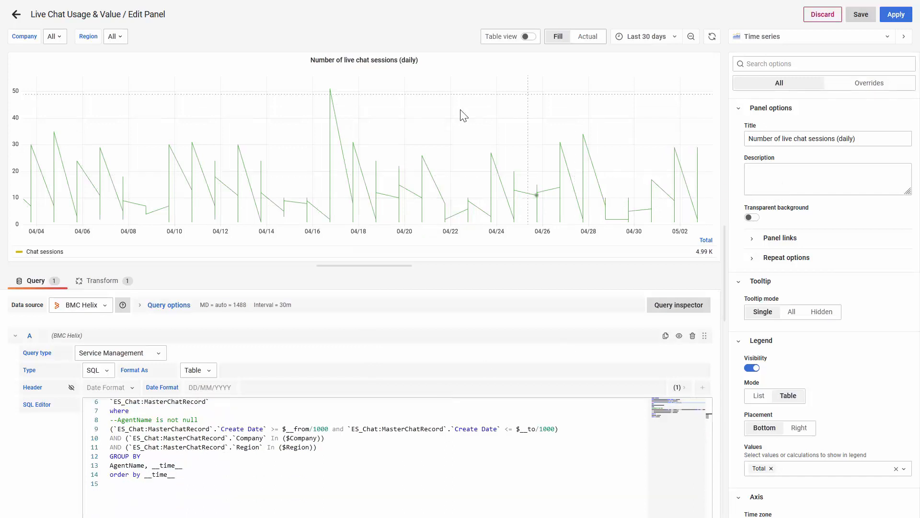
Step: Return to the Live Chat Usage & Value dashboard and open the Number of live chat sessions (monthly) panel for editing
click(32, 19)
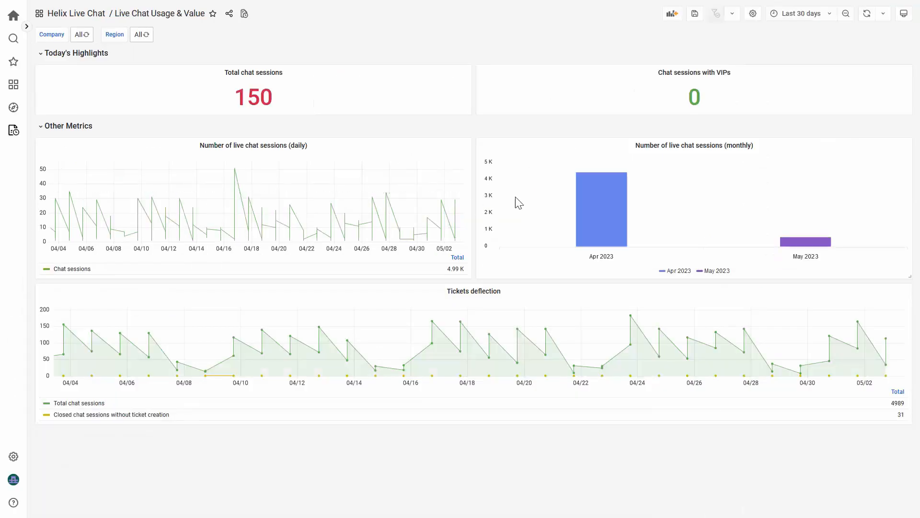
click(756, 147)
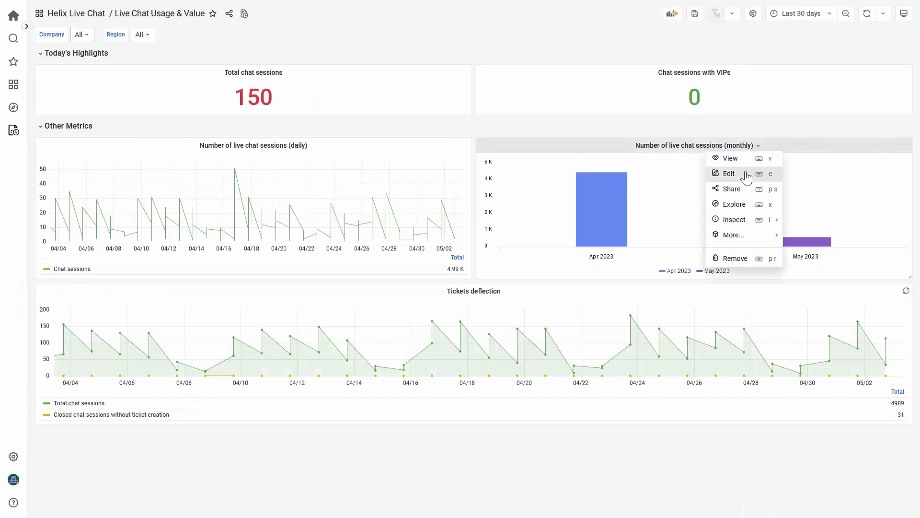
click(759, 173)
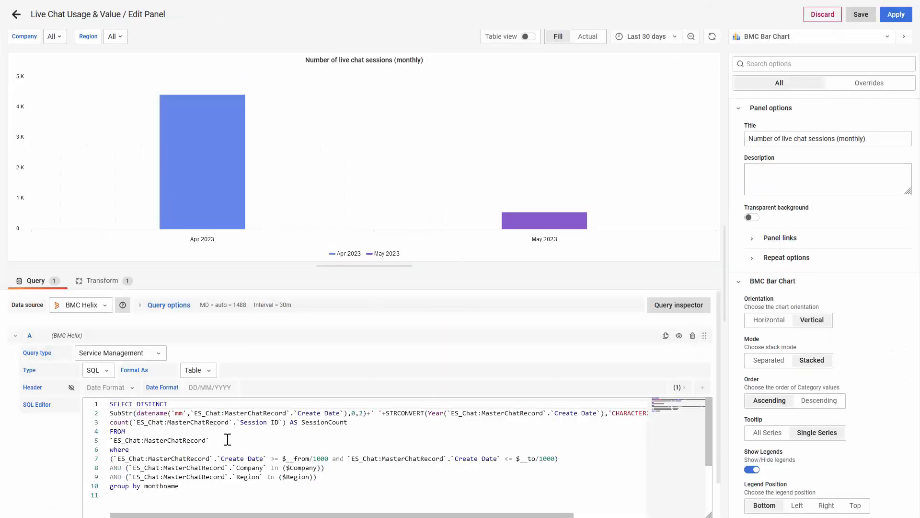
Step: Examine the monthly query's date, Company and Region filters and the SubStr(datename()) expression that builds the month label
drag(340, 476, 108, 455)
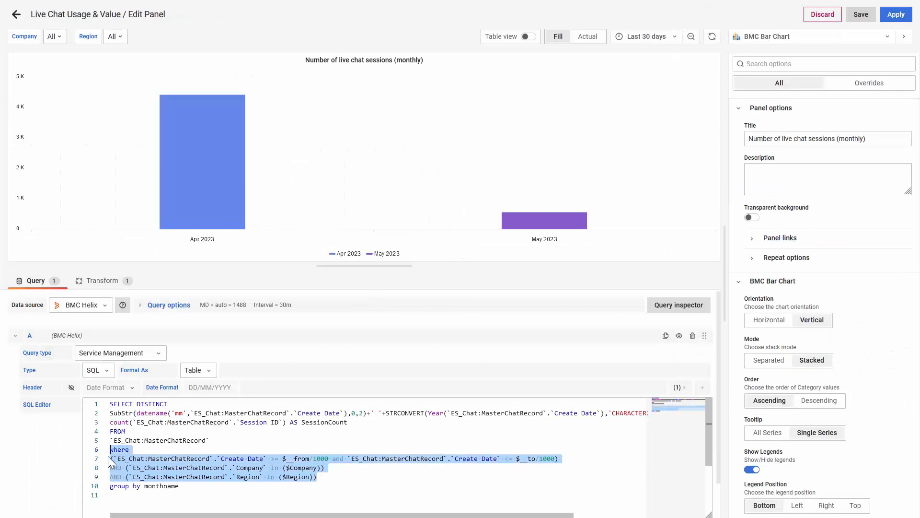
click(405, 460)
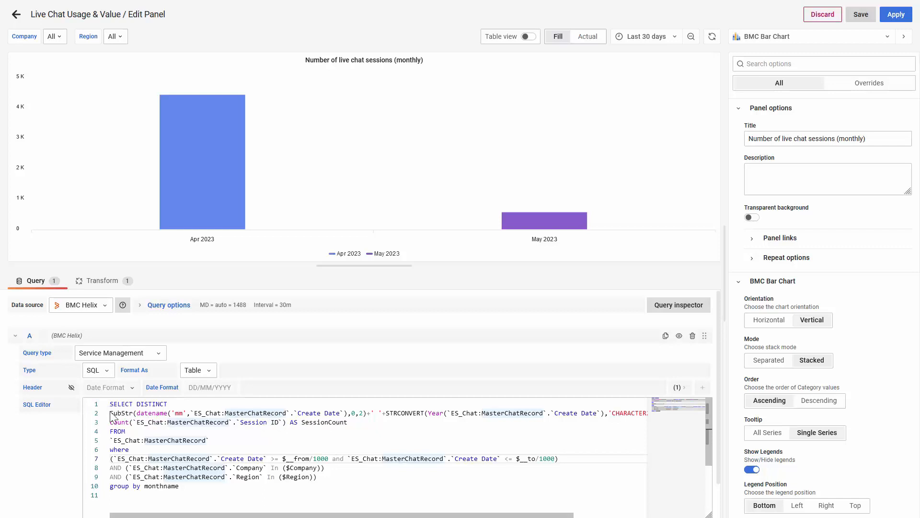
drag(110, 413, 371, 413)
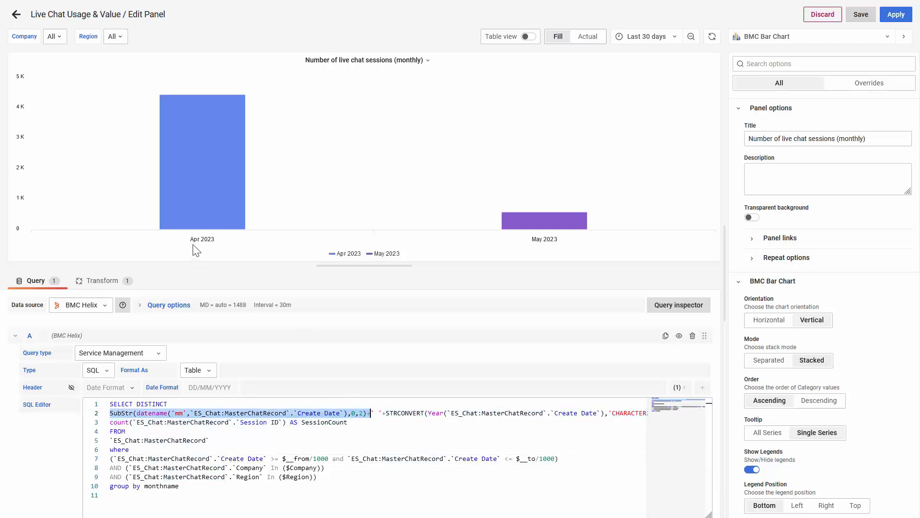
Step: Examine how the monthly query's datename() and STRCONVERT(Year()) expressions on Create Date combine into the monthname column
click(278, 413)
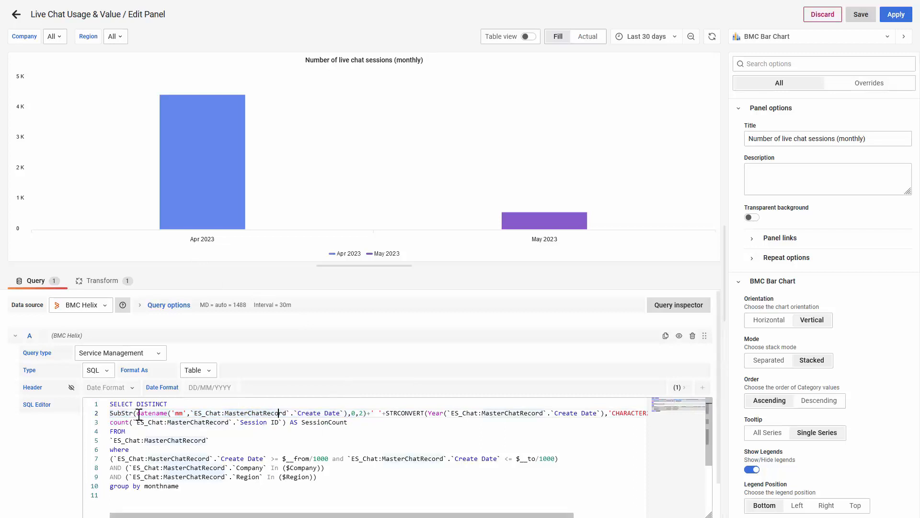
drag(138, 413, 352, 413)
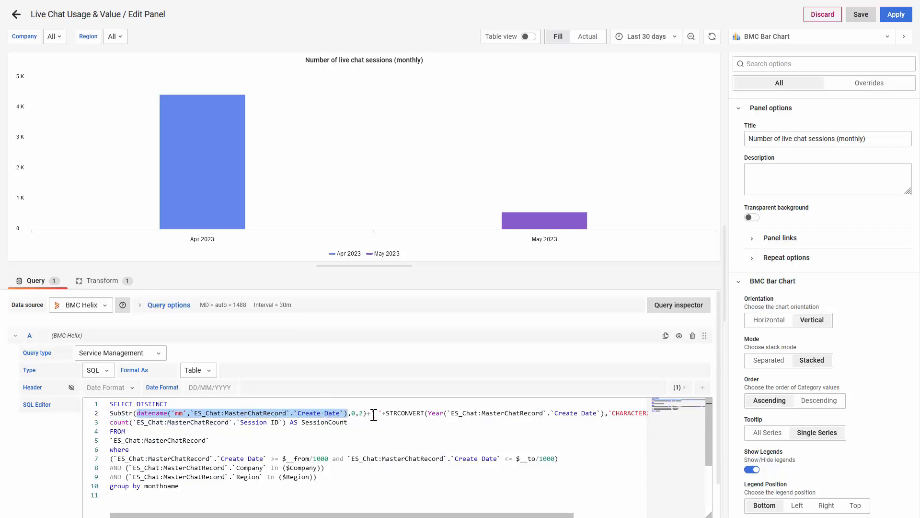
click(372, 413)
drag(373, 413, 648, 413)
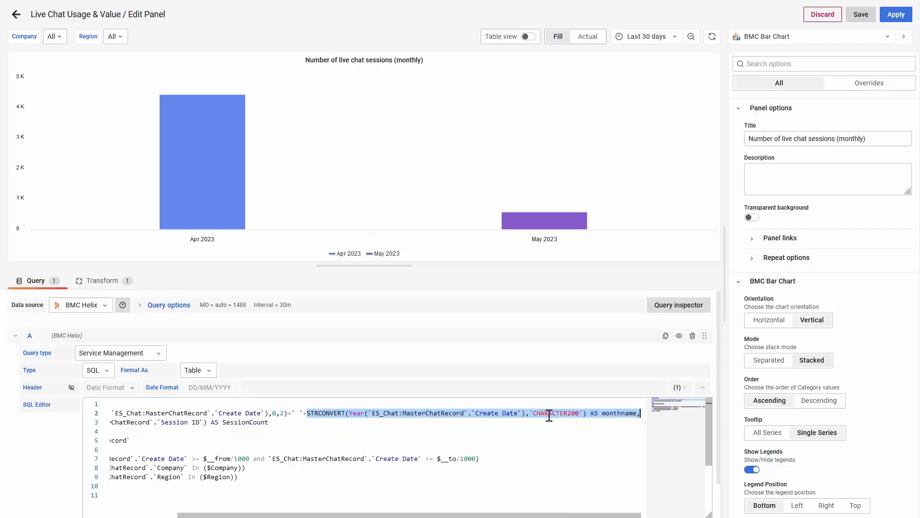
click(625, 413)
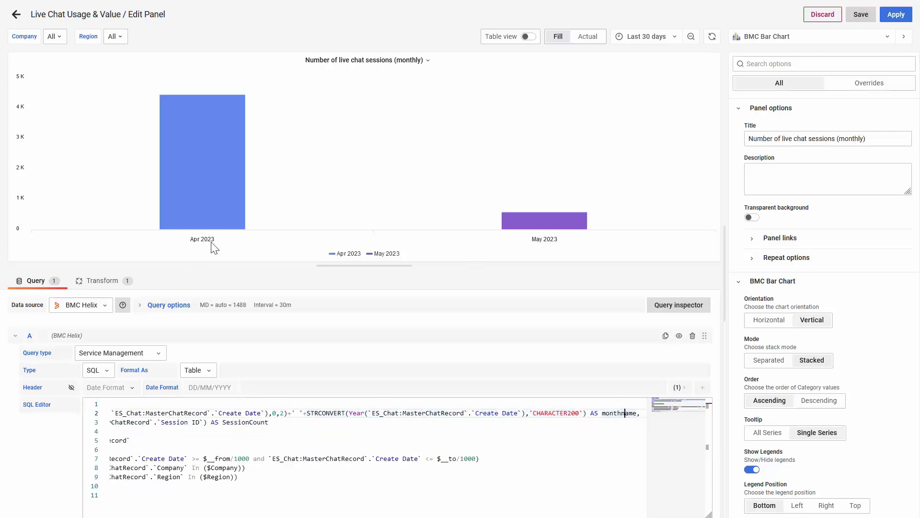
Step: Examine the group by monthname clause at the end of the monthly query
click(267, 477)
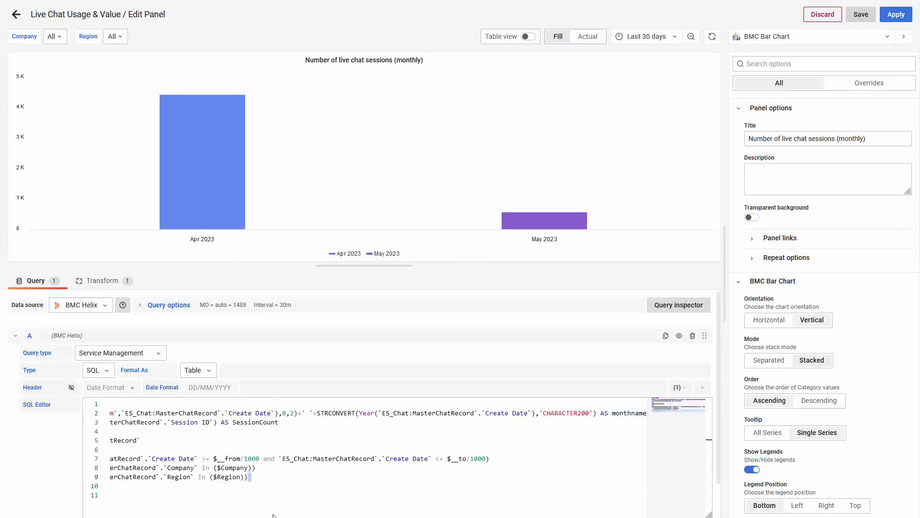
drag(260, 515, 155, 515)
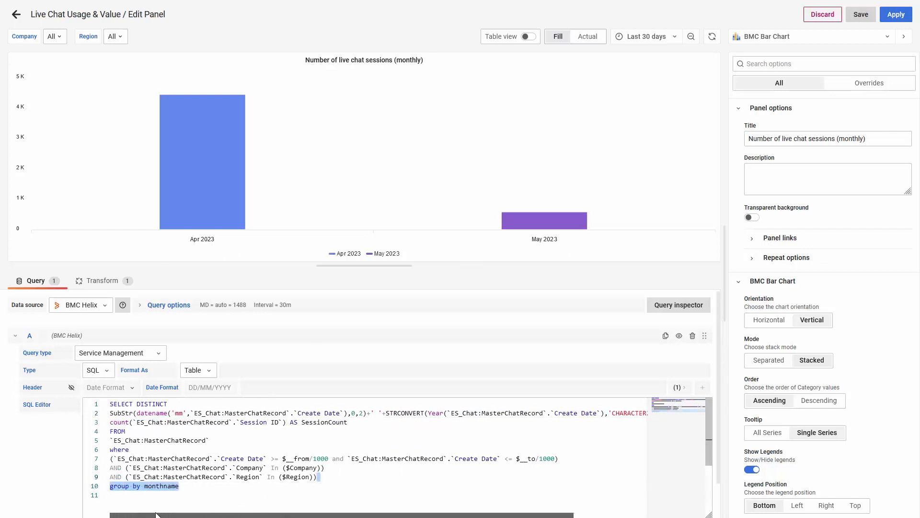
scroll(235, 444, down, 2)
scroll(236, 444, up, 2)
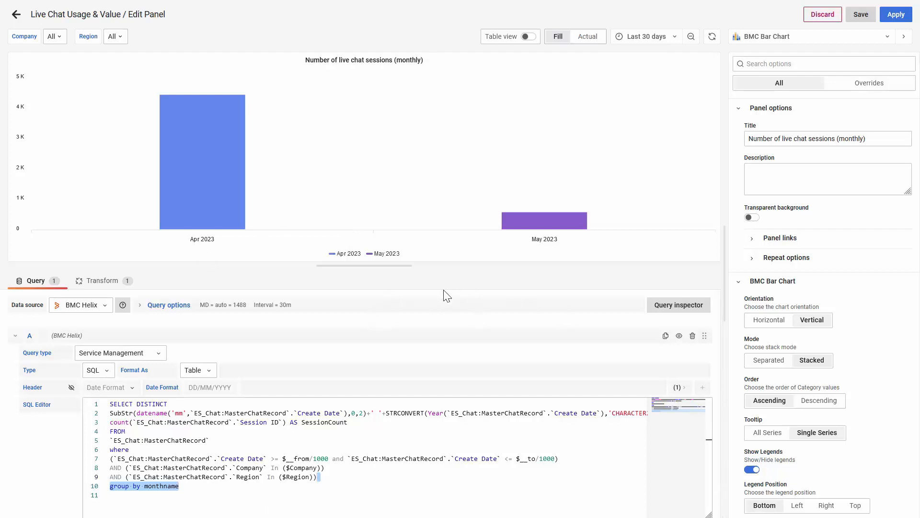
Step: Return to the Live Chat Usage & Value dashboard and open the Tickets deflection panel for editing
click(16, 14)
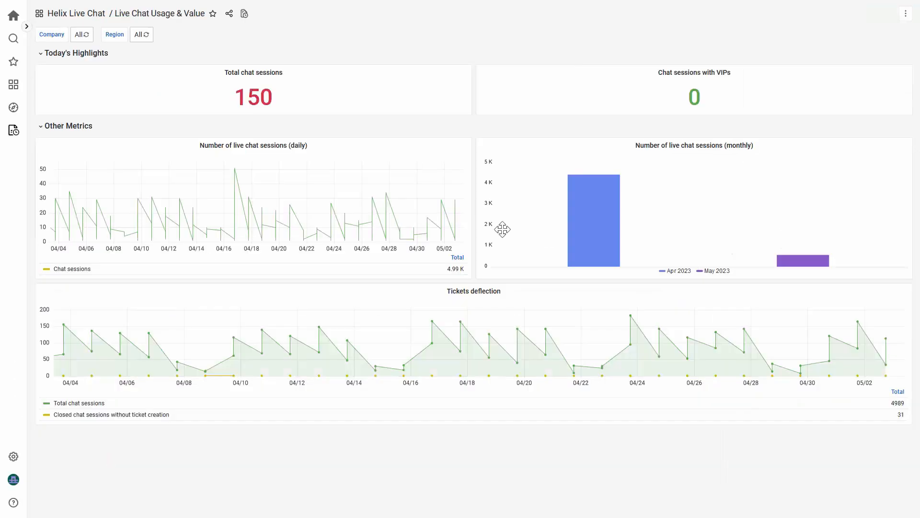
click(506, 293)
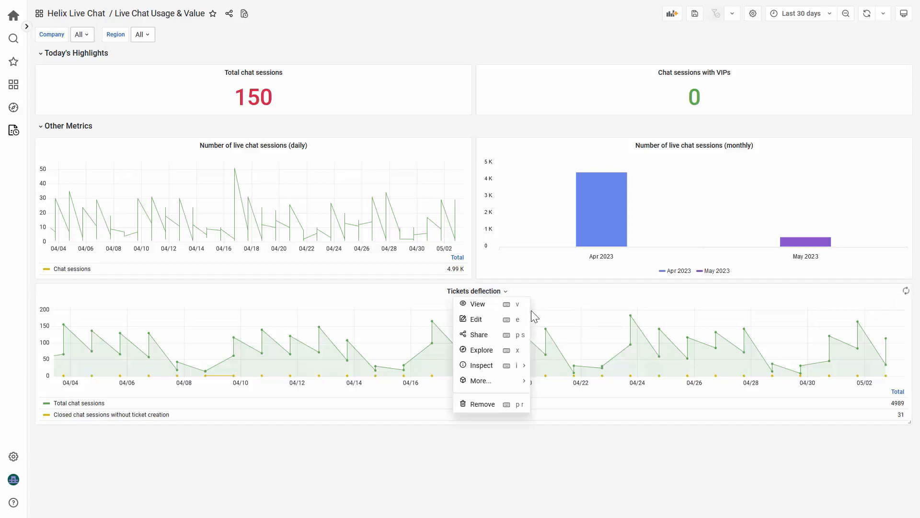
click(505, 320)
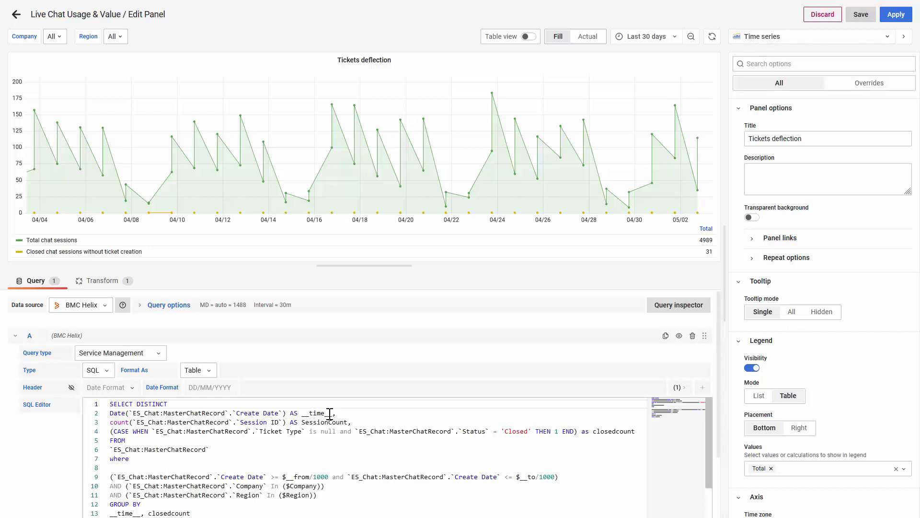
Step: Examine the Tickets deflection query's SessionCount column and the CASE expression on Ticket Type and Status behind closedcount
drag(215, 422, 328, 428)
click(351, 422)
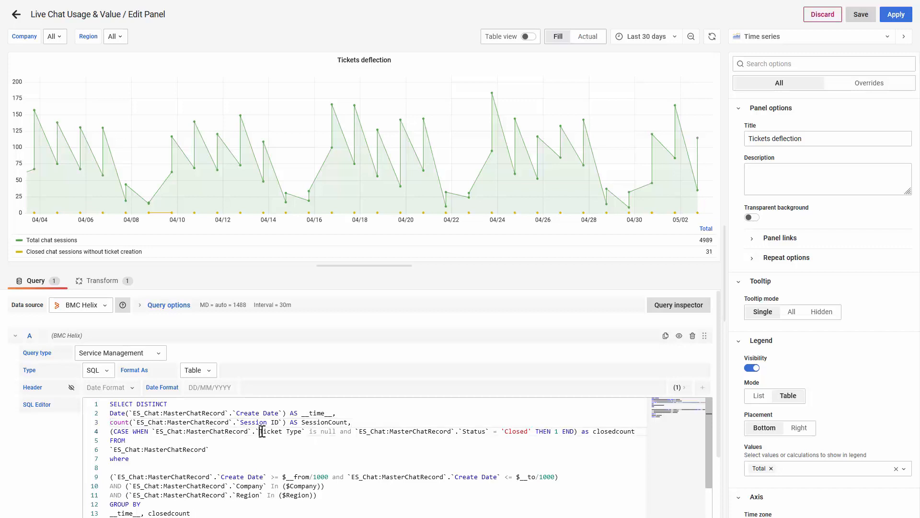
drag(260, 431, 302, 431)
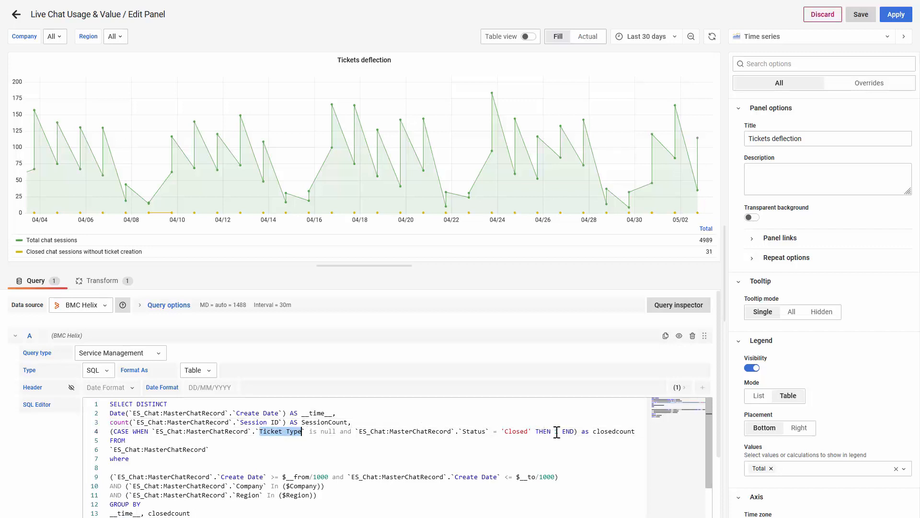
drag(558, 430, 122, 431)
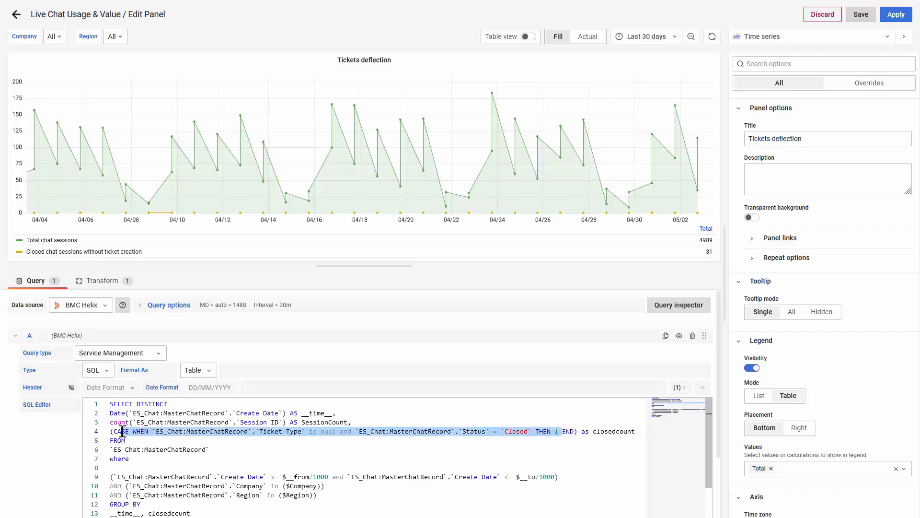
click(596, 431)
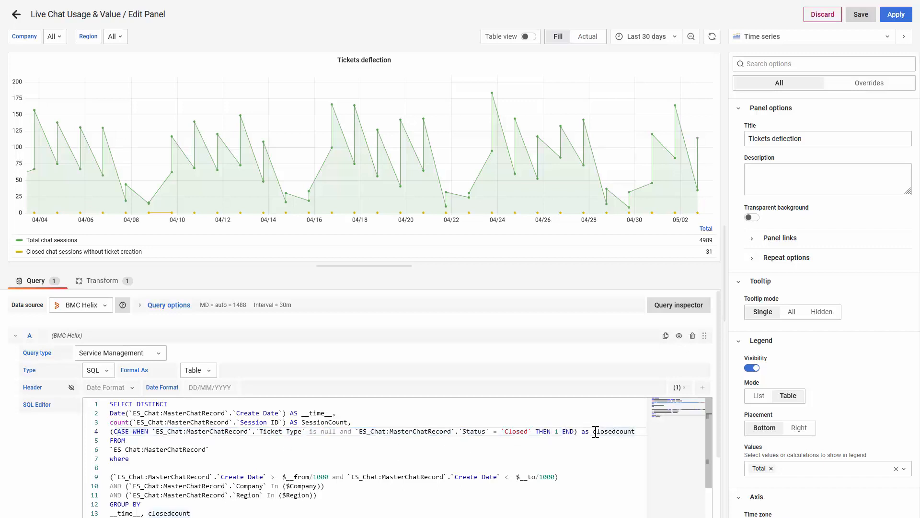
double_click(602, 431)
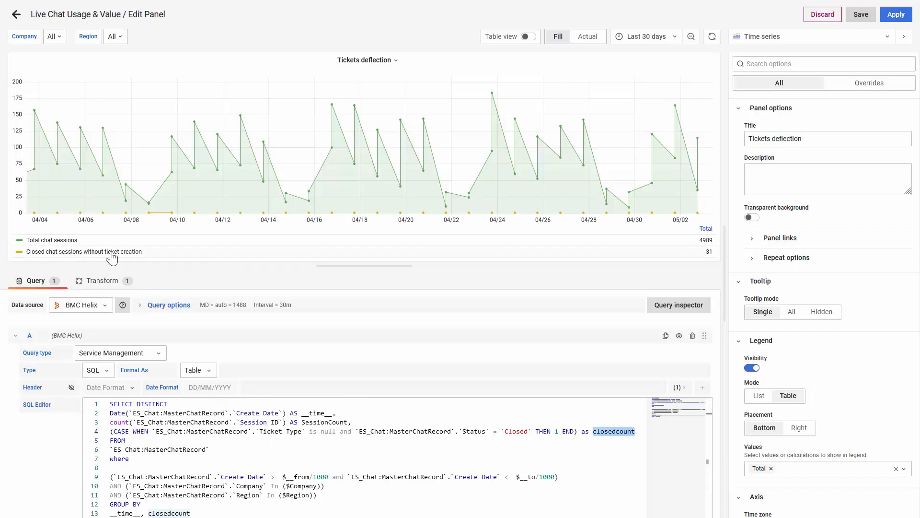
Step: Review the Tickets deflection query's Create Date range filter and remaining clauses, and return to the dashboard
click(209, 460)
scroll(211, 462, down, 1)
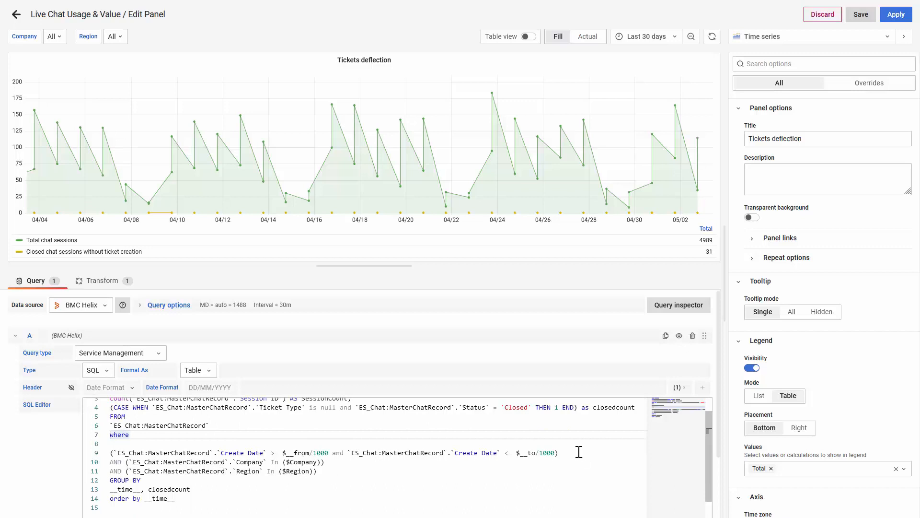
drag(578, 452, 109, 452)
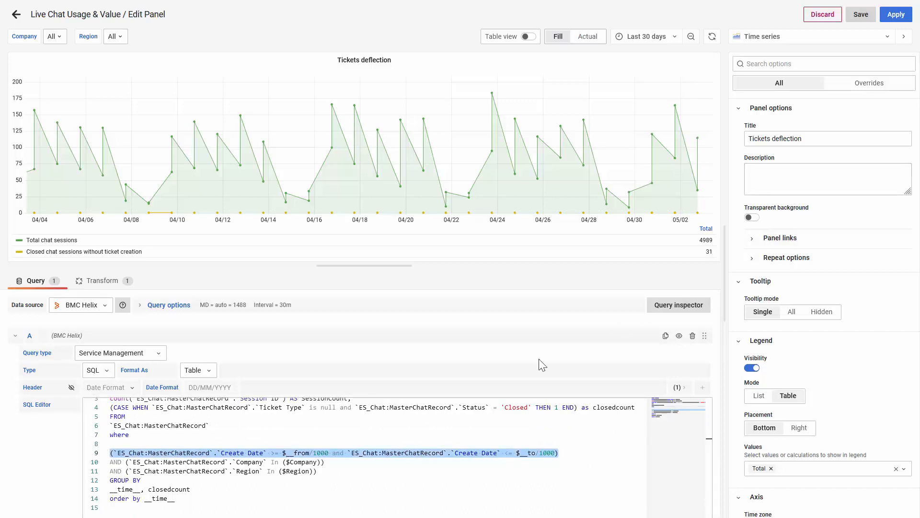
scroll(312, 431, down, 1)
scroll(312, 431, up, 2)
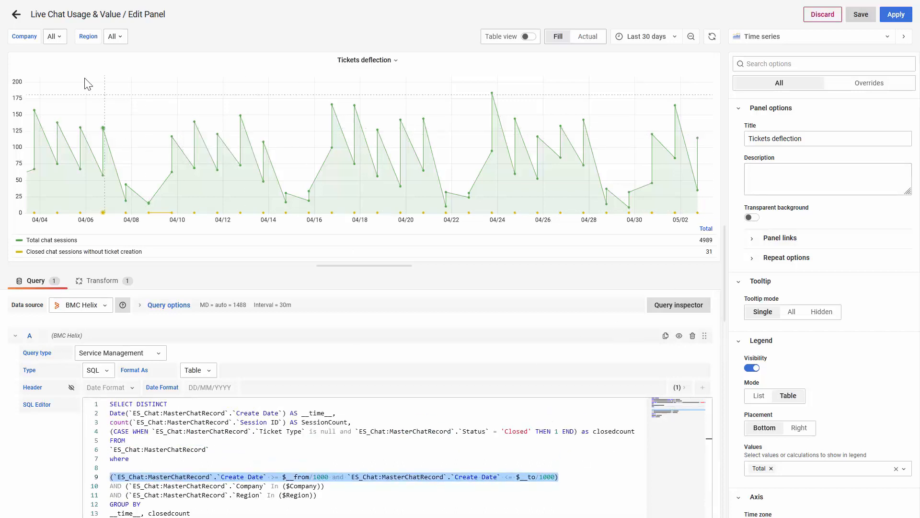
click(16, 15)
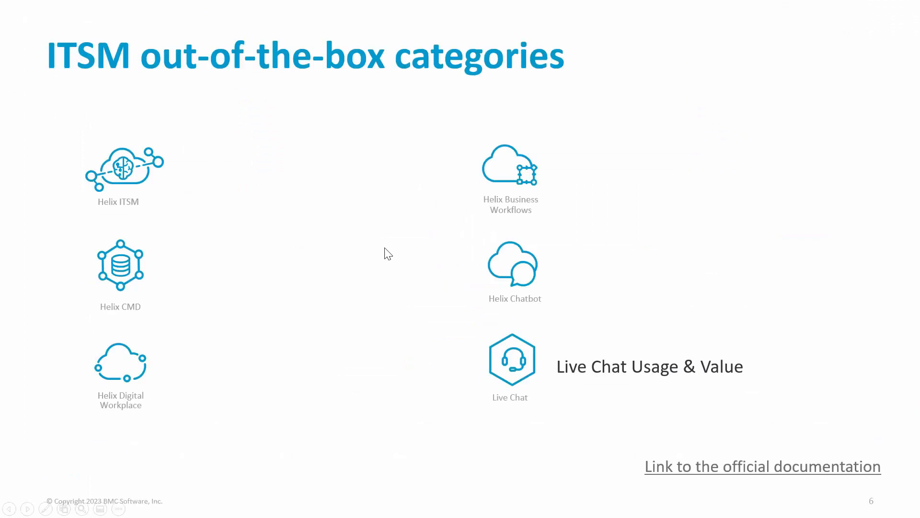
key(Right)
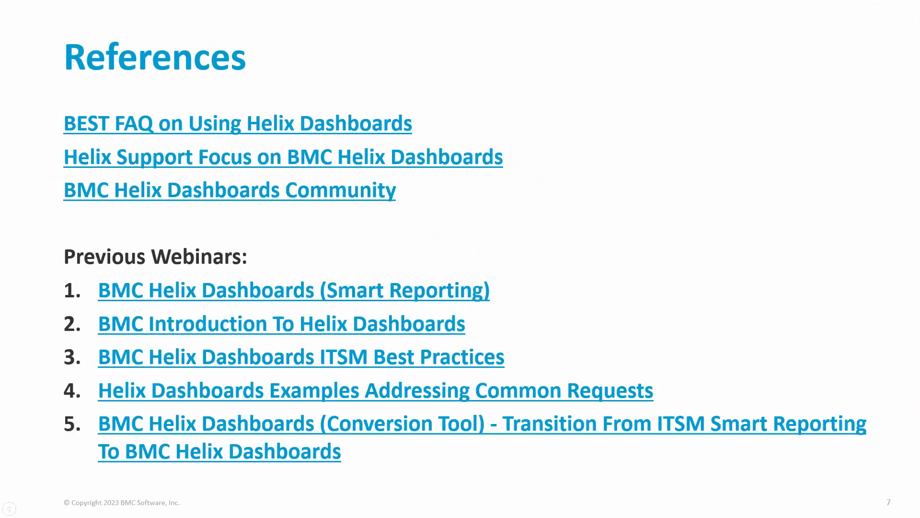